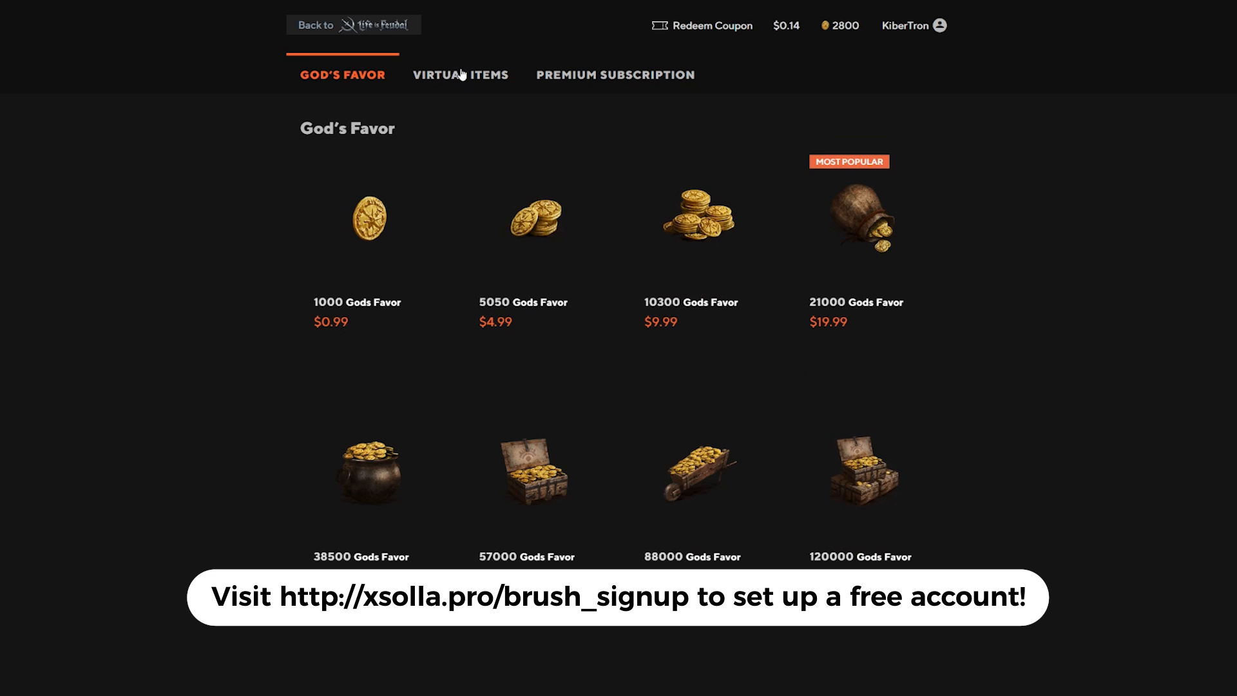
# Browse the game store's Virtual Items, including Padded Skins and Royal Skins, and its Premium Subscription offer
pyautogui.click(459, 70)
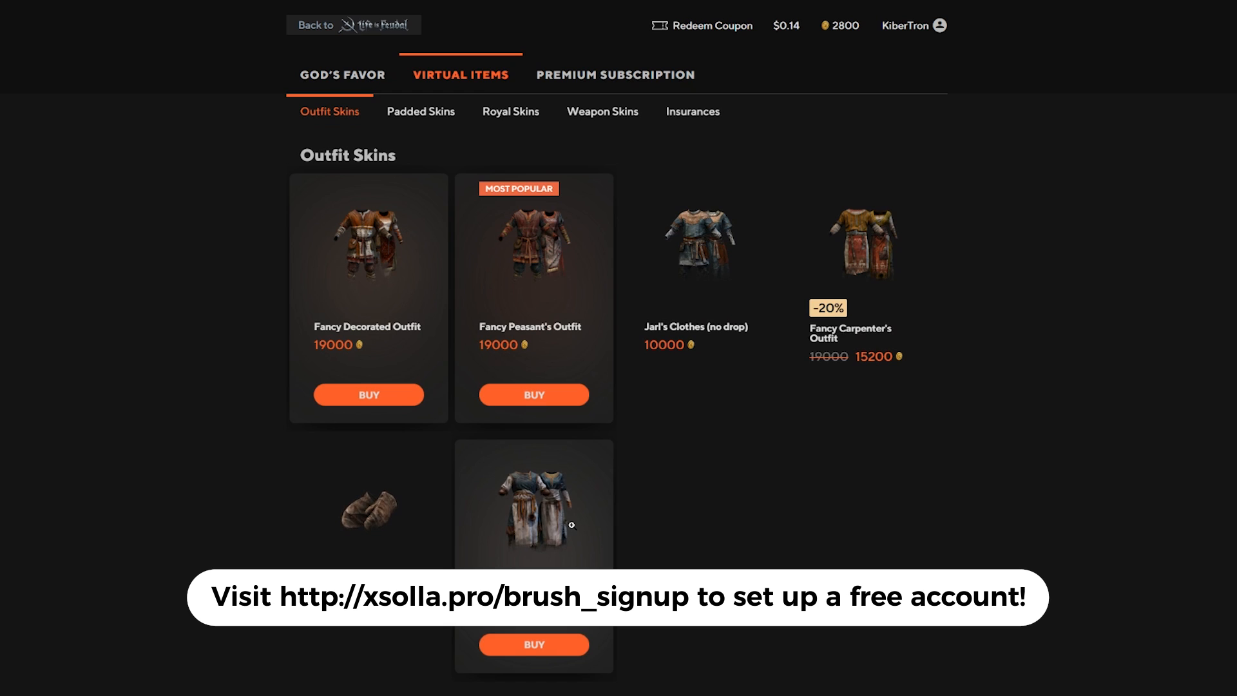
pyautogui.click(426, 121)
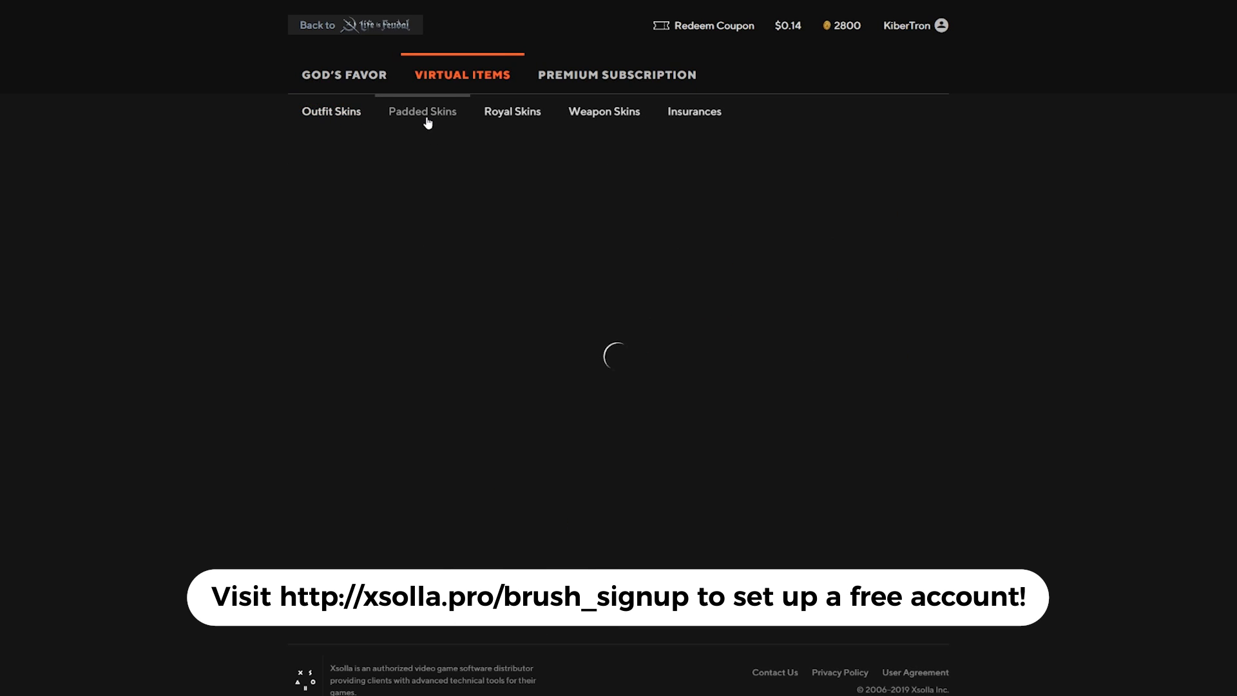
pyautogui.click(541, 118)
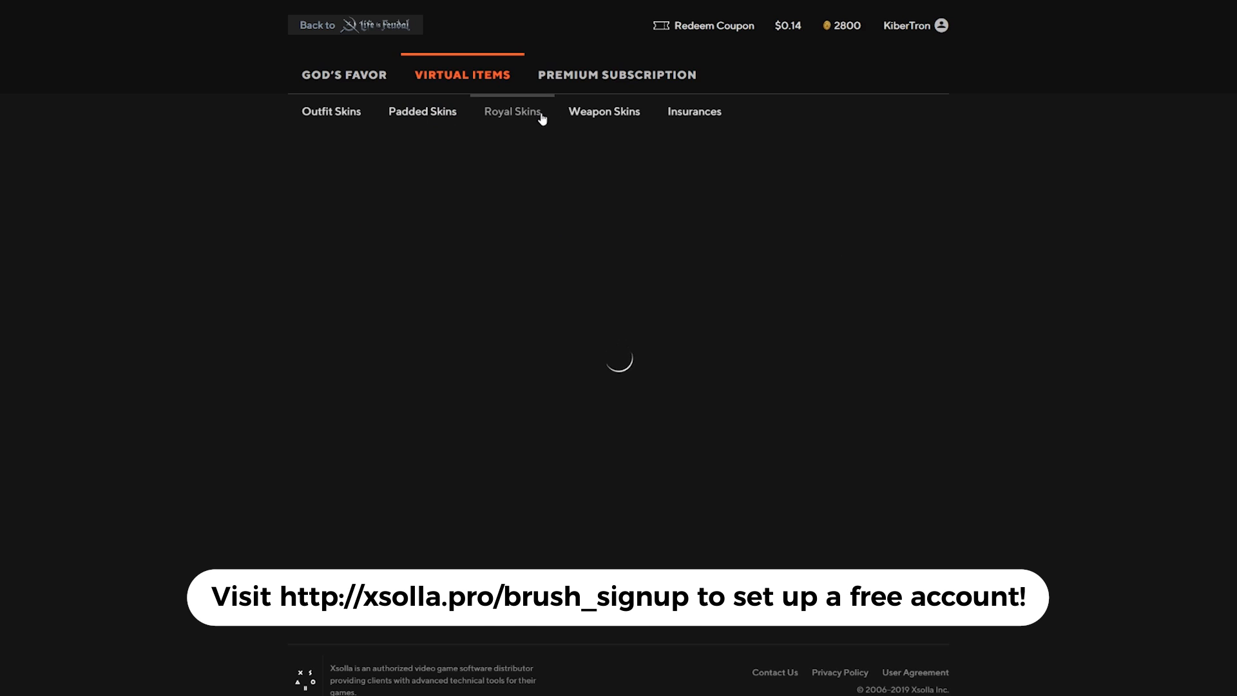
pyautogui.click(597, 89)
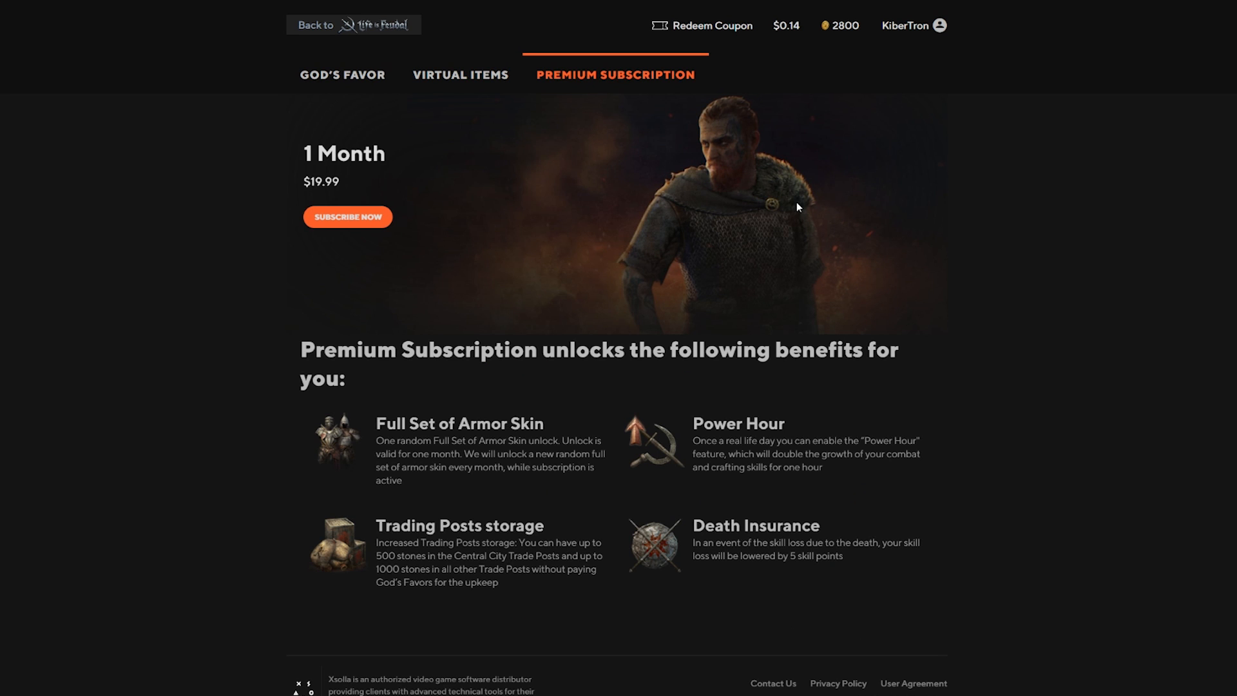
pyautogui.scroll(-1, 797, 206)
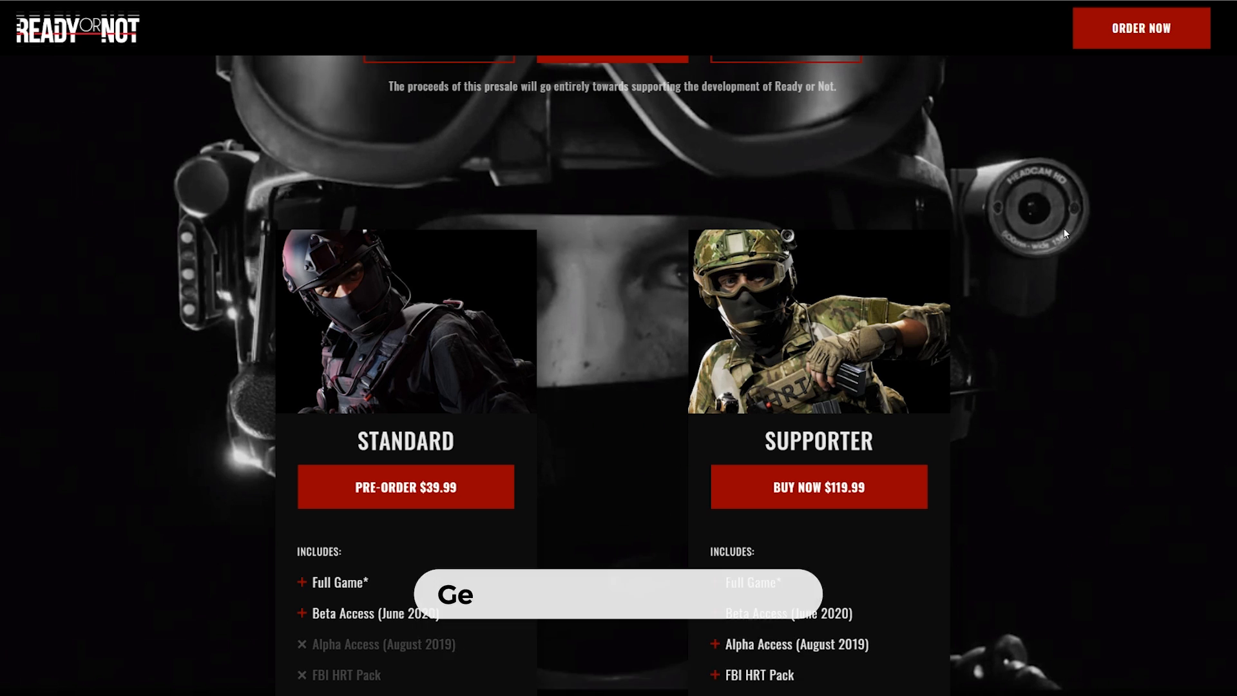
# Examine the Standard and Supporter editions and their included content on the Ready or Not page
pyautogui.scroll(3, 1064, 228)
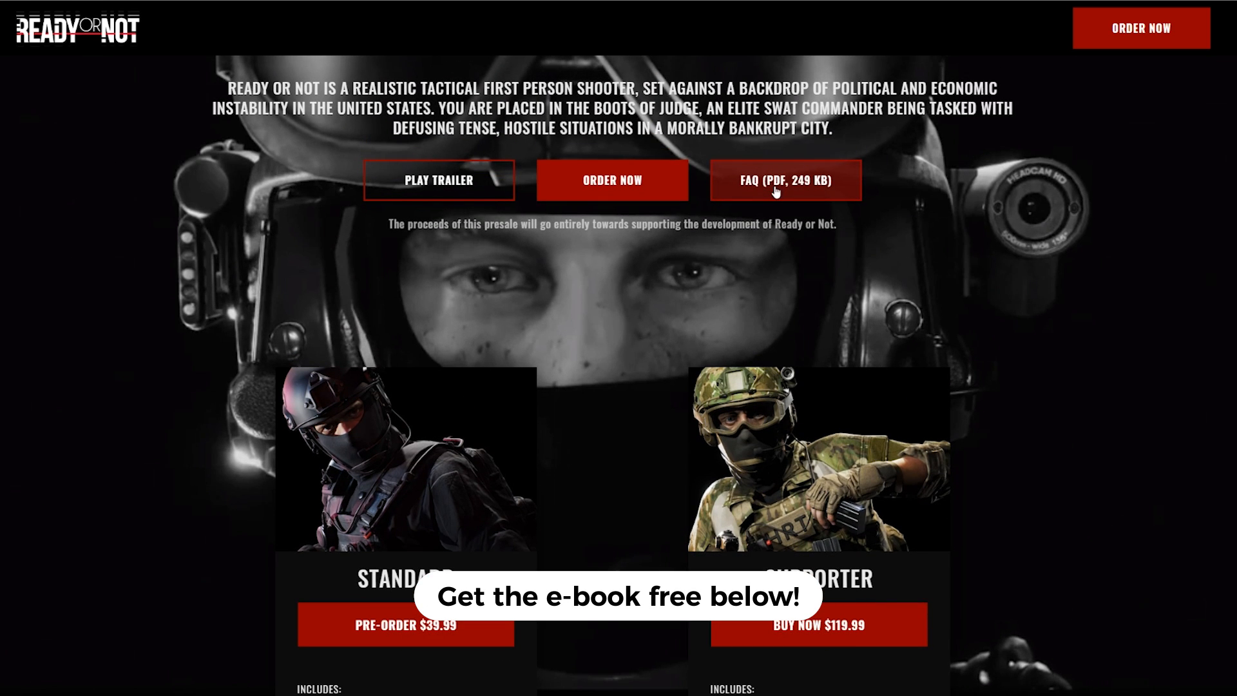
pyautogui.scroll(-1, 244, 316)
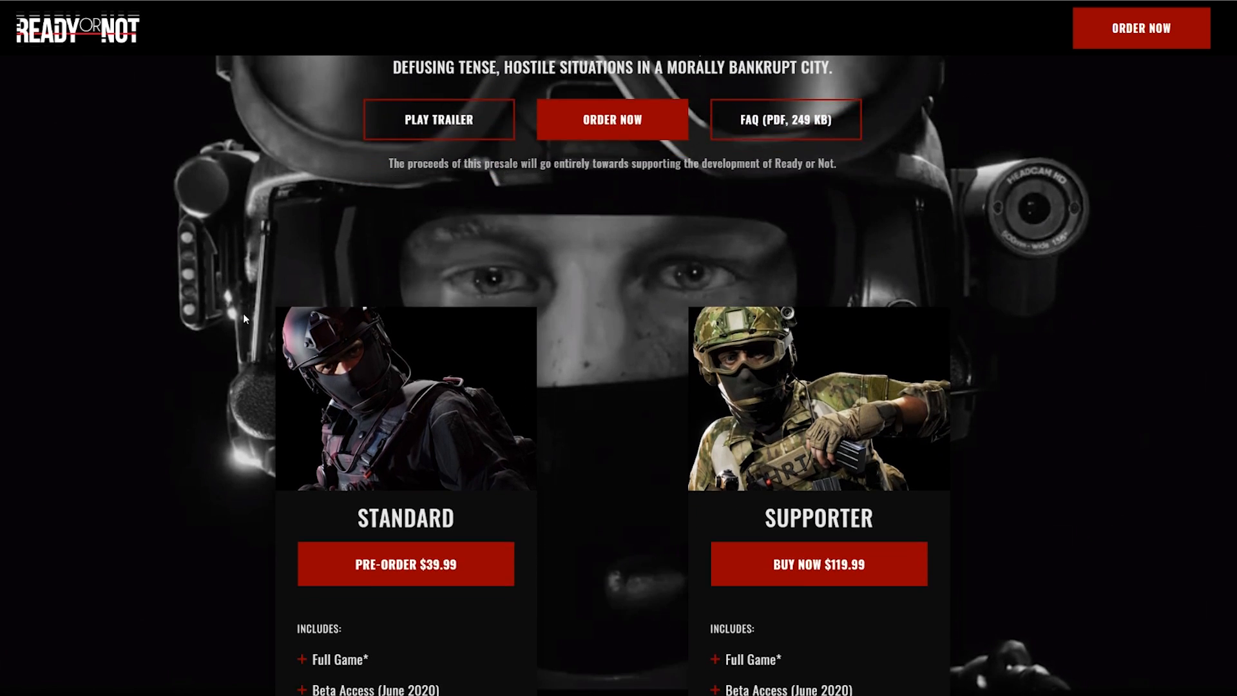
pyautogui.scroll(-2, 243, 317)
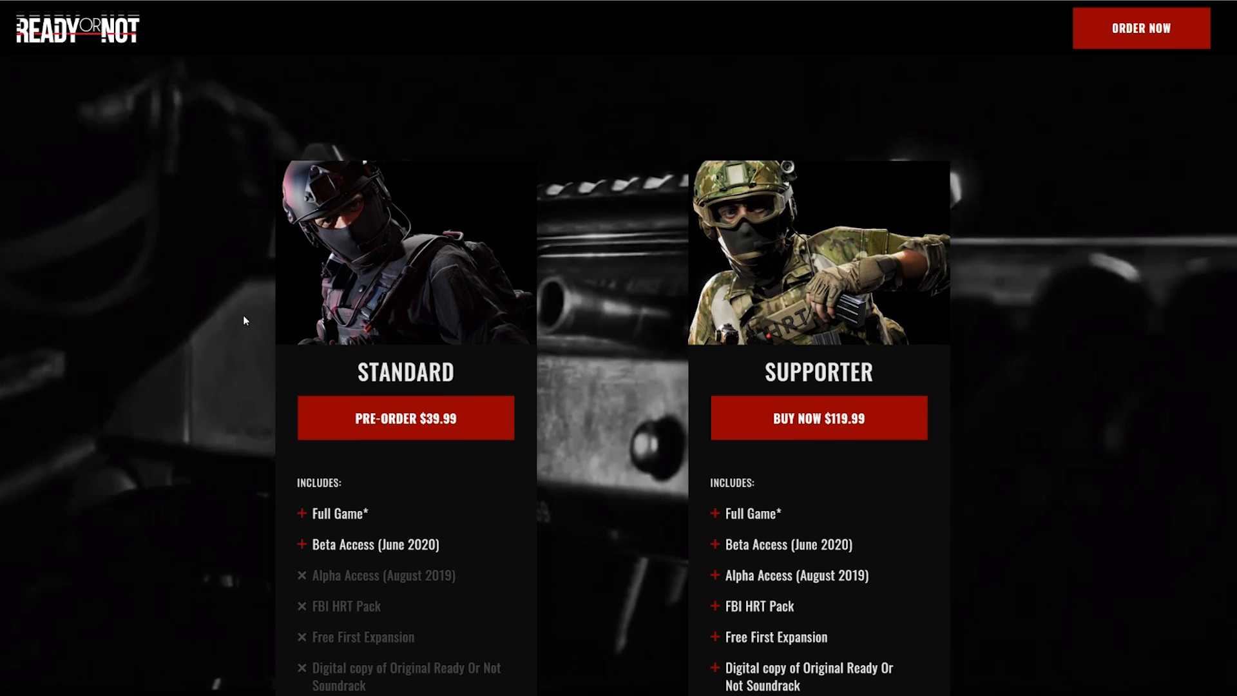
pyautogui.scroll(-1, 248, 422)
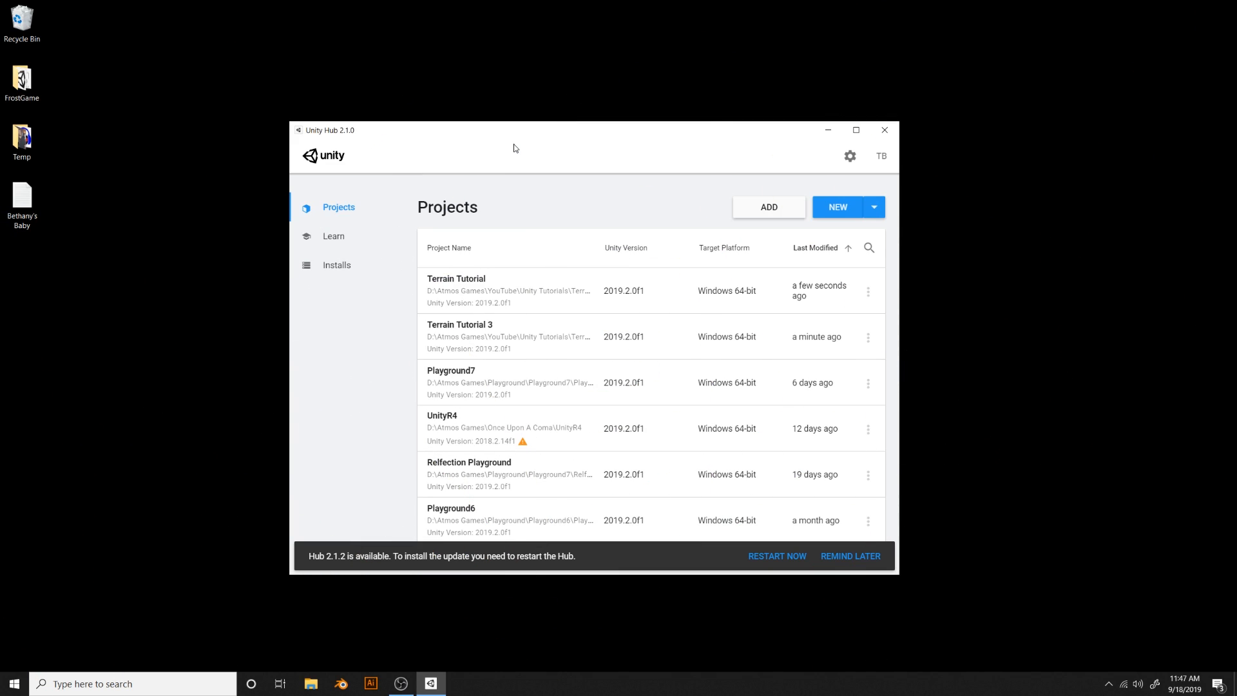
# Switch to Unity Hub and create a new project from the 3D template, named Terrain Land
pyautogui.click(829, 207)
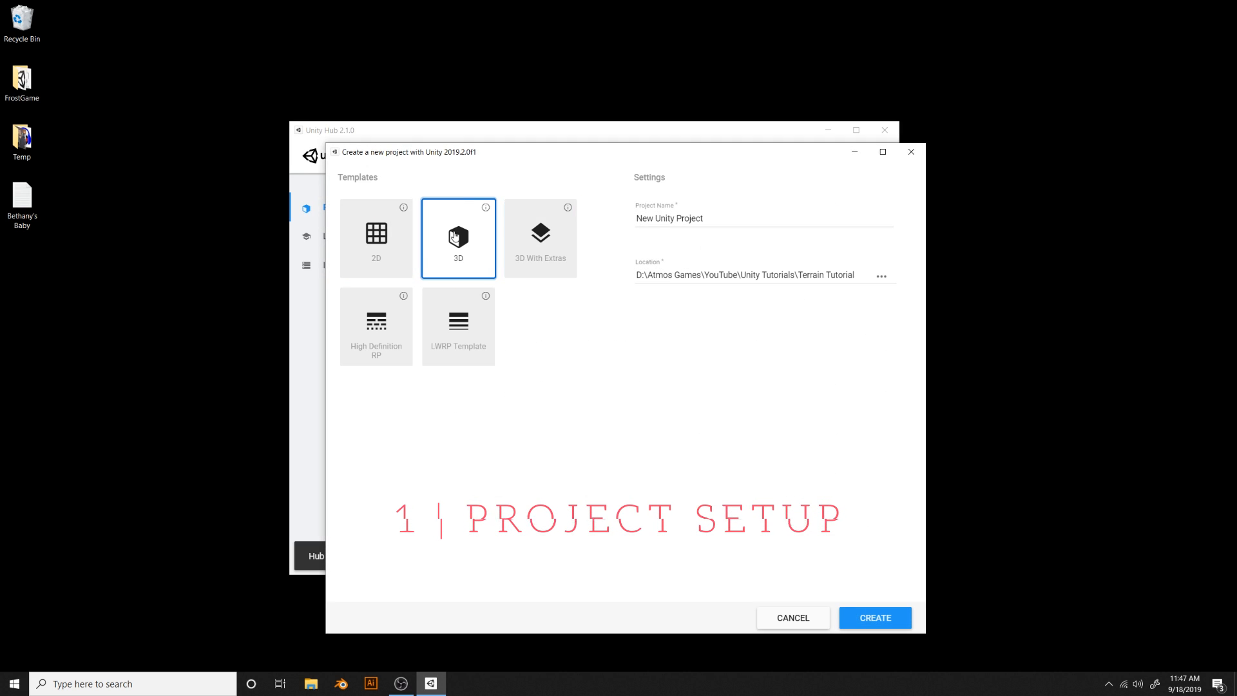
pyautogui.click(698, 227)
pyautogui.hotkey('ctrl', 'a')
pyautogui.write('Ter')
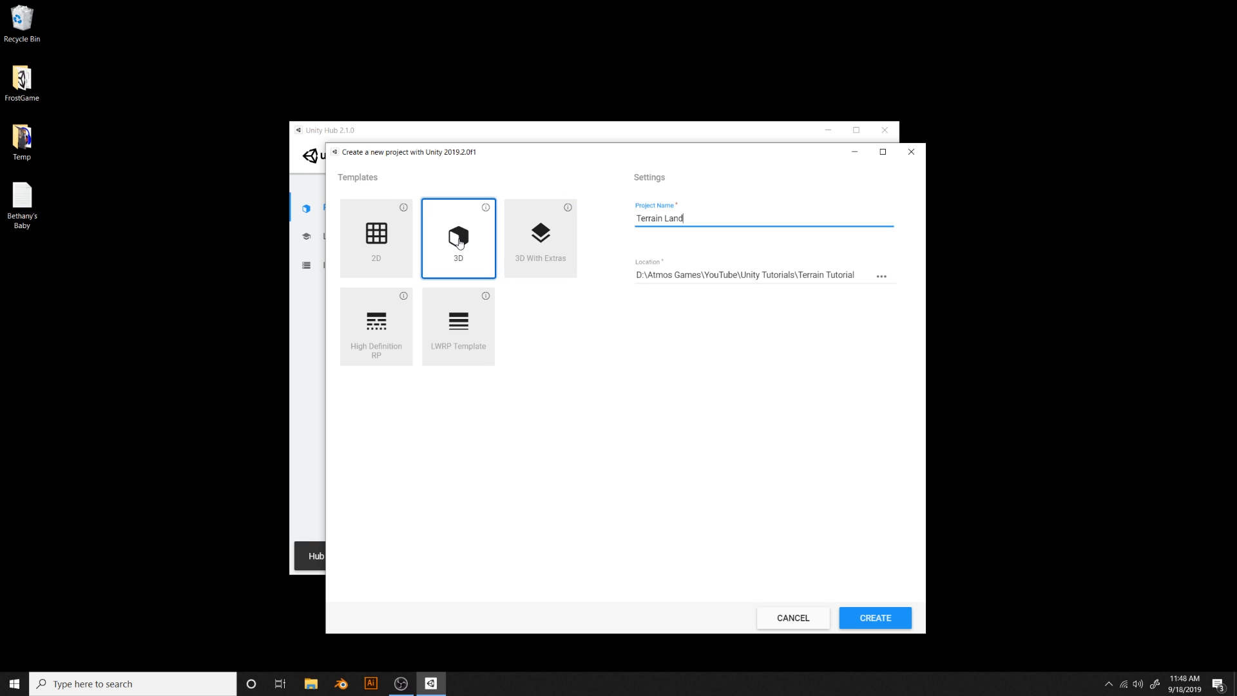
pyautogui.click(468, 243)
pyautogui.click(863, 619)
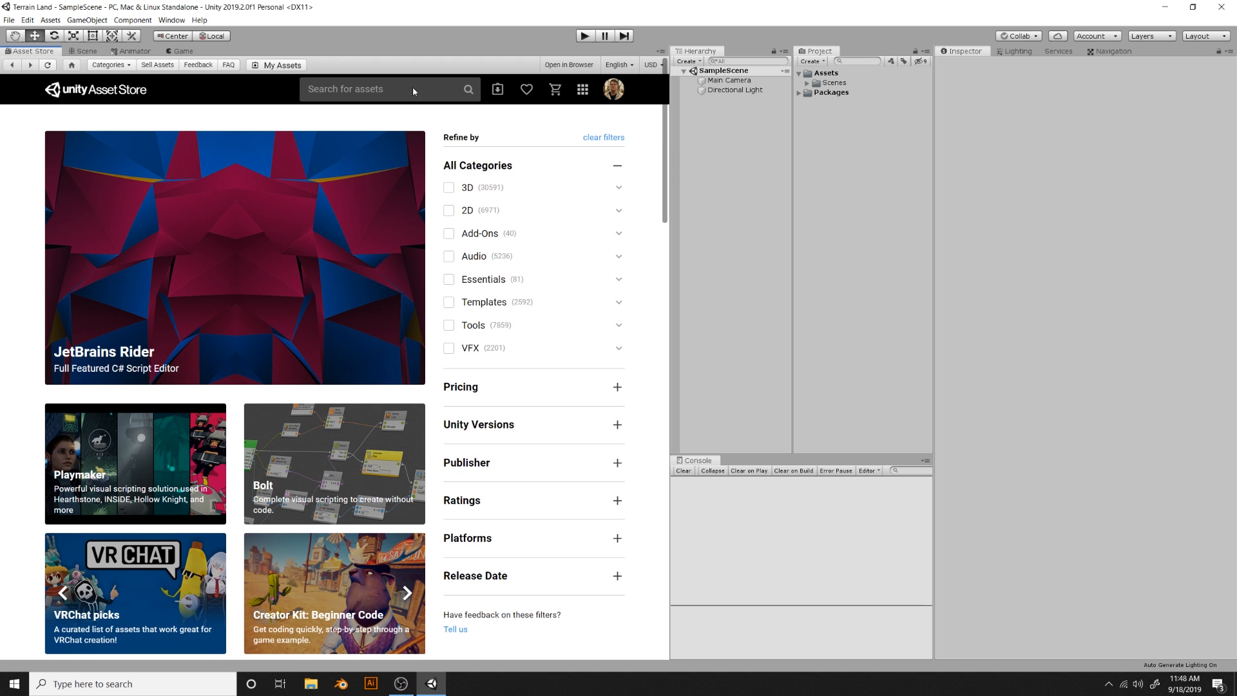
# Search the Asset Store for "standard assets"
pyautogui.click(413, 87)
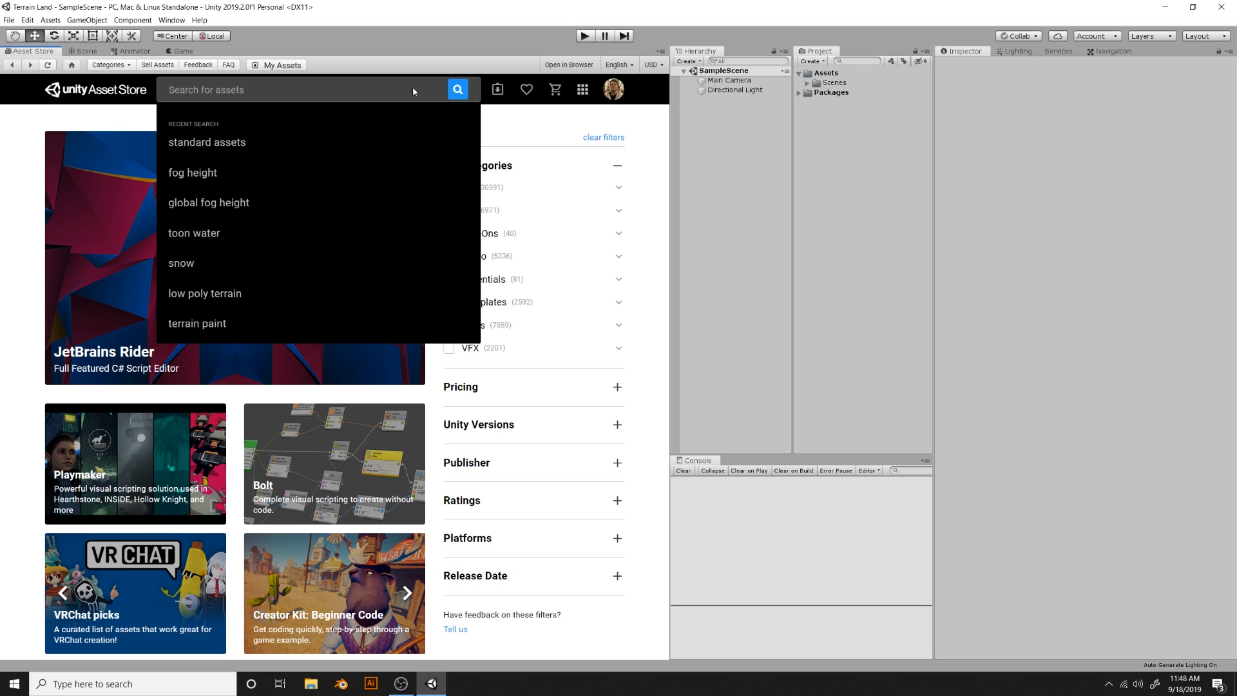
pyautogui.write('standard asset')
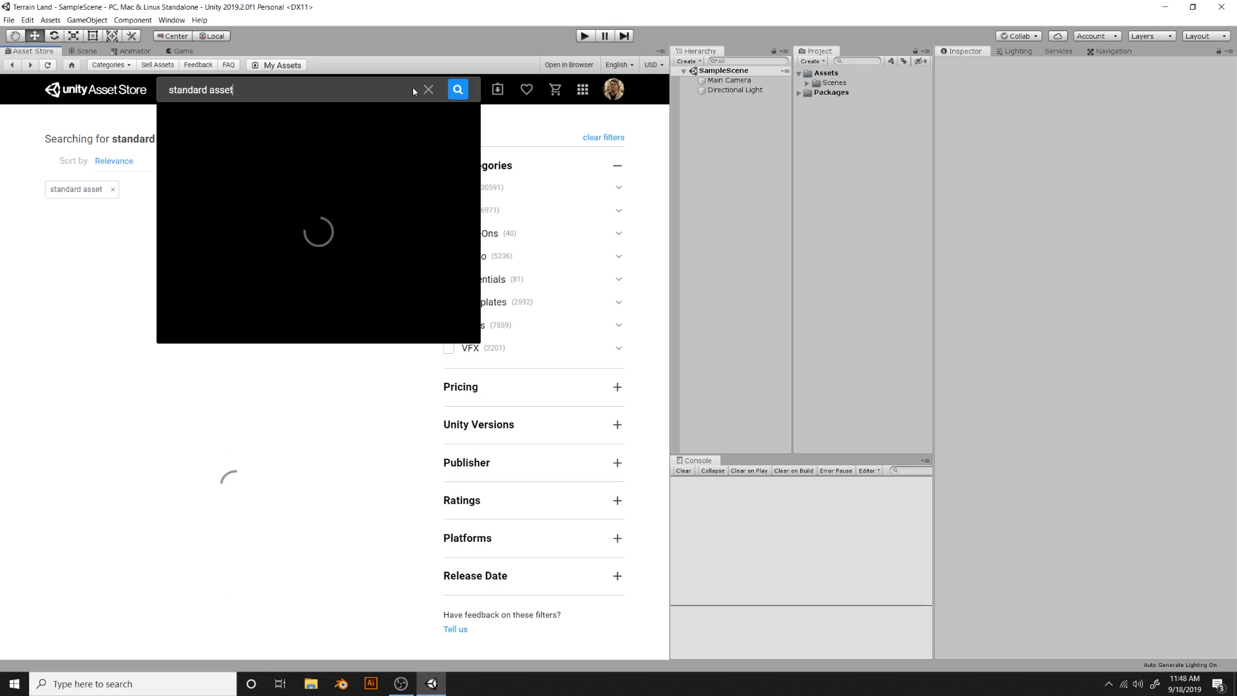
pyautogui.write('s')
pyautogui.press('Return')
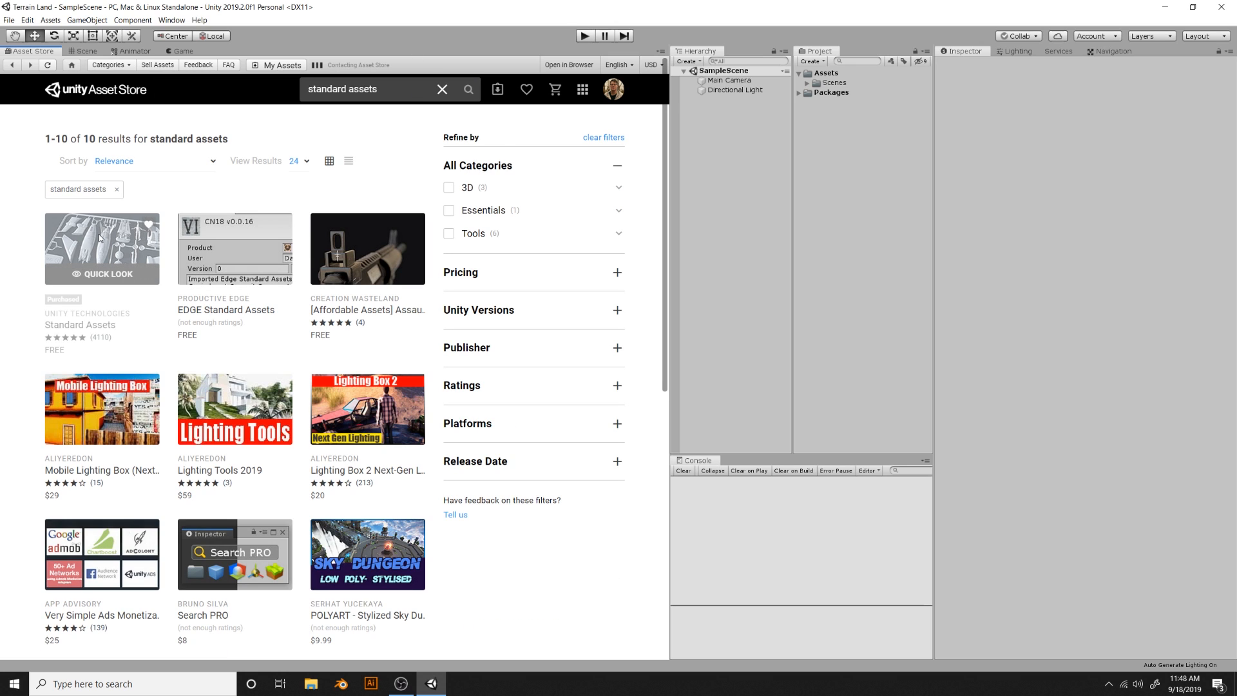
# Import the complete Standard Assets package by Unity Technologies, including the SampleScenes and Standard Assets folders
pyautogui.click(100, 238)
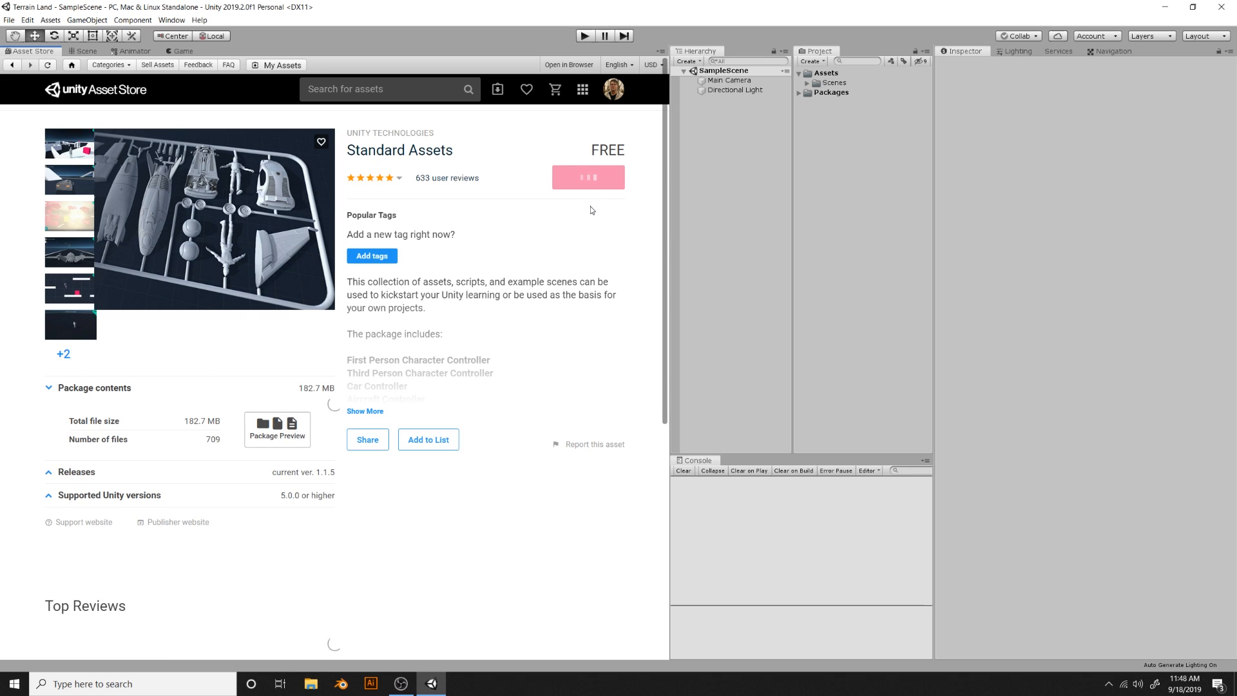
pyautogui.click(602, 219)
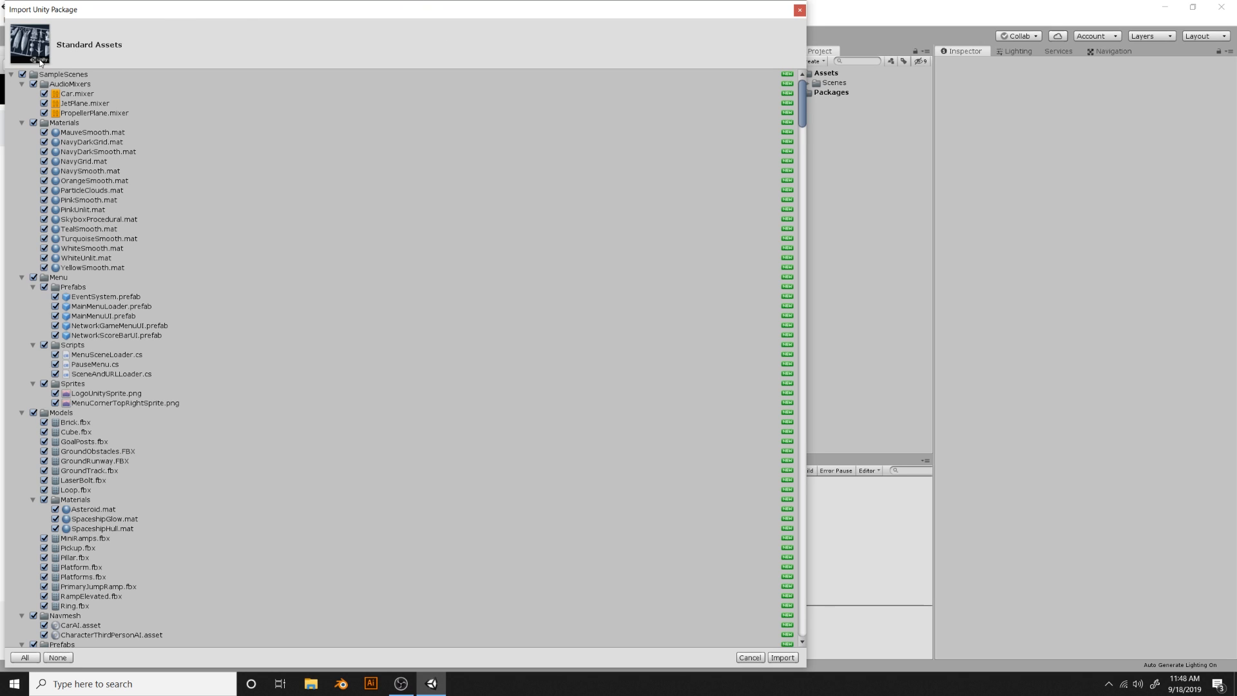
pyautogui.click(11, 74)
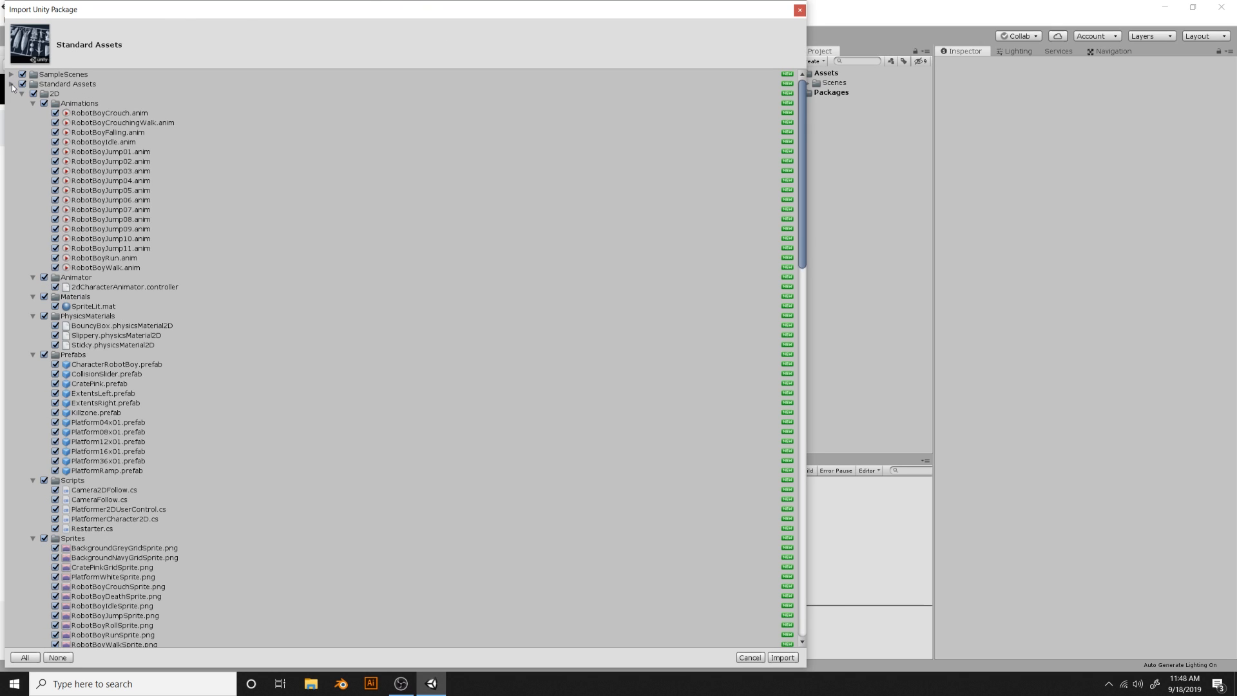
pyautogui.click(11, 83)
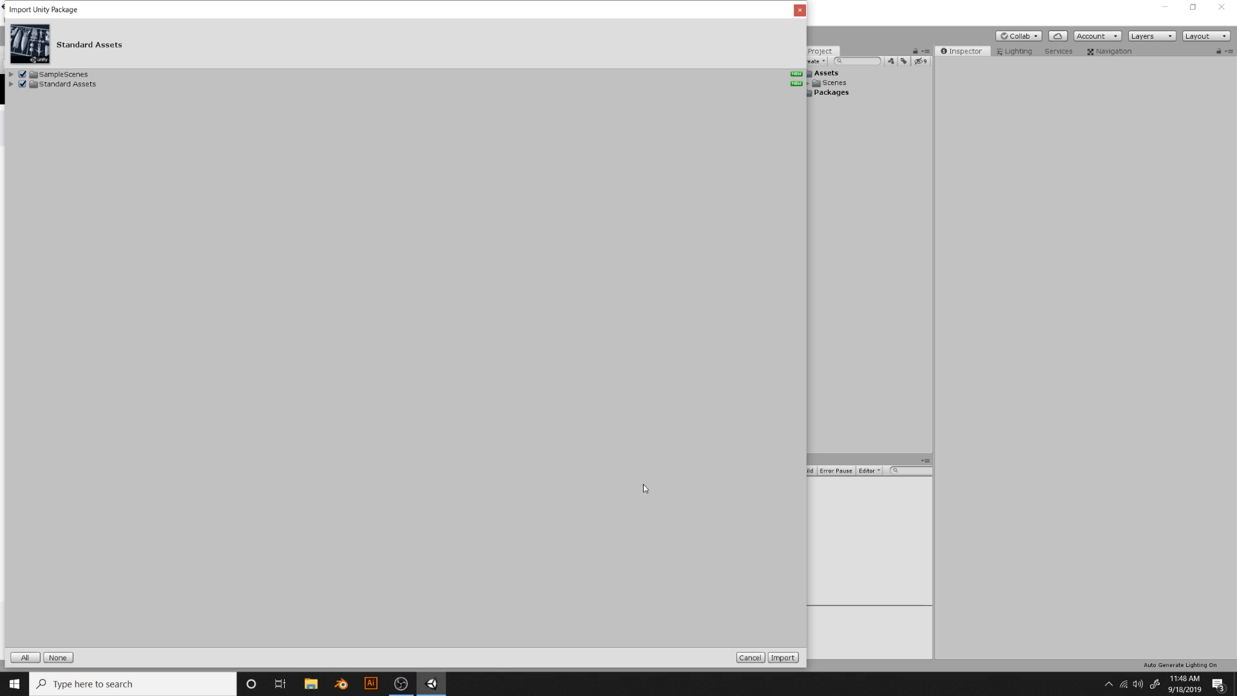
pyautogui.click(783, 658)
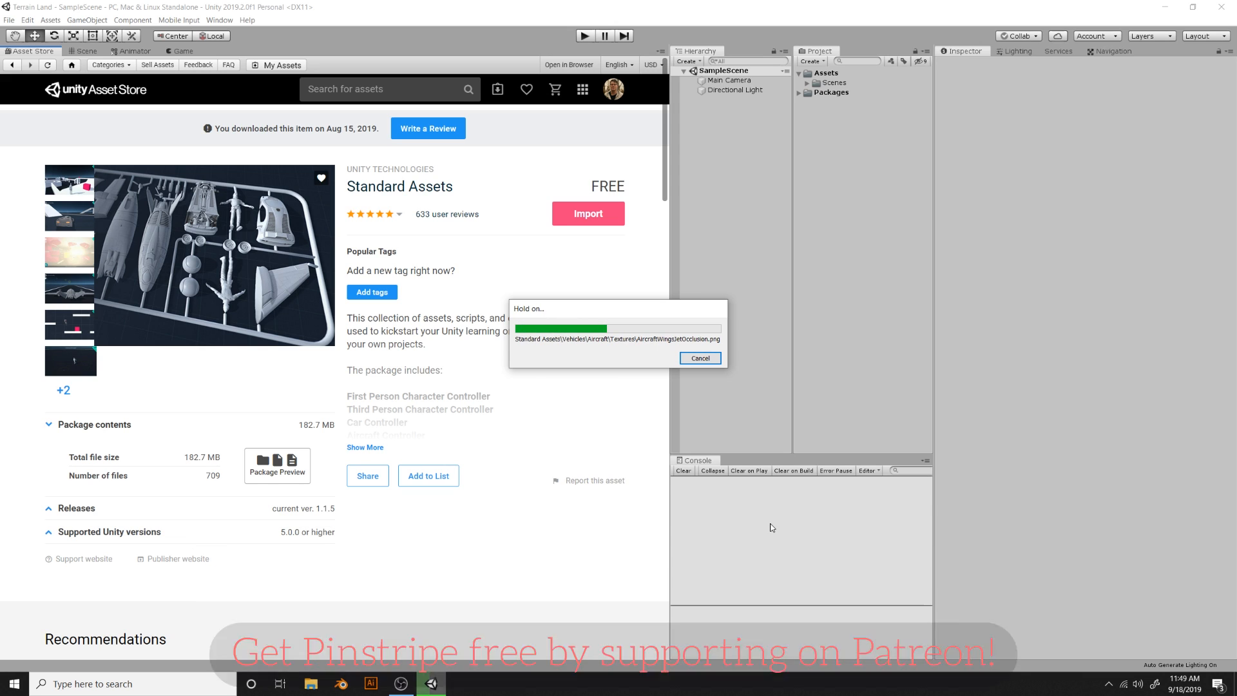
pyautogui.click(684, 471)
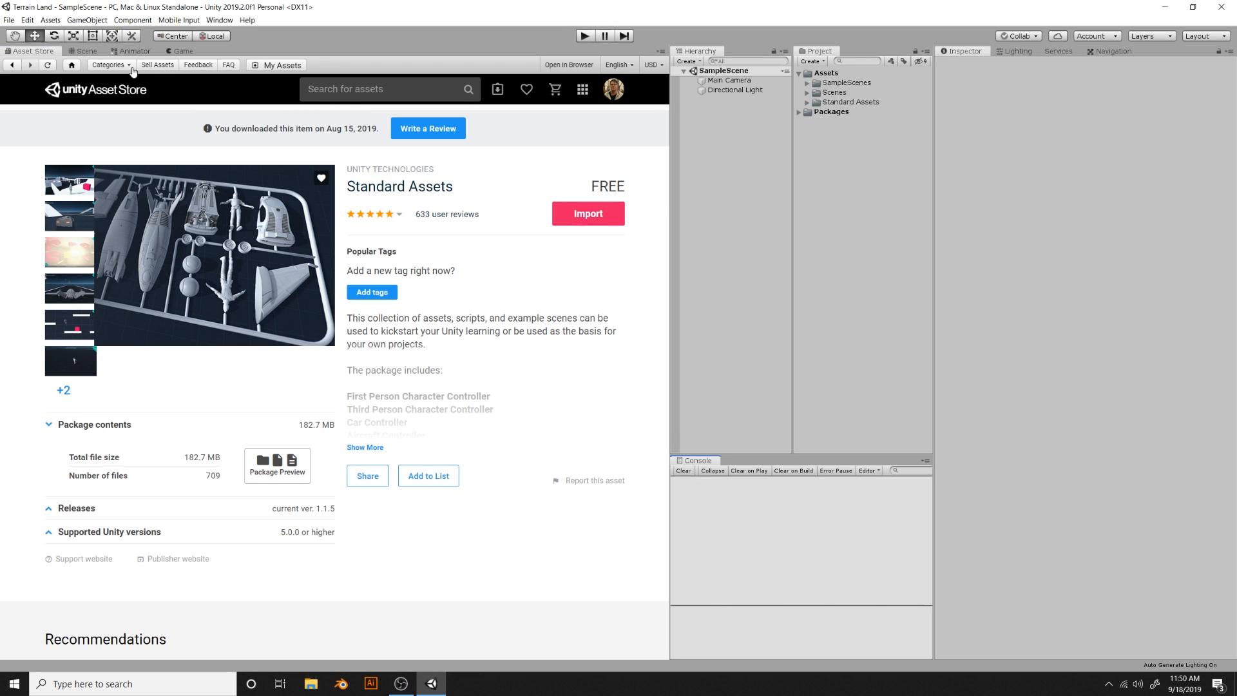
# Show the scene view and delete the Main Camera from SampleScene
pyautogui.click(86, 52)
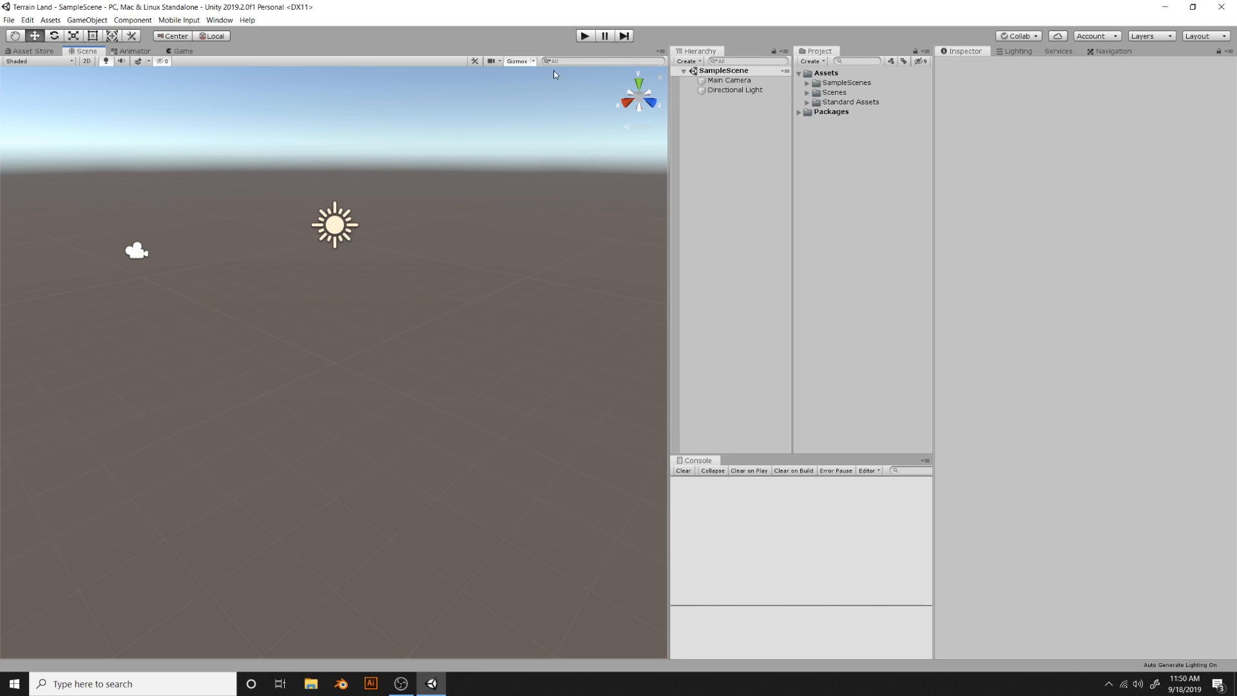
pyautogui.click(728, 80)
pyautogui.rightClick(728, 80)
pyautogui.click(763, 139)
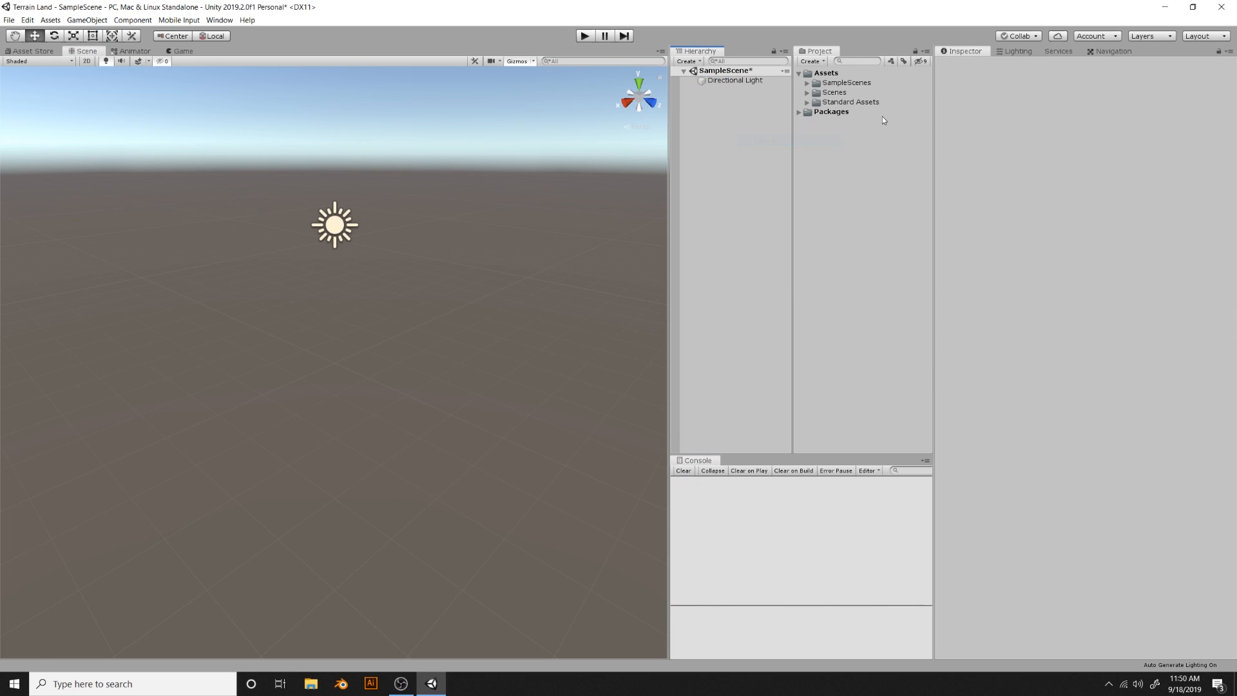
# Add the FPSController prefab from Standard Assets' FirstPersonCharacter prefabs to the scene hierarchy
pyautogui.click(808, 102)
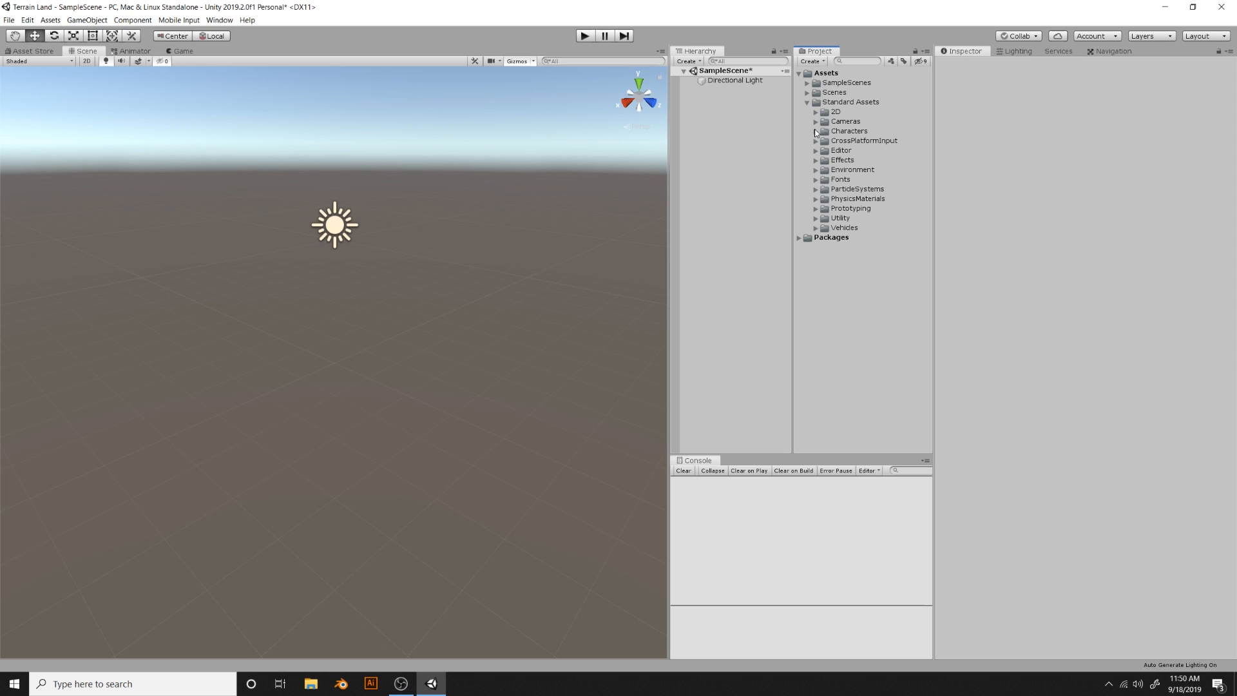
pyautogui.click(815, 131)
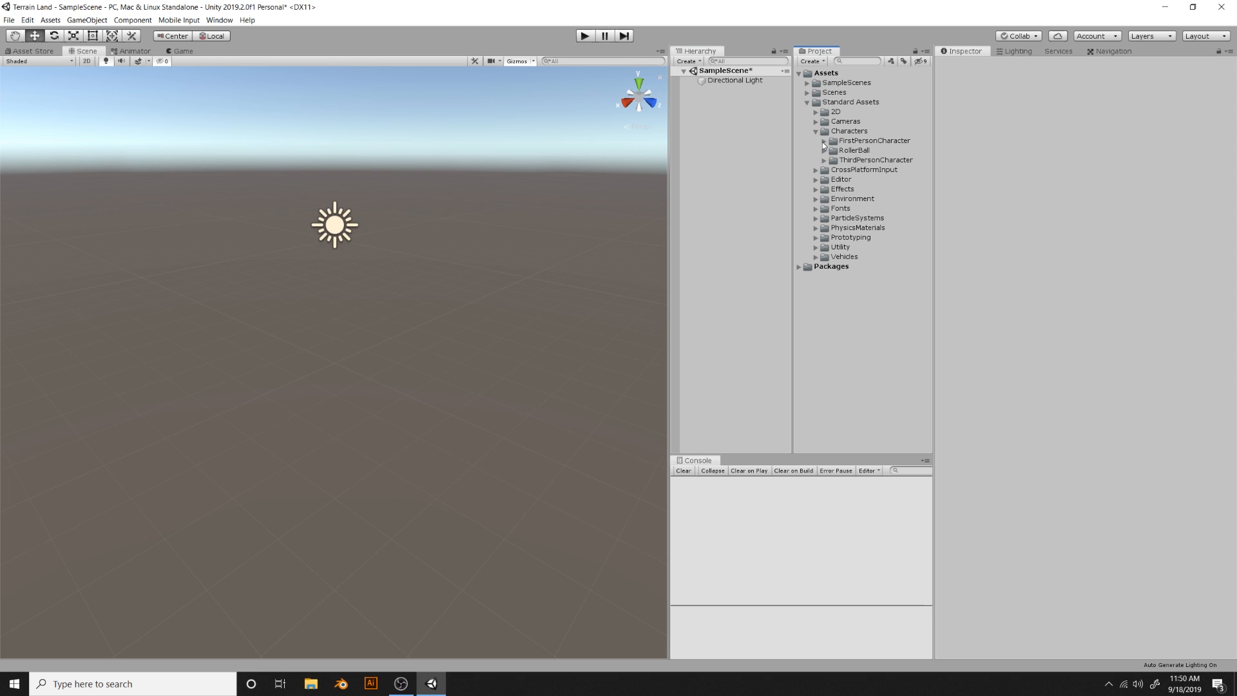
pyautogui.click(823, 141)
pyautogui.click(832, 160)
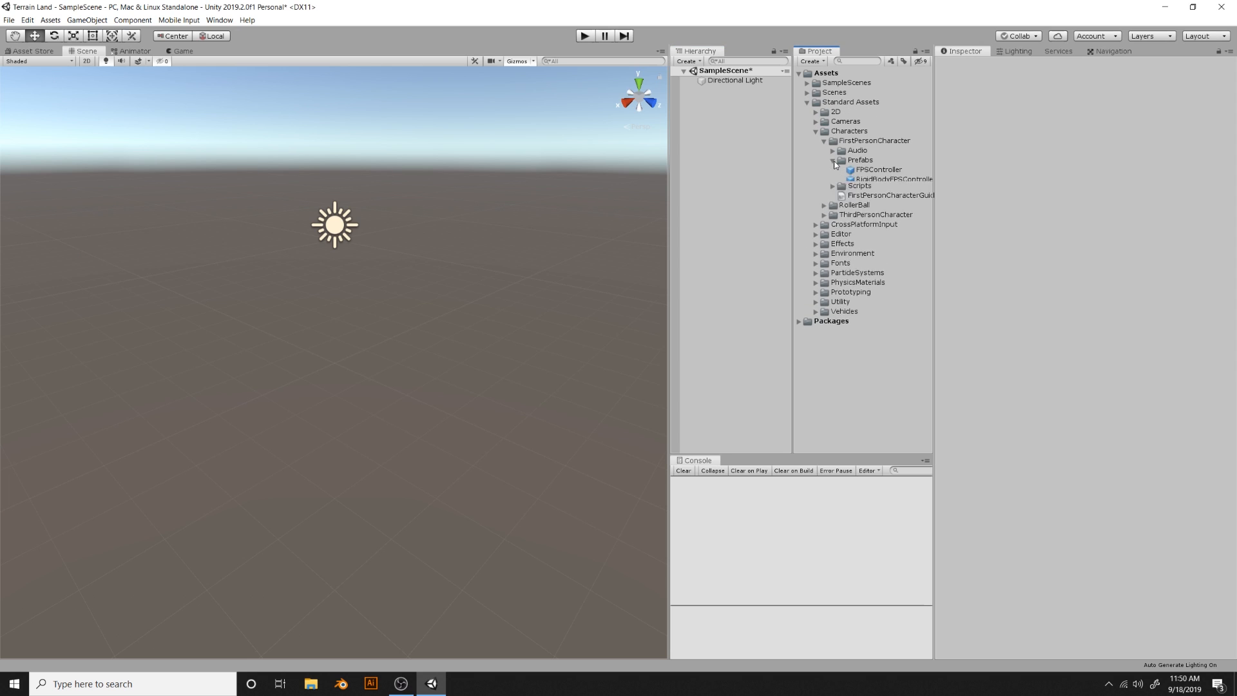
pyautogui.moveTo(884, 173); pyautogui.dragTo(751, 139)
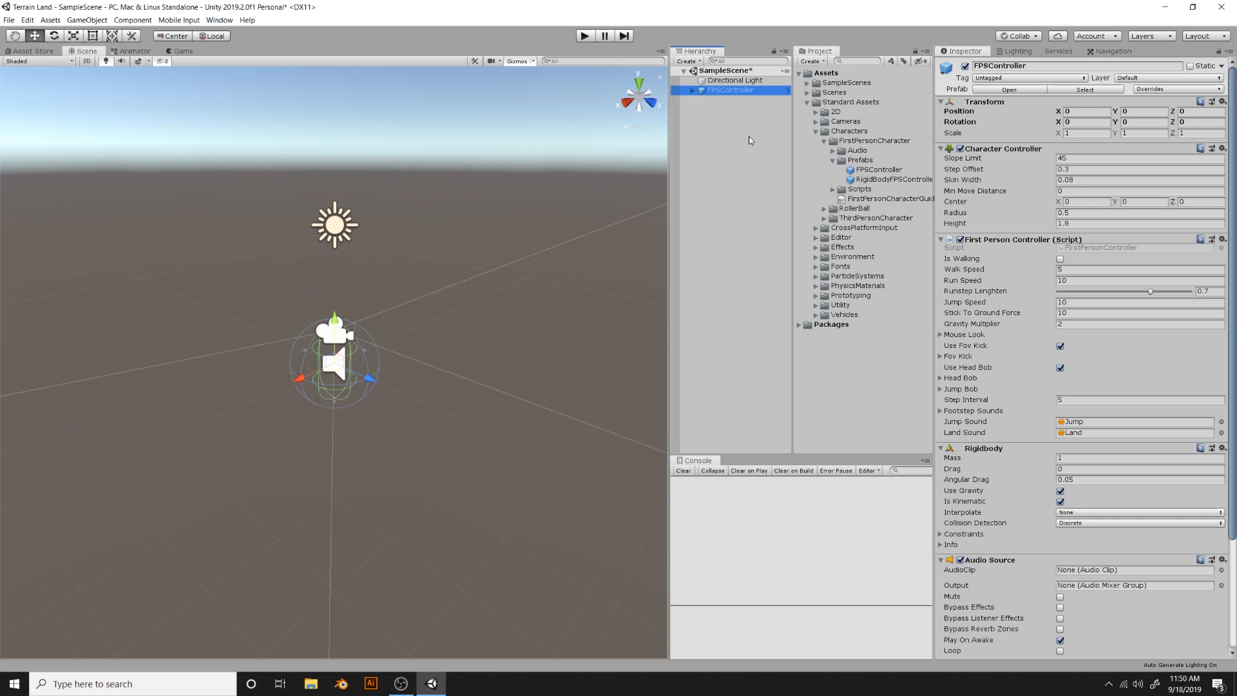
pyautogui.click(748, 137)
# Create a 3D Terrain object in the scene and bring its surface into view
pyautogui.click(101, 23)
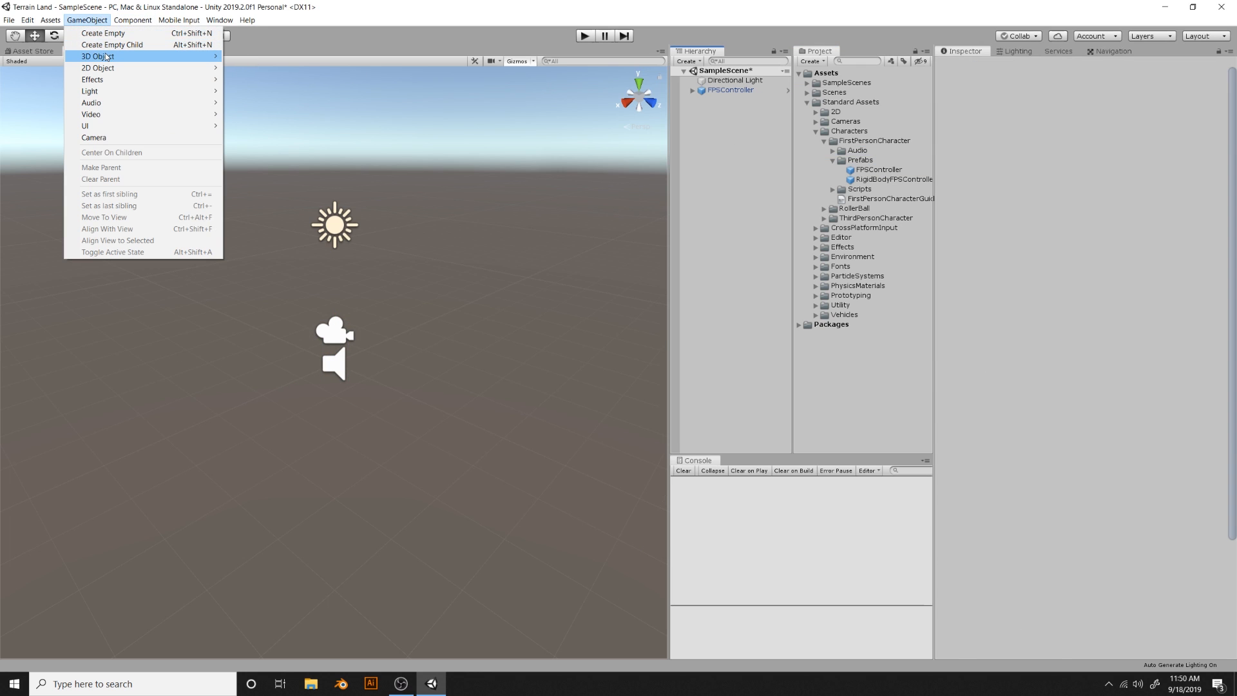
pyautogui.moveTo(107, 56)
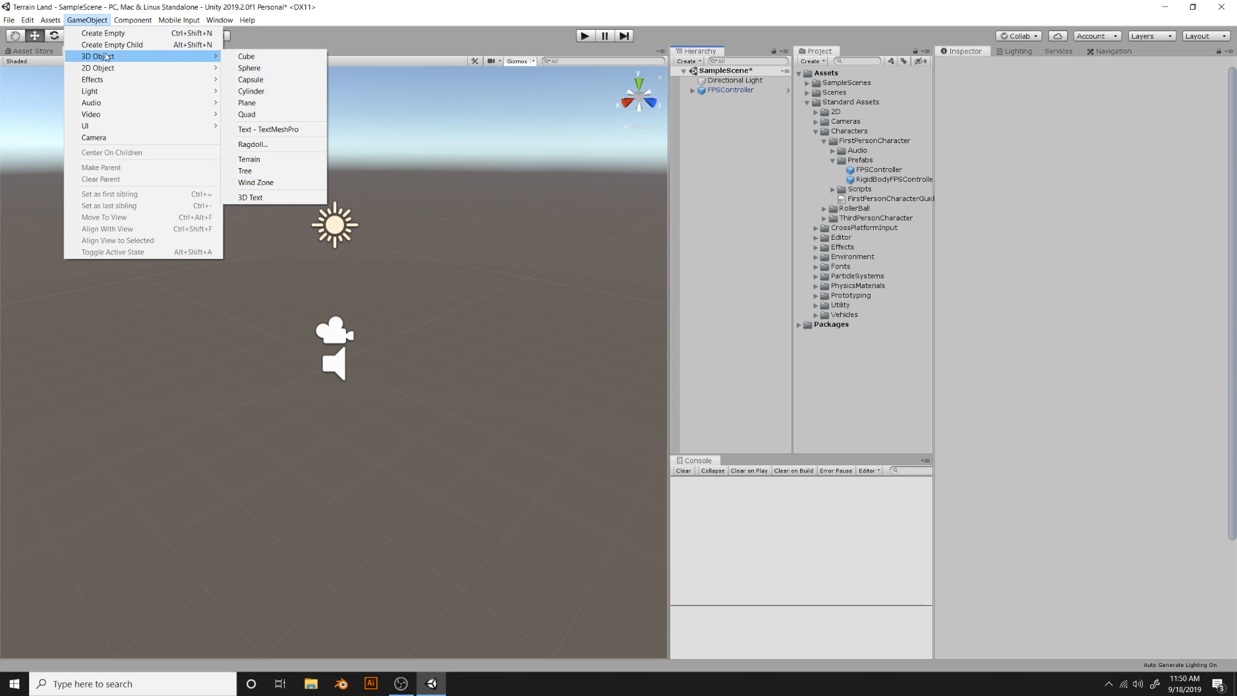
pyautogui.click(257, 159)
pyautogui.moveTo(410, 399); pyautogui.dragTo(397, 457, button='right')
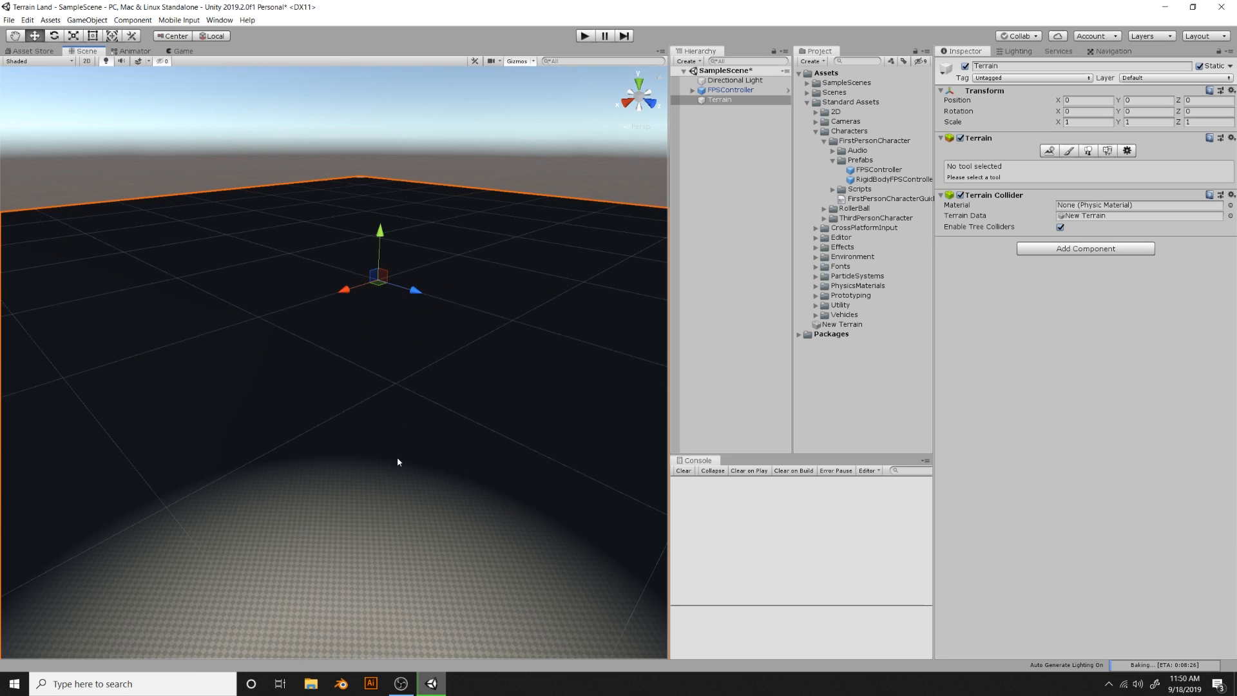
pyautogui.scroll(-4, 398, 445)
pyautogui.moveTo(400, 432); pyautogui.dragTo(397, 509, button='middle')
pyautogui.scroll(-2, 401, 445)
pyautogui.moveTo(401, 440); pyautogui.dragTo(394, 464, button='right')
pyautogui.scroll(6, 458, 390)
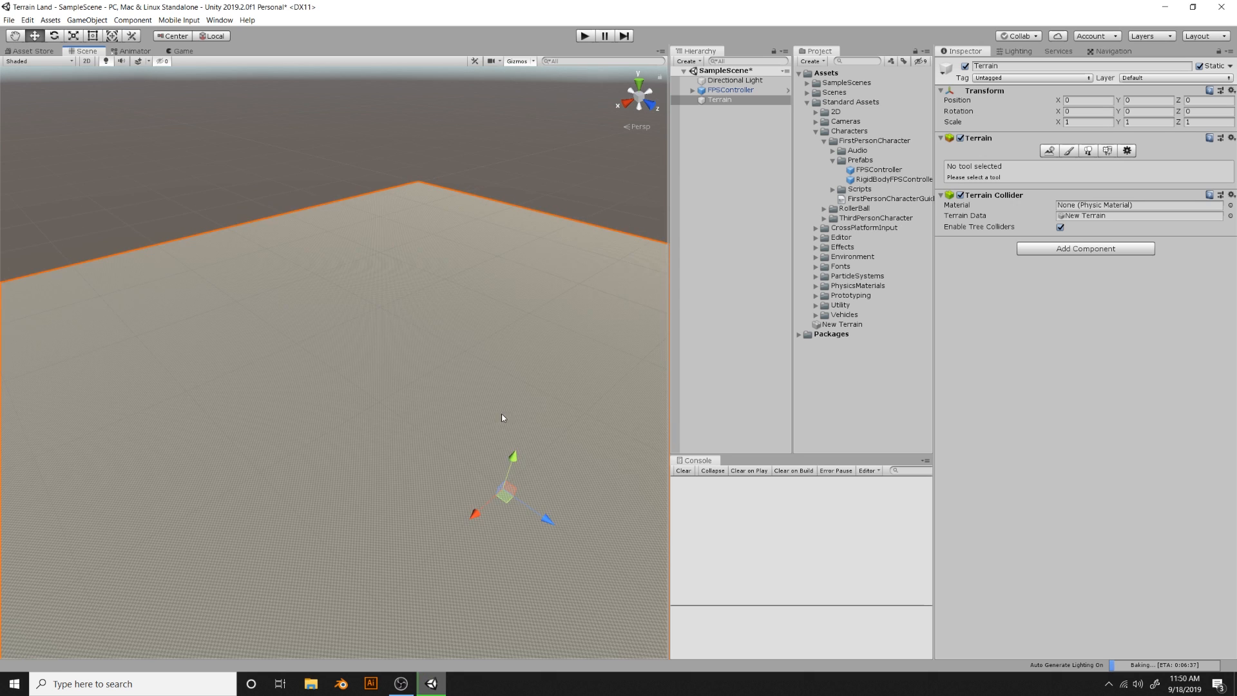
pyautogui.moveTo(504, 418); pyautogui.dragTo(609, 432, button='right')
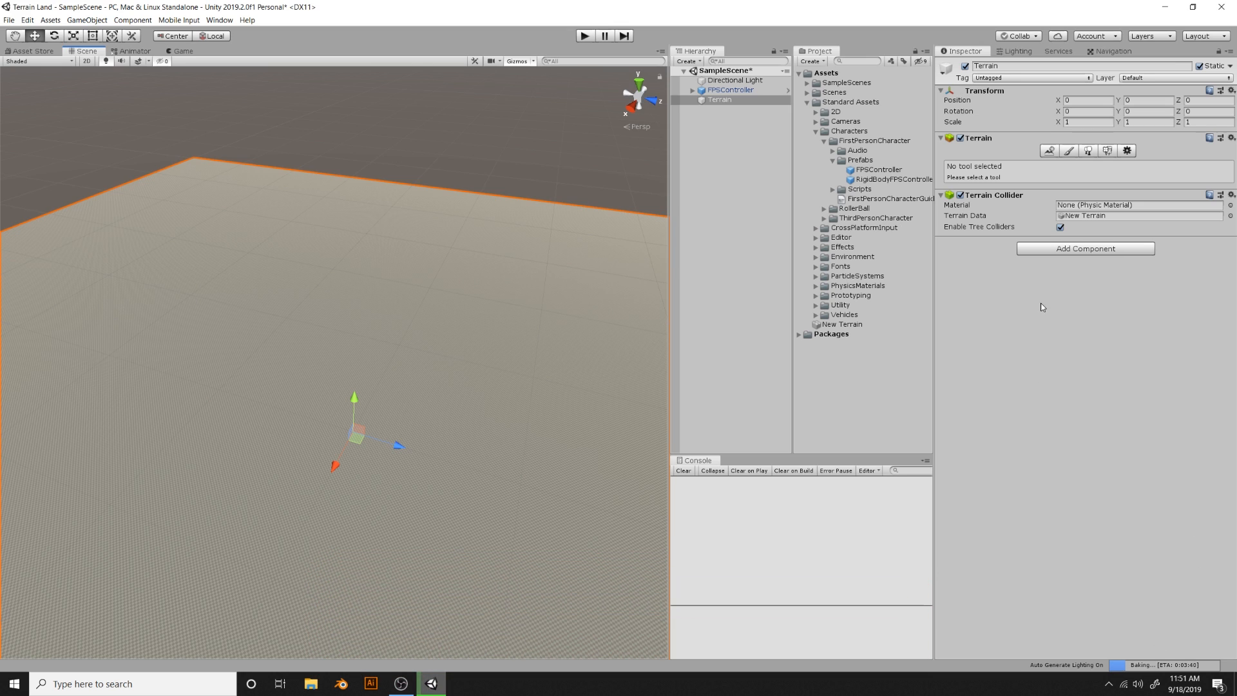
# Disable Baked Global Illumination and automatic lighting generation in the scene's lighting settings
pyautogui.click(1018, 52)
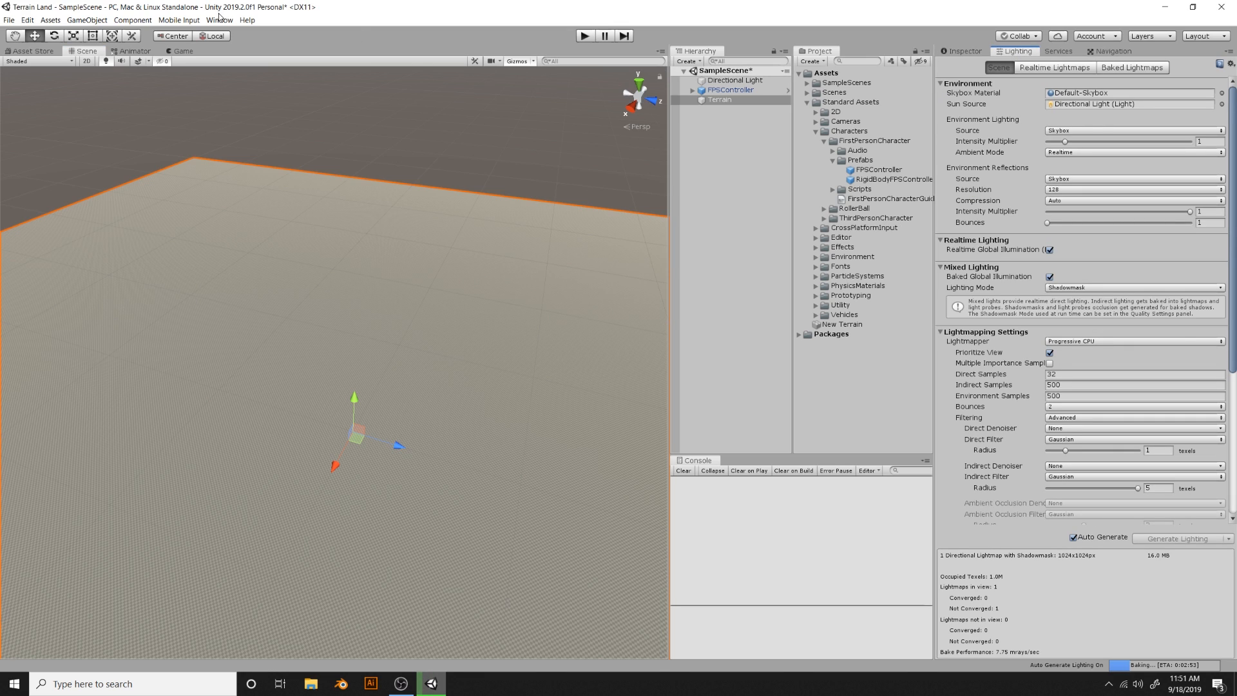
pyautogui.click(1050, 278)
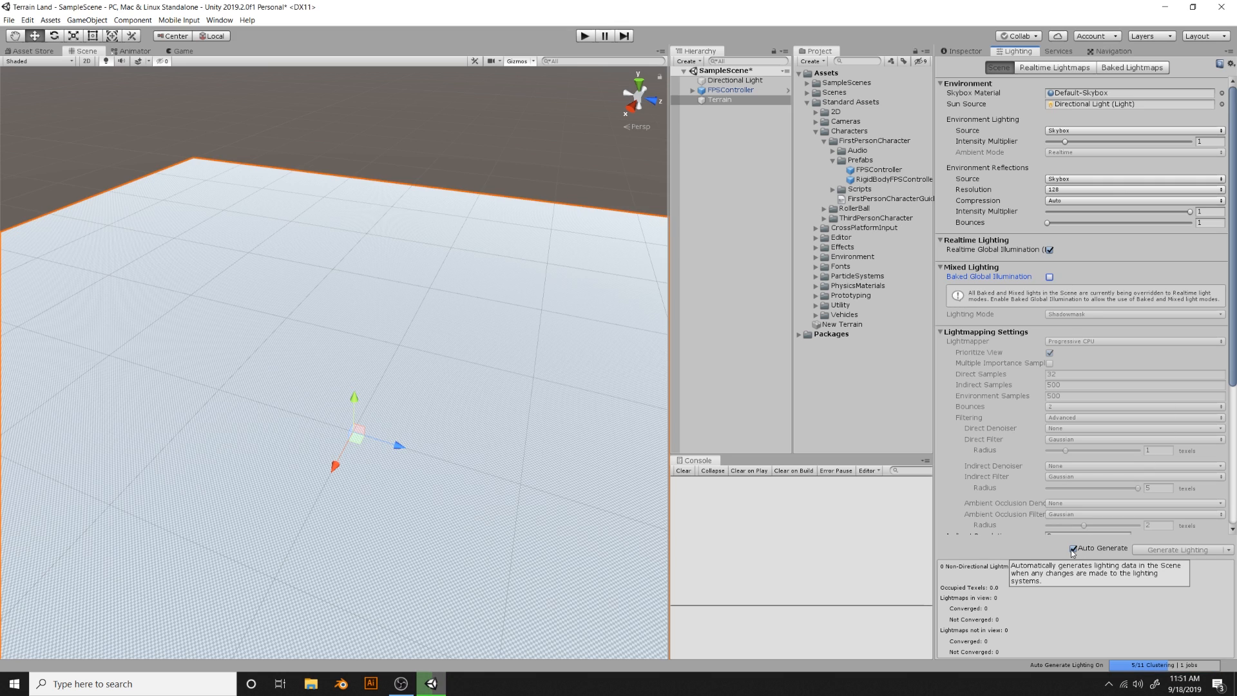
pyautogui.click(1072, 549)
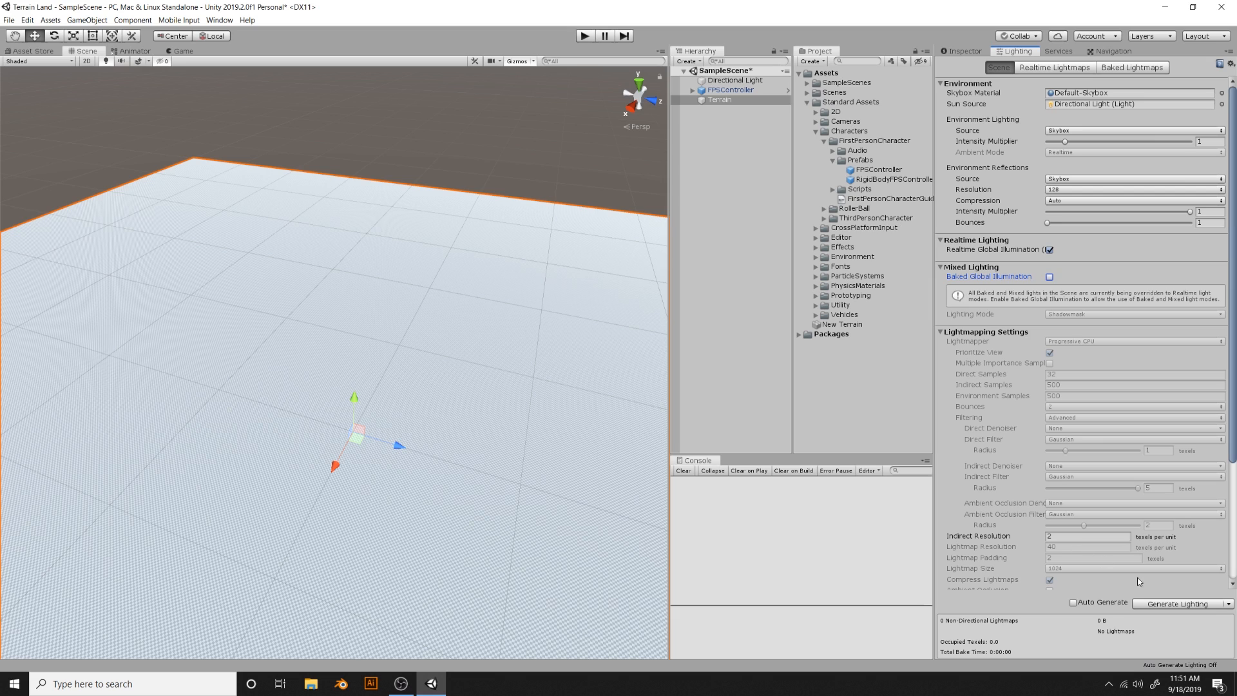
# Clear the scene's baked lighting data
pyautogui.click(1228, 604)
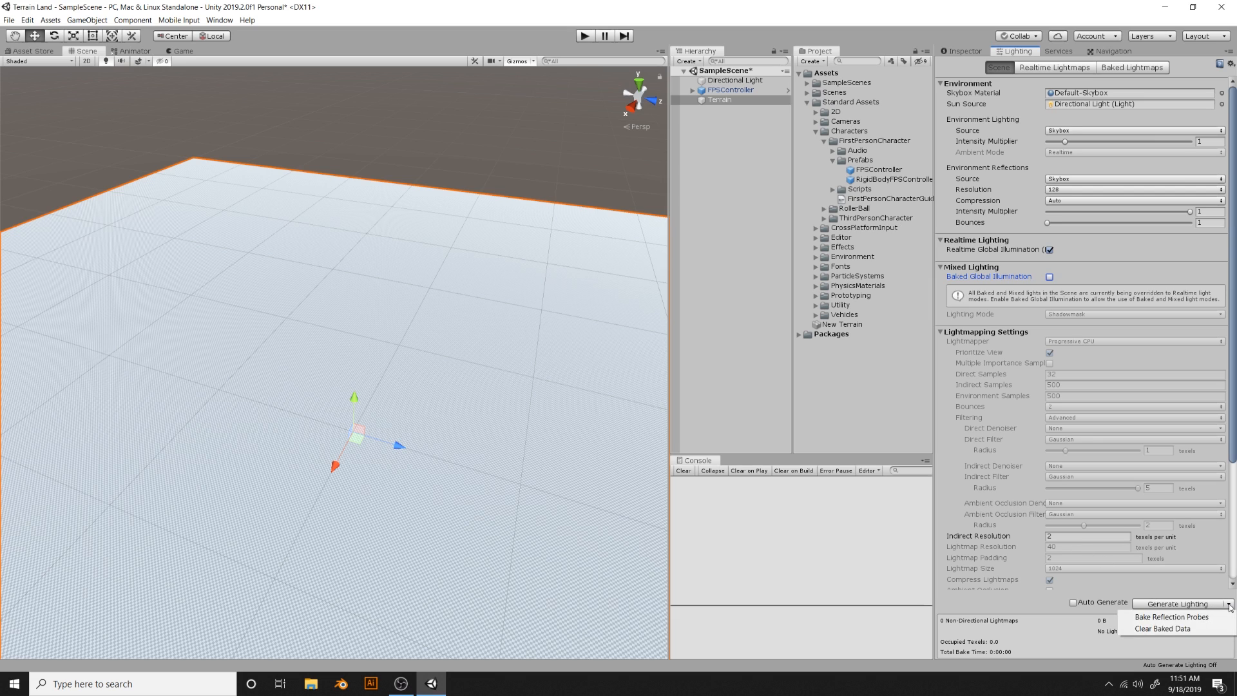
pyautogui.click(1182, 630)
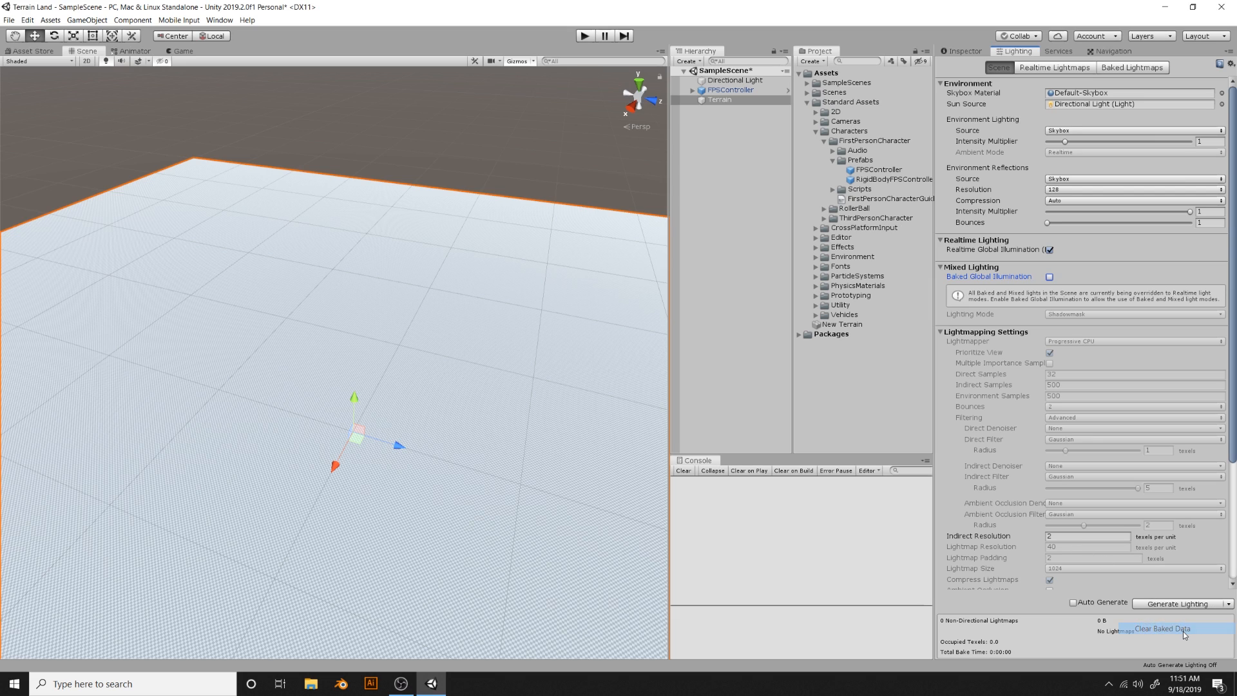
# Align the FPSController with a scene view looking across the terrain and check its camera in the Game view
pyautogui.moveTo(530, 427); pyautogui.dragTo(481, 354, button='right')
pyautogui.moveTo(478, 334)
pyautogui.mouseDown(button='middle')
pyautogui.moveTo(469, 346)
pyautogui.moveTo(478, 340)
pyautogui.mouseUp(button='middle')
pyautogui.scroll(3, 472, 340)
pyautogui.scroll(-4, 481, 339)
pyautogui.scroll(1, 480, 339)
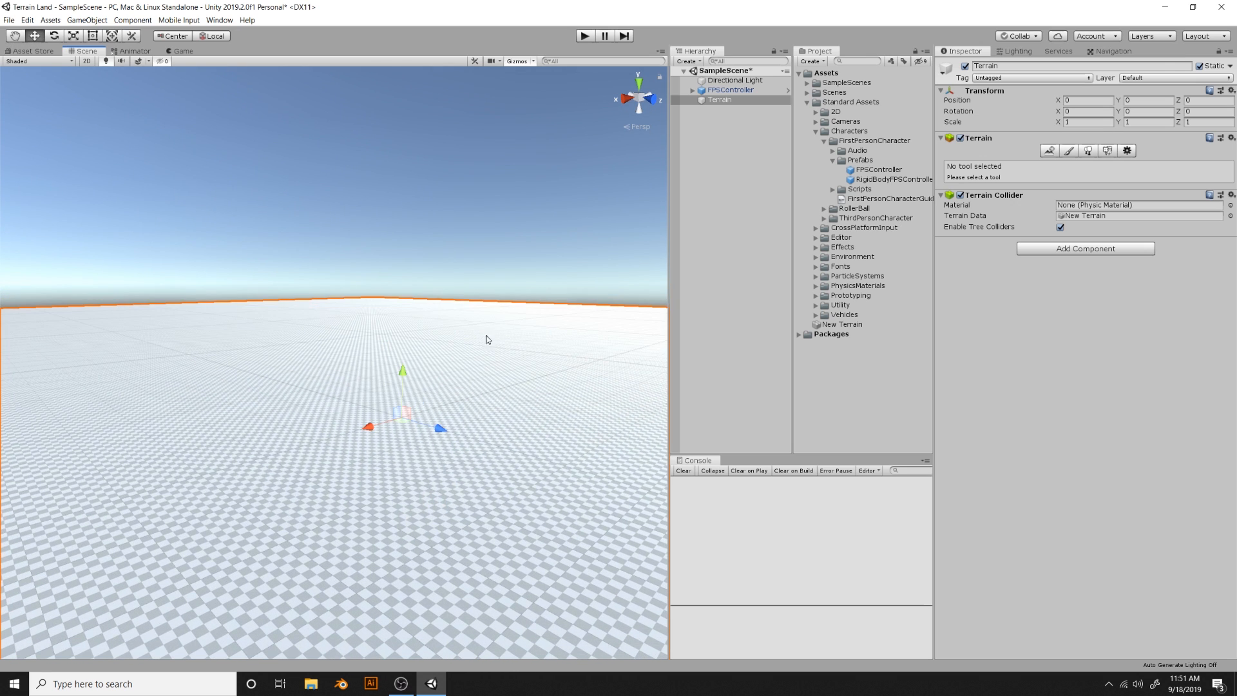
pyautogui.click(730, 91)
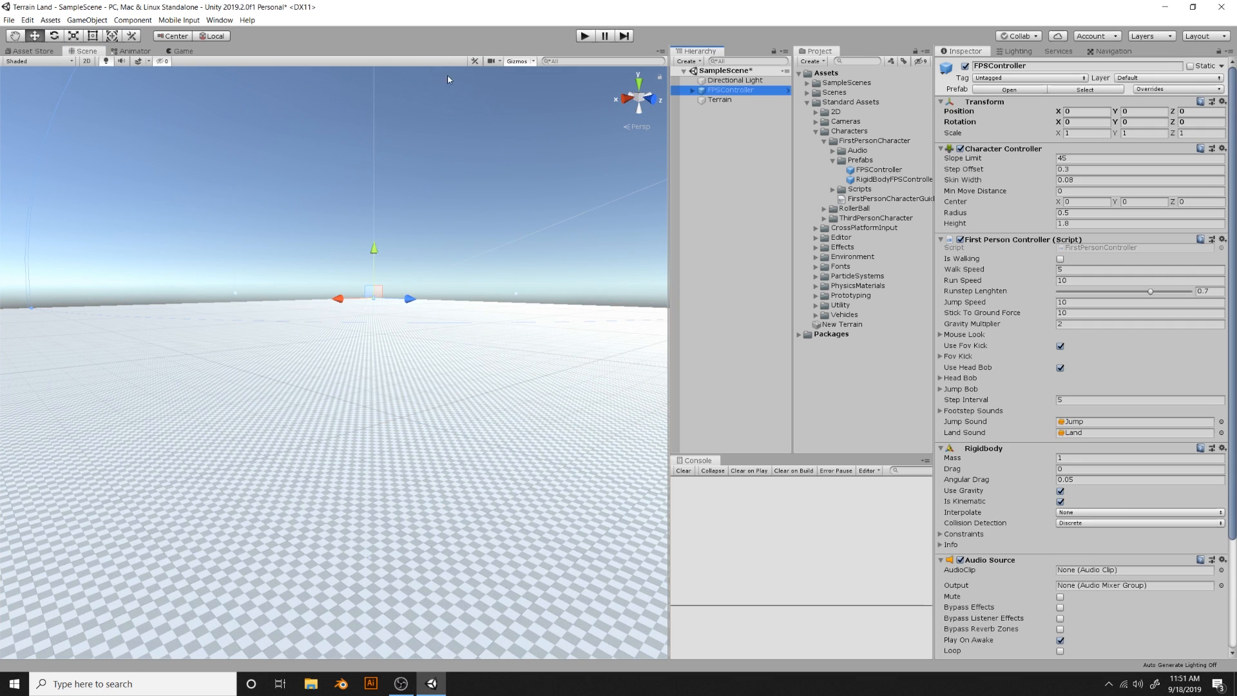
pyautogui.click(87, 20)
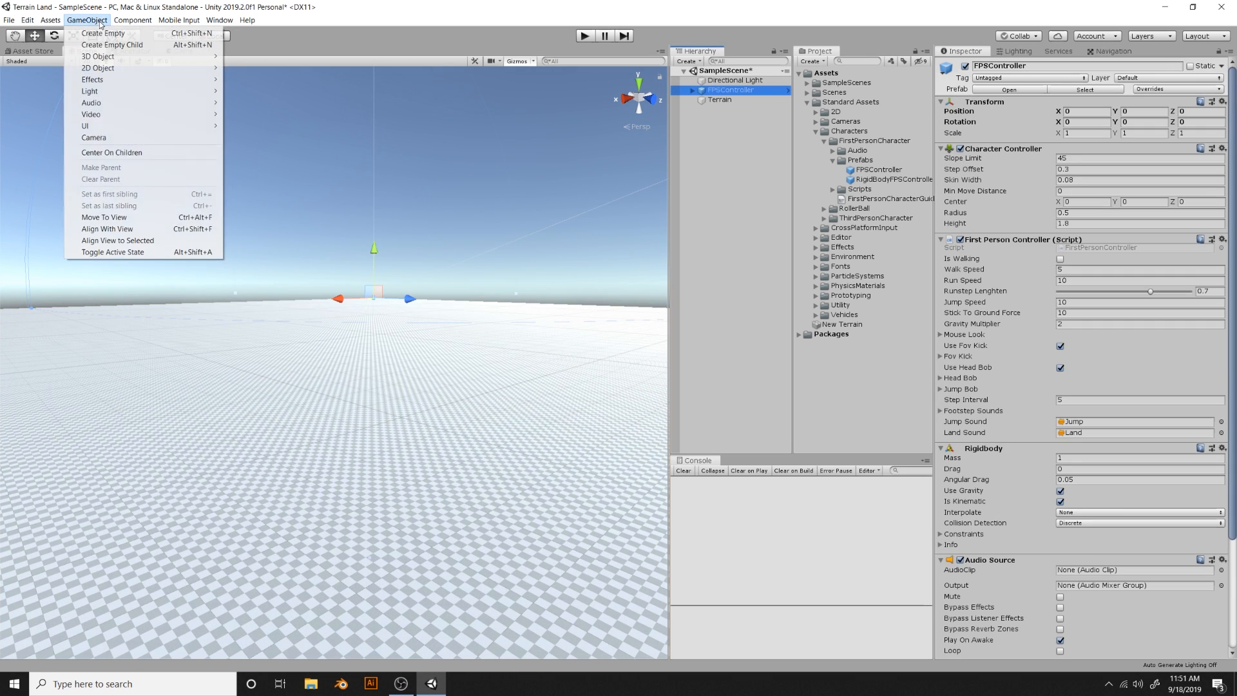
pyautogui.click(148, 230)
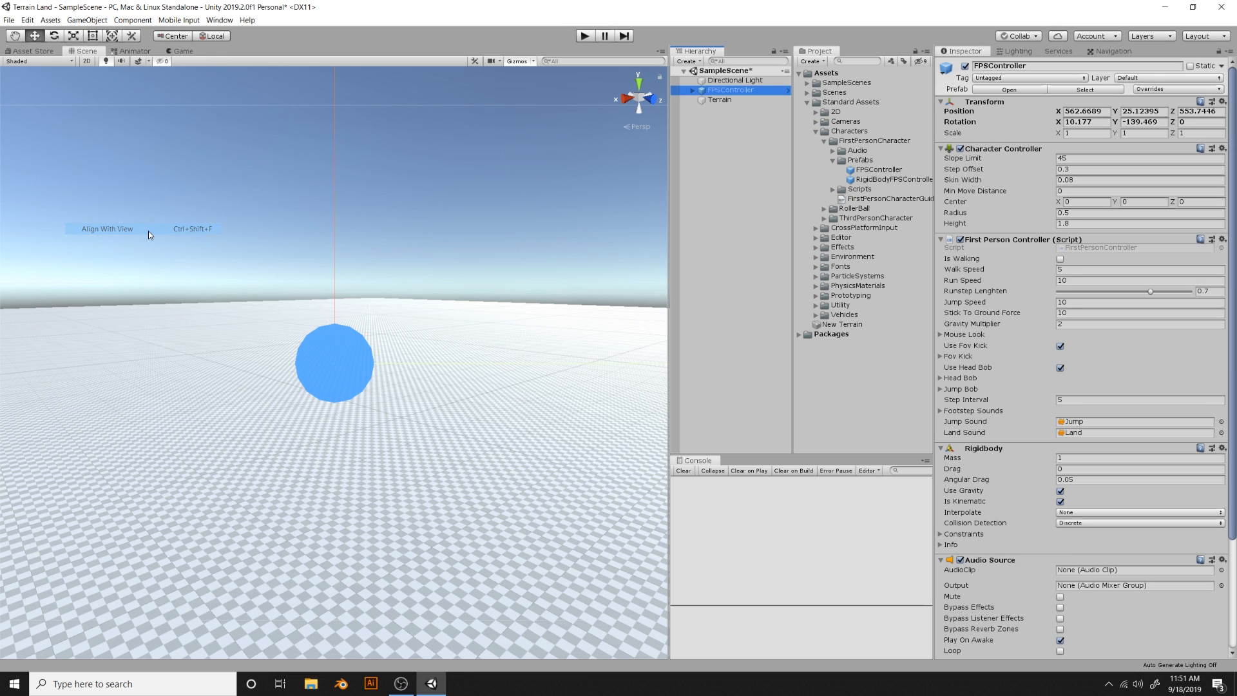
pyautogui.click(182, 51)
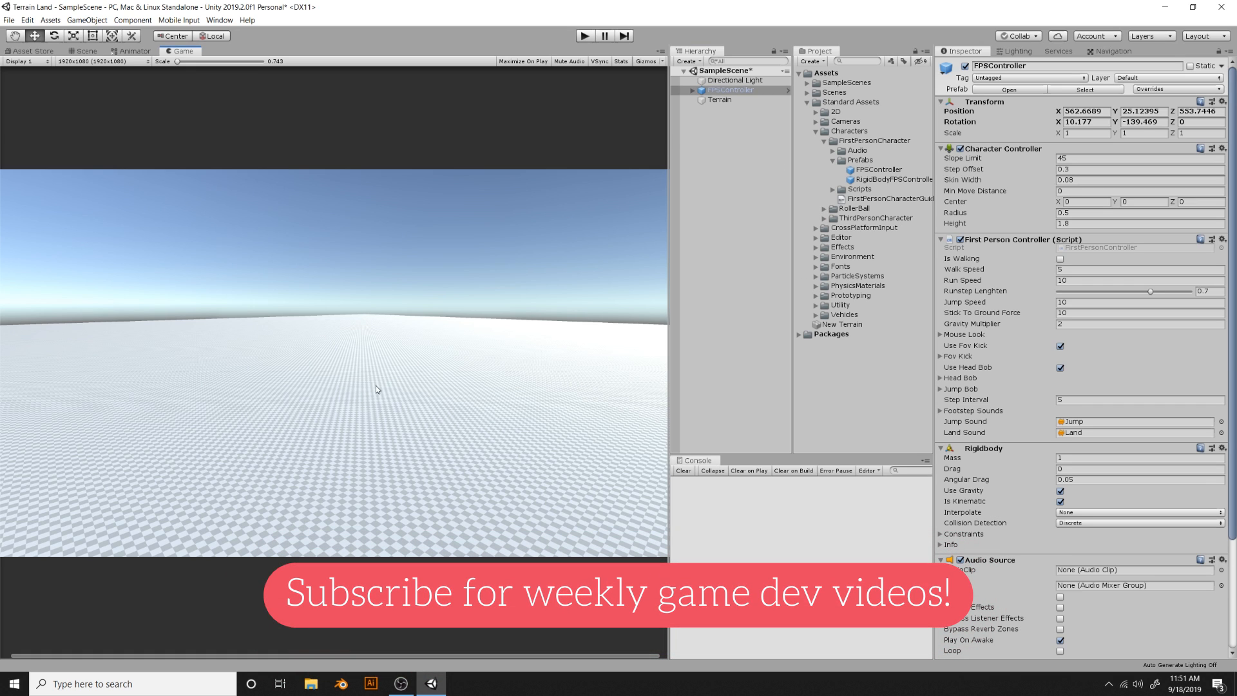
# Create a 3D Cube in the scene and raise it onto the terrain surface, to a Y position of about 0.485
pyautogui.click(87, 51)
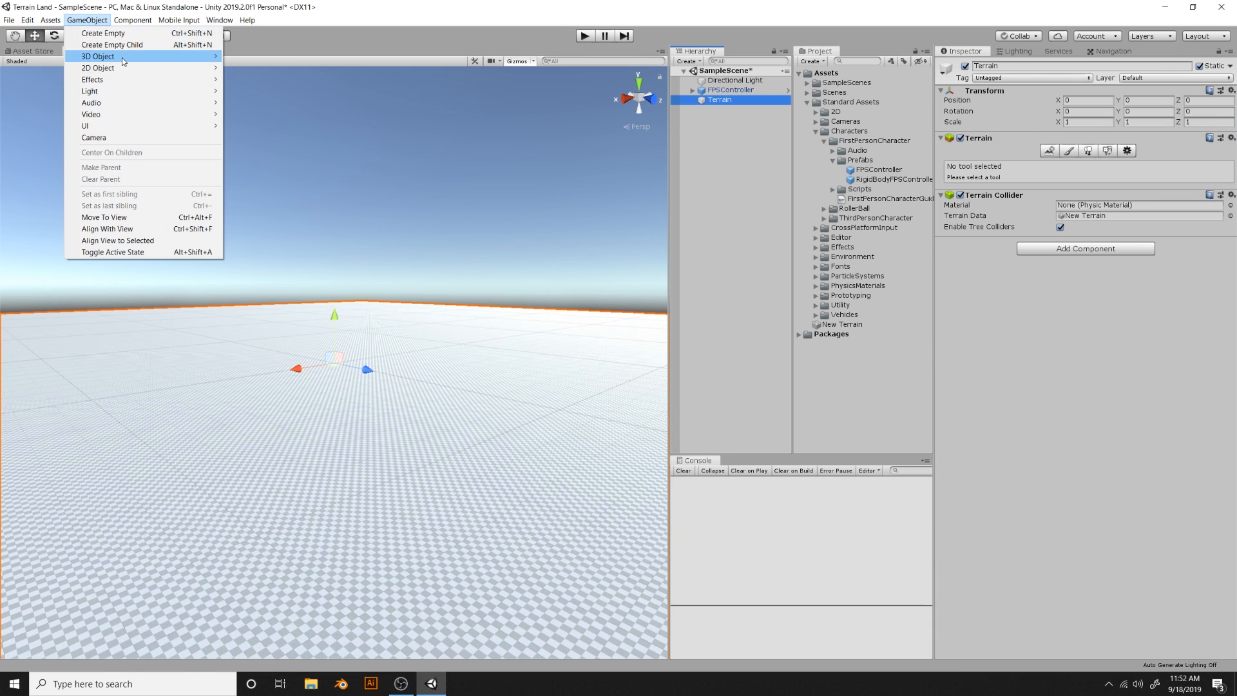
pyautogui.moveTo(126, 57)
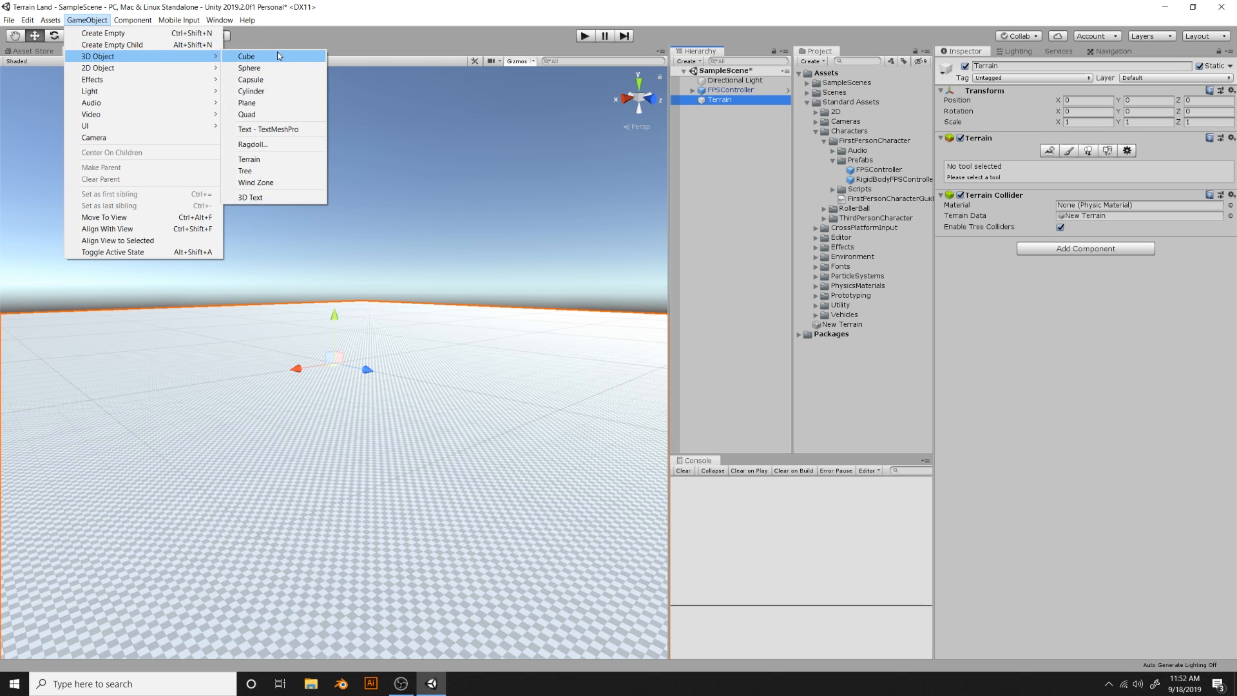
pyautogui.click(278, 58)
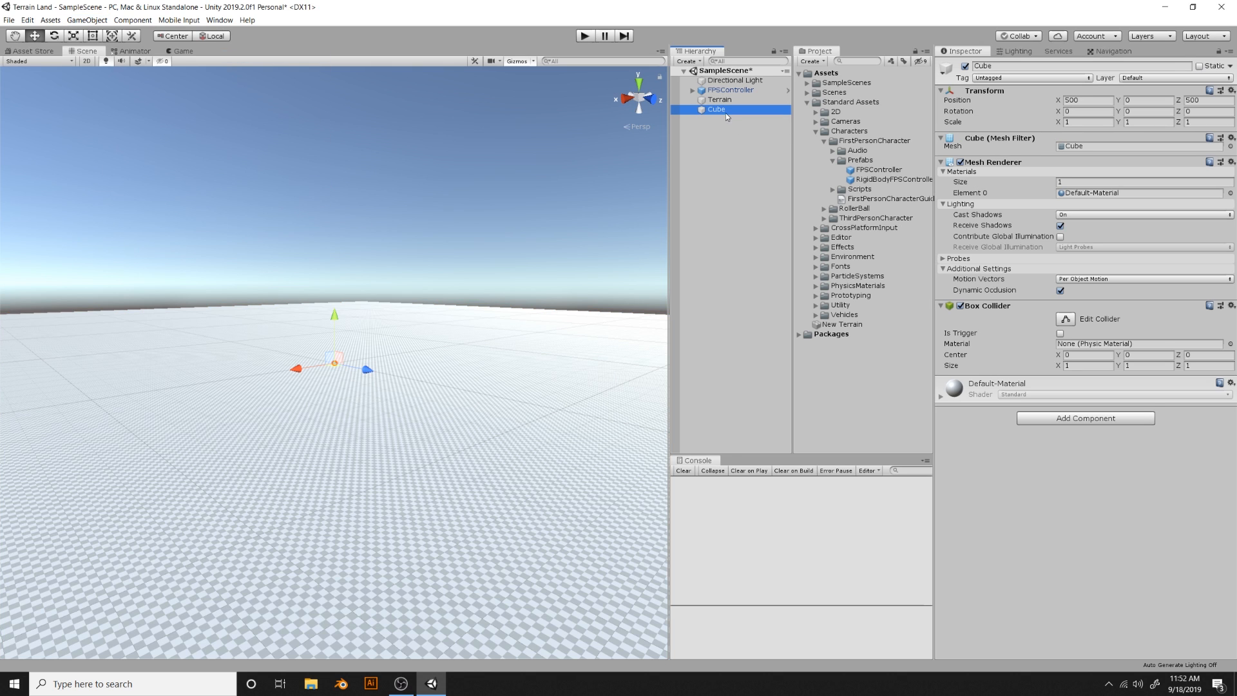
pyautogui.doubleClick(726, 110)
pyautogui.moveTo(333, 311); pyautogui.dragTo(341, 244)
pyautogui.scroll(-3, 483, 230)
pyautogui.moveTo(483, 231); pyautogui.dragTo(480, 266, button='middle')
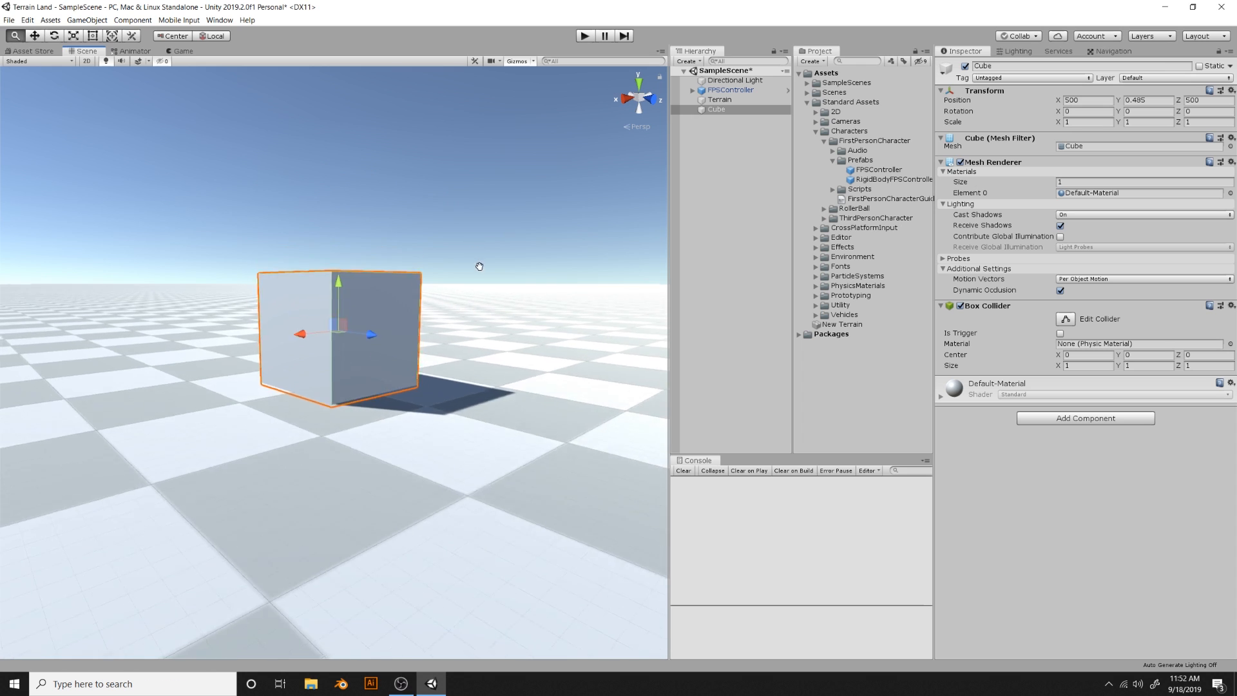
pyautogui.scroll(2, 479, 266)
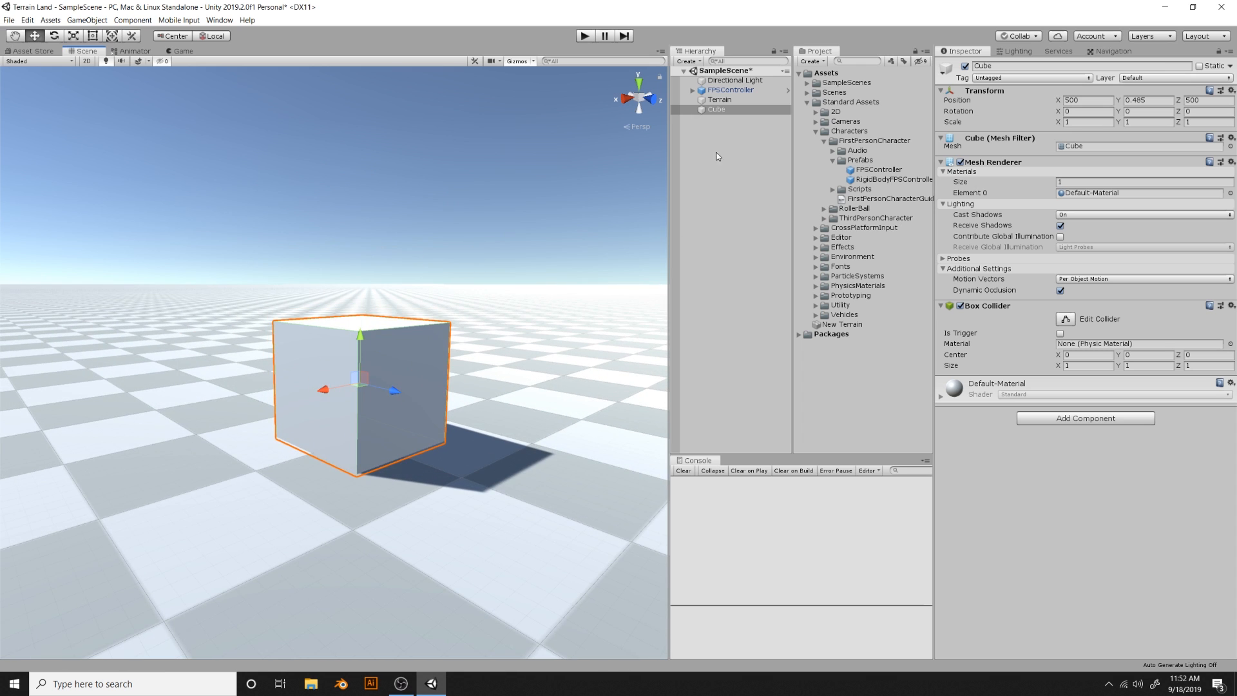
# Move the FPSController down to just above the terrain near the cube, at about X 503.8, Y 1.8, Z 504
pyautogui.doubleClick(742, 90)
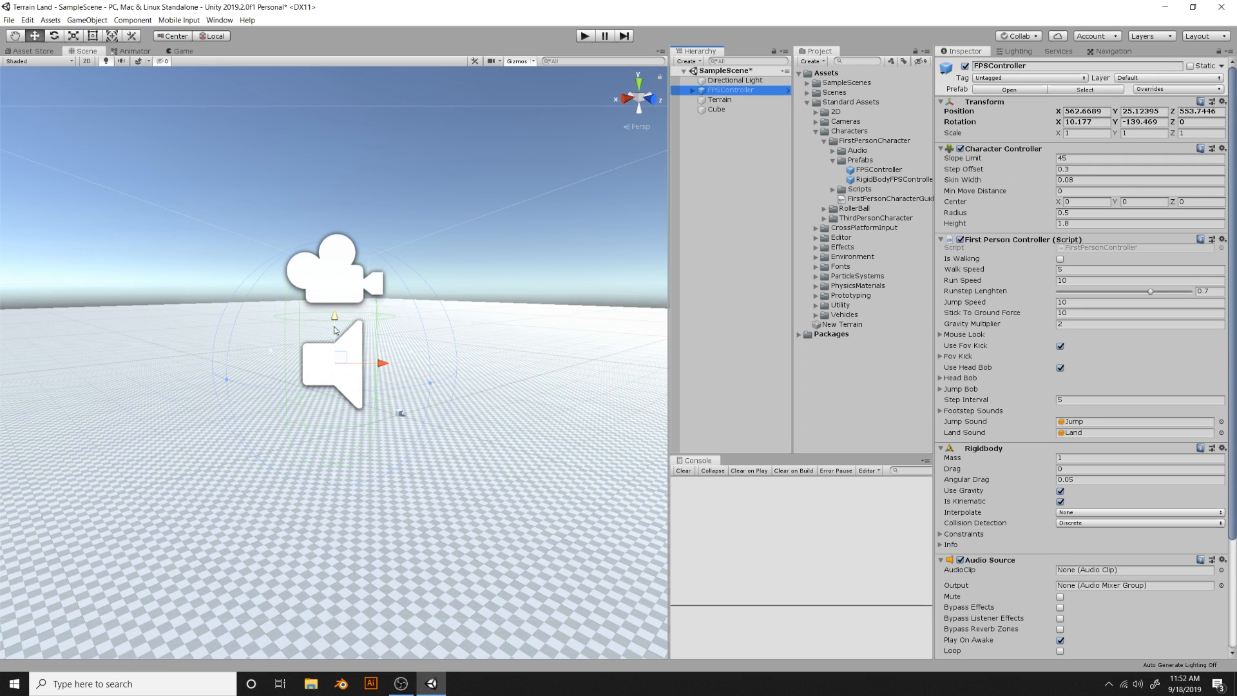
pyautogui.moveTo(333, 326); pyautogui.dragTo(410, 537)
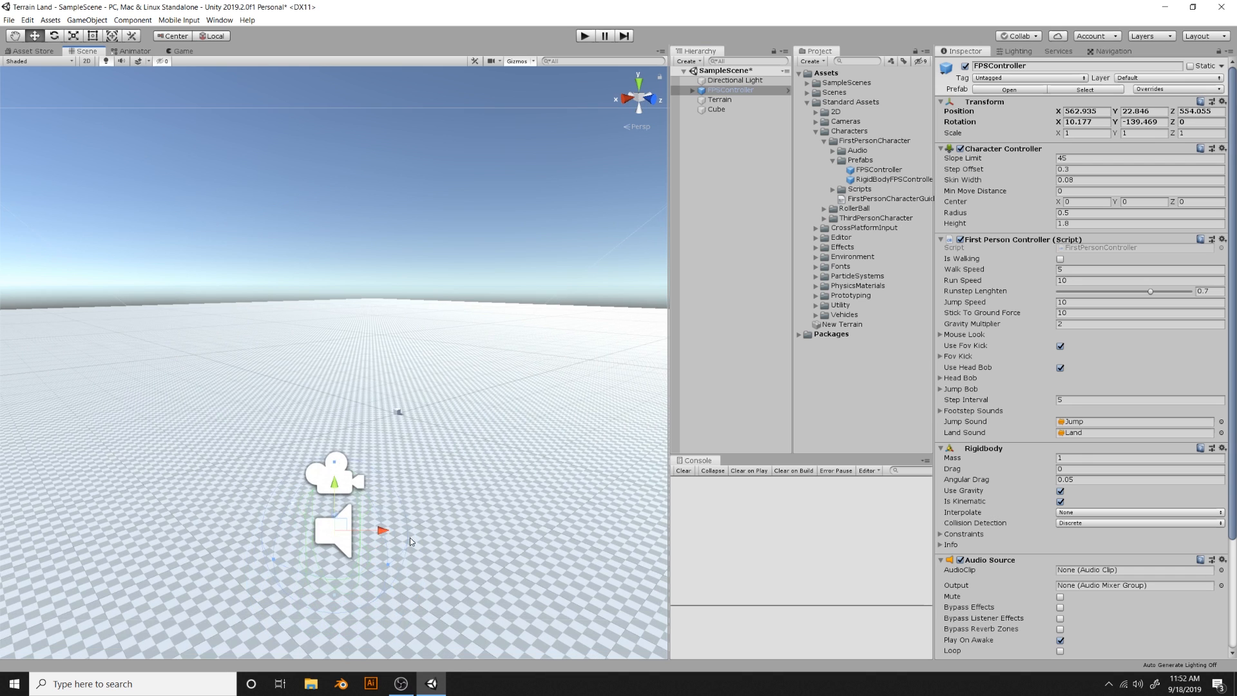
pyautogui.scroll(-3, 451, 494)
pyautogui.scroll(5, 484, 453)
pyautogui.moveTo(466, 434); pyautogui.dragTo(421, 384, button='middle')
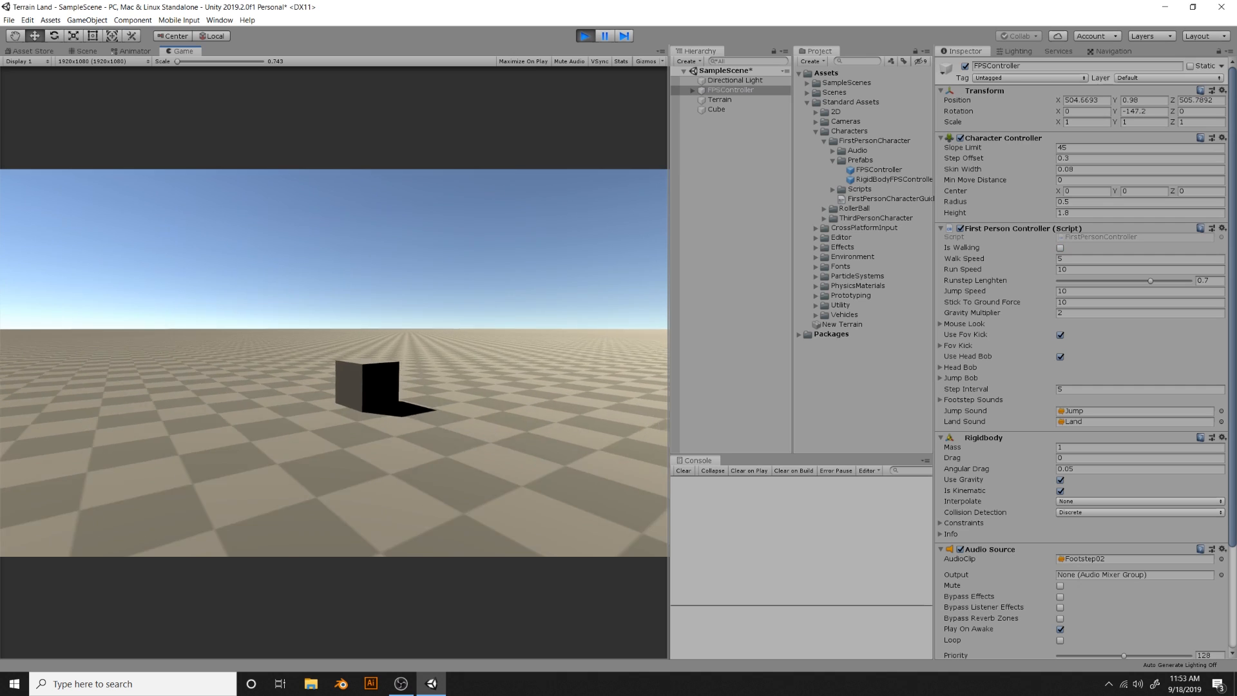
# Test the first-person controller in play mode by running around the cube and jumping, and stop playing
pyautogui.hotkey('shift', 'd')
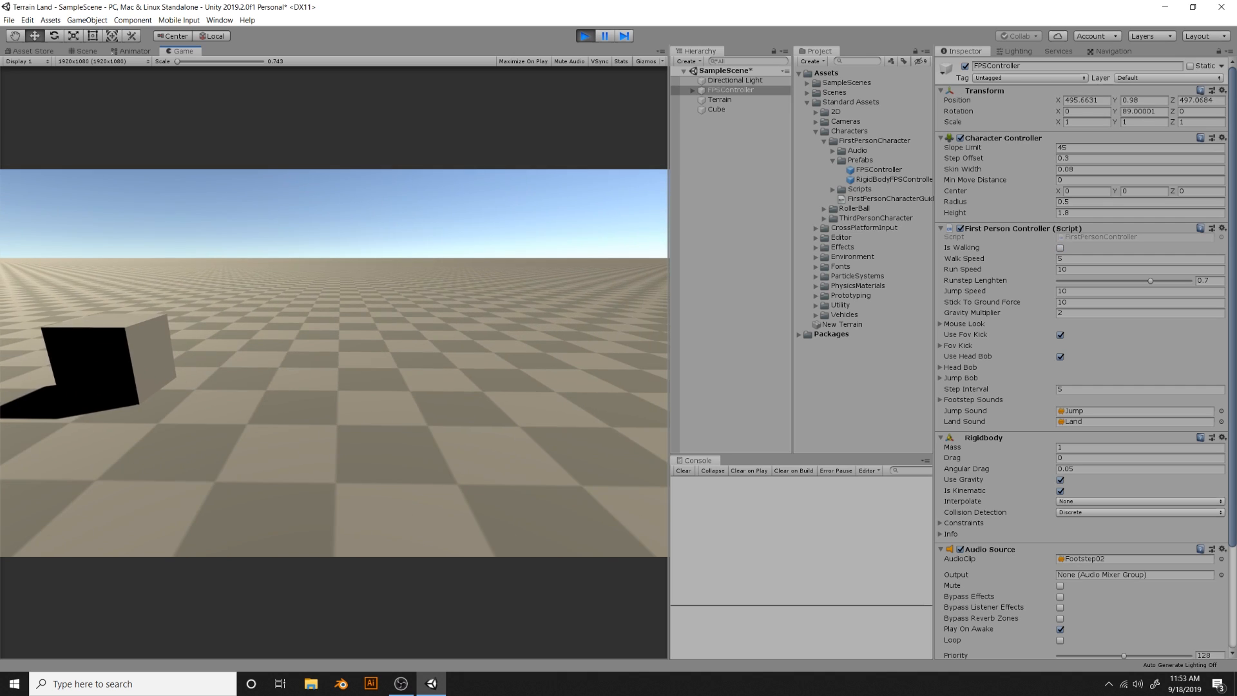
pyautogui.hotkey('shift', 'w')
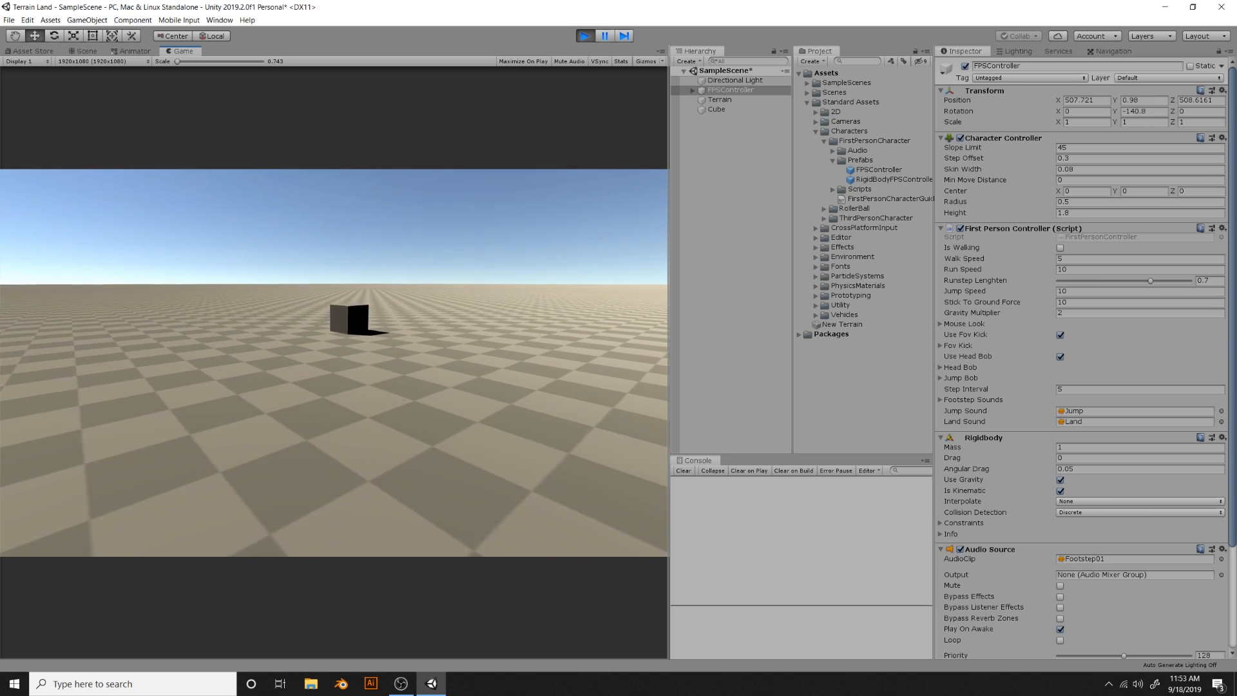
pyautogui.hotkey('shift', 'w')
pyautogui.press('space')
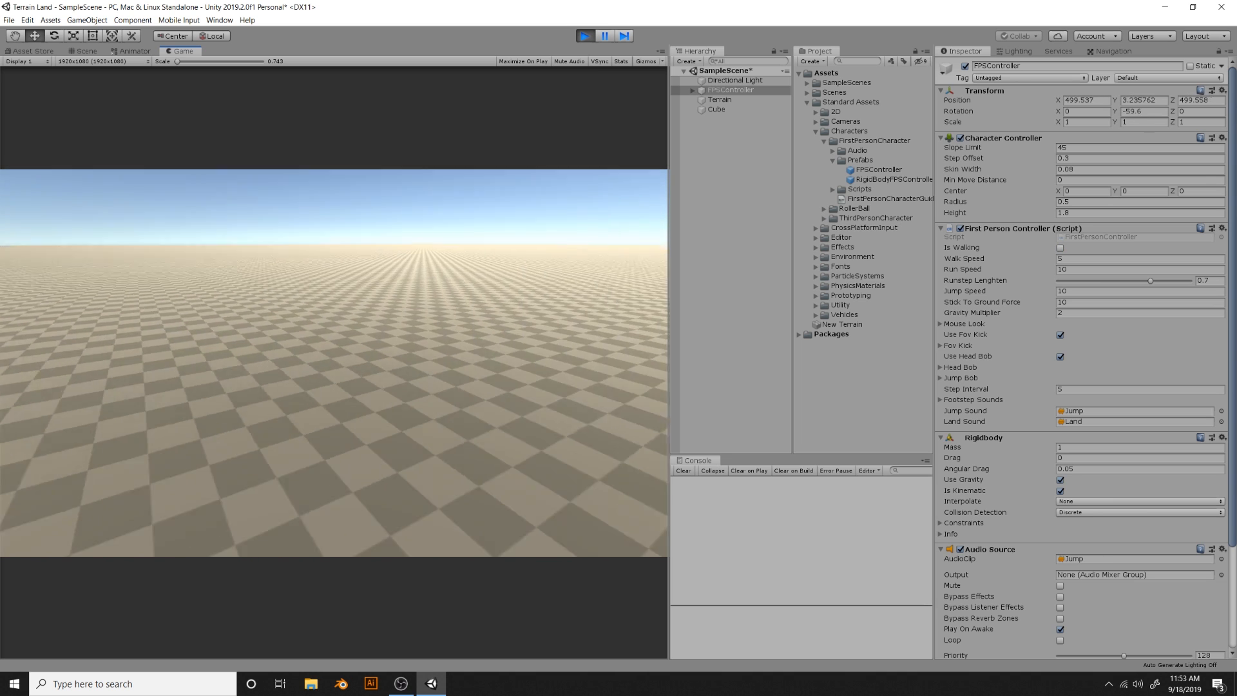
pyautogui.hotkey('shift', 's')
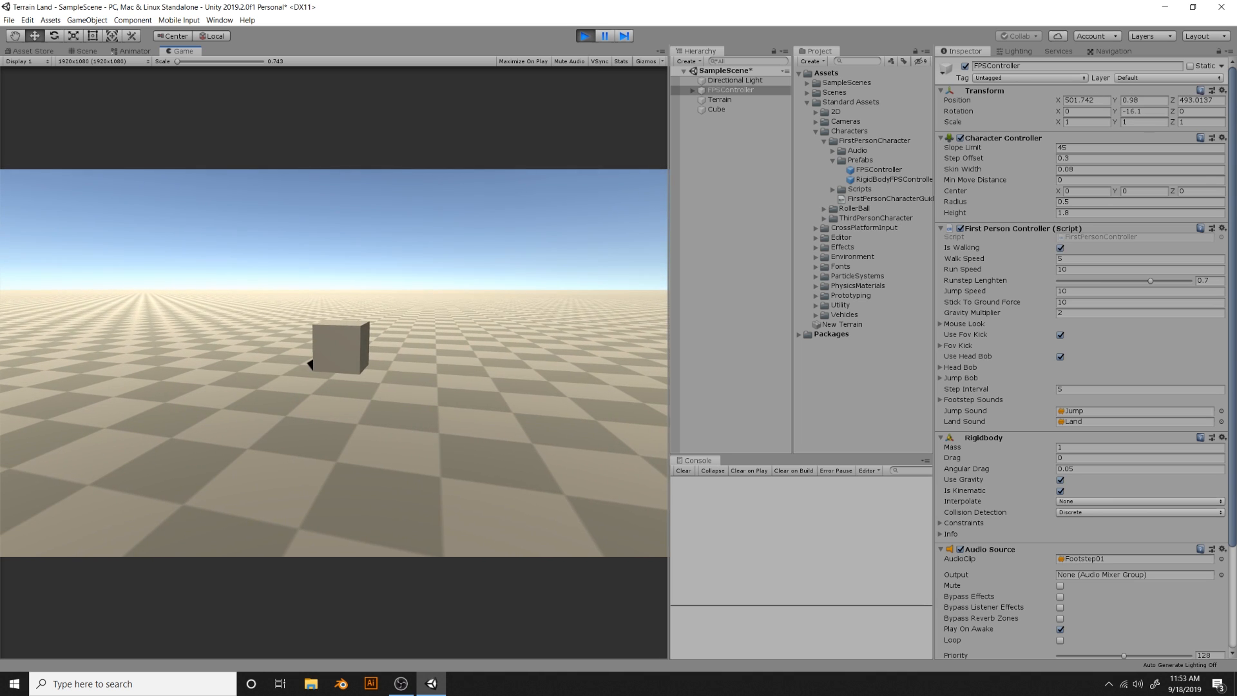
pyautogui.hotkey('ctrl', 'p')
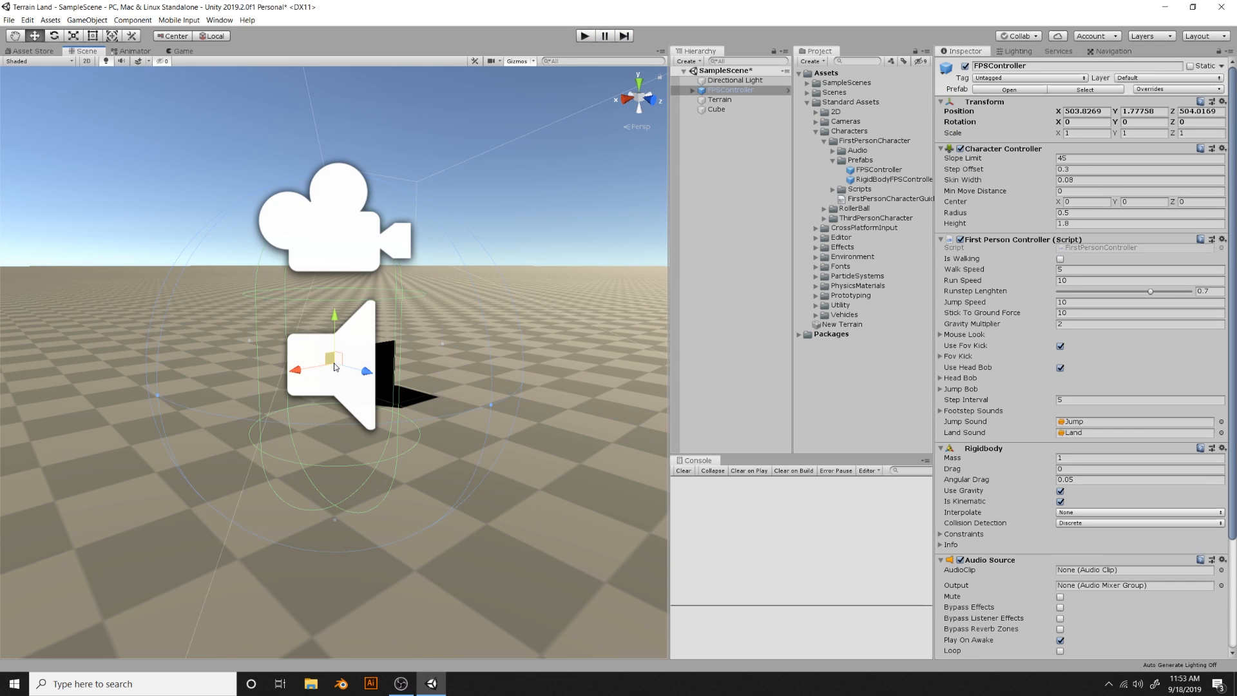
# Select the Terrain object and activate its Create Neighbor Terrains tool
pyautogui.moveTo(273, 252); pyautogui.dragTo(287, 322, button='middle')
pyautogui.moveTo(287, 322); pyautogui.dragTo(552, 298, button='right')
pyautogui.scroll(-5, 322, 349)
pyautogui.scroll(-5, 319, 333)
pyautogui.scroll(2, 552, 298)
pyautogui.moveTo(339, 311); pyautogui.dragTo(406, 351, button='middle')
pyautogui.moveTo(406, 350); pyautogui.dragTo(567, 322, button='right')
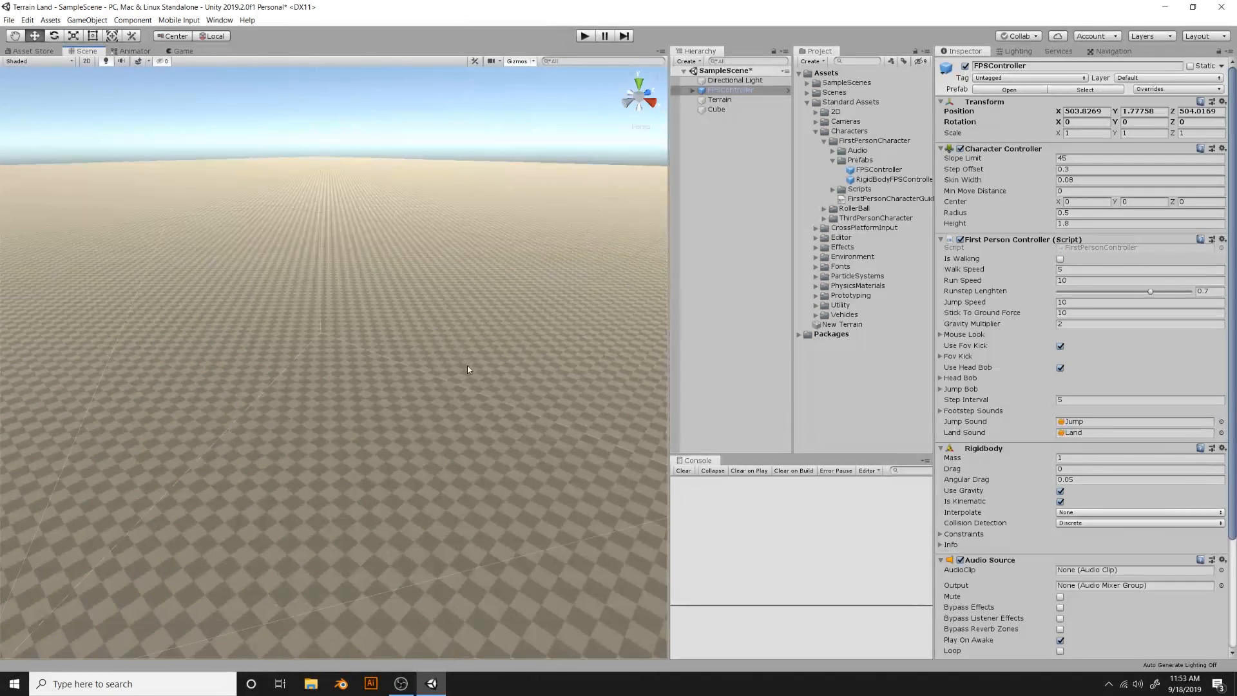
pyautogui.scroll(-12, 334, 377)
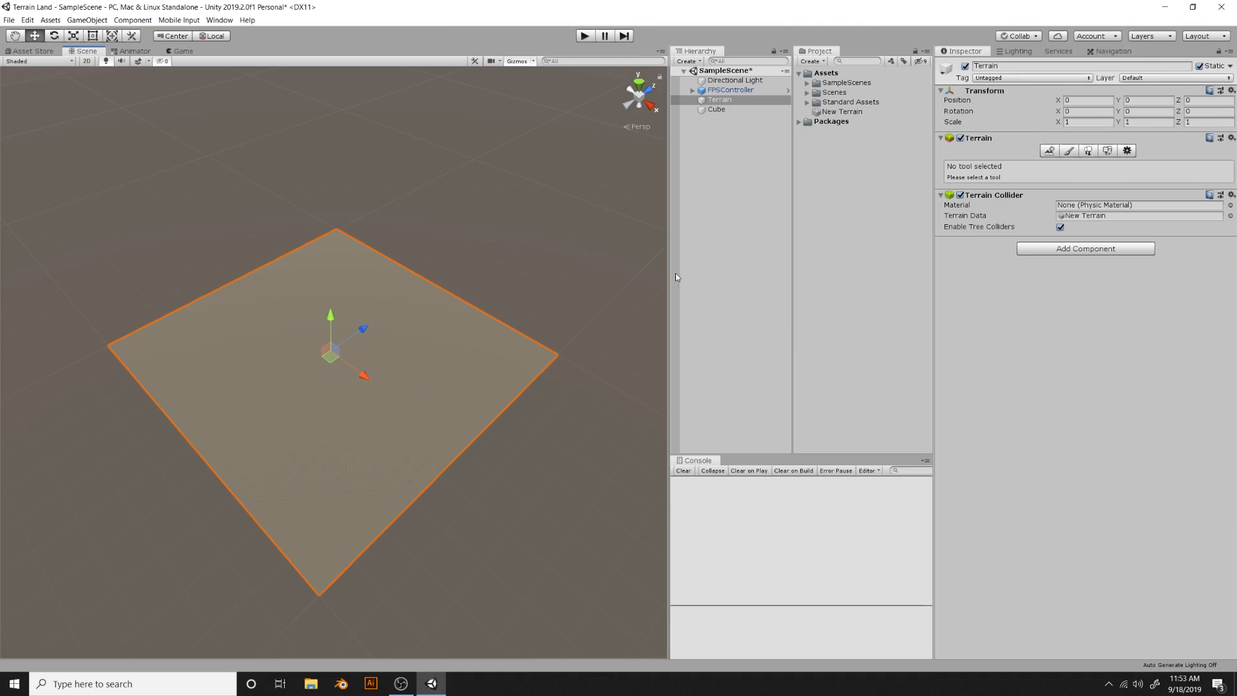
pyautogui.click(1050, 150)
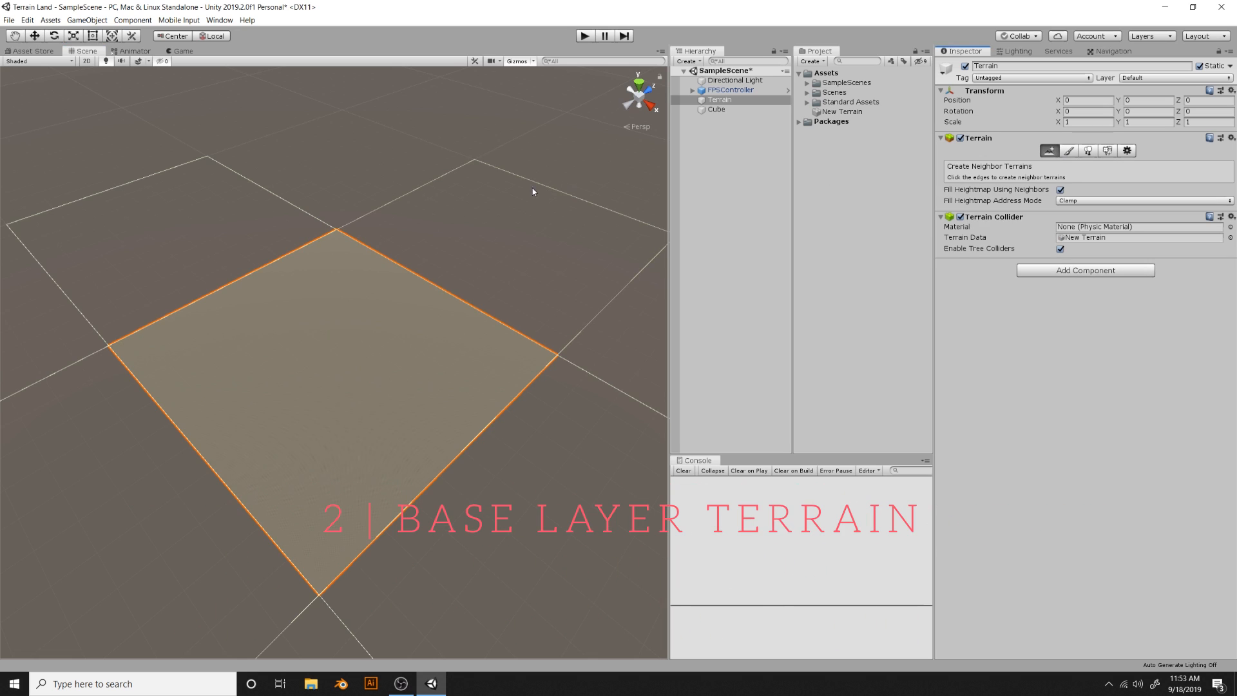
# Add eight neighbour terrains around the original one to form a complete 3 by 3 grid
pyautogui.click(431, 207)
pyautogui.click(255, 214)
pyautogui.click(317, 178)
pyautogui.scroll(-2, 214, 273)
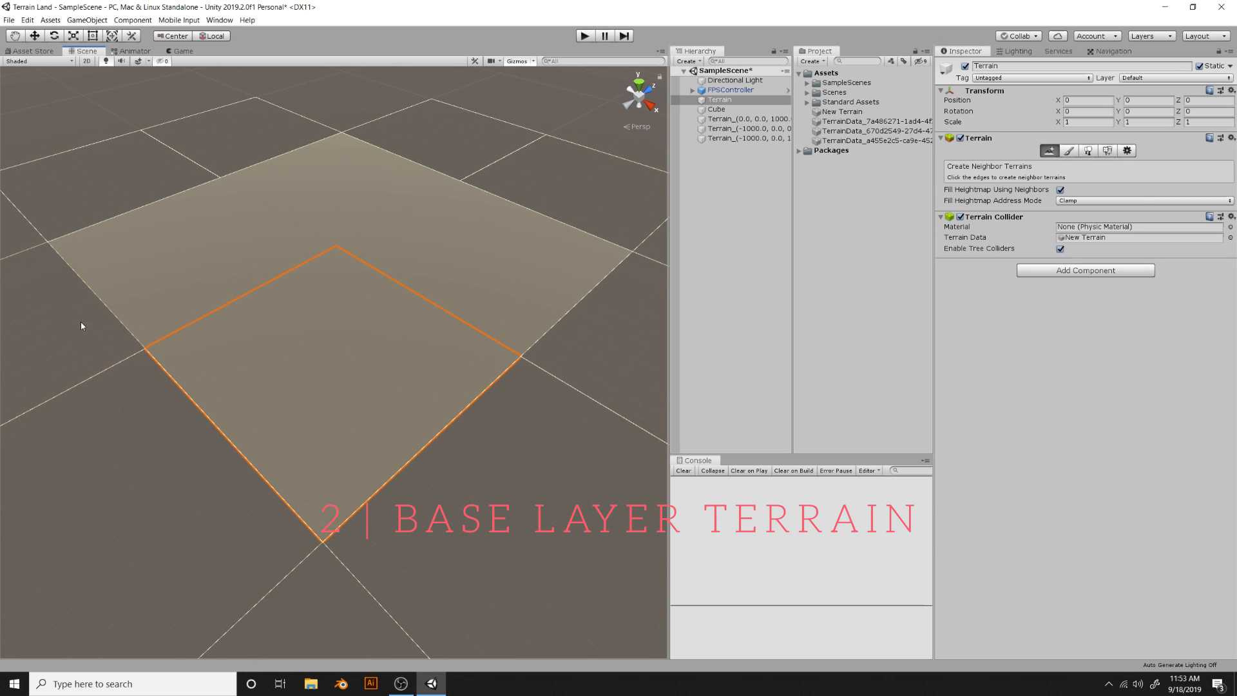
pyautogui.click(80, 322)
pyautogui.click(160, 439)
pyautogui.scroll(-2, 245, 503)
pyautogui.click(326, 542)
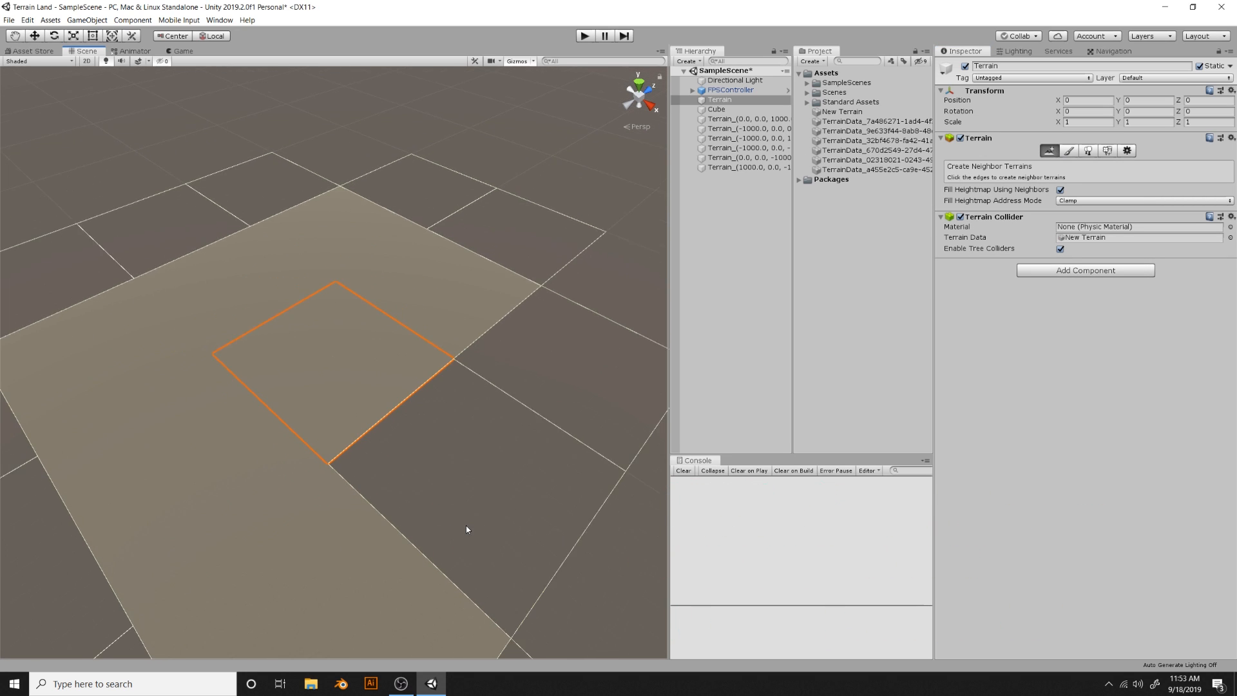
pyautogui.scroll(-2, 466, 525)
pyautogui.click(523, 435)
pyautogui.click(549, 368)
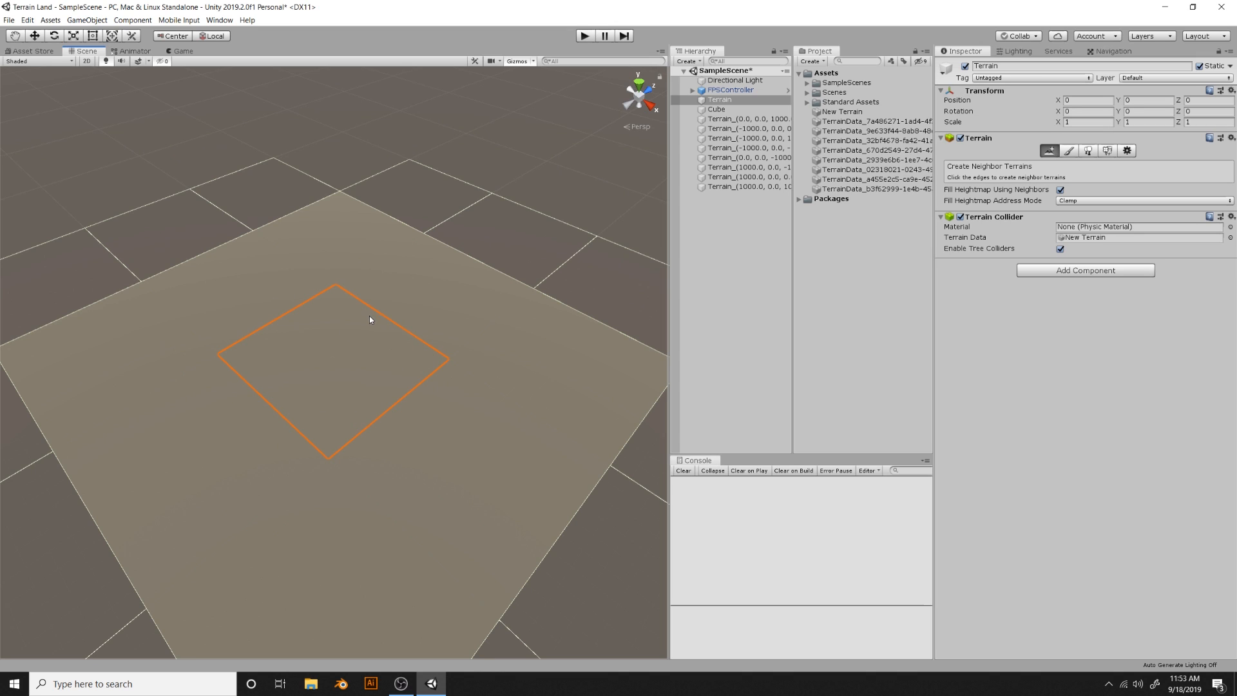
# Move the eight neighbour terrains directly below Terrain in the hierarchy and reselect the original Terrain
pyautogui.click(741, 186)
pyautogui.keyDown('shift'); pyautogui.click(733, 120); pyautogui.keyUp('shift')
pyautogui.moveTo(733, 120); pyautogui.dragTo(729, 103)
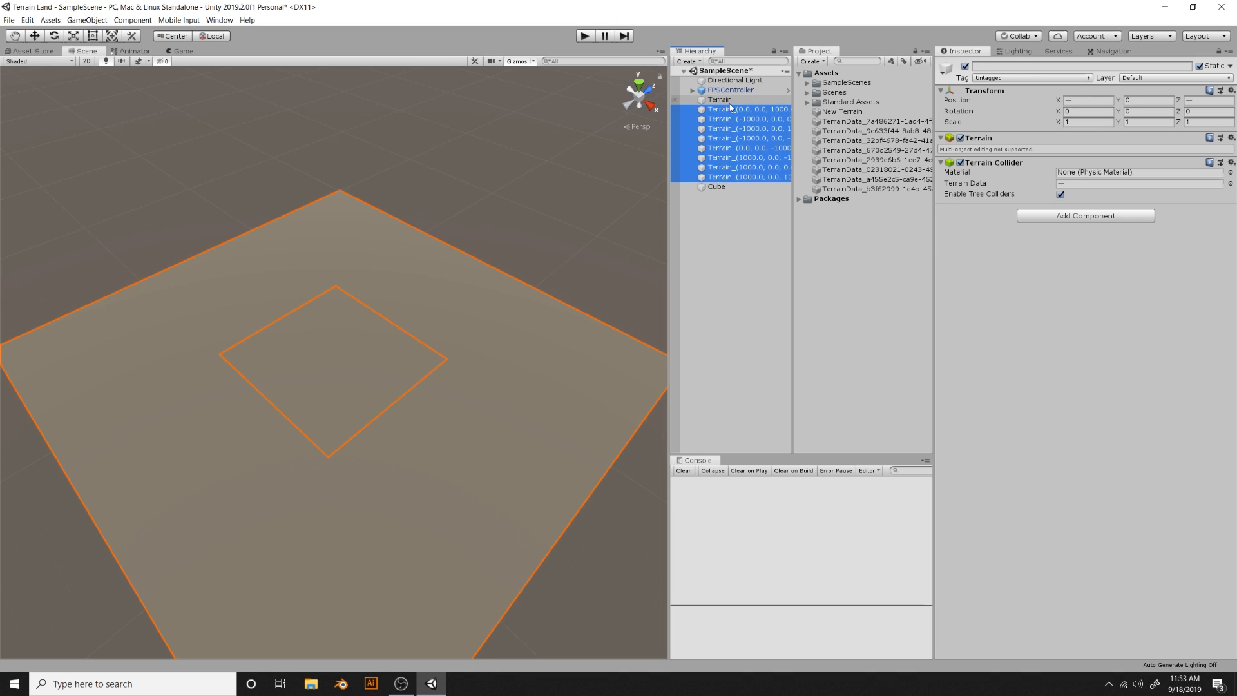
pyautogui.click(731, 100)
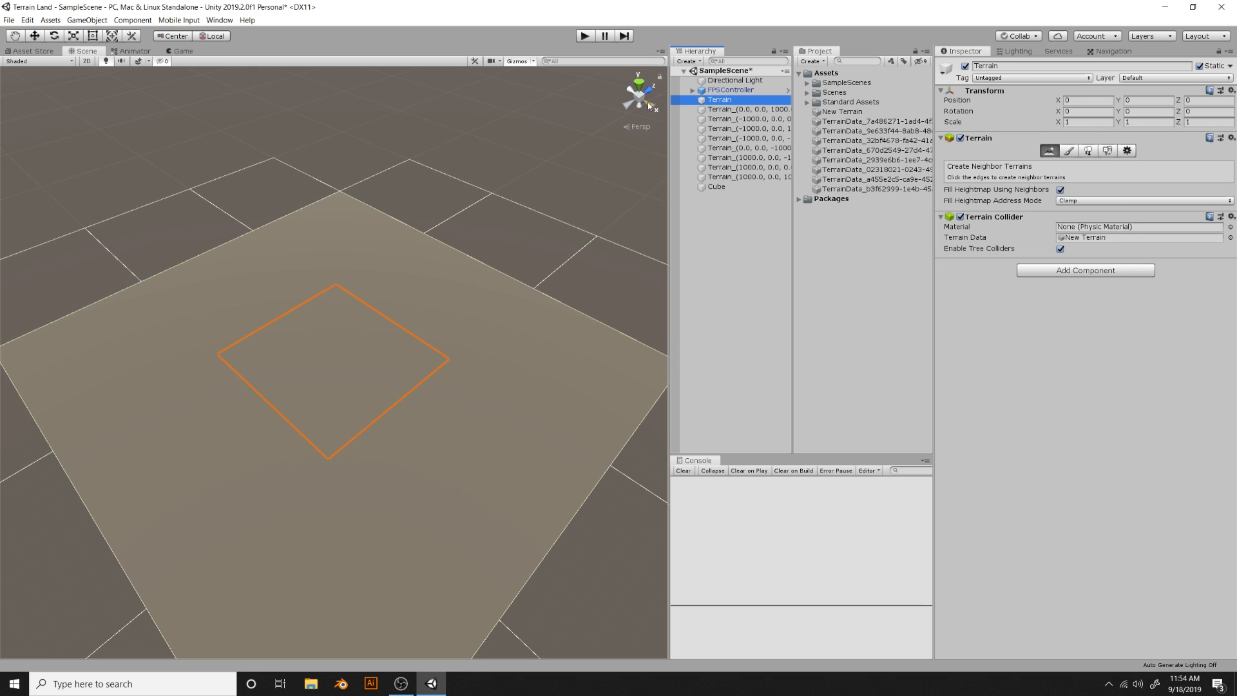
# Examine the extended terrain grid and its open neighbour slots from near, far and different angles
pyautogui.scroll(10, 459, 322)
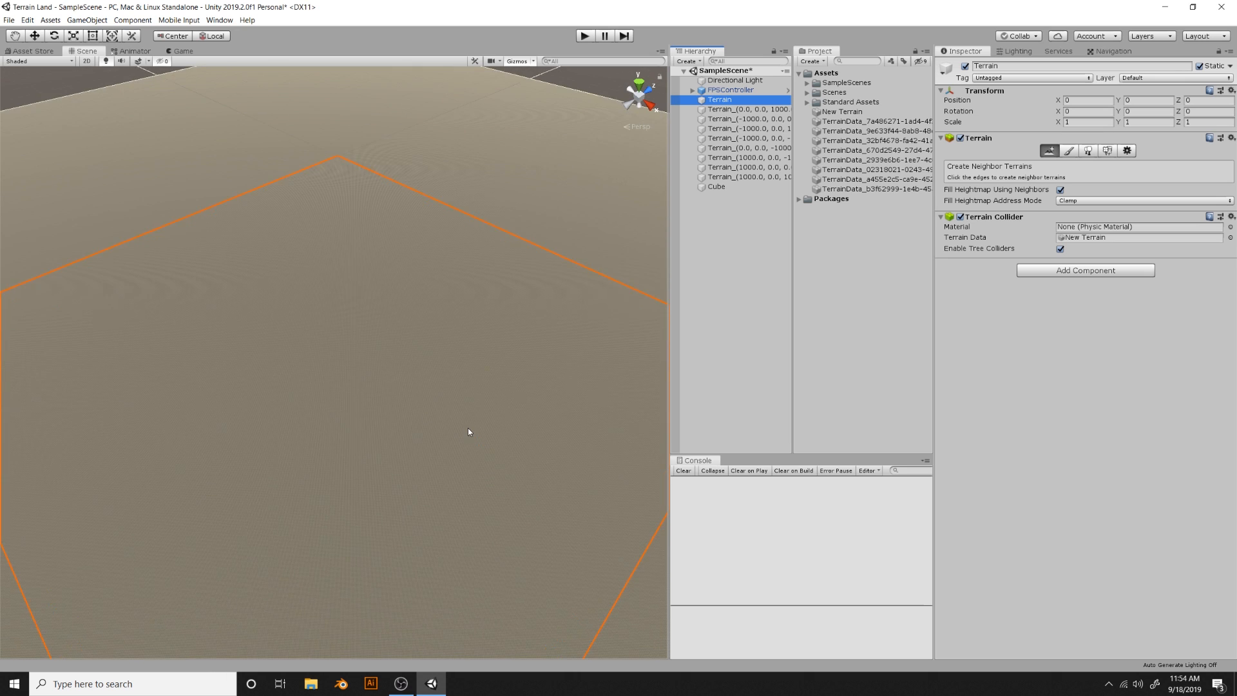
pyautogui.scroll(2, 468, 427)
pyautogui.moveTo(466, 425); pyautogui.dragTo(329, 341, button='right')
pyautogui.scroll(-8, 354, 406)
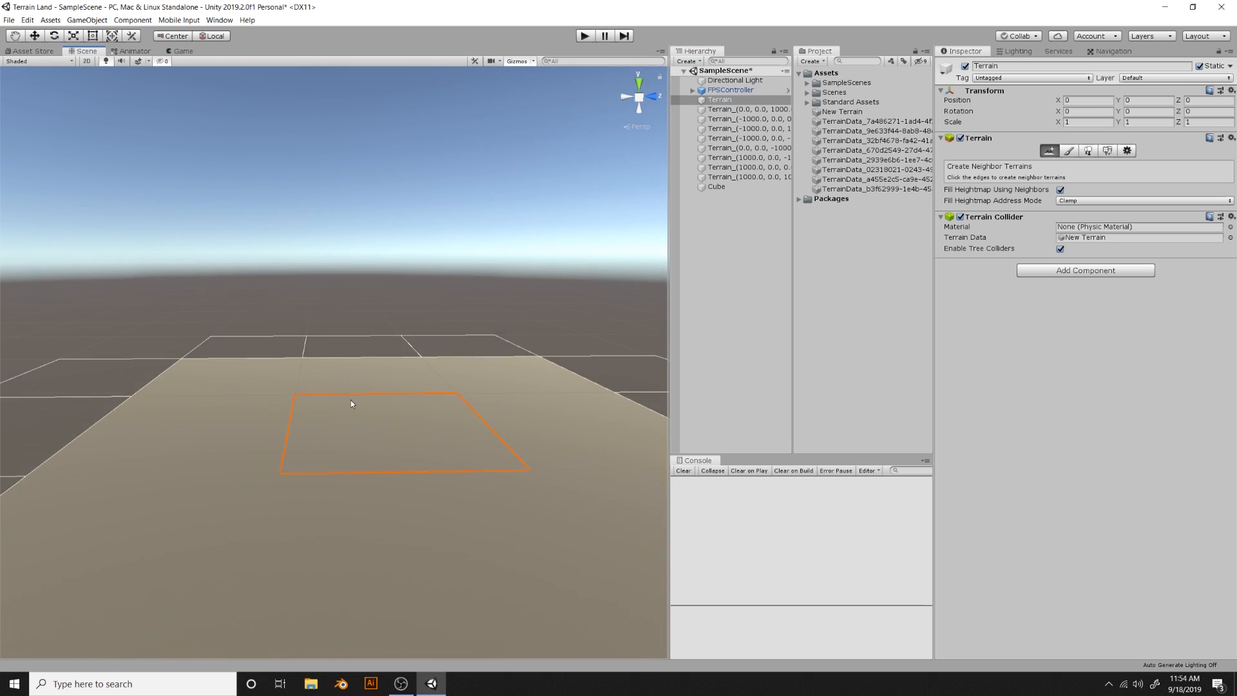
pyautogui.moveTo(352, 404); pyautogui.dragTo(362, 515, button='right')
pyautogui.moveTo(367, 327); pyautogui.dragTo(458, 464, button='middle')
pyautogui.scroll(3, 478, 400)
pyautogui.moveTo(479, 400); pyautogui.dragTo(543, 408, button='right')
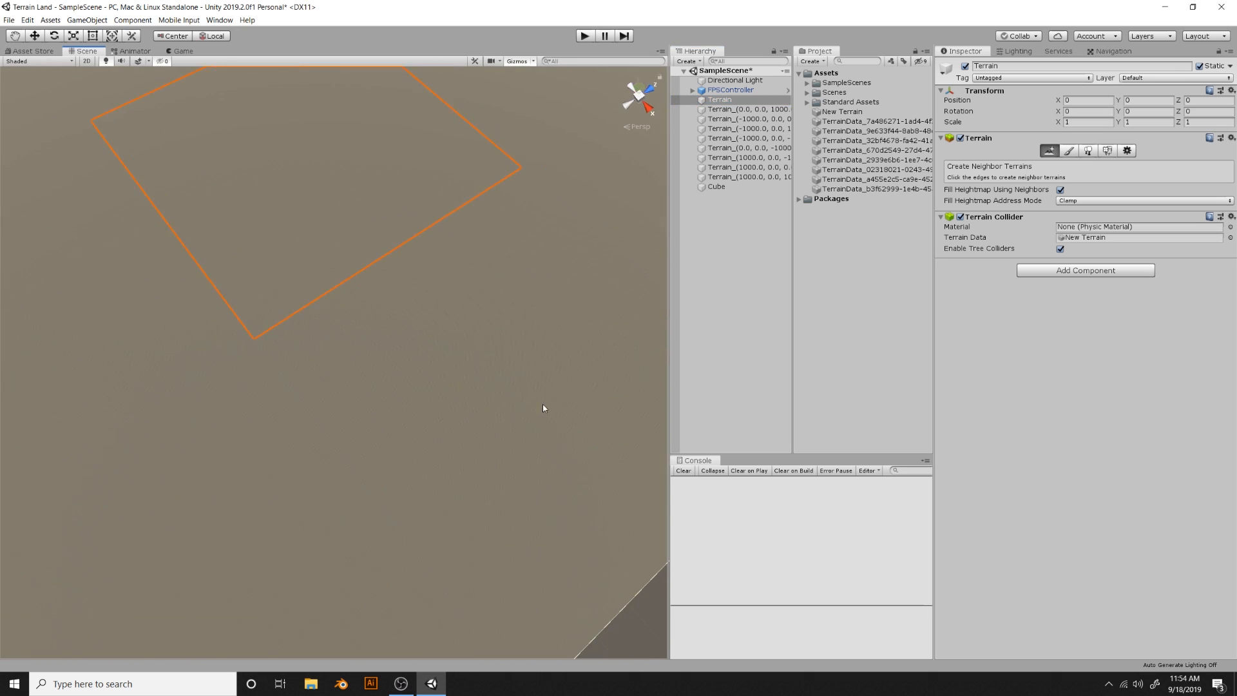
pyautogui.scroll(-4, 390, 371)
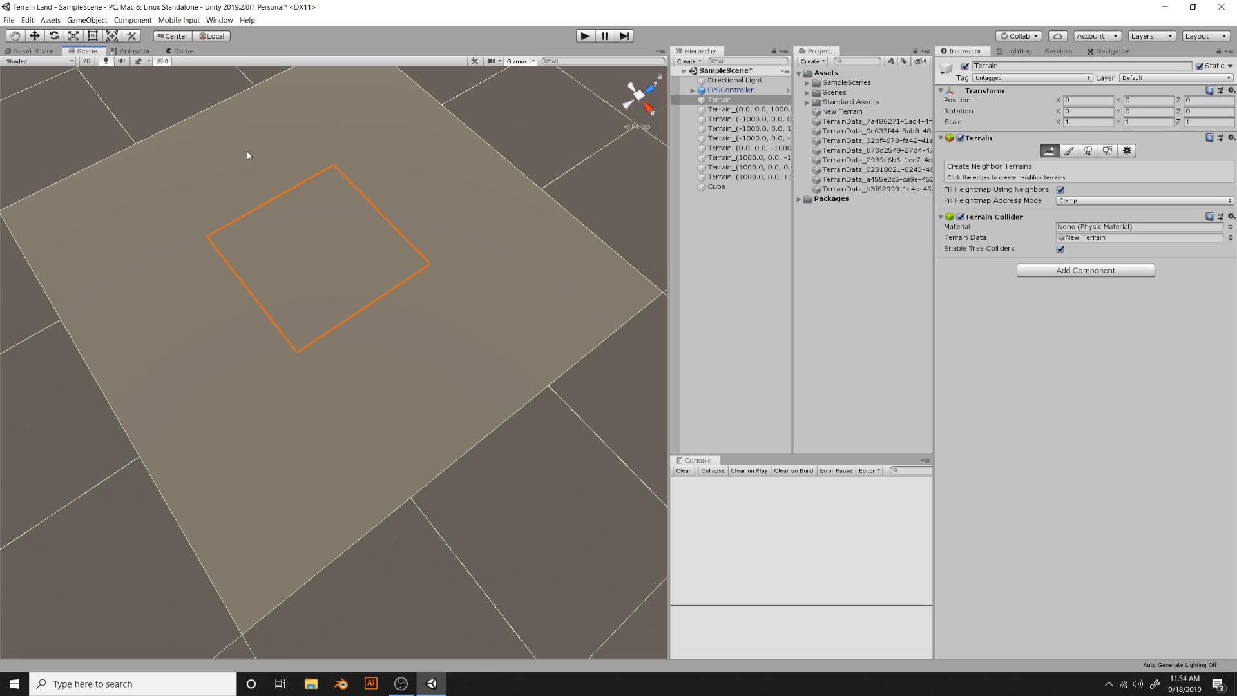
pyautogui.scroll(-4, 472, 218)
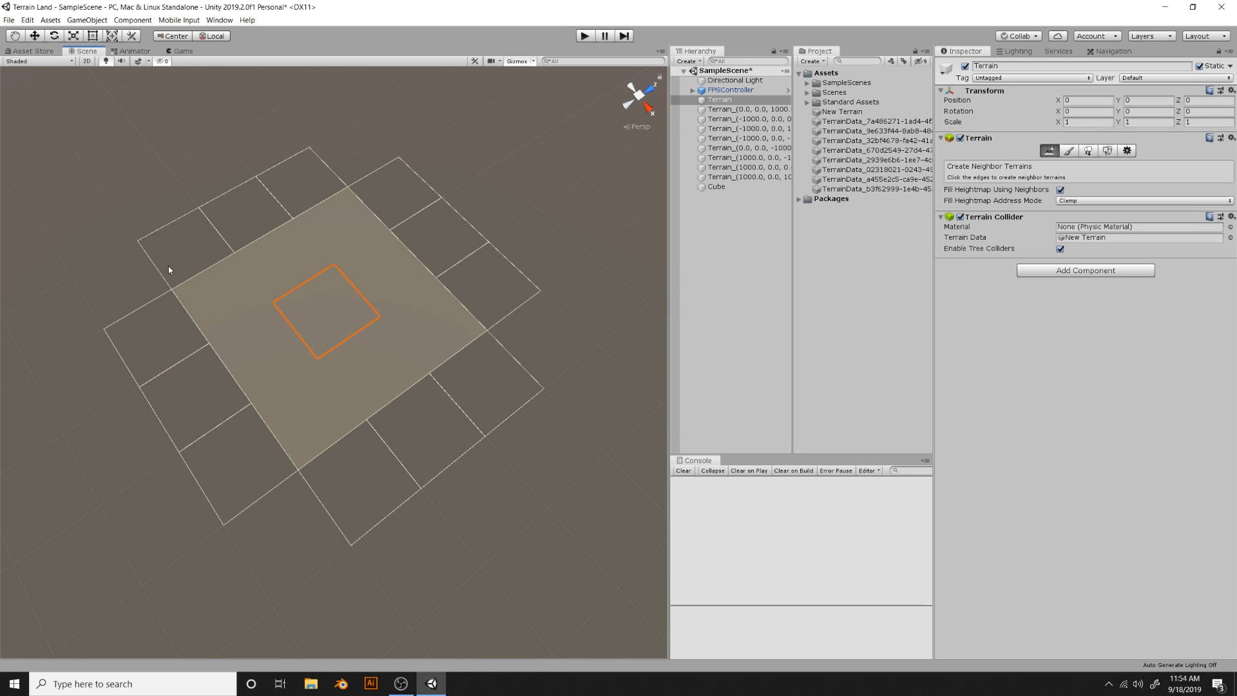
pyautogui.scroll(-8, 169, 265)
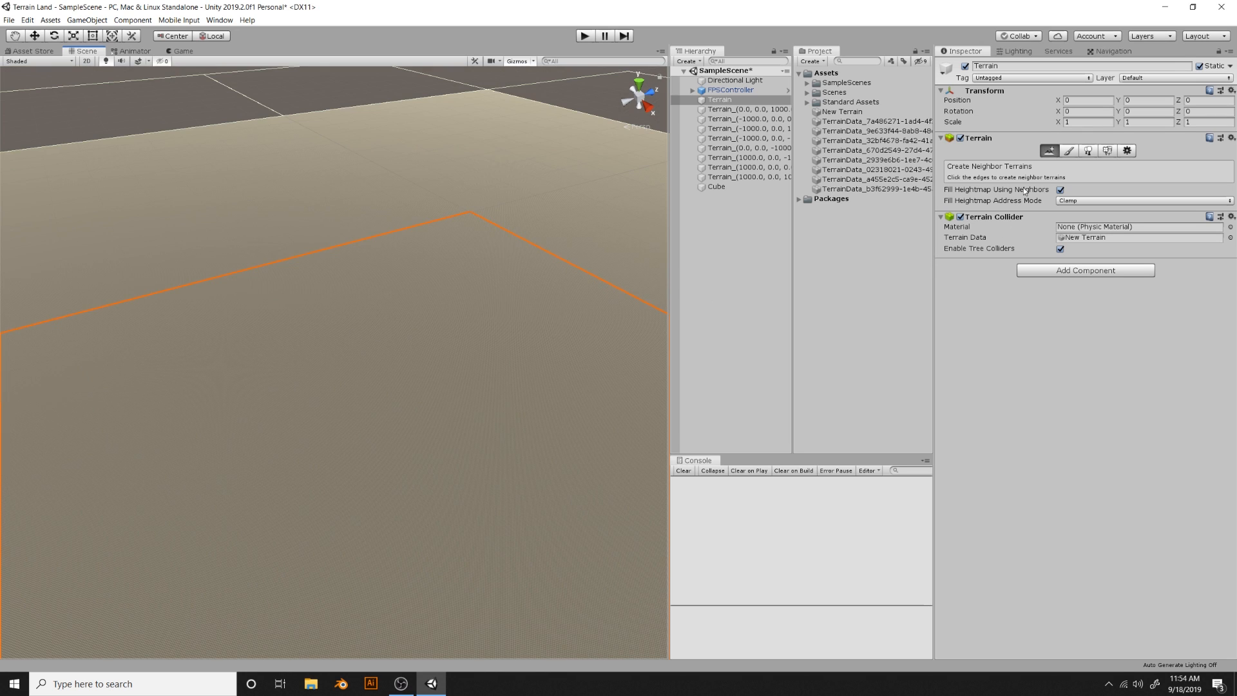
# Activate the Paint Terrain tool on the original Terrain and put it in Paint Texture mode
pyautogui.click(1071, 152)
pyautogui.moveTo(258, 371); pyautogui.dragTo(57, 359, button='right')
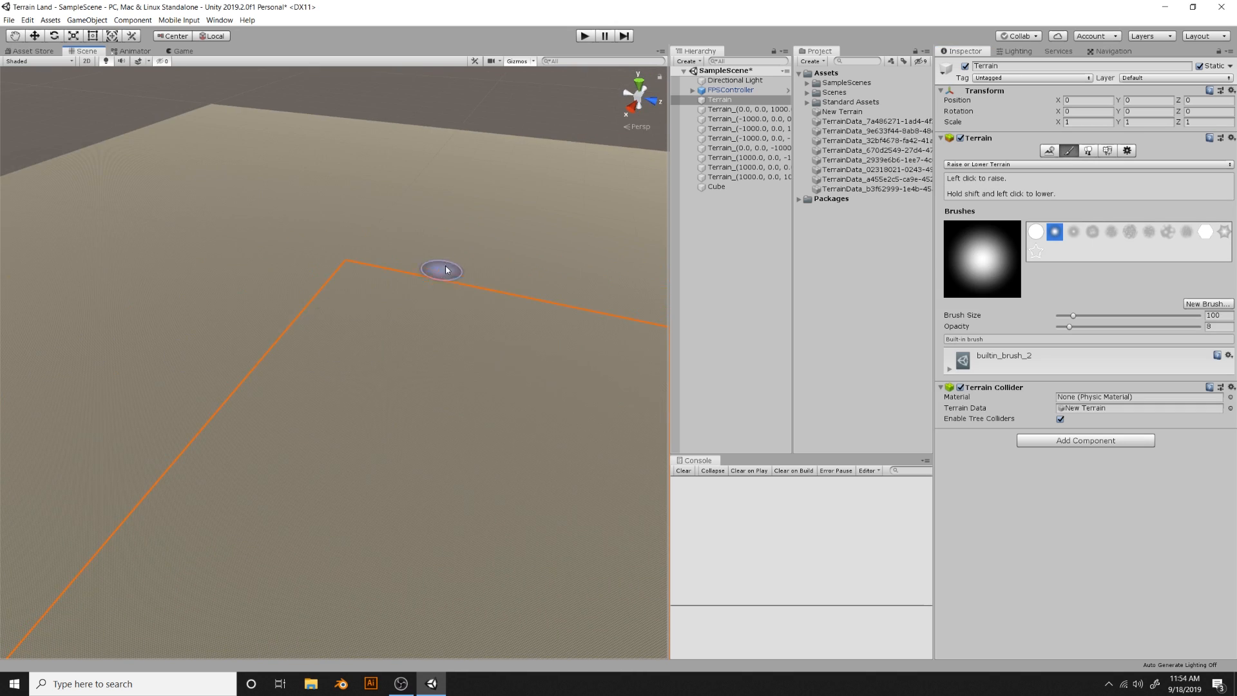
pyautogui.moveTo(543, 292); pyautogui.dragTo(1192, 267, button='right')
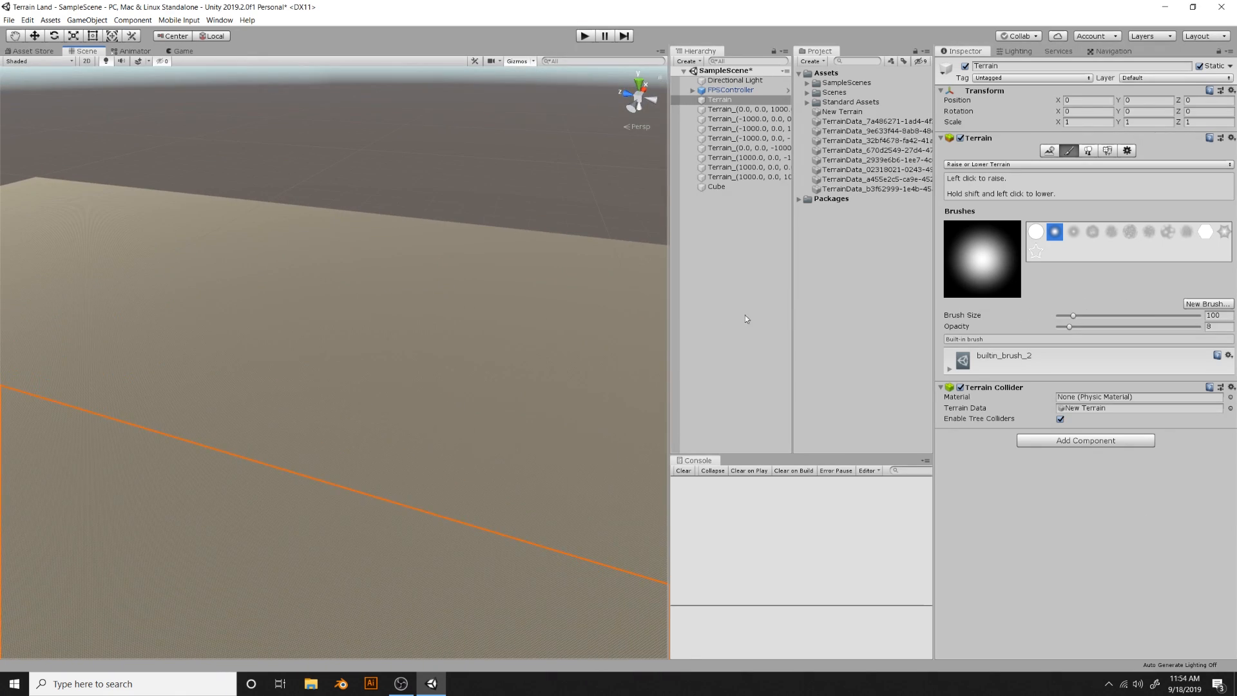
pyautogui.moveTo(391, 371); pyautogui.dragTo(1113, 391, button='right')
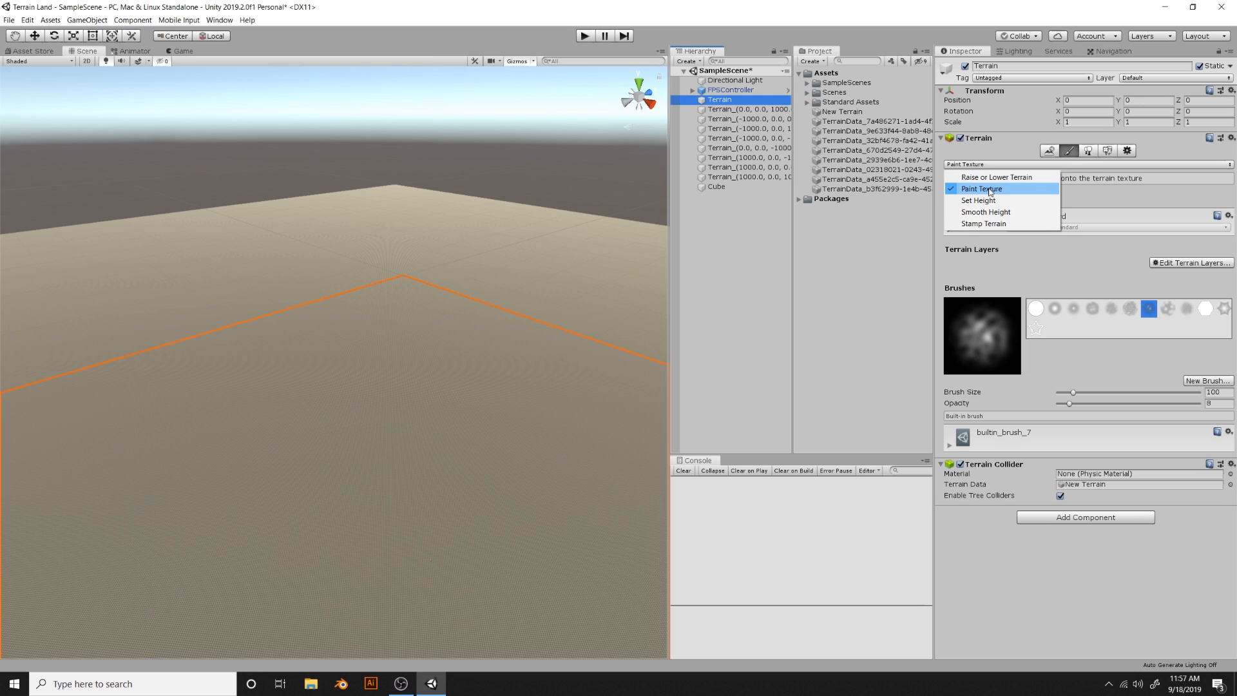
pyautogui.click(990, 191)
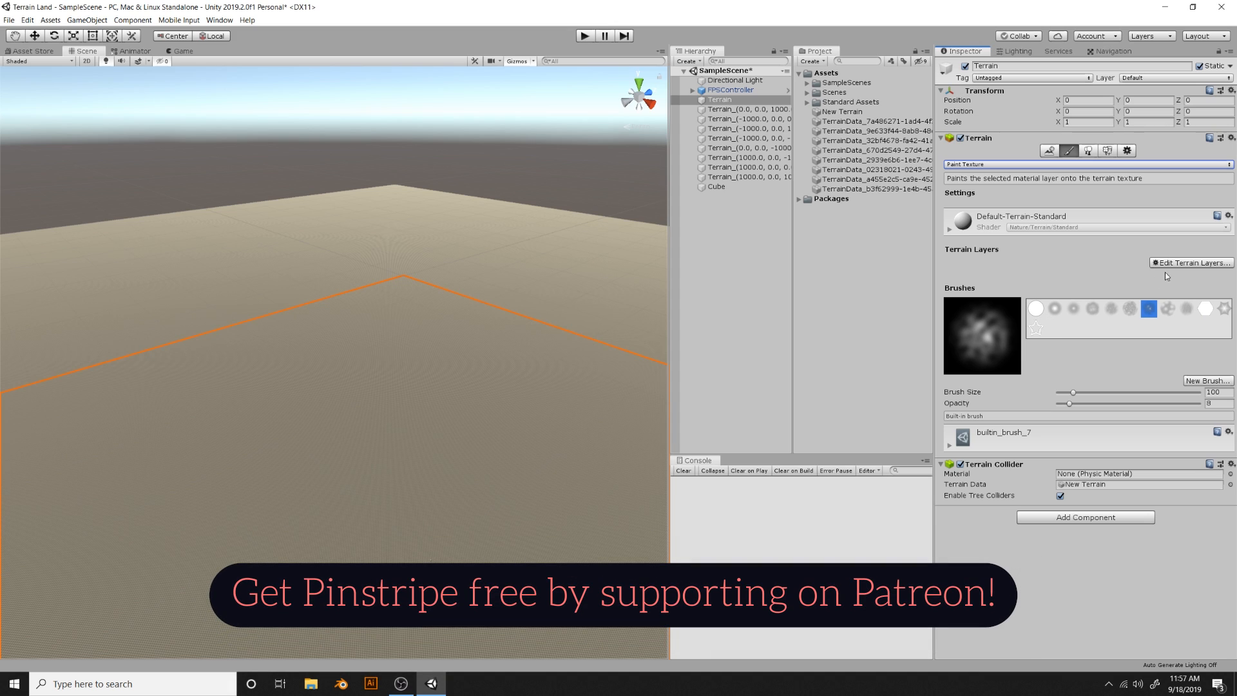
# Create a new terrain layer from the GrassHillAlbedo texture
pyautogui.click(1198, 263)
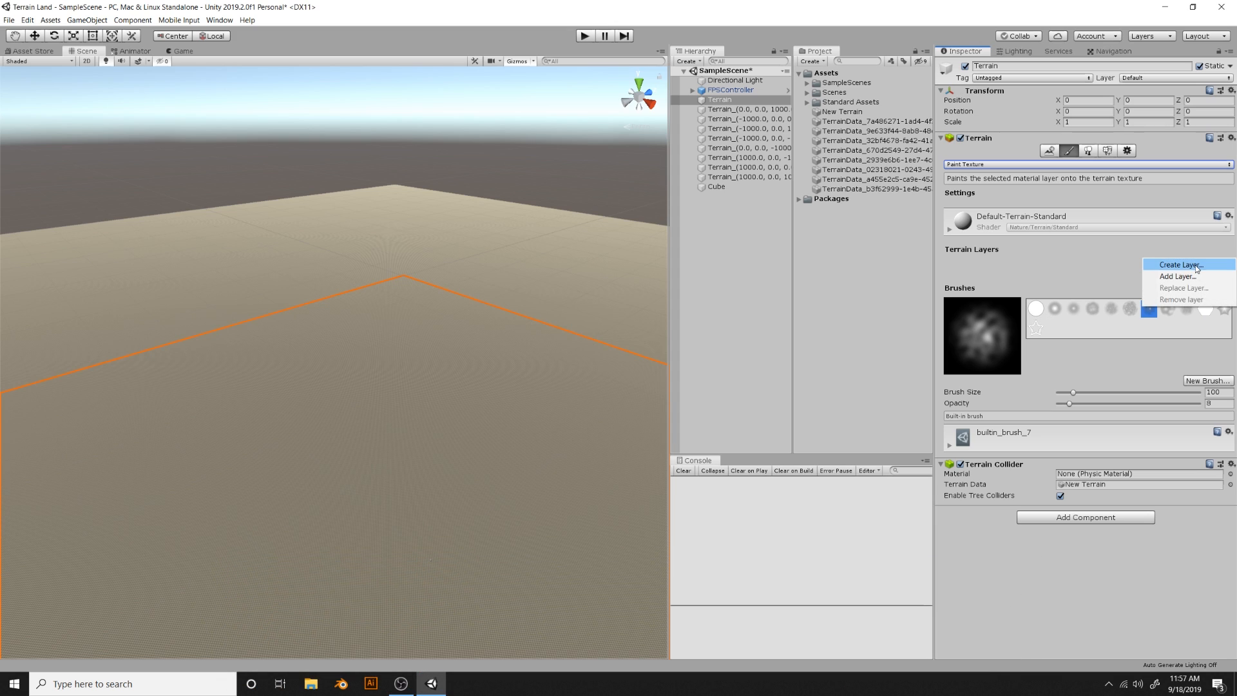
pyautogui.click(1181, 265)
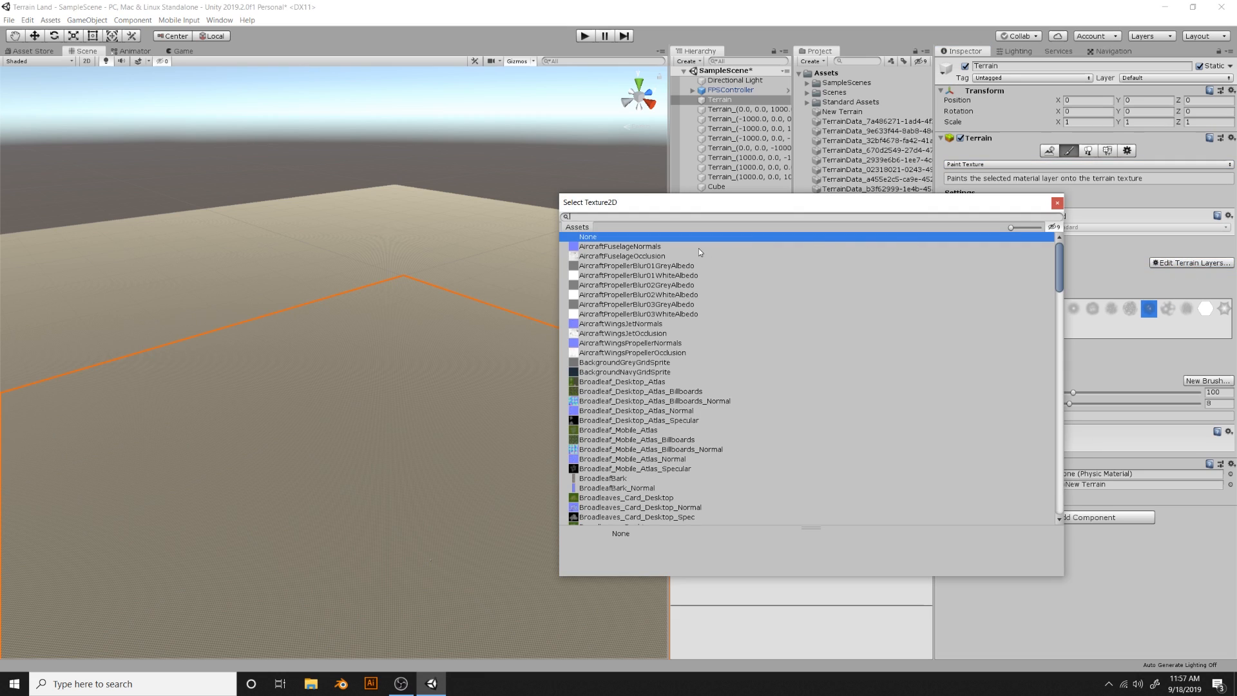
pyautogui.write('grass')
pyautogui.click(573, 267)
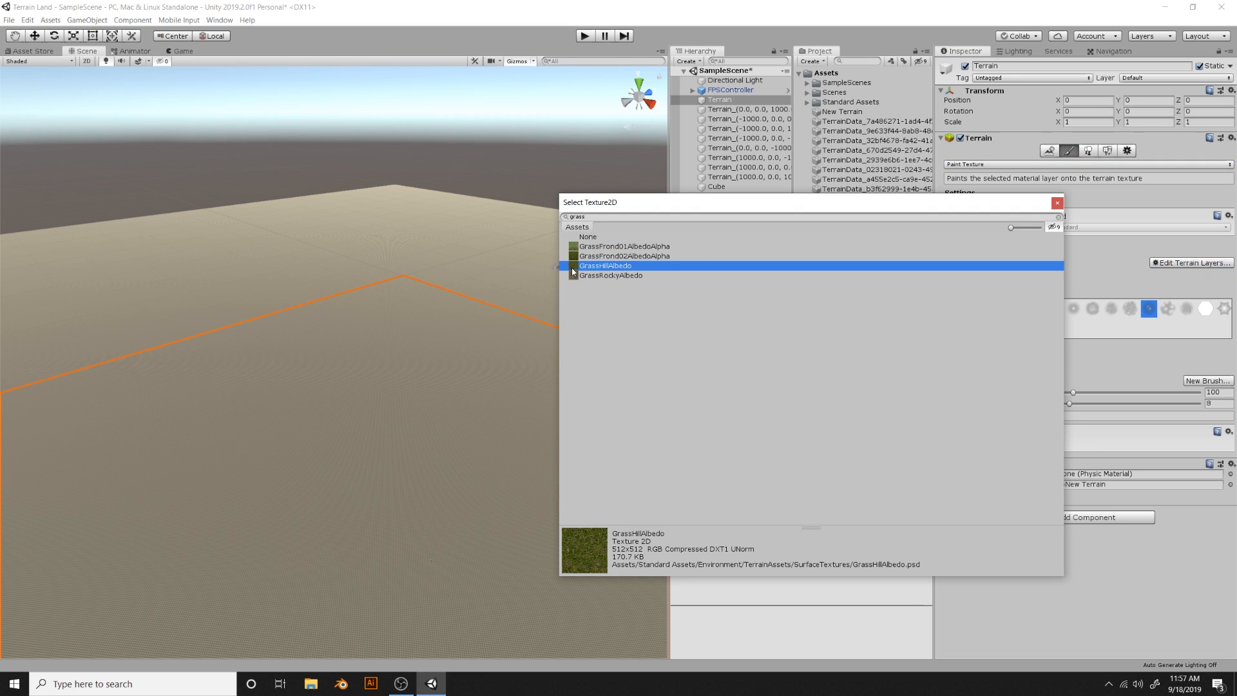
pyautogui.doubleClick(617, 267)
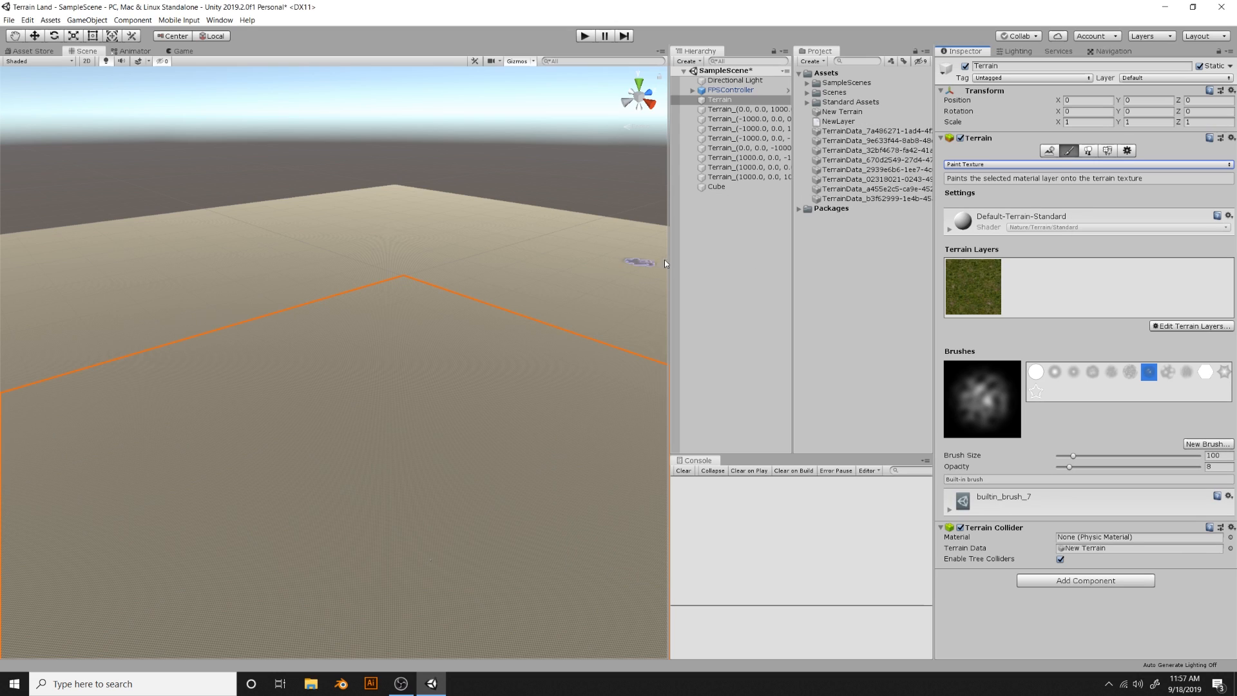
# Select the new grass layer and paint a grass patch inside the original Terrain with builtin_brush_7
pyautogui.click(977, 288)
pyautogui.scroll(-3, 449, 389)
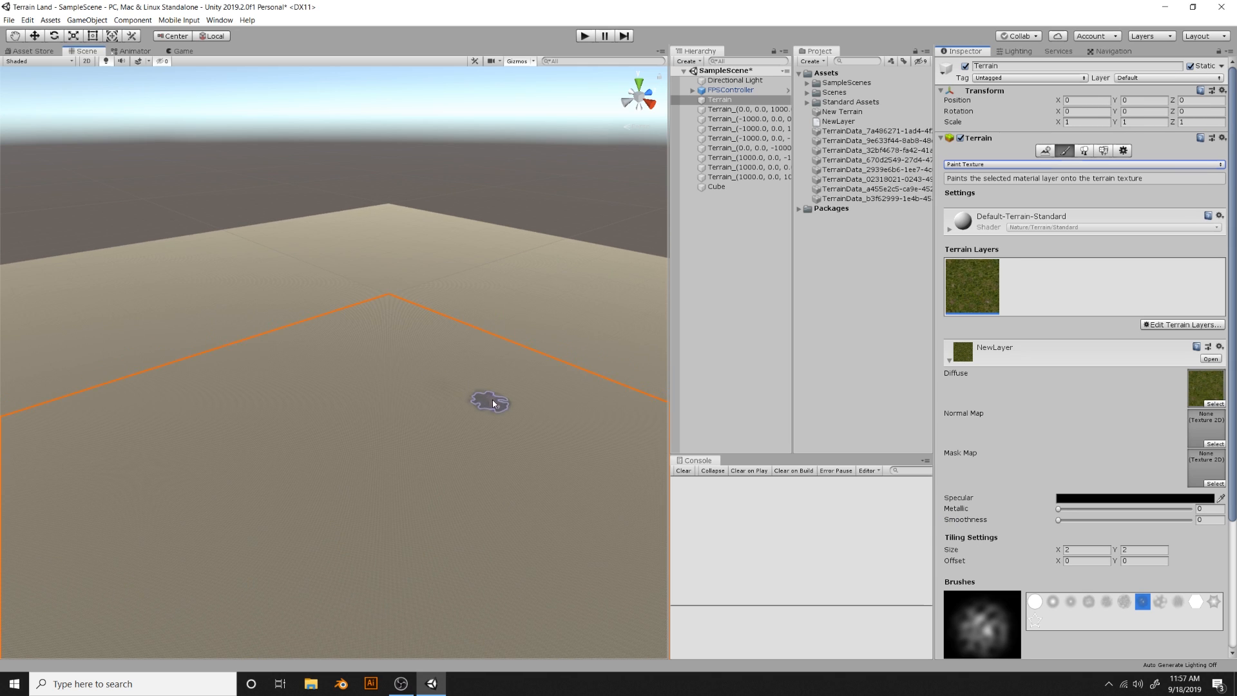
pyautogui.click(492, 403)
pyautogui.click(445, 413)
pyautogui.scroll(2, 475, 422)
pyautogui.scroll(4, 475, 423)
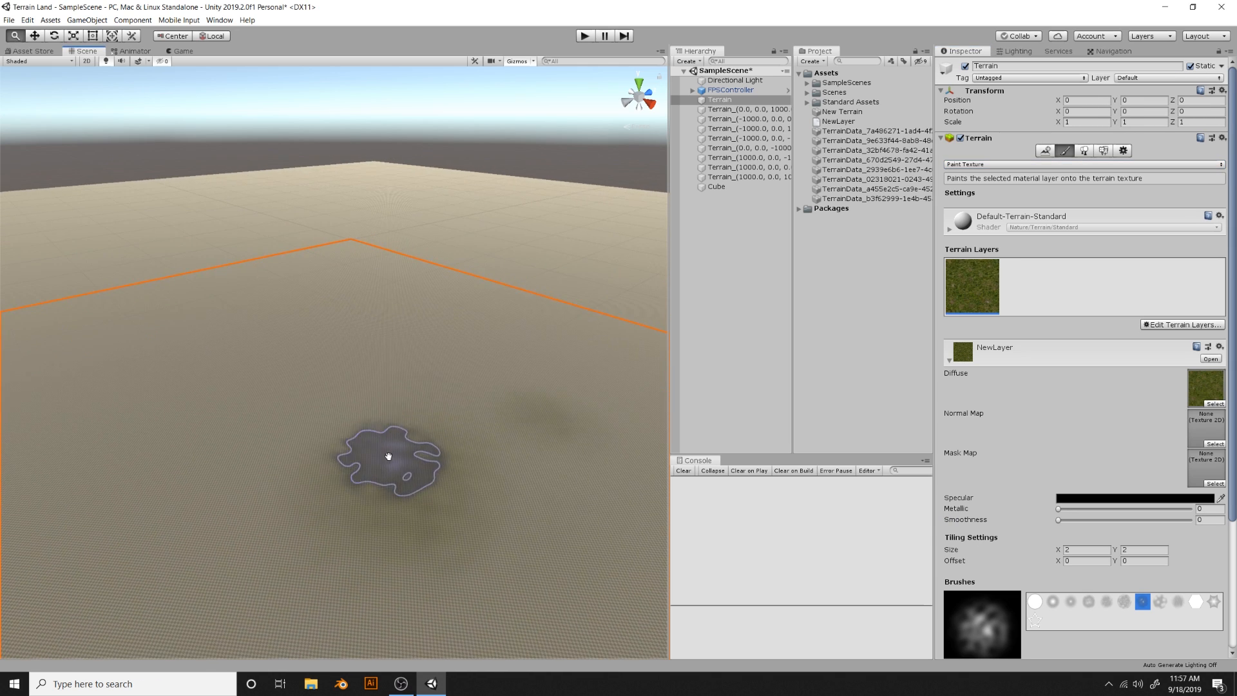
pyautogui.moveTo(386, 456)
pyautogui.mouseDown()
pyautogui.moveTo(393, 501)
pyautogui.moveTo(453, 449)
pyautogui.moveTo(472, 462)
pyautogui.moveTo(377, 415)
pyautogui.moveTo(410, 523)
pyautogui.moveTo(407, 513)
pyautogui.mouseUp()
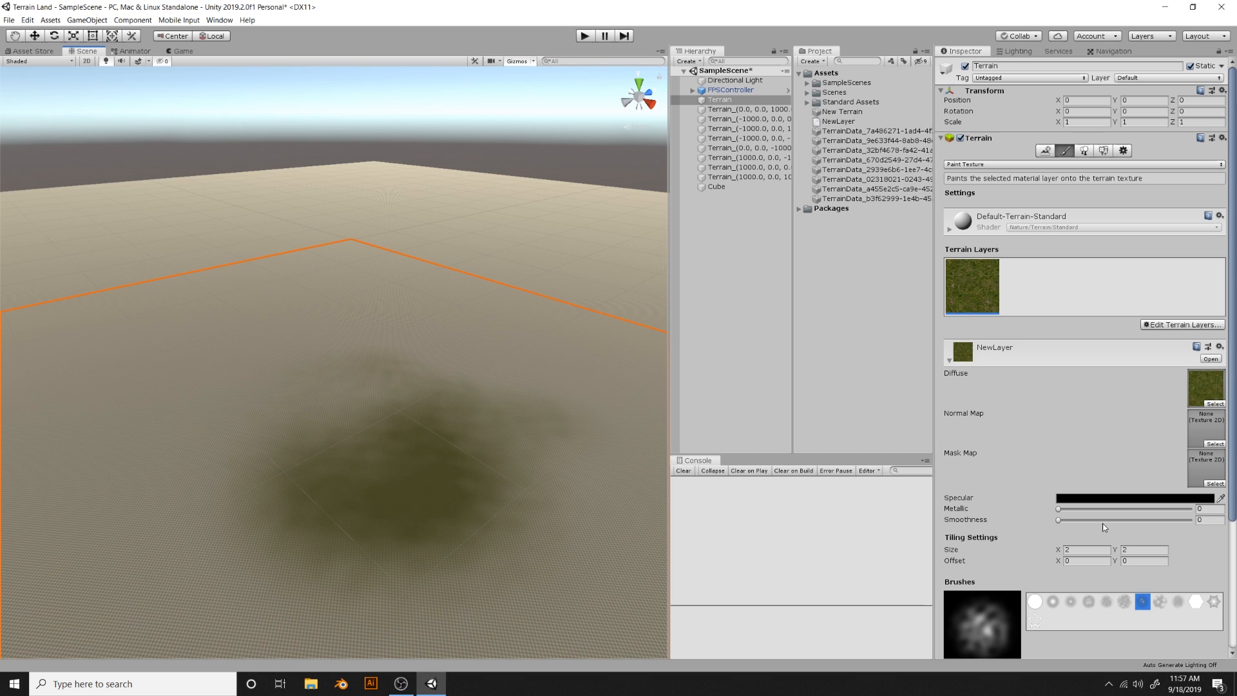
# Raise the brush size to 937 and the opacity to 100, and cover all nine terrains with the grass layer
pyautogui.scroll(-5, 1193, 517)
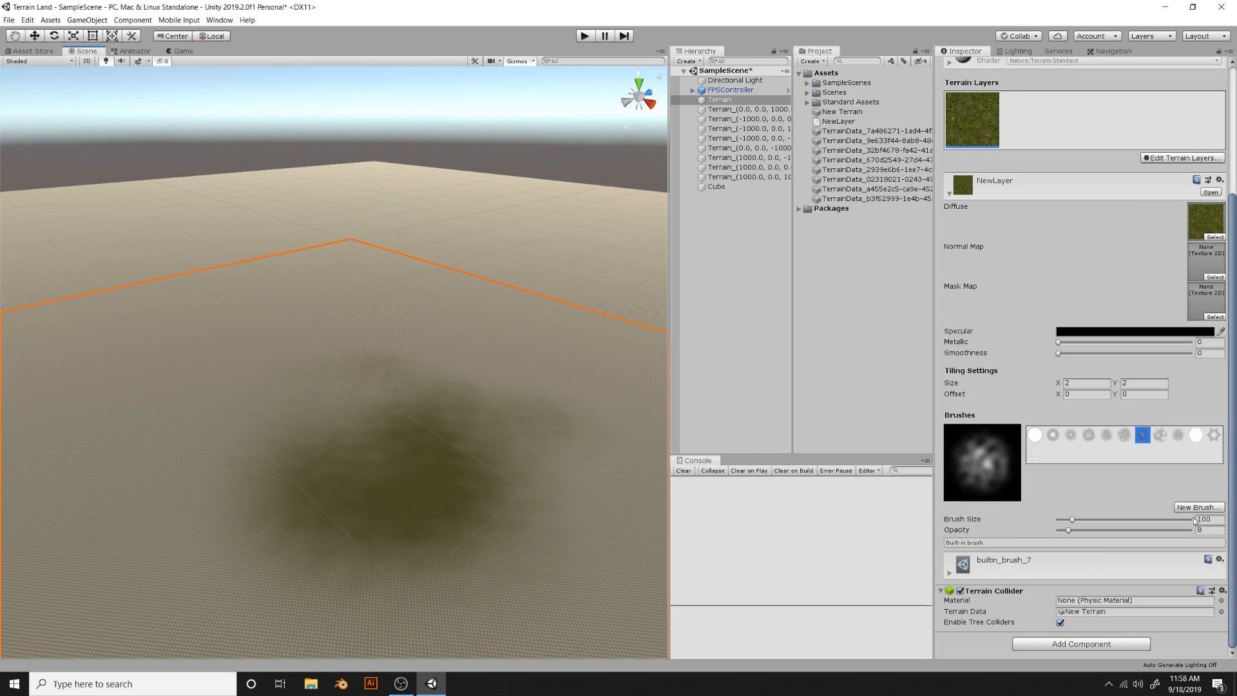
pyautogui.click(1193, 519)
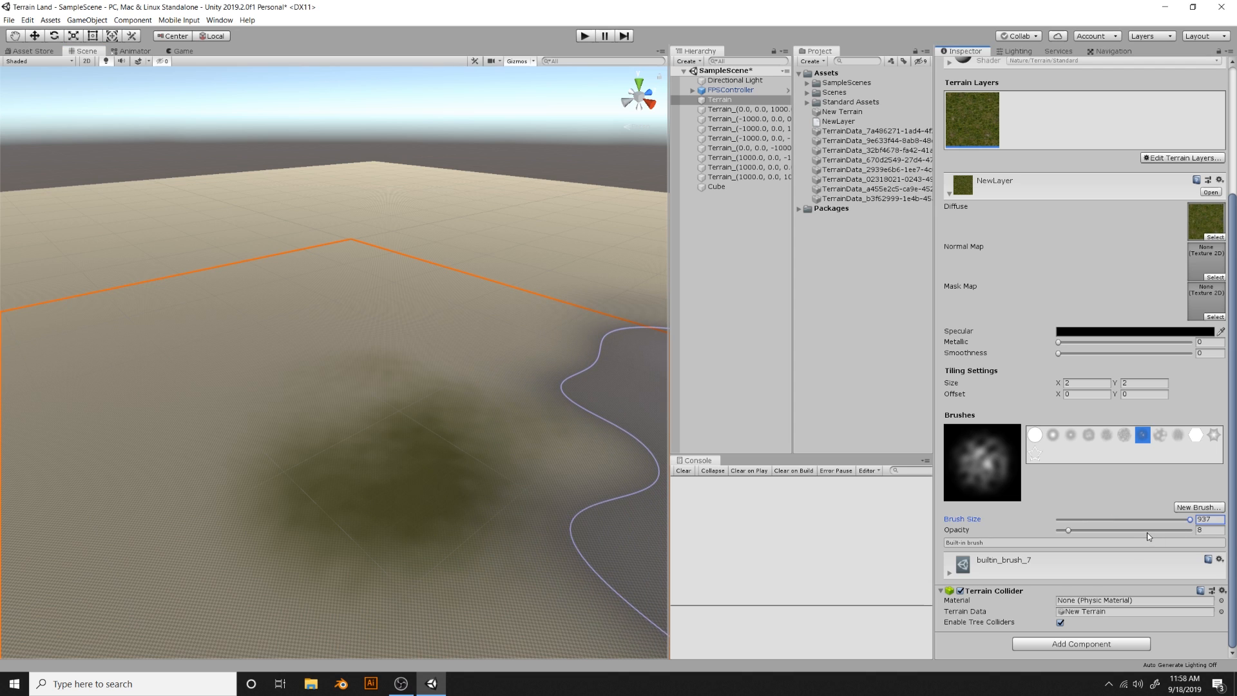
pyautogui.moveTo(1146, 532); pyautogui.dragTo(1198, 530)
pyautogui.scroll(-3, 509, 342)
pyautogui.scroll(-3, 510, 346)
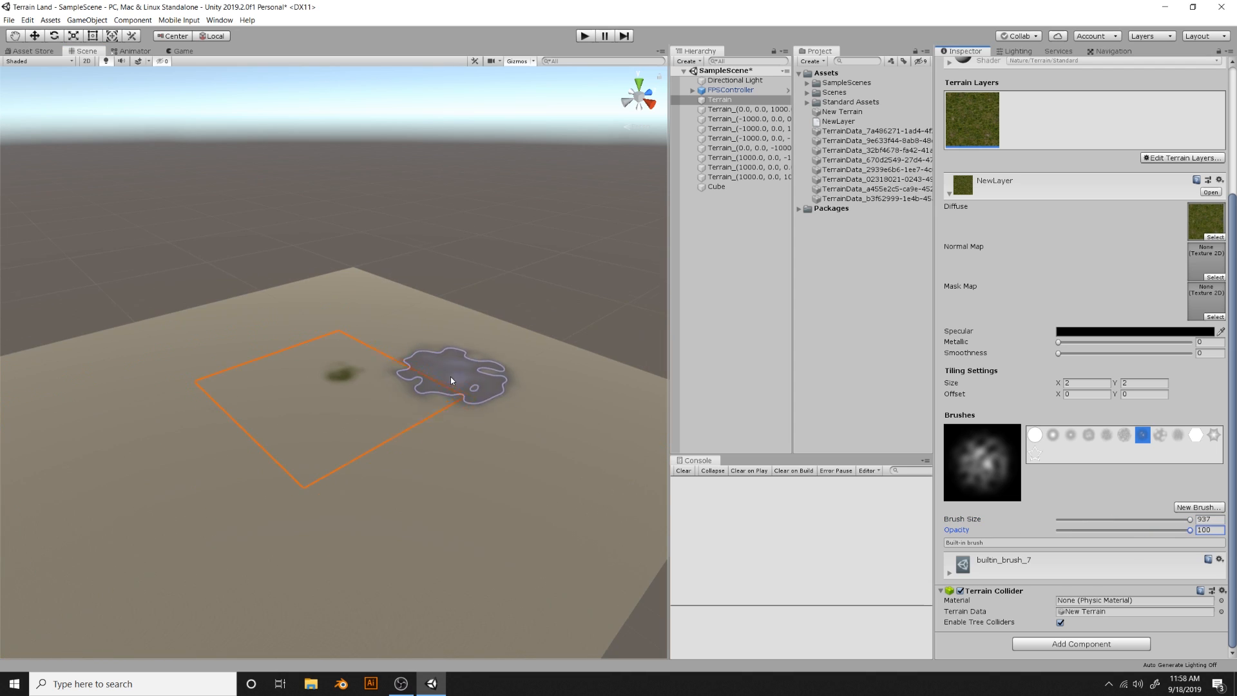
pyautogui.moveTo(341, 362)
pyautogui.mouseDown()
pyautogui.moveTo(289, 359)
pyautogui.moveTo(310, 438)
pyautogui.moveTo(353, 351)
pyautogui.moveTo(219, 344)
pyautogui.moveTo(292, 288)
pyautogui.moveTo(345, 277)
pyautogui.moveTo(460, 300)
pyautogui.moveTo(581, 388)
pyautogui.moveTo(506, 410)
pyautogui.moveTo(619, 575)
pyautogui.mouseUp()
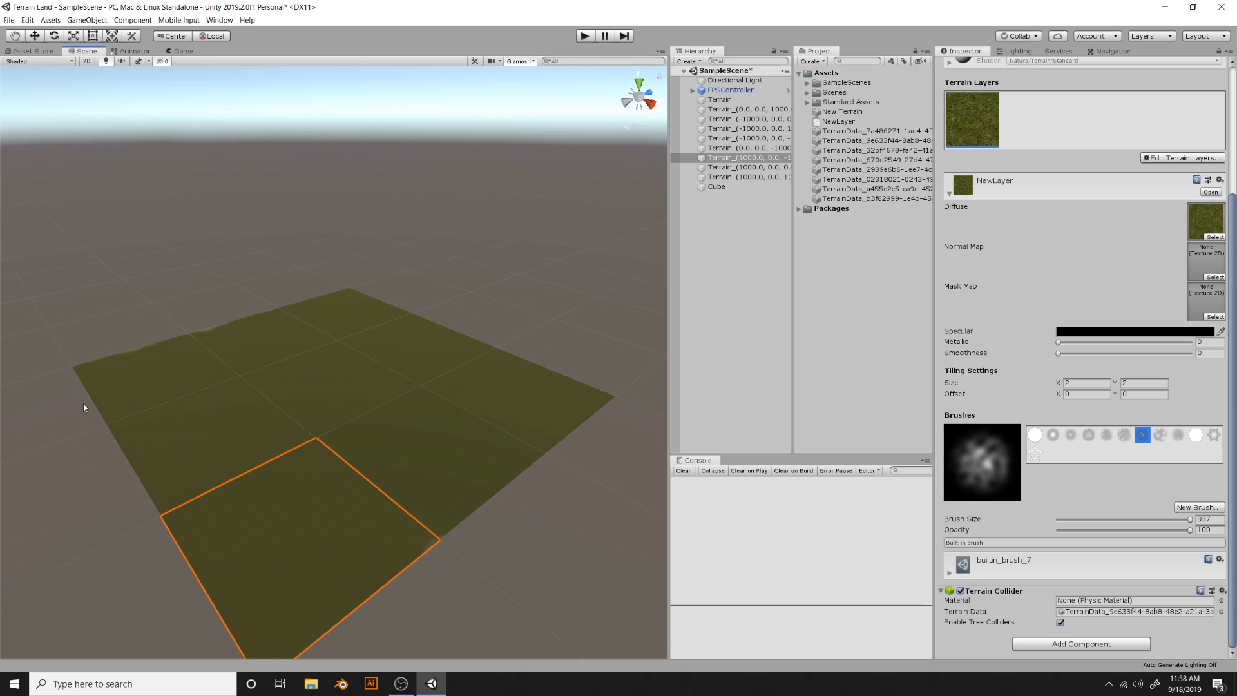
# Play the scene to check the grass texture from the first-person view, and stop playback
pyautogui.scroll(10, 290, 399)
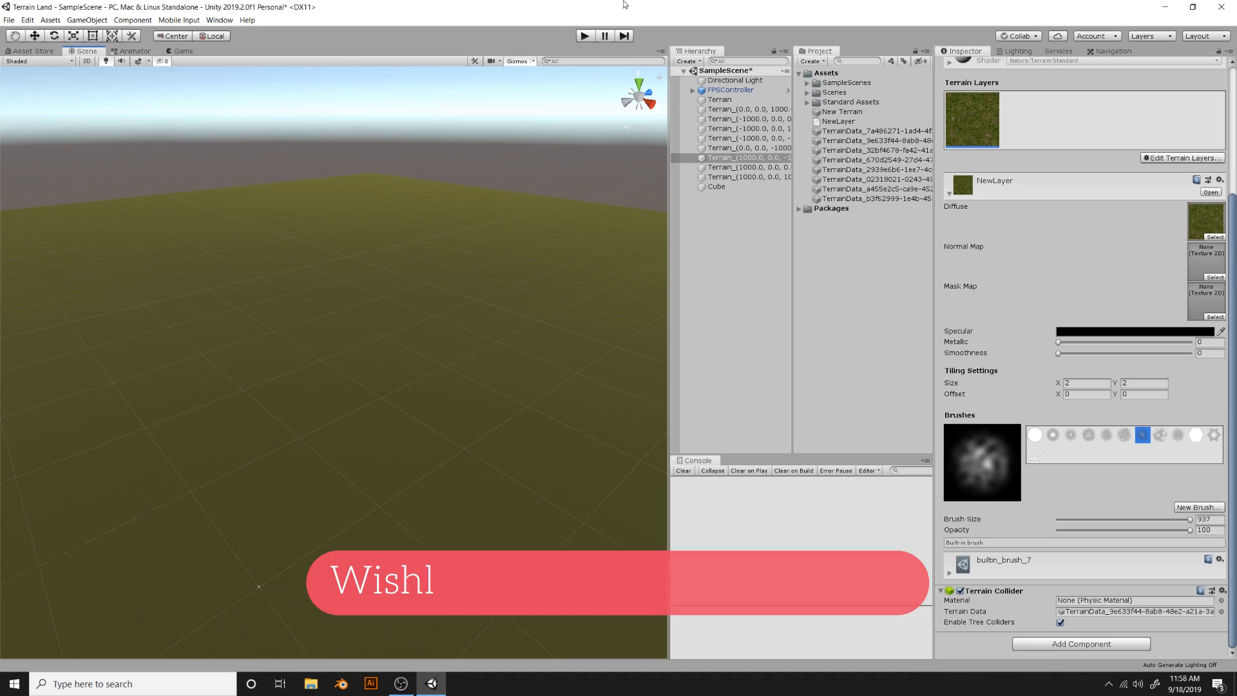
pyautogui.hotkey('ctrl', 'p')
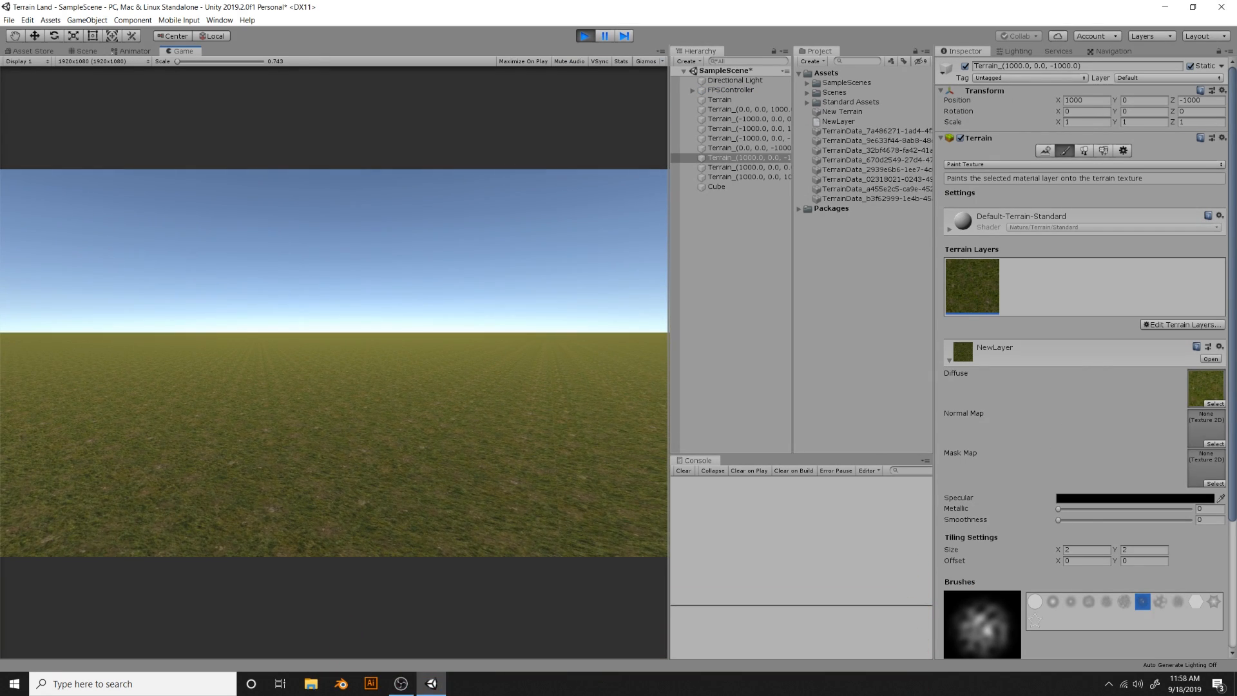
pyautogui.hotkey('ctrl', 'p')
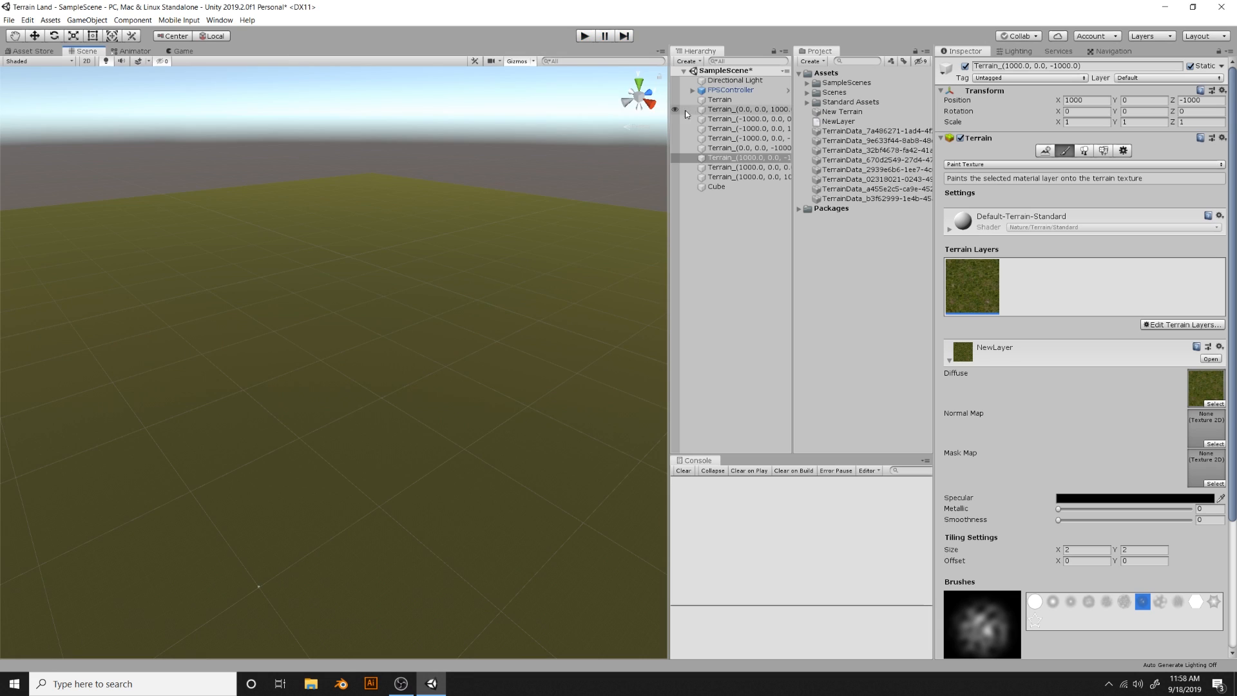
# Raise broad hills along the outer terrains of the grid using Raise or Lower Terrain with builtin_brush_2
pyautogui.click(749, 101)
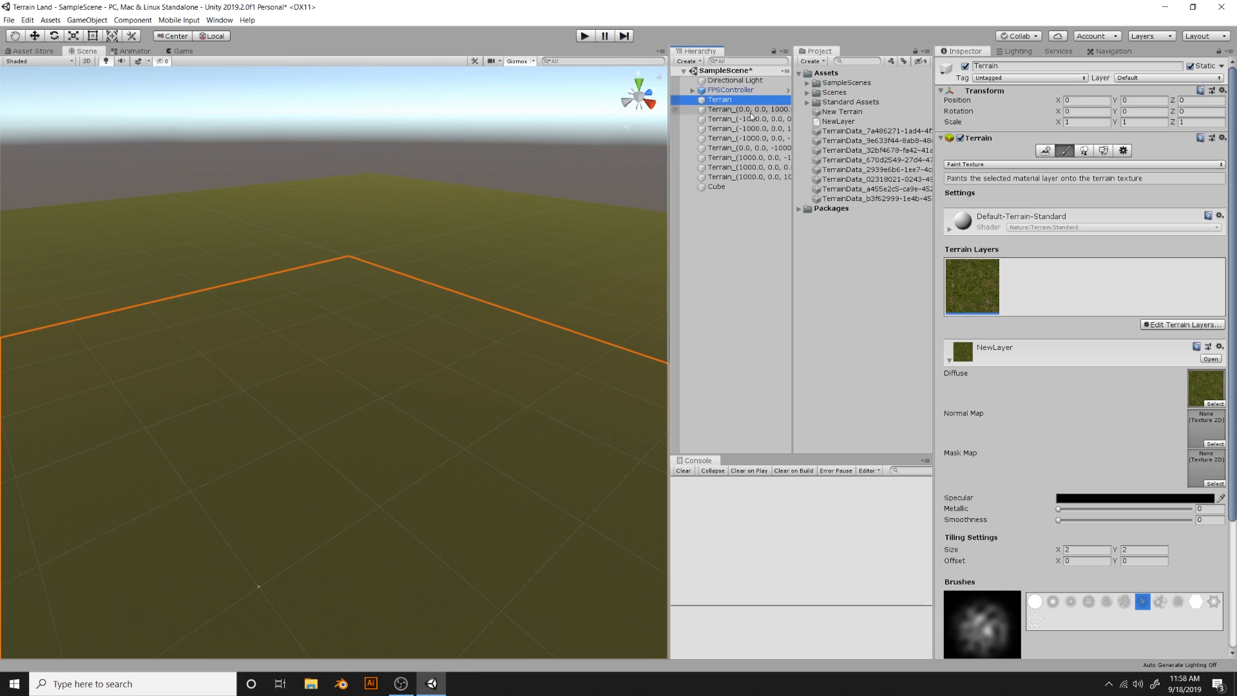
pyautogui.click(1040, 164)
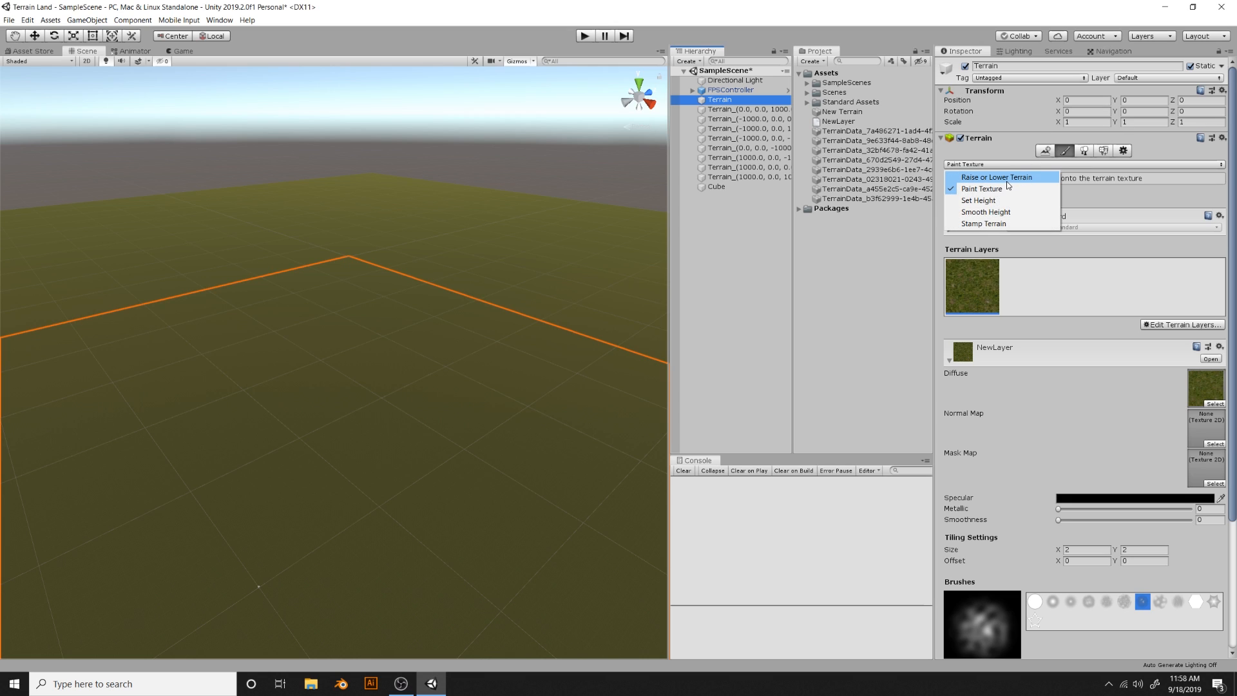
pyautogui.click(1007, 182)
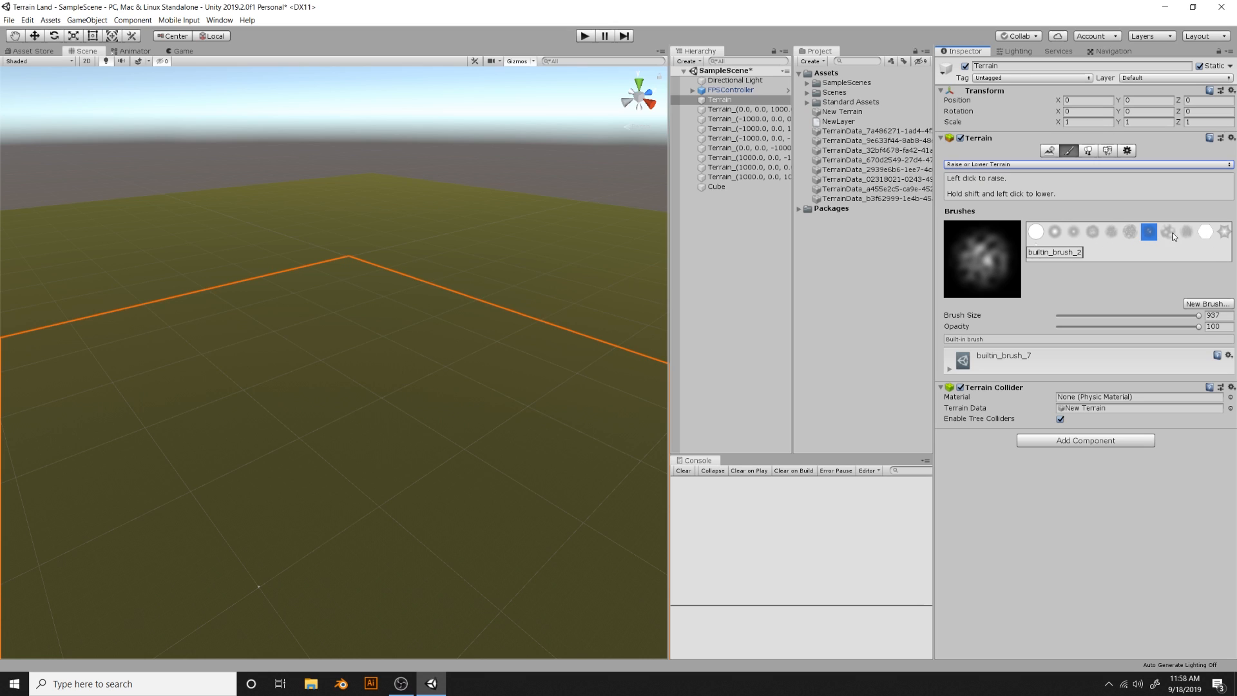
pyautogui.click(1055, 232)
pyautogui.scroll(-5, 422, 456)
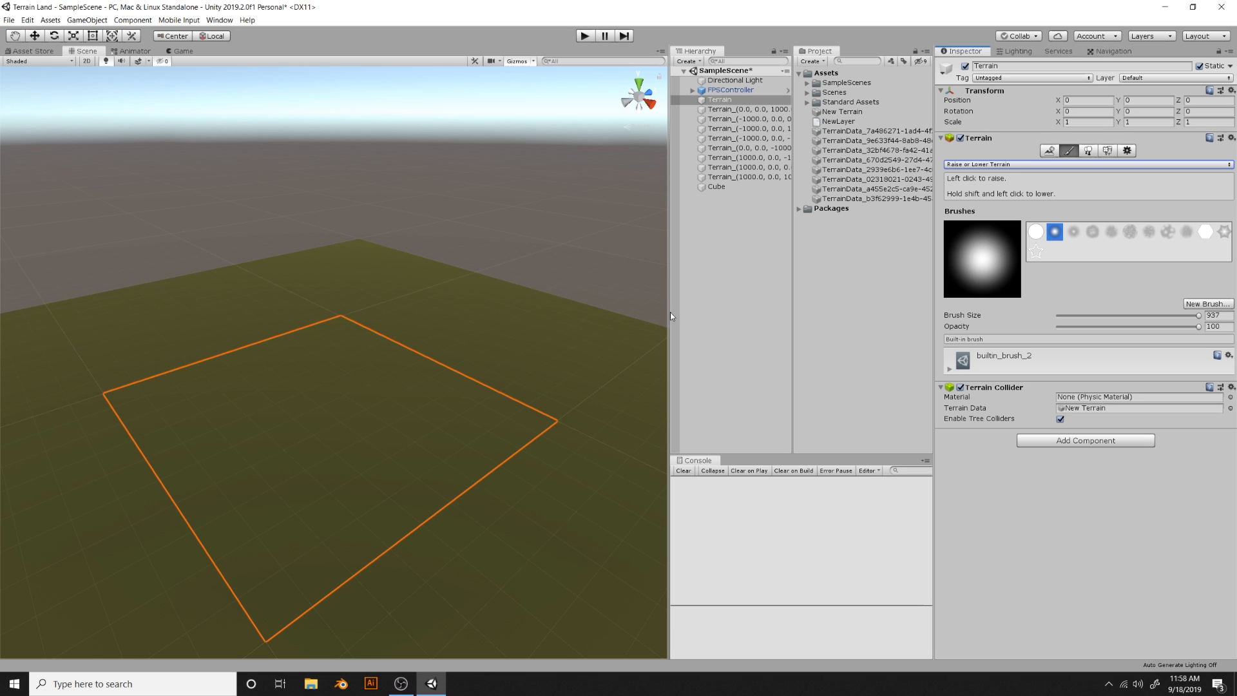
pyautogui.moveTo(353, 249)
pyautogui.mouseDown()
pyautogui.moveTo(518, 297)
pyautogui.moveTo(422, 257)
pyautogui.moveTo(245, 277)
pyautogui.moveTo(237, 257)
pyautogui.moveTo(235, 268)
pyautogui.moveTo(313, 266)
pyautogui.mouseUp()
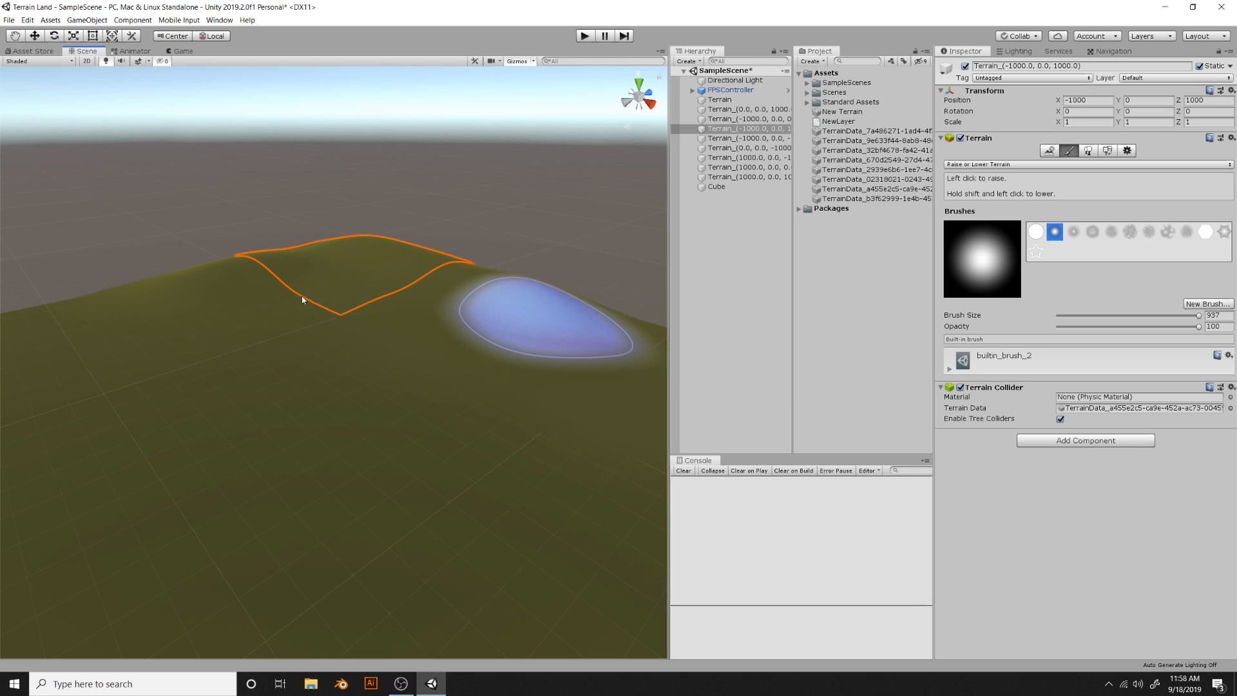
pyautogui.click(133, 345)
pyautogui.scroll(-5, 93, 353)
pyautogui.moveTo(105, 356); pyautogui.dragTo(153, 350)
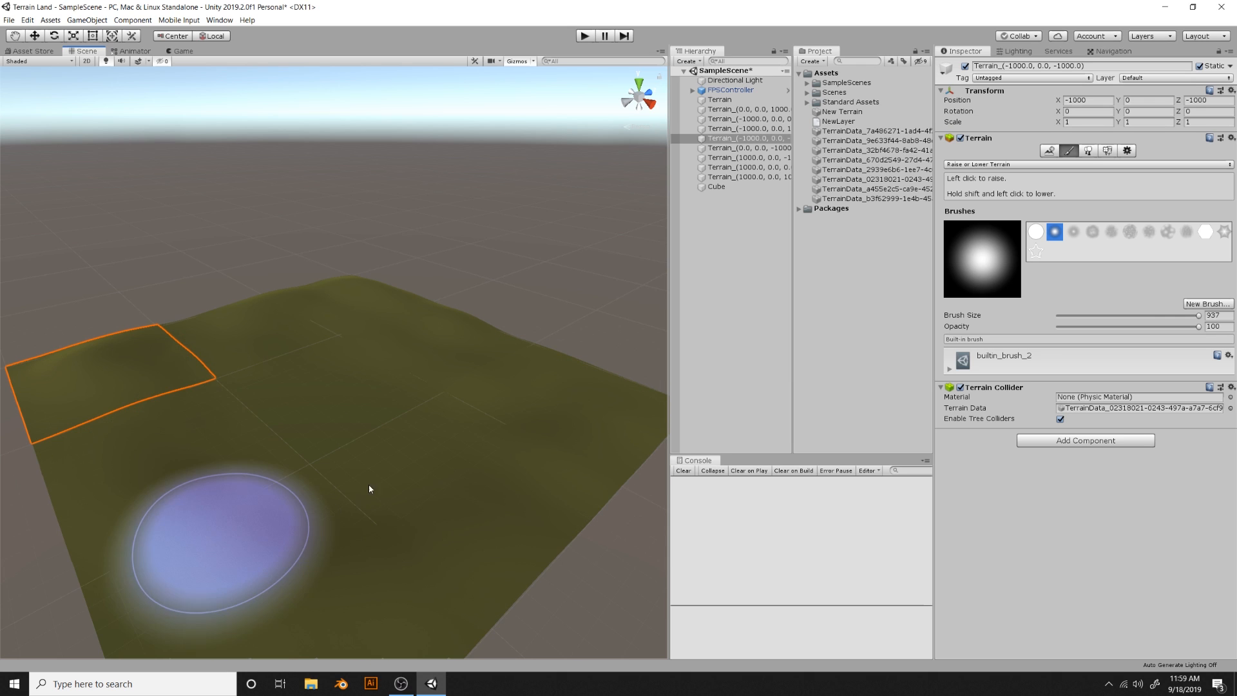
pyautogui.click(515, 392)
pyautogui.scroll(5, 329, 406)
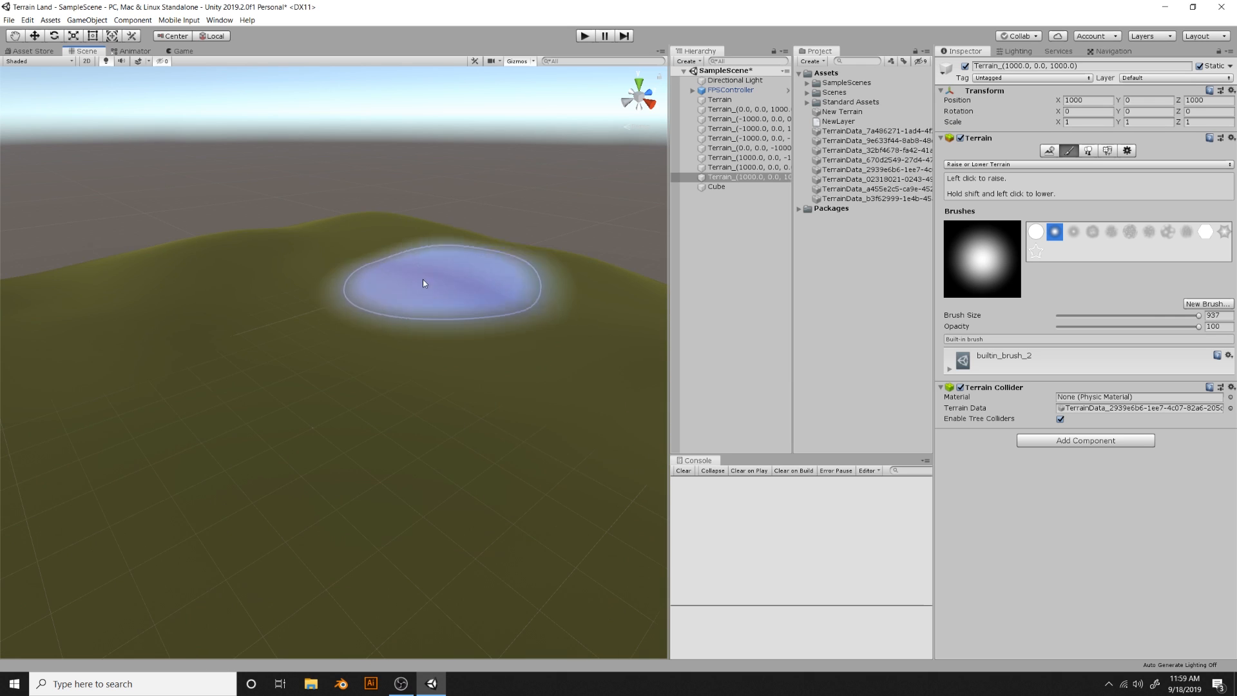
pyautogui.moveTo(423, 280)
pyautogui.mouseDown()
pyautogui.moveTo(442, 488)
pyautogui.moveTo(362, 294)
pyautogui.moveTo(310, 612)
pyautogui.moveTo(438, 201)
pyautogui.moveTo(443, 358)
pyautogui.moveTo(505, 379)
pyautogui.moveTo(475, 326)
pyautogui.moveTo(260, 122)
pyautogui.moveTo(372, 351)
pyautogui.moveTo(273, 119)
pyautogui.moveTo(271, 199)
pyautogui.mouseUp()
# Reduce the brush size to 398, make a trial raise stroke in front of the far hills and undo it
pyautogui.moveTo(319, 316); pyautogui.dragTo(304, 232, button='right')
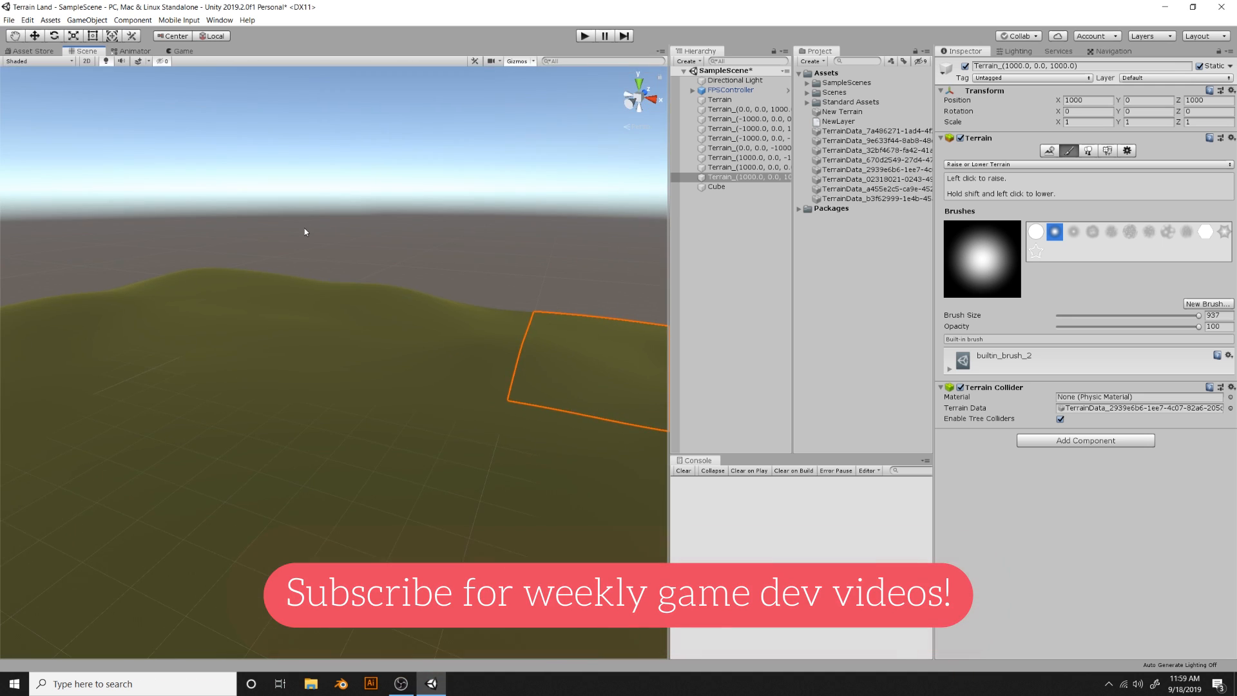
pyautogui.moveTo(305, 232)
pyautogui.mouseDown()
pyautogui.moveTo(411, 251)
pyautogui.moveTo(447, 376)
pyautogui.mouseUp()
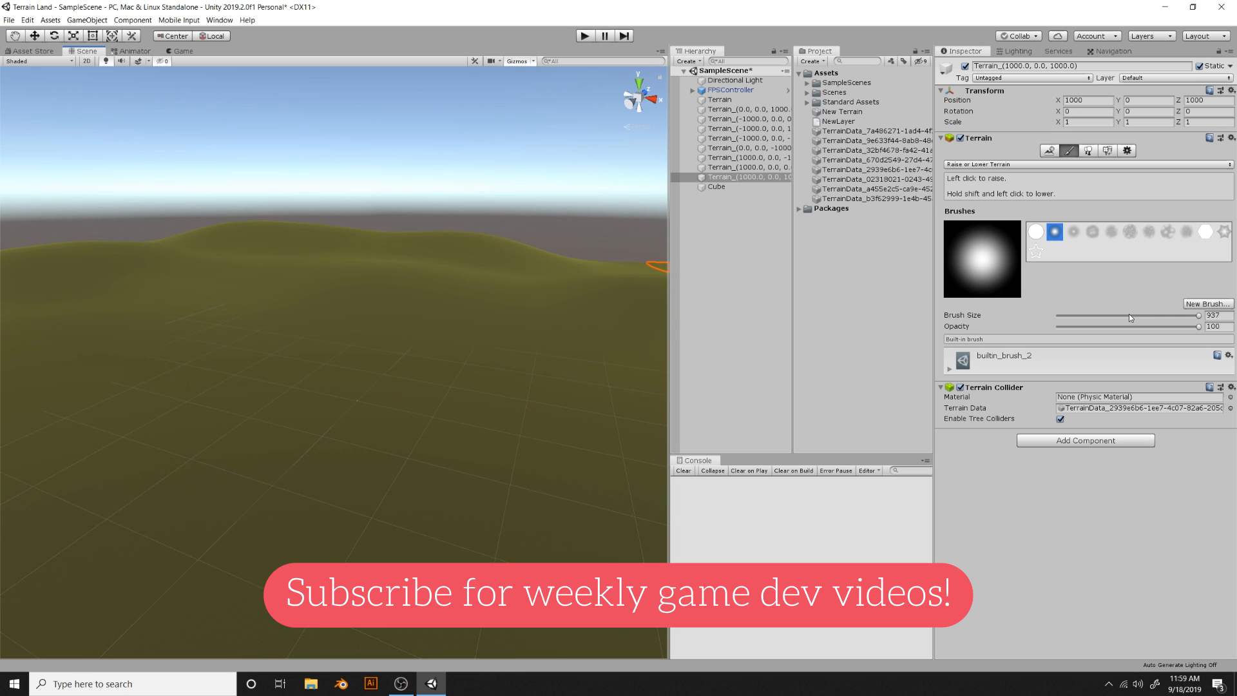
pyautogui.click(1119, 316)
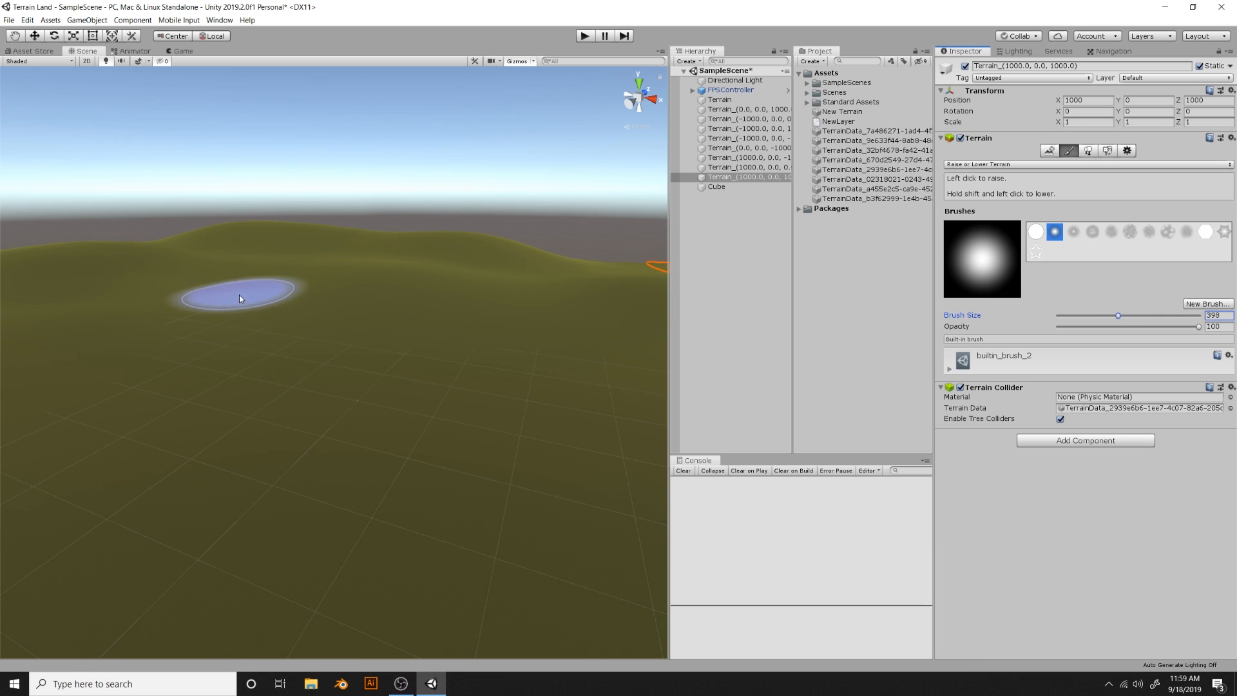
pyautogui.moveTo(239, 295); pyautogui.dragTo(402, 299)
pyautogui.hotkey('ctrl', 'z')
# Raise a ring of smooth ridges along the borders of the original Terrain, leaving its centre flat
pyautogui.moveTo(281, 294)
pyautogui.mouseDown()
pyautogui.moveTo(142, 335)
pyautogui.moveTo(426, 296)
pyautogui.moveTo(594, 320)
pyautogui.moveTo(563, 341)
pyautogui.mouseUp()
pyautogui.moveTo(561, 340); pyautogui.dragTo(220, 355, button='right')
pyautogui.moveTo(484, 316)
pyautogui.mouseDown()
pyautogui.moveTo(531, 292)
pyautogui.moveTo(369, 395)
pyautogui.moveTo(373, 456)
pyautogui.mouseUp()
pyautogui.moveTo(373, 456); pyautogui.dragTo(342, 455, button='right')
pyautogui.moveTo(342, 456); pyautogui.dragTo(322, 438)
pyautogui.moveTo(322, 438); pyautogui.dragTo(241, 387, button='right')
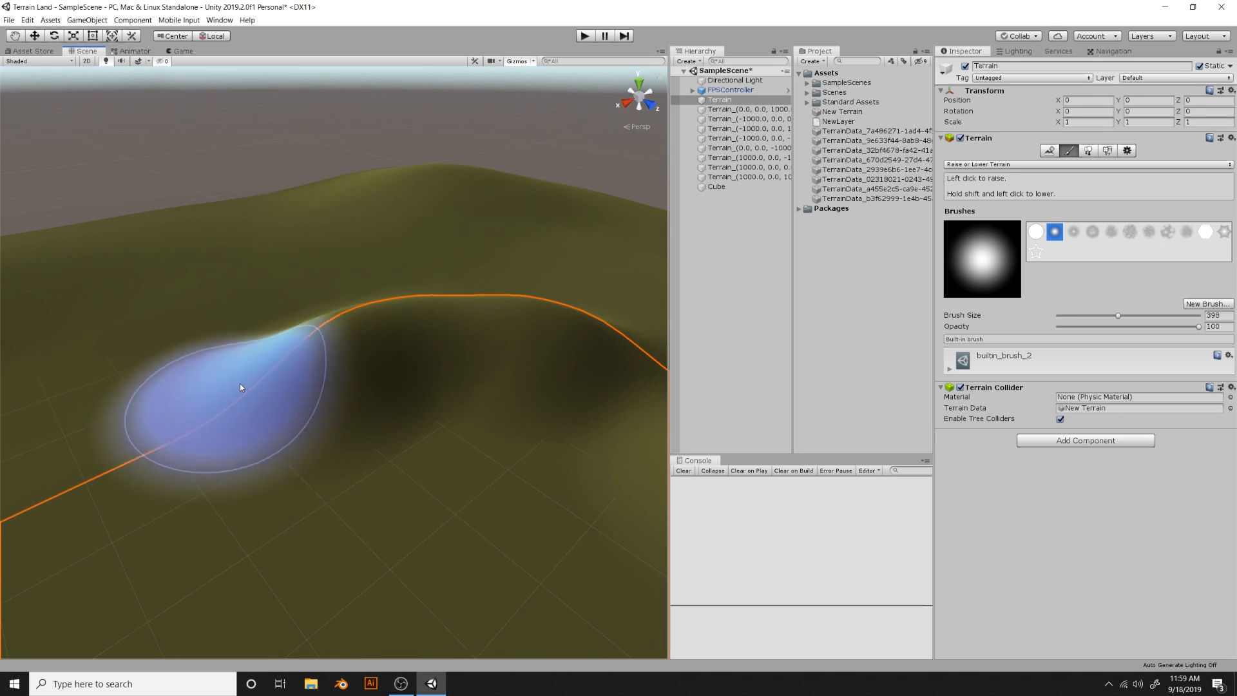
pyautogui.moveTo(240, 384)
pyautogui.mouseDown()
pyautogui.moveTo(219, 350)
pyautogui.moveTo(424, 258)
pyautogui.moveTo(474, 298)
pyautogui.mouseUp()
pyautogui.moveTo(474, 298); pyautogui.dragTo(235, 392, button='right')
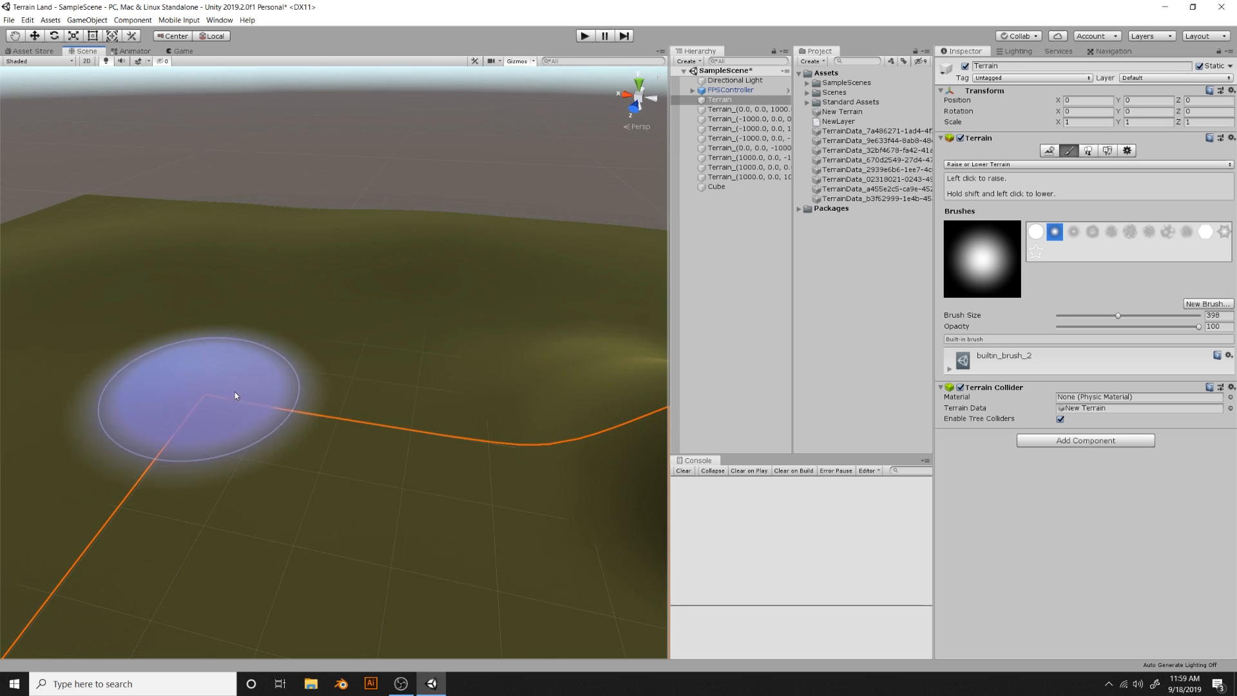
pyautogui.moveTo(234, 392)
pyautogui.mouseDown()
pyautogui.moveTo(363, 372)
pyautogui.moveTo(206, 381)
pyautogui.moveTo(284, 412)
pyautogui.mouseUp()
pyautogui.moveTo(284, 412); pyautogui.dragTo(168, 412, button='right')
pyautogui.moveTo(167, 412)
pyautogui.mouseDown()
pyautogui.moveTo(303, 416)
pyautogui.moveTo(199, 423)
pyautogui.mouseUp()
pyautogui.moveTo(199, 422); pyautogui.dragTo(77, 427, button='right')
pyautogui.moveTo(77, 426)
pyautogui.mouseDown()
pyautogui.moveTo(314, 438)
pyautogui.moveTo(107, 373)
pyautogui.moveTo(355, 348)
pyautogui.mouseUp()
pyautogui.moveTo(356, 348)
pyautogui.mouseDown(button='right')
pyautogui.moveTo(483, 344)
pyautogui.moveTo(279, 333)
pyautogui.moveTo(584, 336)
pyautogui.mouseUp(button='right')
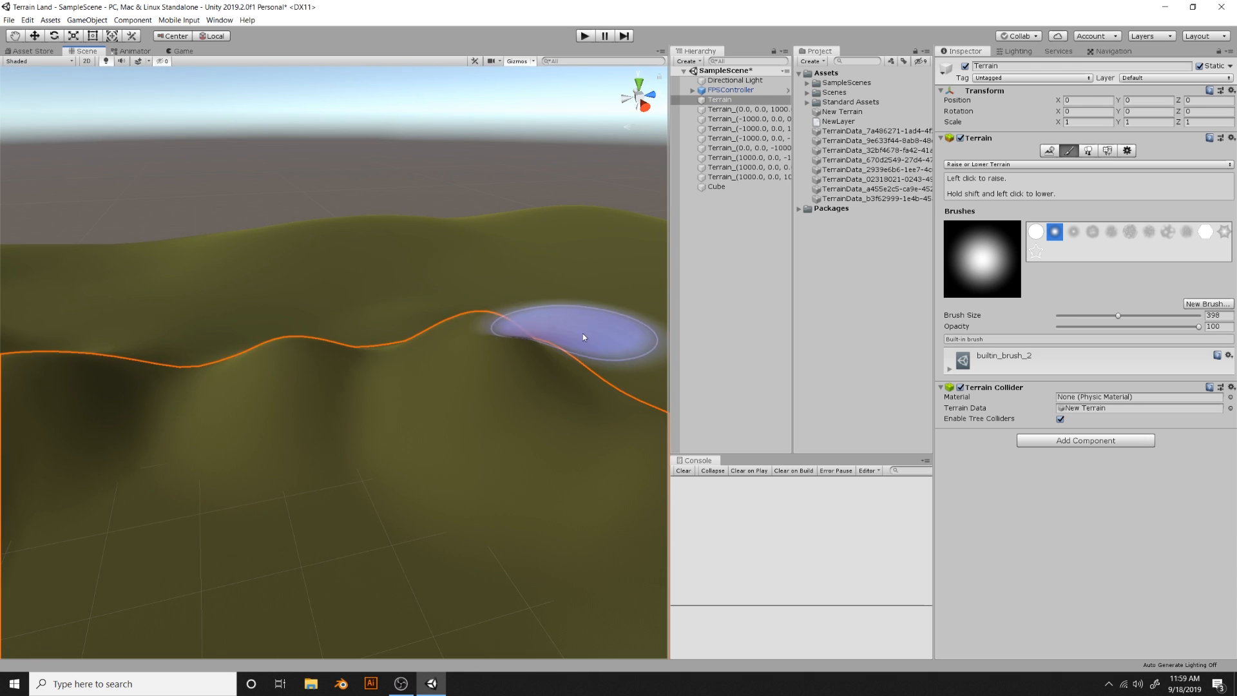
pyautogui.moveTo(583, 336)
pyautogui.mouseDown()
pyautogui.moveTo(636, 368)
pyautogui.moveTo(423, 304)
pyautogui.moveTo(381, 312)
pyautogui.moveTo(514, 277)
pyautogui.moveTo(331, 345)
pyautogui.moveTo(207, 345)
pyautogui.mouseUp()
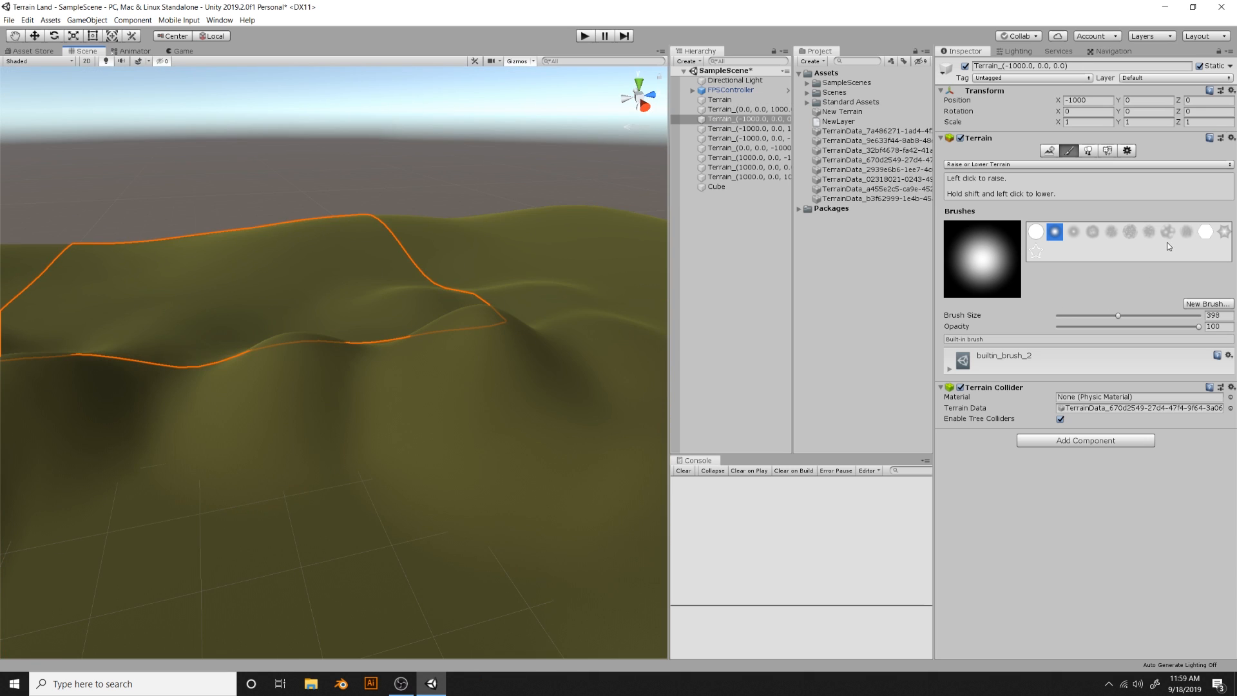
# Roughen the ridges around the original Terrain into rocky, bumpy mountains with builtin_brush_6
pyautogui.click(1130, 231)
pyautogui.moveTo(515, 354)
pyautogui.mouseDown()
pyautogui.moveTo(606, 343)
pyautogui.moveTo(310, 348)
pyautogui.moveTo(359, 412)
pyautogui.moveTo(628, 442)
pyautogui.moveTo(197, 358)
pyautogui.moveTo(335, 304)
pyautogui.moveTo(490, 319)
pyautogui.moveTo(505, 277)
pyautogui.moveTo(601, 329)
pyautogui.moveTo(171, 356)
pyautogui.mouseUp()
pyautogui.moveTo(172, 354); pyautogui.dragTo(219, 339, button='right')
pyautogui.moveTo(219, 338); pyautogui.dragTo(502, 377)
pyautogui.moveTo(503, 377); pyautogui.dragTo(373, 380, button='right')
pyautogui.moveTo(625, 409)
pyautogui.mouseDown()
pyautogui.moveTo(496, 353)
pyautogui.moveTo(323, 359)
pyautogui.moveTo(275, 418)
pyautogui.moveTo(420, 453)
pyautogui.mouseUp()
pyautogui.moveTo(419, 453); pyautogui.dragTo(270, 446, button='right')
pyautogui.moveTo(411, 406); pyautogui.dragTo(216, 462)
pyautogui.moveTo(216, 461); pyautogui.dragTo(157, 442, button='right')
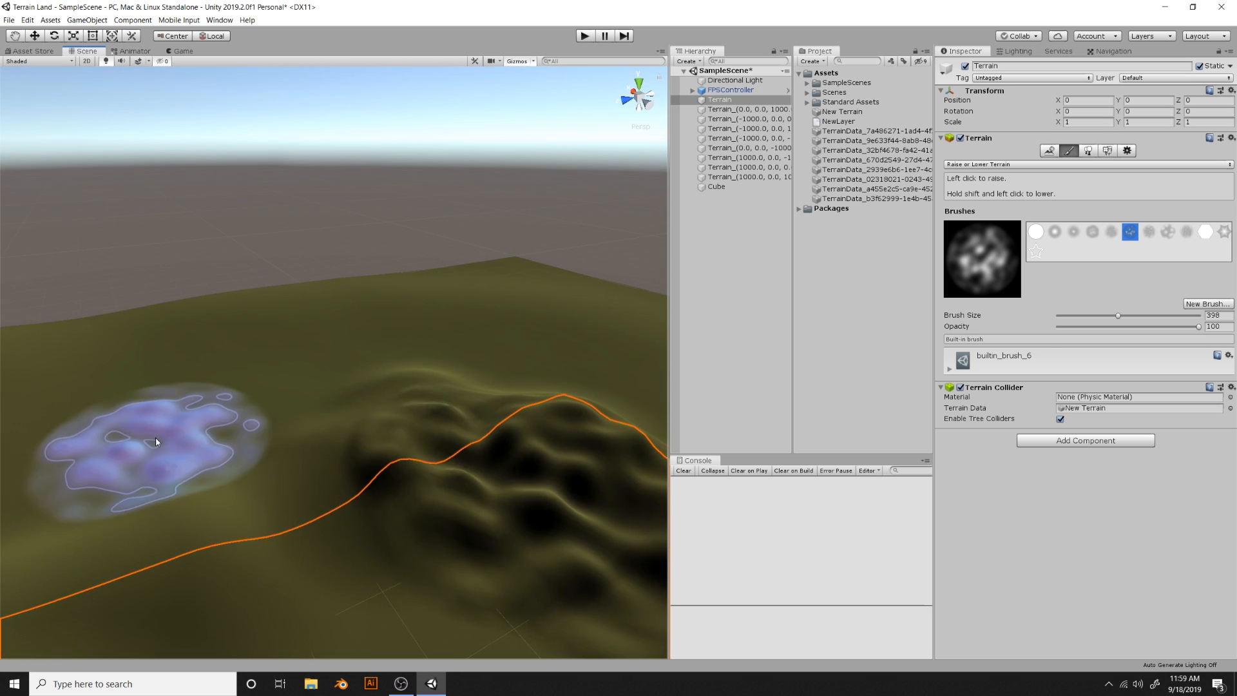
pyautogui.moveTo(335, 459)
pyautogui.mouseDown()
pyautogui.moveTo(297, 457)
pyautogui.moveTo(291, 476)
pyautogui.moveTo(346, 461)
pyautogui.mouseUp()
pyautogui.moveTo(345, 461); pyautogui.dragTo(215, 476, button='right')
pyautogui.moveTo(214, 476)
pyautogui.mouseDown()
pyautogui.moveTo(170, 443)
pyautogui.moveTo(401, 453)
pyautogui.mouseUp()
pyautogui.scroll(-4, 400, 453)
pyautogui.moveTo(306, 335)
pyautogui.mouseDown()
pyautogui.moveTo(400, 347)
pyautogui.moveTo(187, 370)
pyautogui.moveTo(221, 442)
pyautogui.moveTo(265, 413)
pyautogui.moveTo(359, 386)
pyautogui.mouseUp()
pyautogui.scroll(-5, 307, 430)
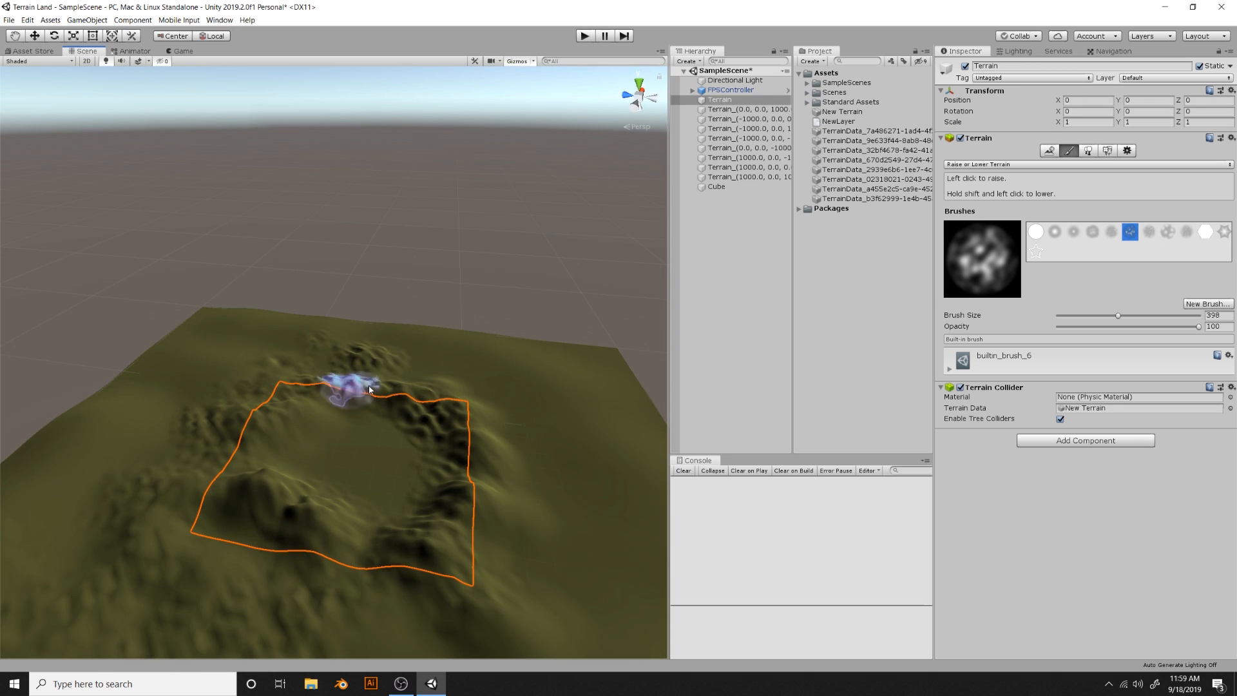
# Smooth the rocky ridges bordering the original Terrain using Smooth Height with builtin_brush_2 at brush size 603
pyautogui.click(993, 166)
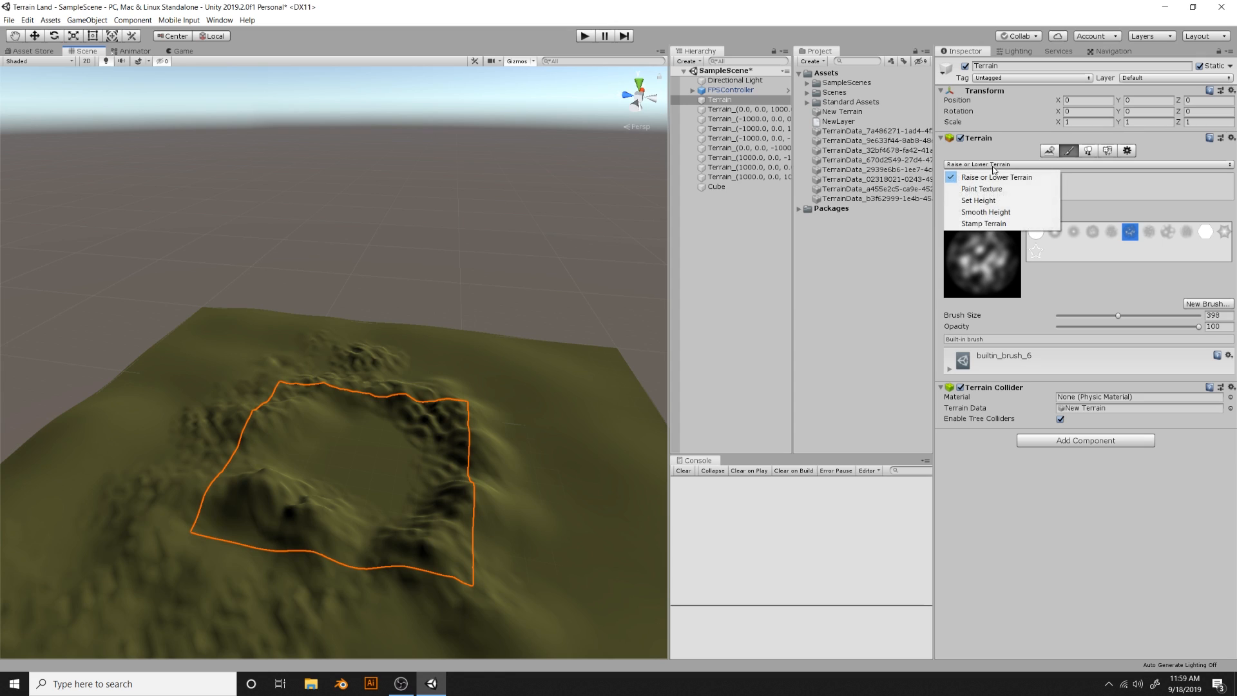
pyautogui.click(990, 212)
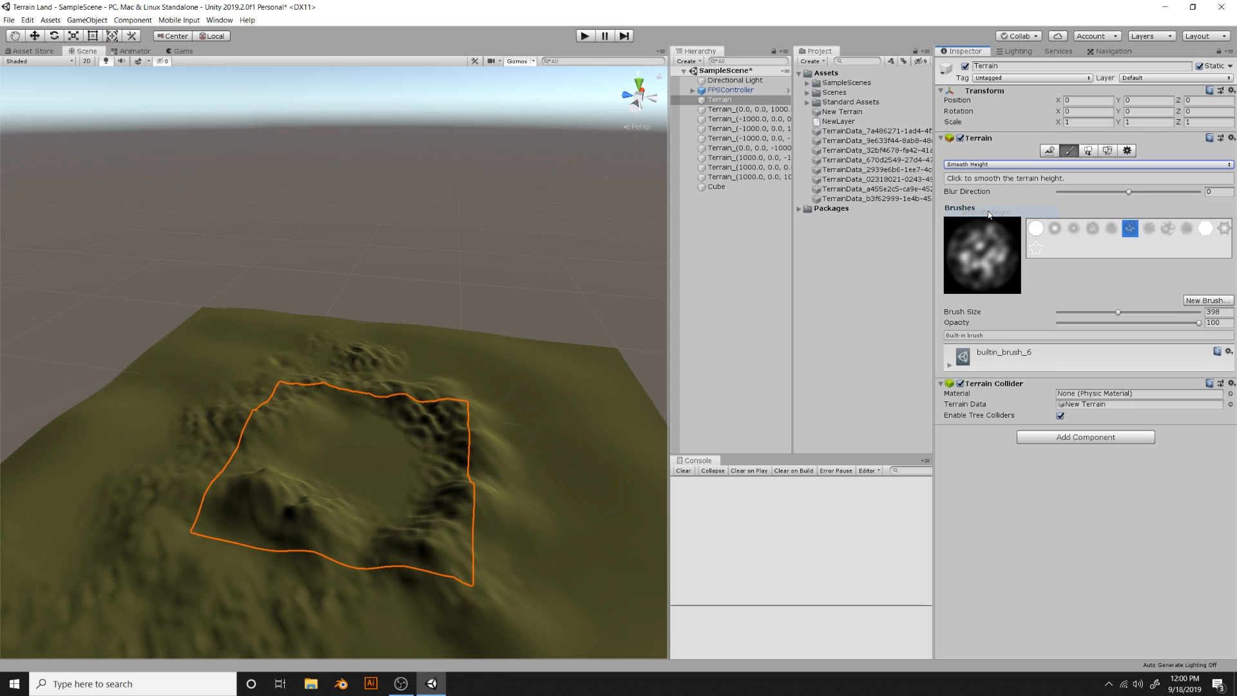
pyautogui.click(1056, 228)
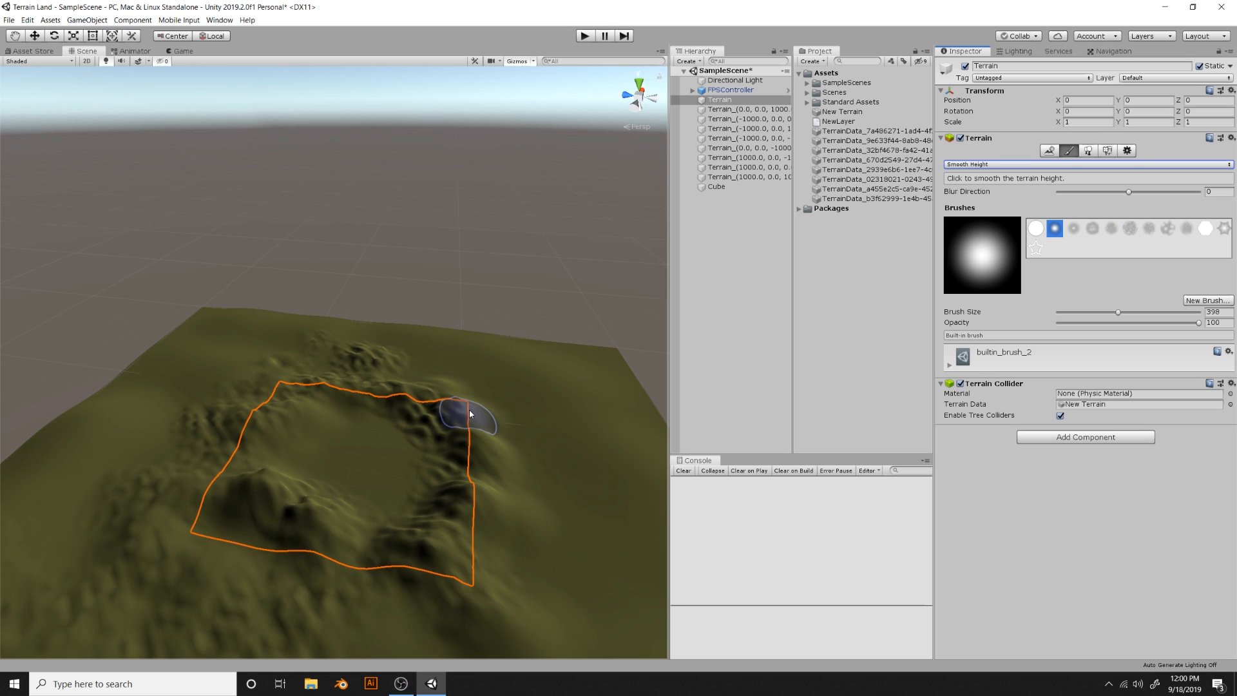
pyautogui.moveTo(1140, 310); pyautogui.dragTo(1150, 314)
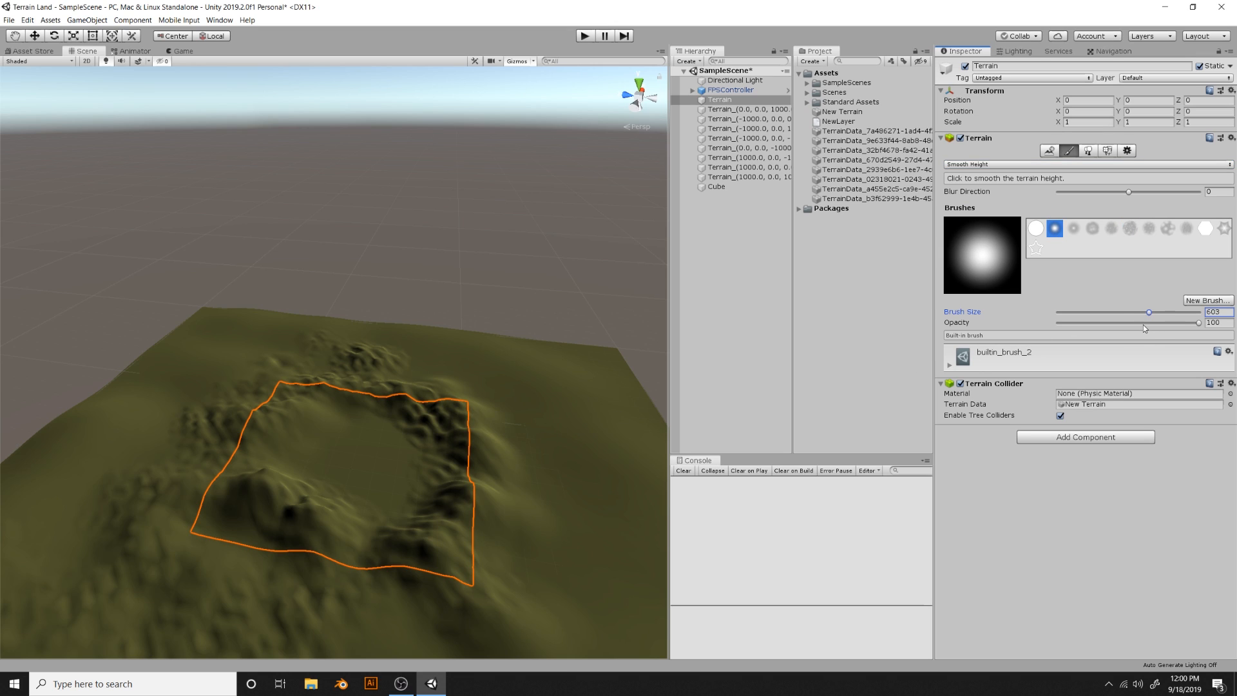
pyautogui.moveTo(485, 387)
pyautogui.mouseDown()
pyautogui.moveTo(442, 414)
pyautogui.moveTo(372, 387)
pyautogui.moveTo(339, 354)
pyautogui.moveTo(355, 390)
pyautogui.mouseUp()
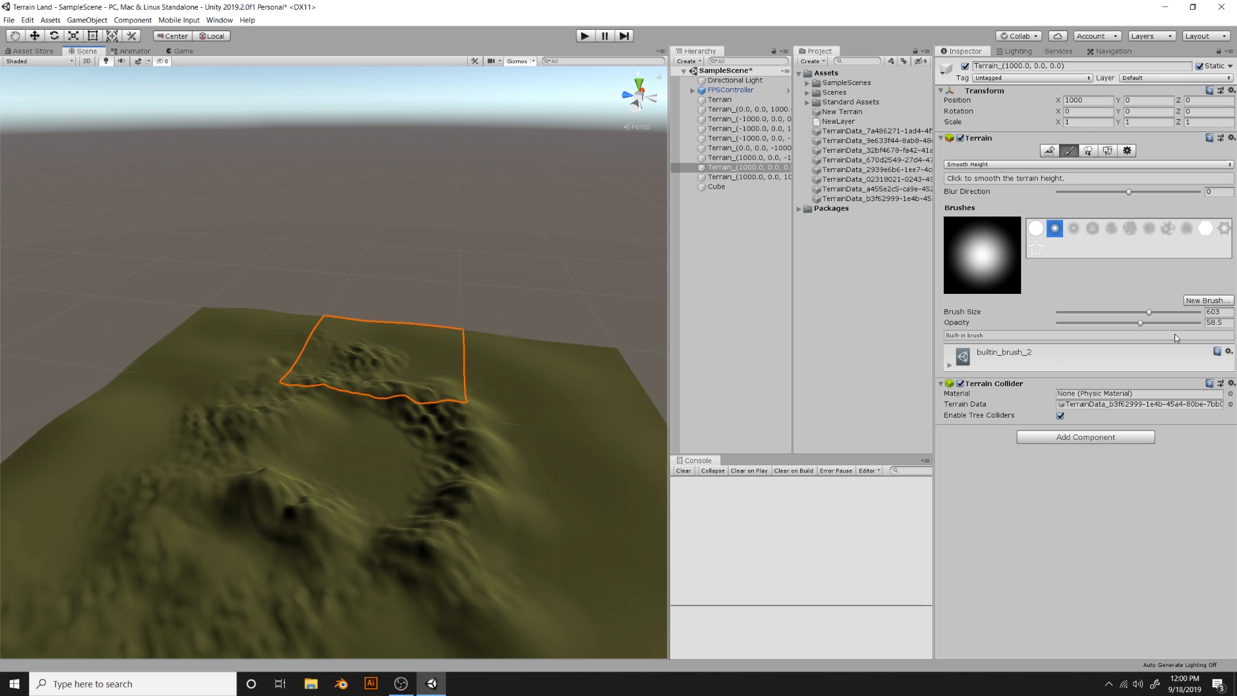
pyautogui.moveTo(387, 554)
pyautogui.mouseDown()
pyautogui.moveTo(475, 442)
pyautogui.moveTo(276, 513)
pyautogui.moveTo(218, 554)
pyautogui.mouseUp()
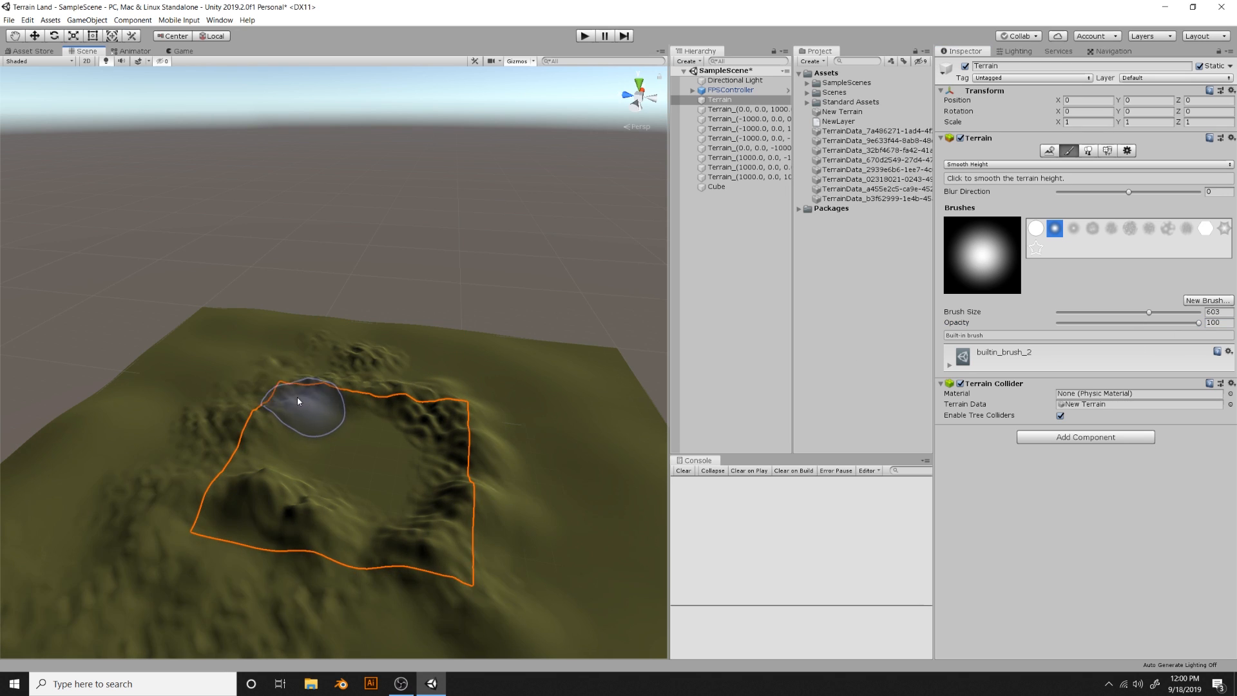
# Smooth the remaining bumpy slopes on the original Terrain and the adjoining Terrain_(1000.0, 0.0, 0.0) up close
pyautogui.scroll(4, 298, 395)
pyautogui.scroll(2, 303, 390)
pyautogui.moveTo(299, 433)
pyautogui.mouseDown()
pyautogui.moveTo(294, 443)
pyautogui.moveTo(281, 423)
pyautogui.moveTo(369, 434)
pyautogui.moveTo(325, 435)
pyautogui.mouseUp()
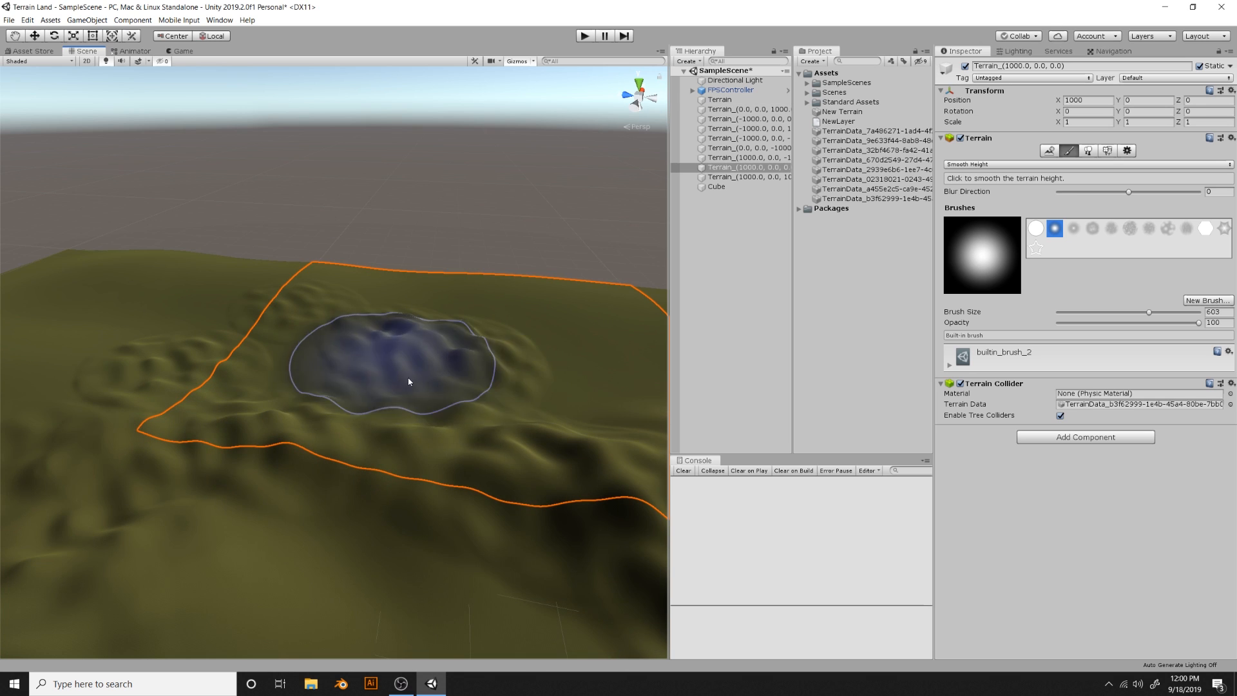
pyautogui.keyDown('alt'); pyautogui.moveTo(451, 380); pyautogui.dragTo(174, 395); pyautogui.keyUp('alt')
pyautogui.moveTo(397, 399)
pyautogui.mouseDown()
pyautogui.moveTo(413, 395)
pyautogui.moveTo(220, 431)
pyautogui.moveTo(411, 500)
pyautogui.mouseUp()
pyautogui.moveTo(411, 499)
pyautogui.keyDown('alt'); pyautogui.mouseDown()
pyautogui.moveTo(194, 407)
pyautogui.moveTo(116, 425)
pyautogui.mouseUp(); pyautogui.keyUp('alt')
pyautogui.moveTo(277, 441)
pyautogui.mouseDown()
pyautogui.moveTo(357, 487)
pyautogui.moveTo(495, 98)
pyautogui.mouseUp()
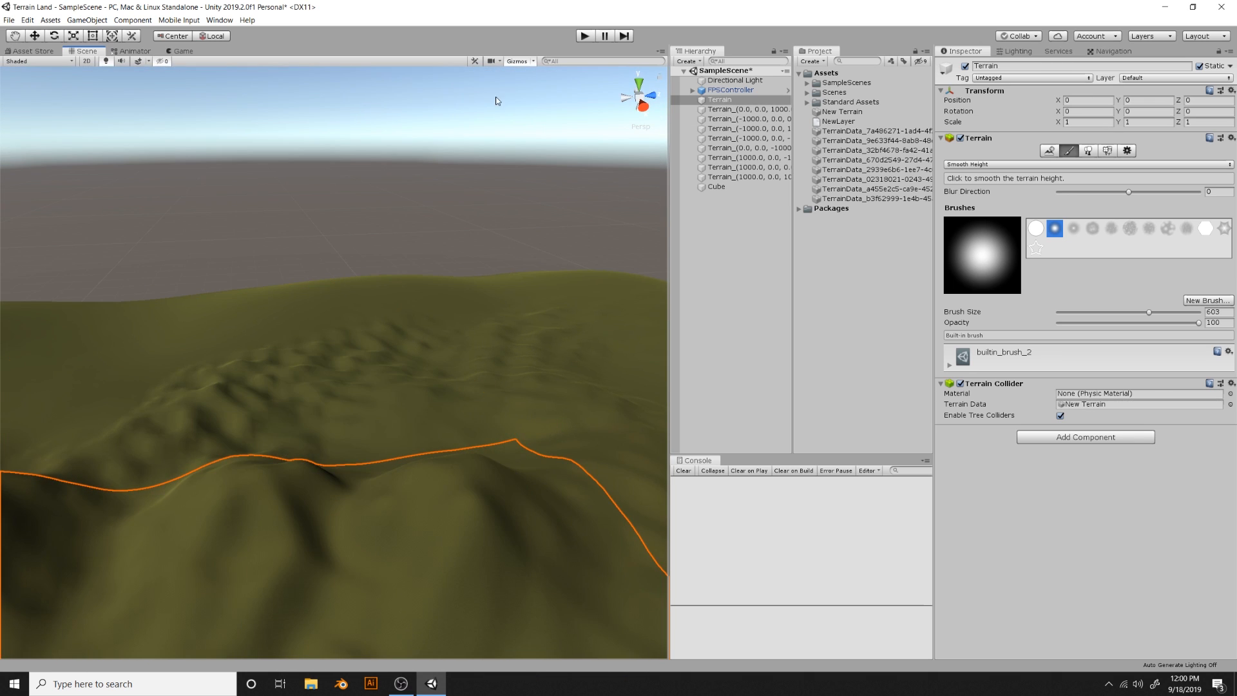
# Play-test the scene, walk around the sculpted mountains in first person and stop the game
pyautogui.click(585, 36)
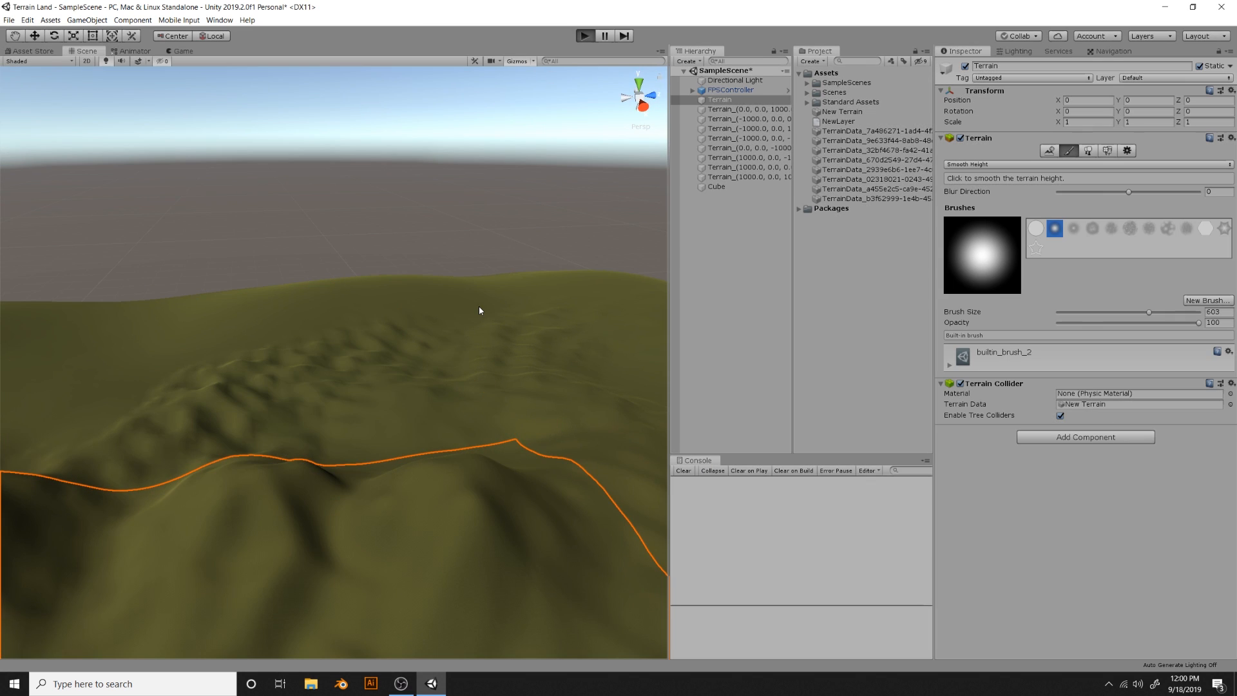
pyautogui.press('w')
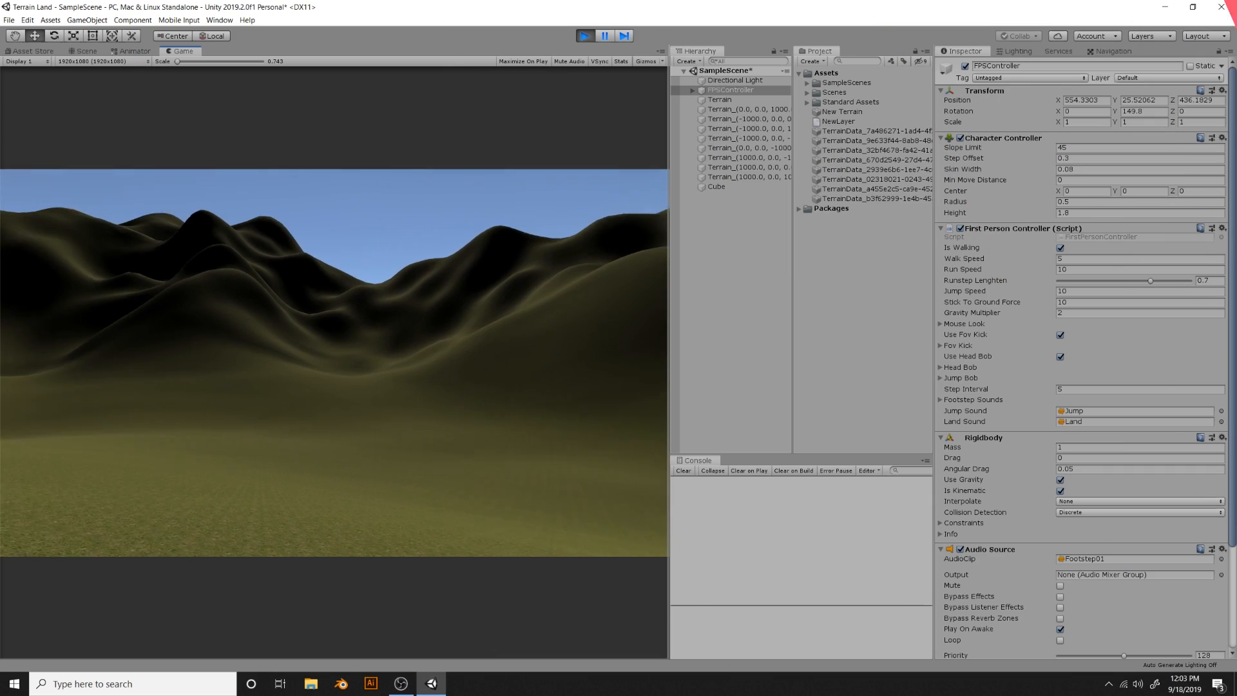
pyautogui.press('w')
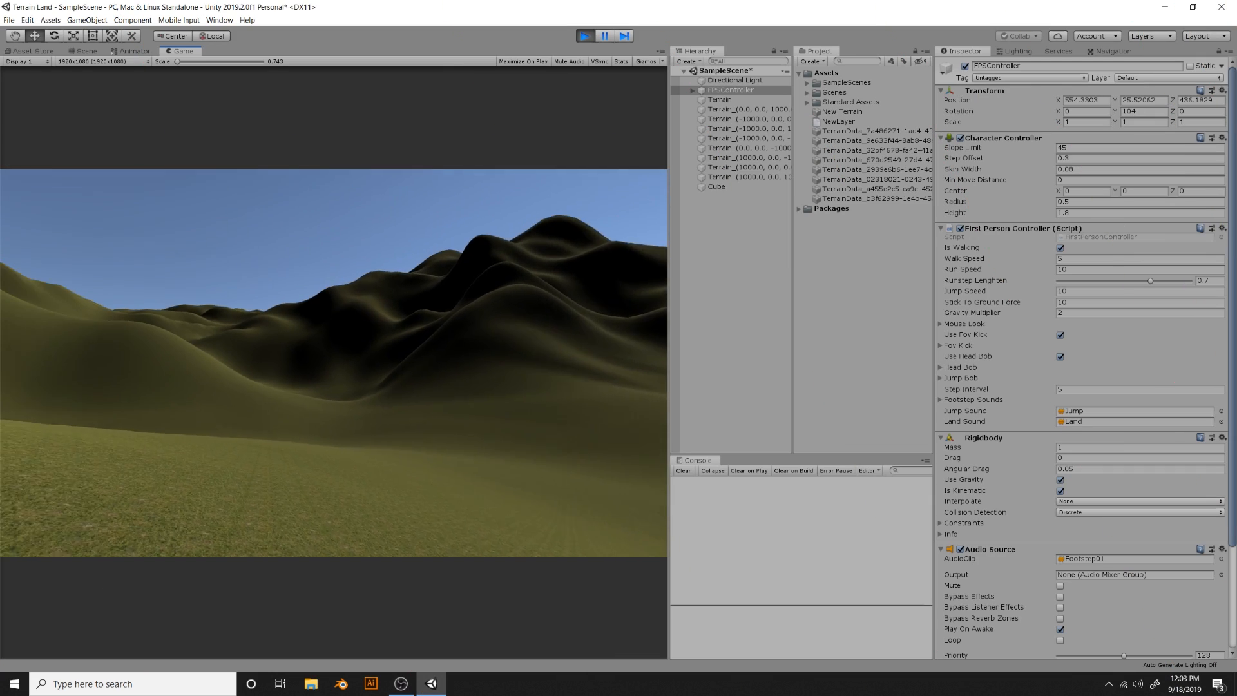
pyautogui.press('w')
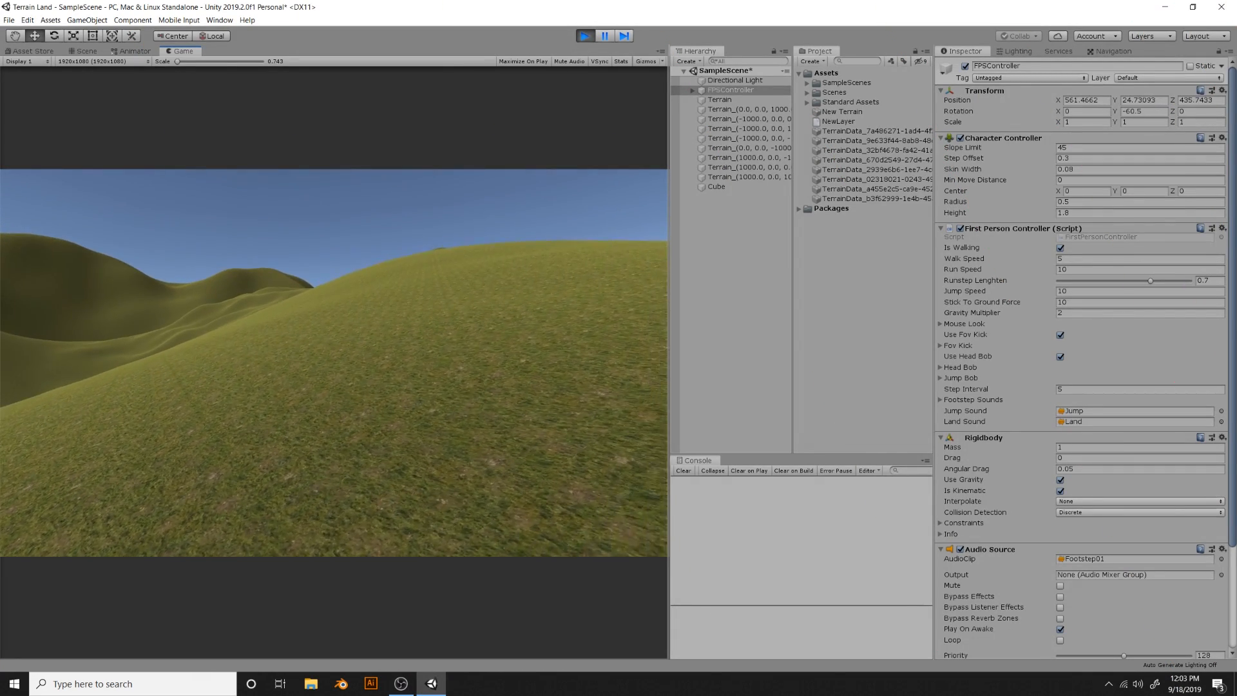
pyautogui.hotkey('ctrl', 'p')
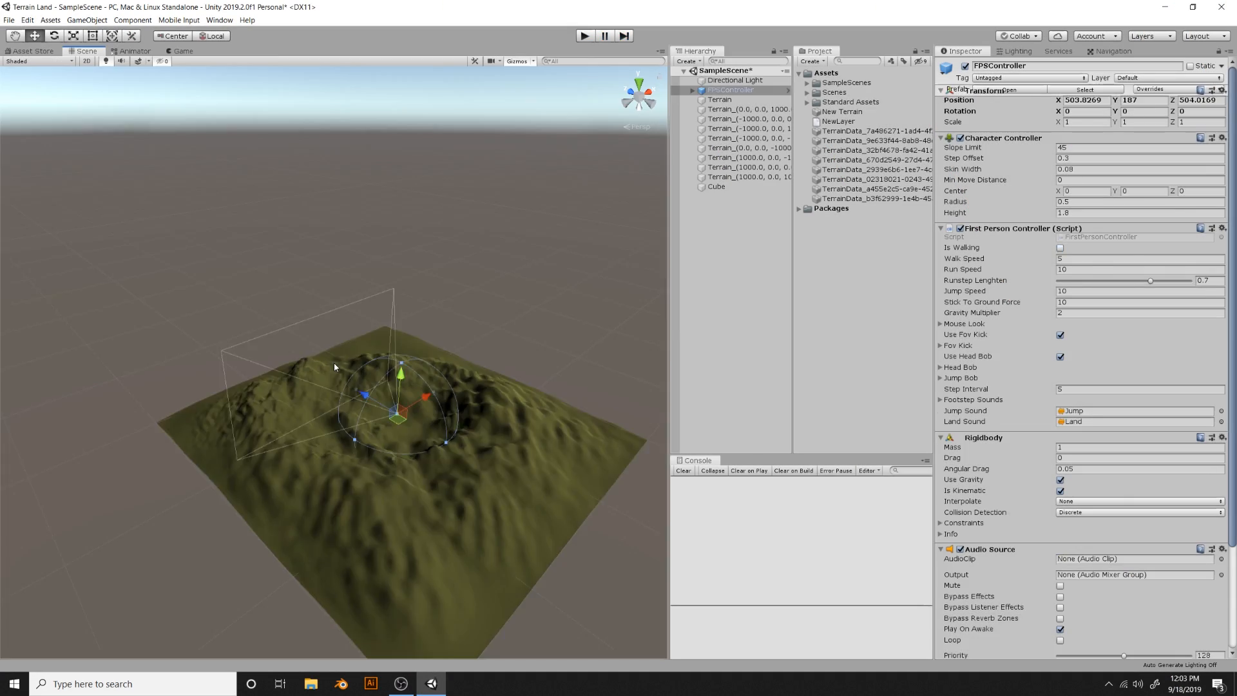
# Select the original Terrain, switch its terrain tool to Paint Texture and start adding a terrain layer
pyautogui.scroll(8, 319, 387)
pyautogui.keyDown('alt'); pyautogui.moveTo(319, 387); pyautogui.dragTo(356, 367); pyautogui.keyUp('alt')
pyautogui.moveTo(573, 385); pyautogui.dragTo(317, 515, button='middle')
pyautogui.moveTo(424, 362); pyautogui.dragTo(468, 428, button='right')
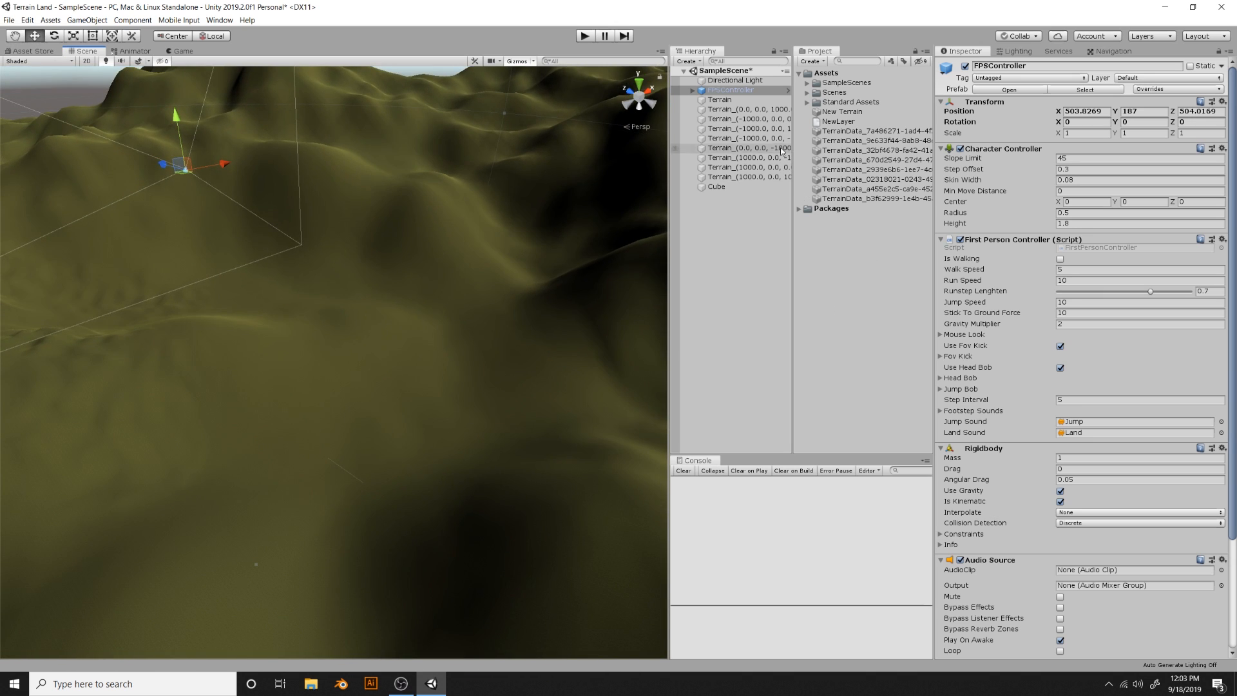
pyautogui.click(719, 99)
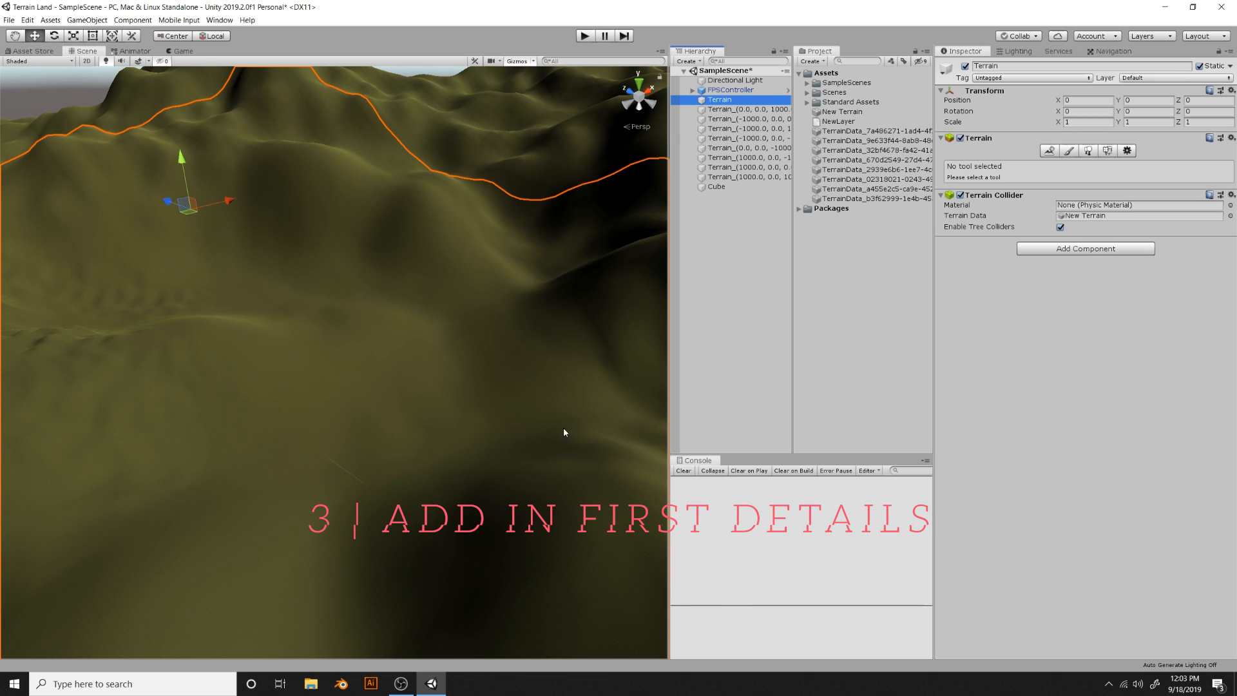
pyautogui.click(1068, 152)
pyautogui.click(1056, 165)
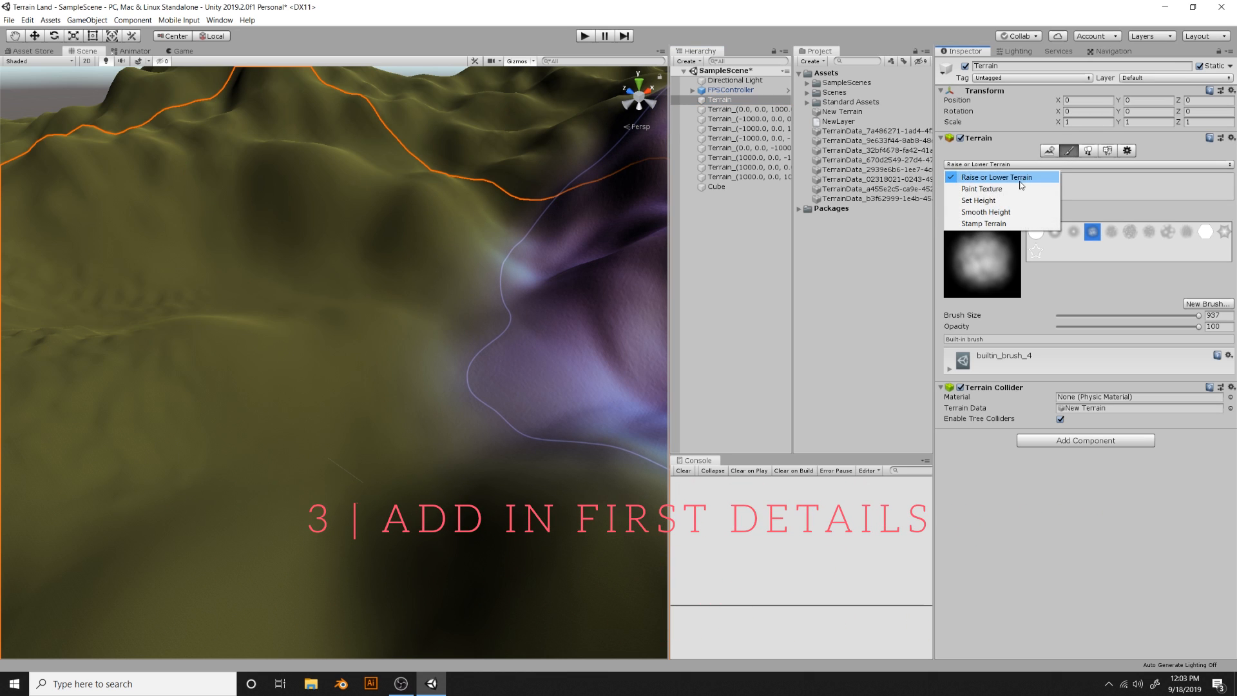
pyautogui.click(985, 183)
pyautogui.click(1181, 324)
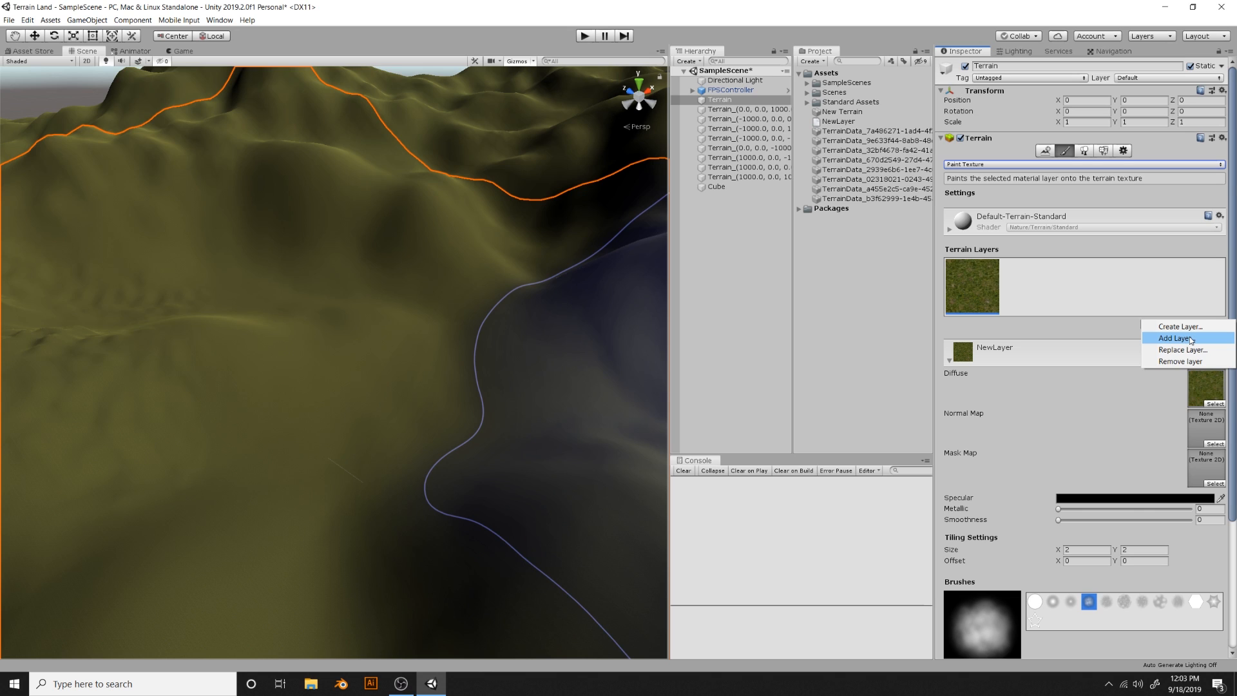
pyautogui.click(1186, 337)
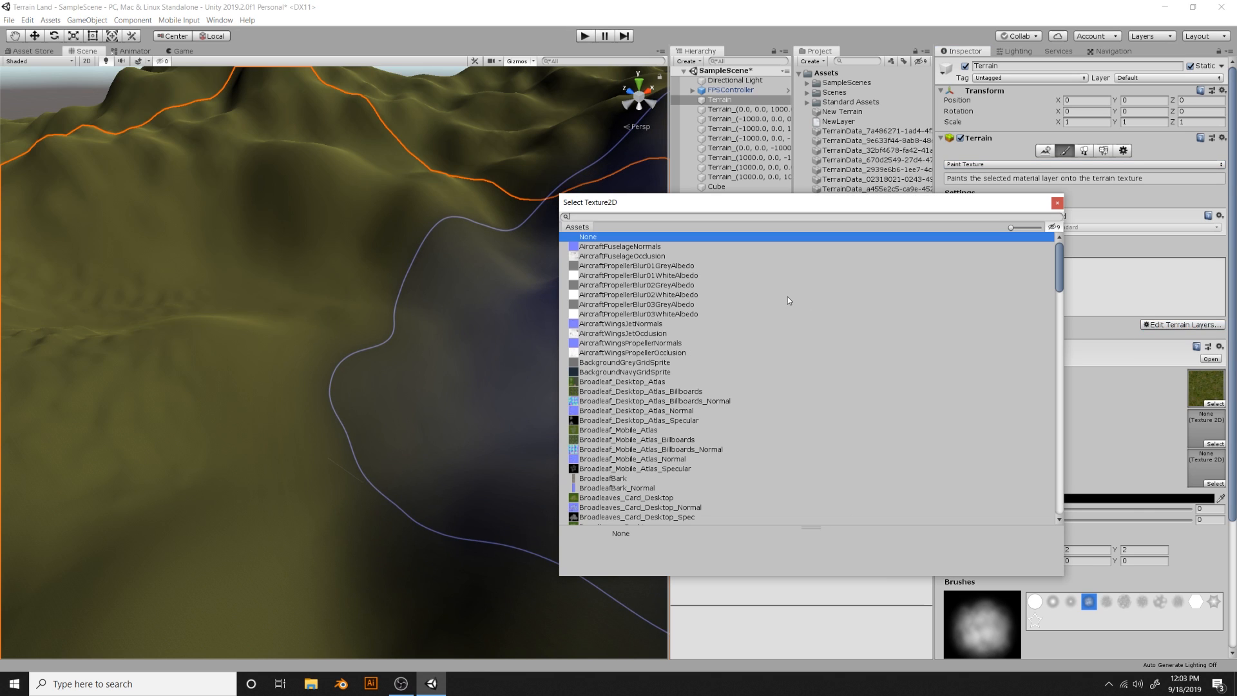
pyautogui.write('dirt')
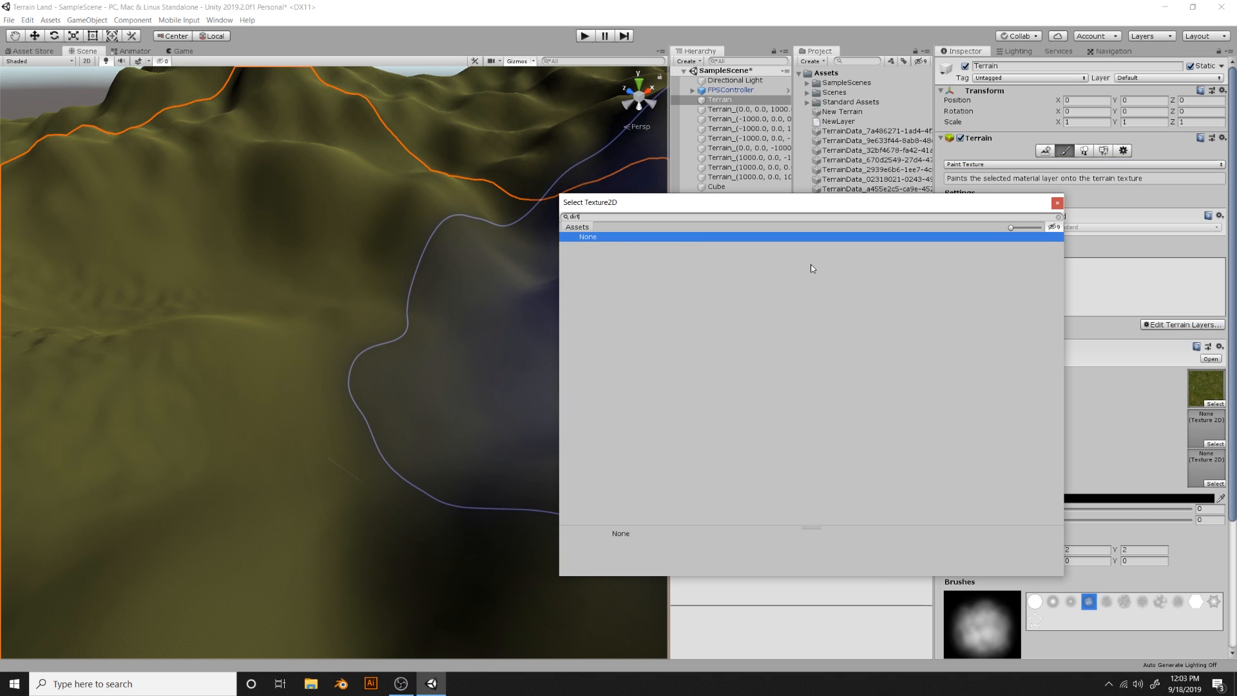
pyautogui.press('BackSpace')
pyautogui.press('BackSpace')
pyautogui.press('BackSpace')
pyautogui.press('BackSpace')
pyautogui.press('BackSpace')
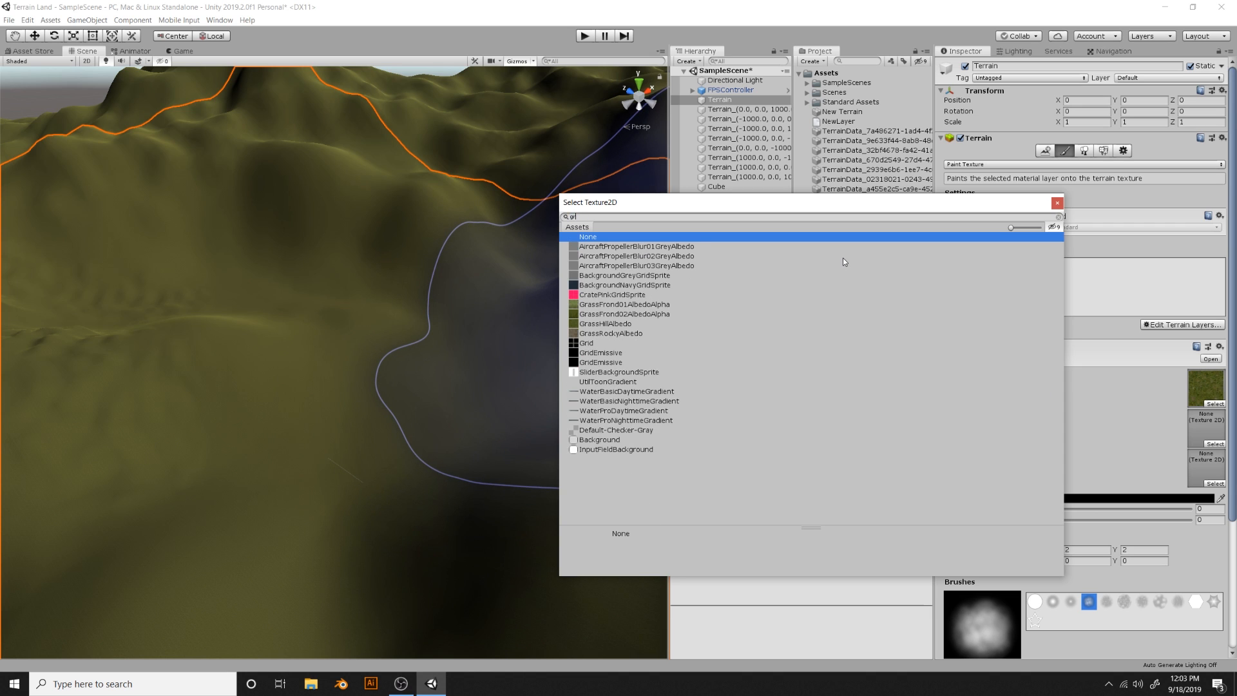
# Search the textures for grass, add GrassRockyAlbedo as the new terrain layer and make it the layer to paint
pyautogui.write('grass')
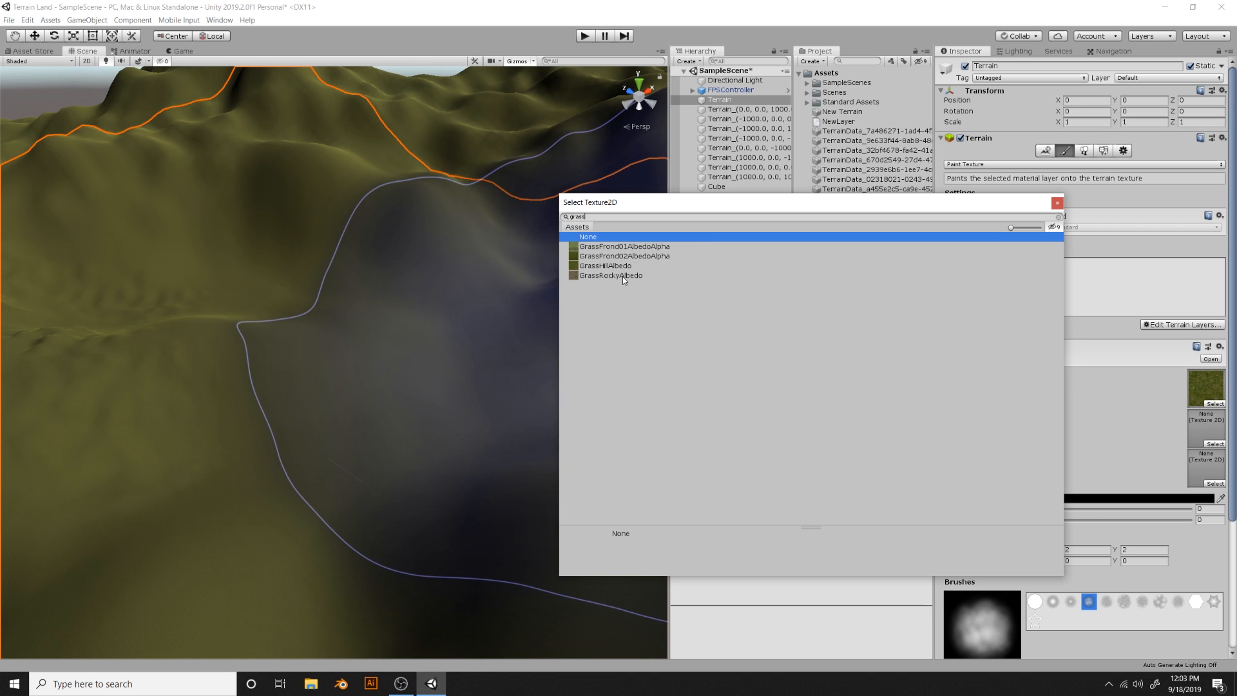
pyautogui.doubleClick(622, 277)
pyautogui.scroll(-5, 579, 432)
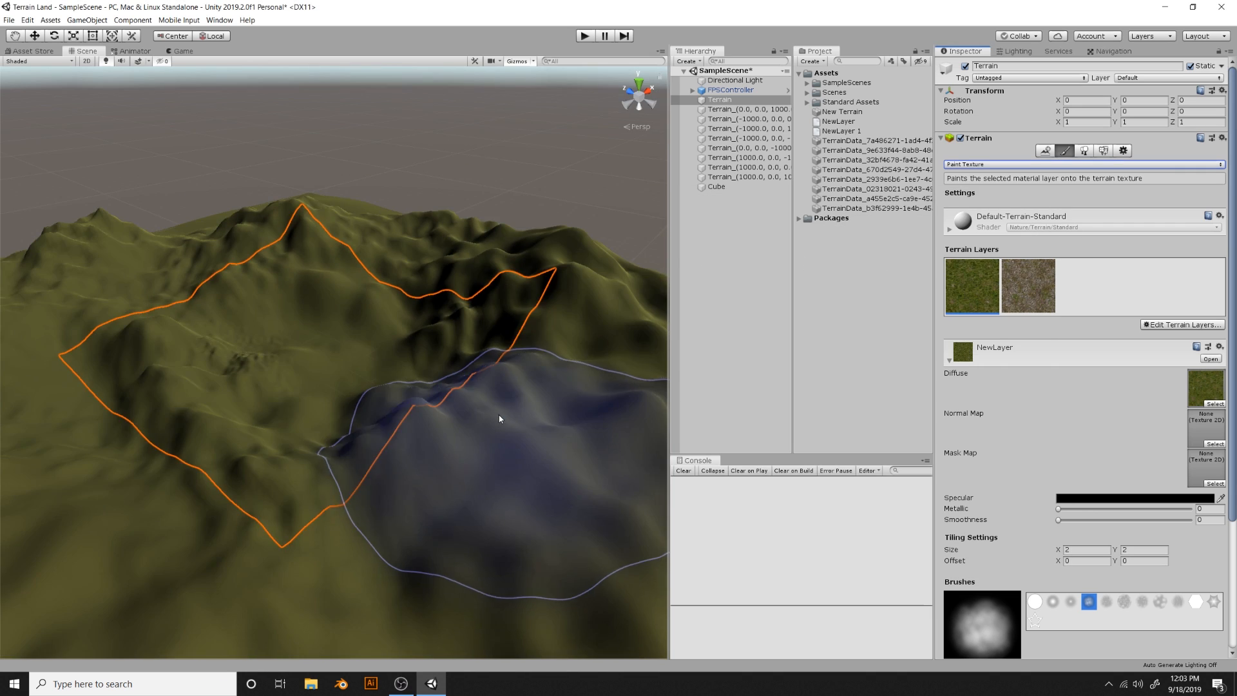
pyautogui.scroll(7, 337, 366)
pyautogui.click(1035, 279)
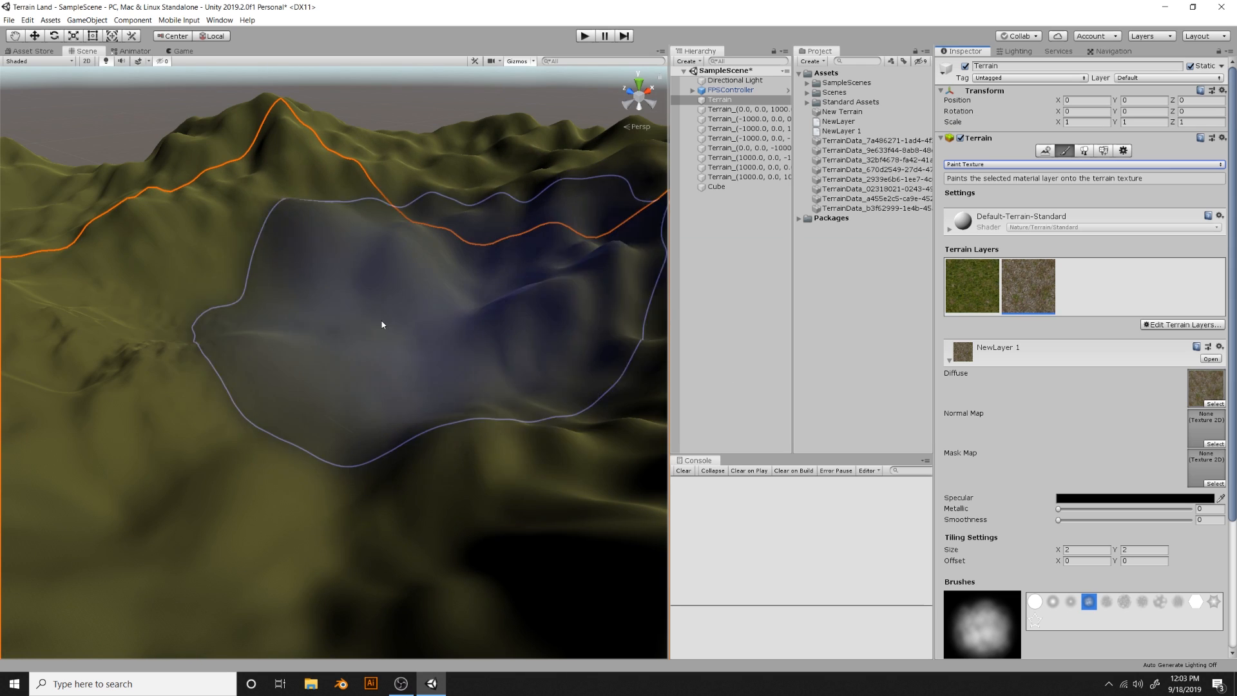
# Paint rocky patches over the original Terrain's slopes and valley with builtin_brush_4 at size 254 and opacity 17.6
pyautogui.scroll(-5, 1113, 490)
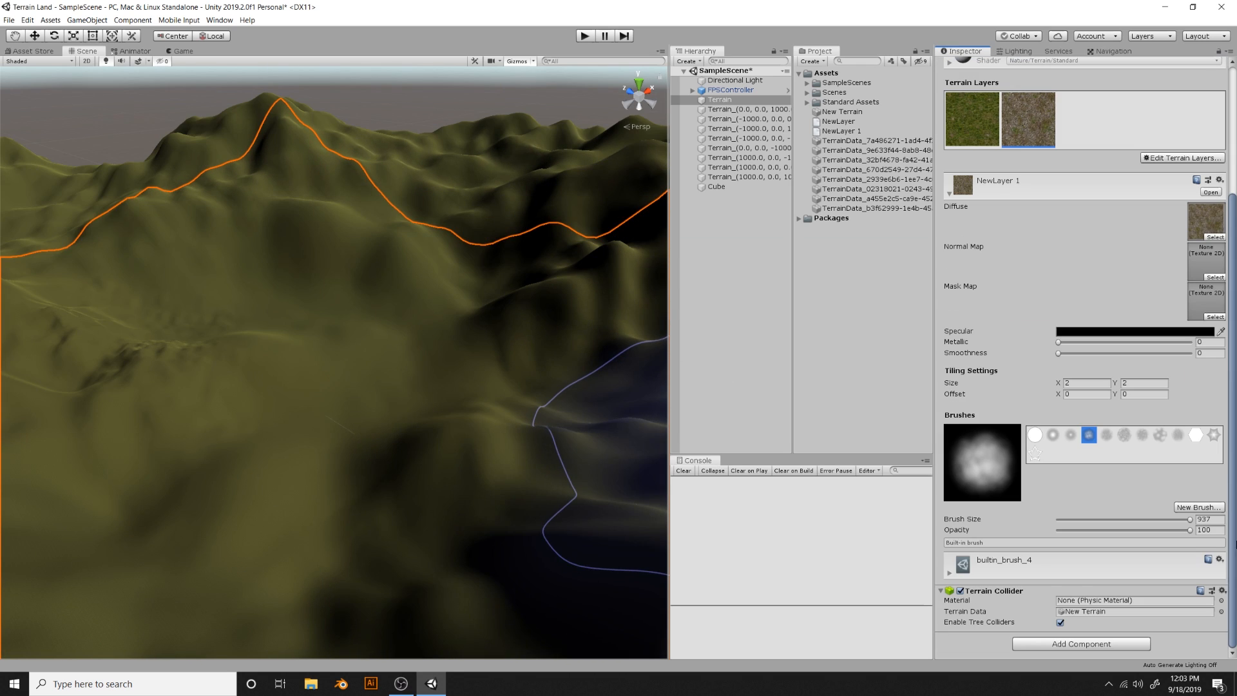
pyautogui.moveTo(1148, 519); pyautogui.dragTo(1093, 520)
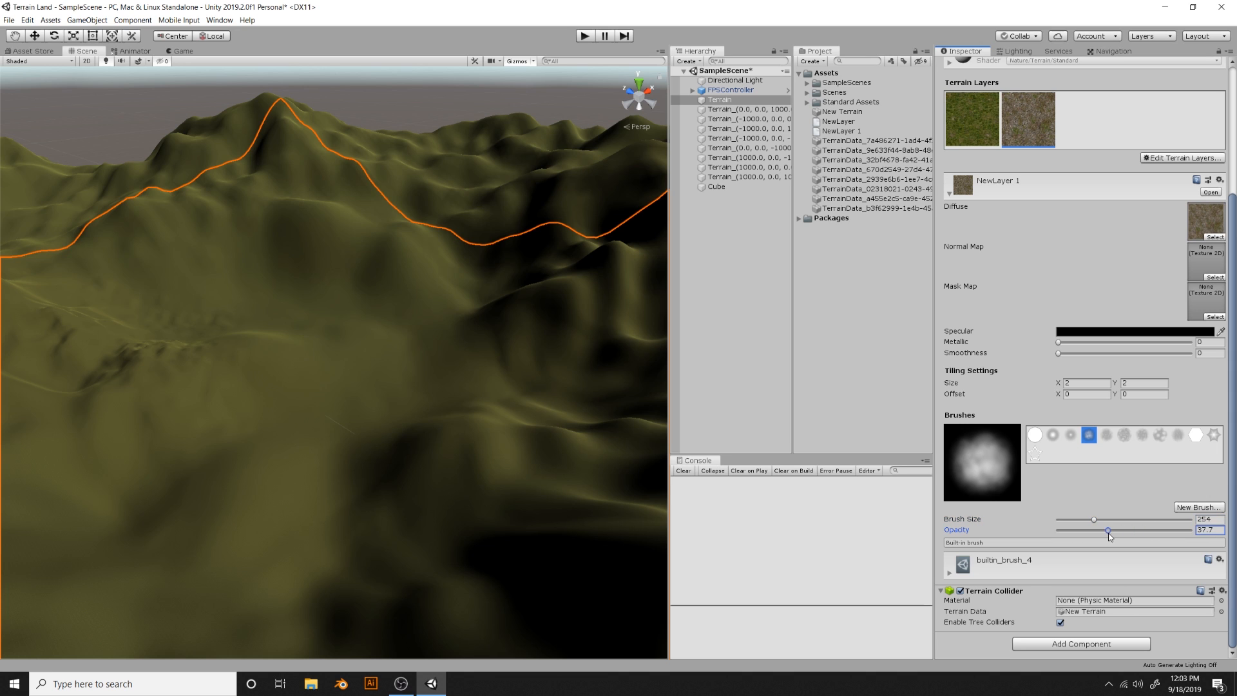
pyautogui.moveTo(1086, 536); pyautogui.dragTo(1085, 535)
pyautogui.moveTo(412, 476); pyautogui.dragTo(508, 407, button='middle')
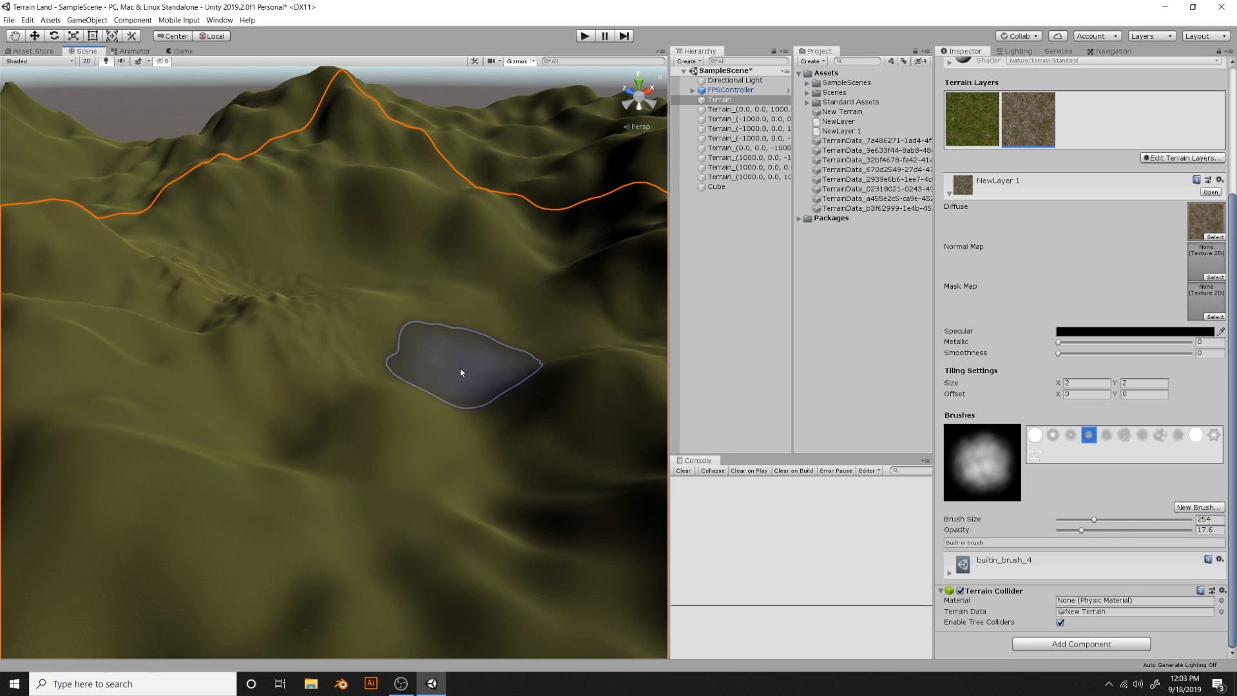
pyautogui.moveTo(461, 373)
pyautogui.mouseDown()
pyautogui.moveTo(531, 304)
pyautogui.moveTo(312, 179)
pyautogui.moveTo(196, 254)
pyautogui.moveTo(166, 400)
pyautogui.moveTo(442, 533)
pyautogui.moveTo(171, 248)
pyautogui.moveTo(525, 251)
pyautogui.mouseUp()
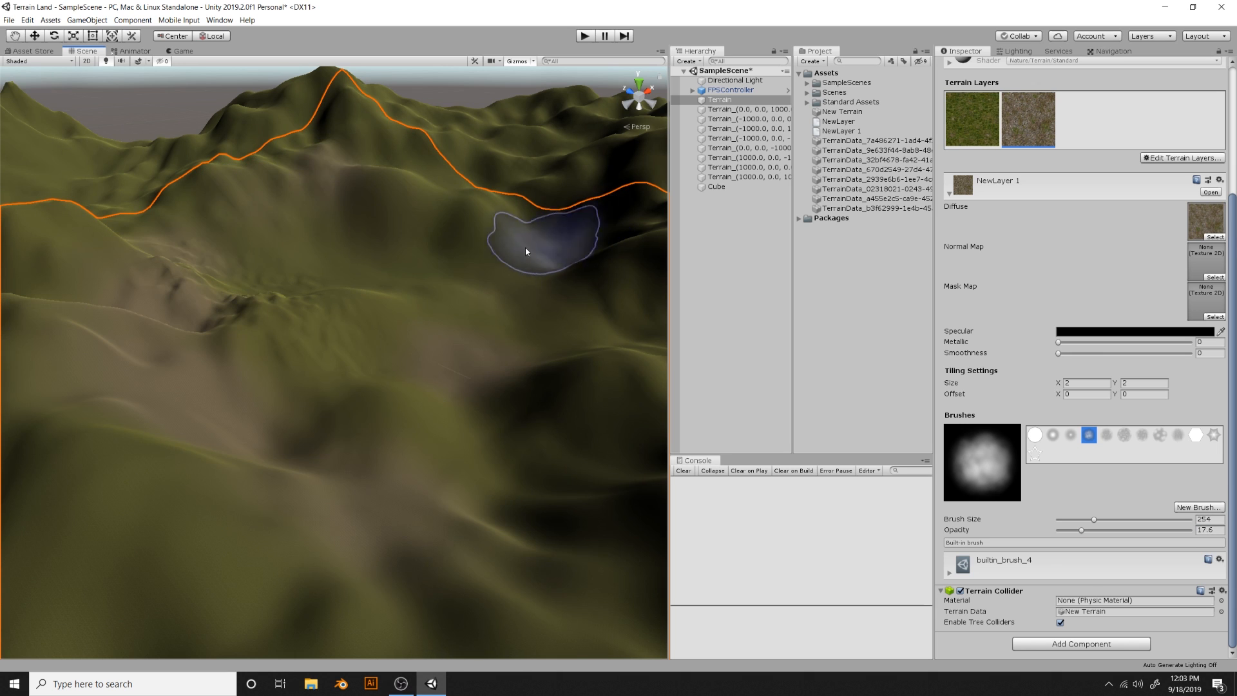
# Paint more rocky patches on the remaining slopes of the original Terrain and on the surrounding terrains' mountains
pyautogui.moveTo(304, 349); pyautogui.dragTo(464, 367, button='right')
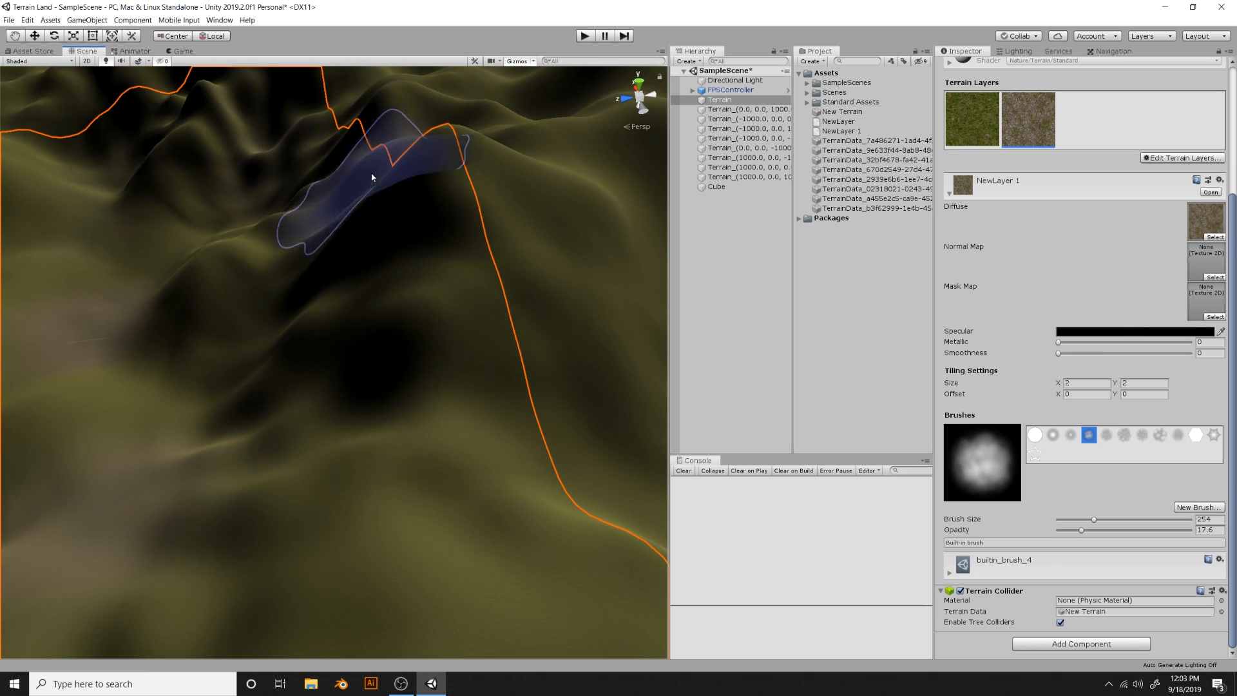
pyautogui.moveTo(206, 315)
pyautogui.mouseDown(button='middle')
pyautogui.moveTo(329, 270)
pyautogui.moveTo(328, 284)
pyautogui.mouseUp(button='middle')
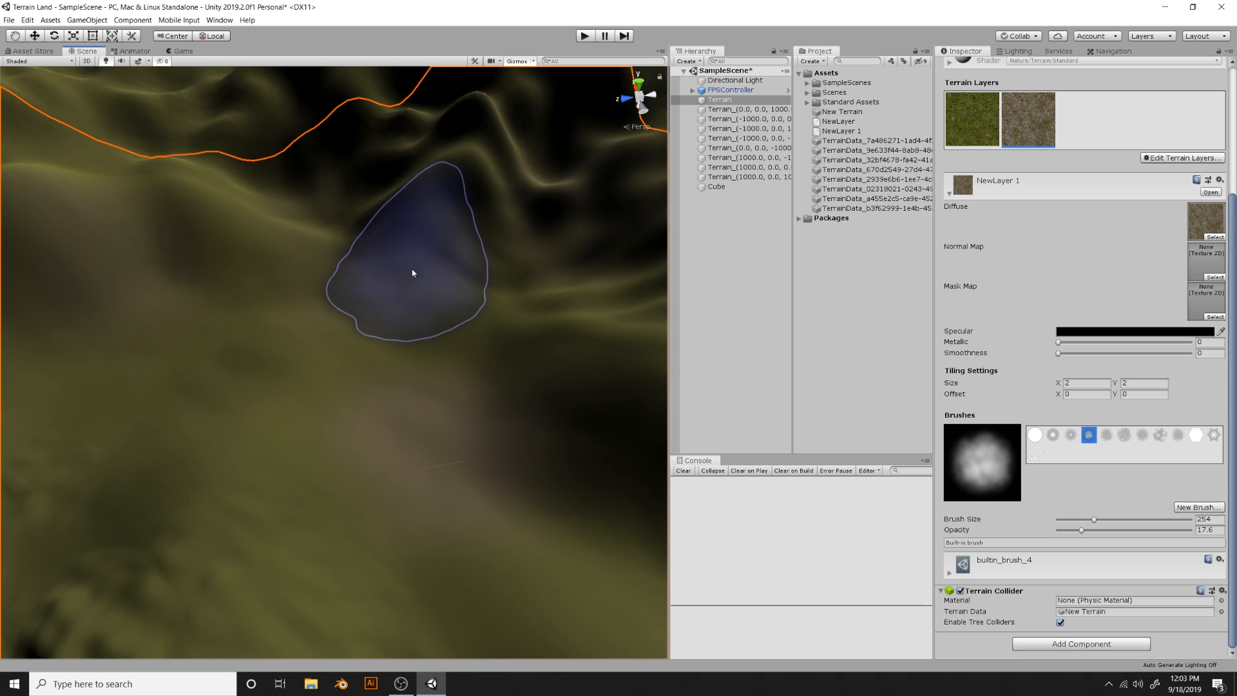
pyautogui.scroll(-10, 519, 326)
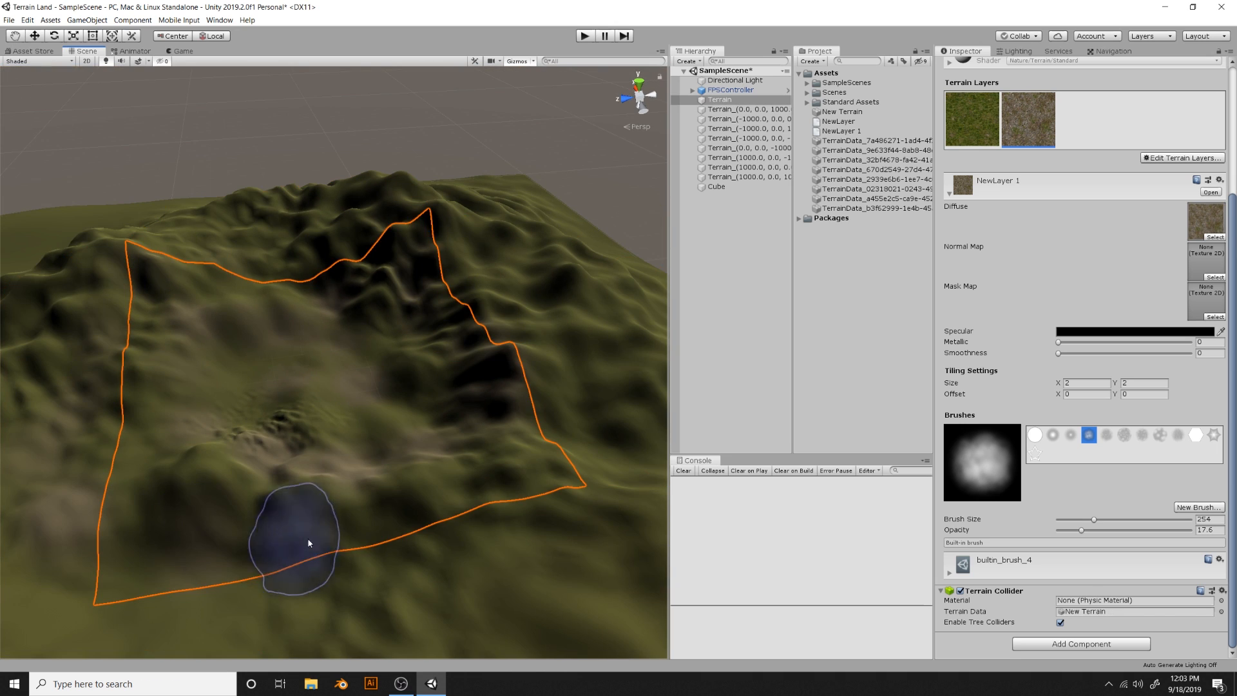
pyautogui.click(497, 202)
pyautogui.click(291, 188)
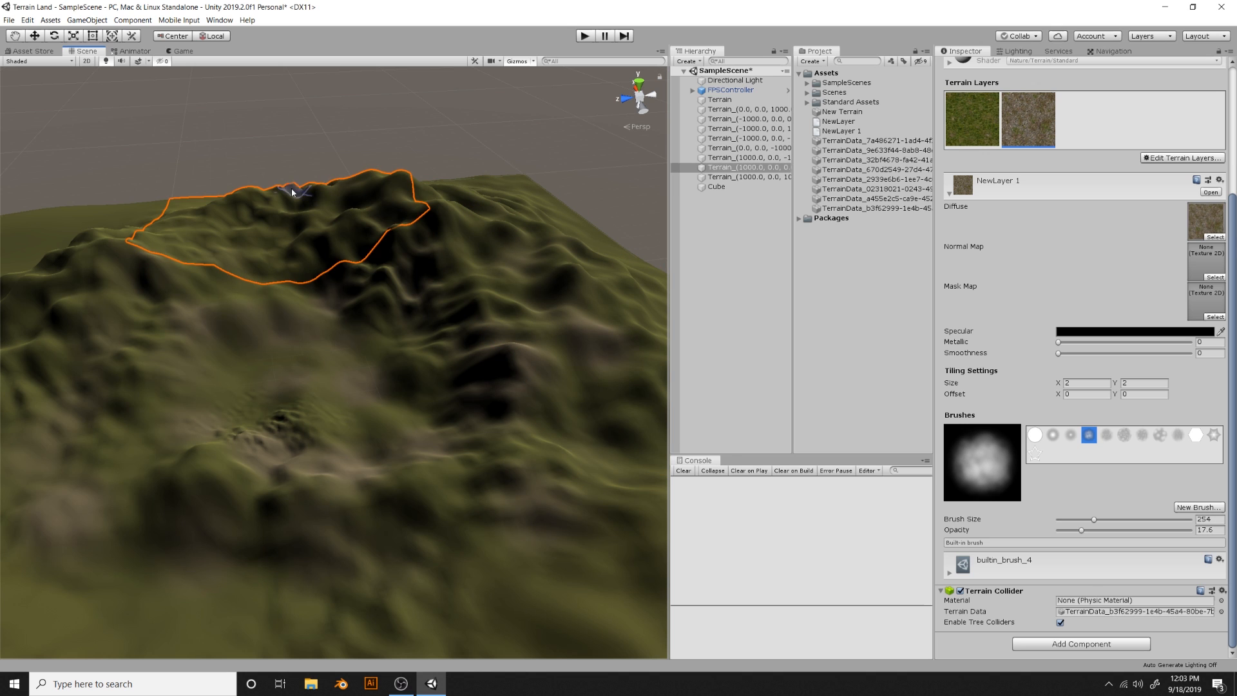
pyautogui.click(164, 290)
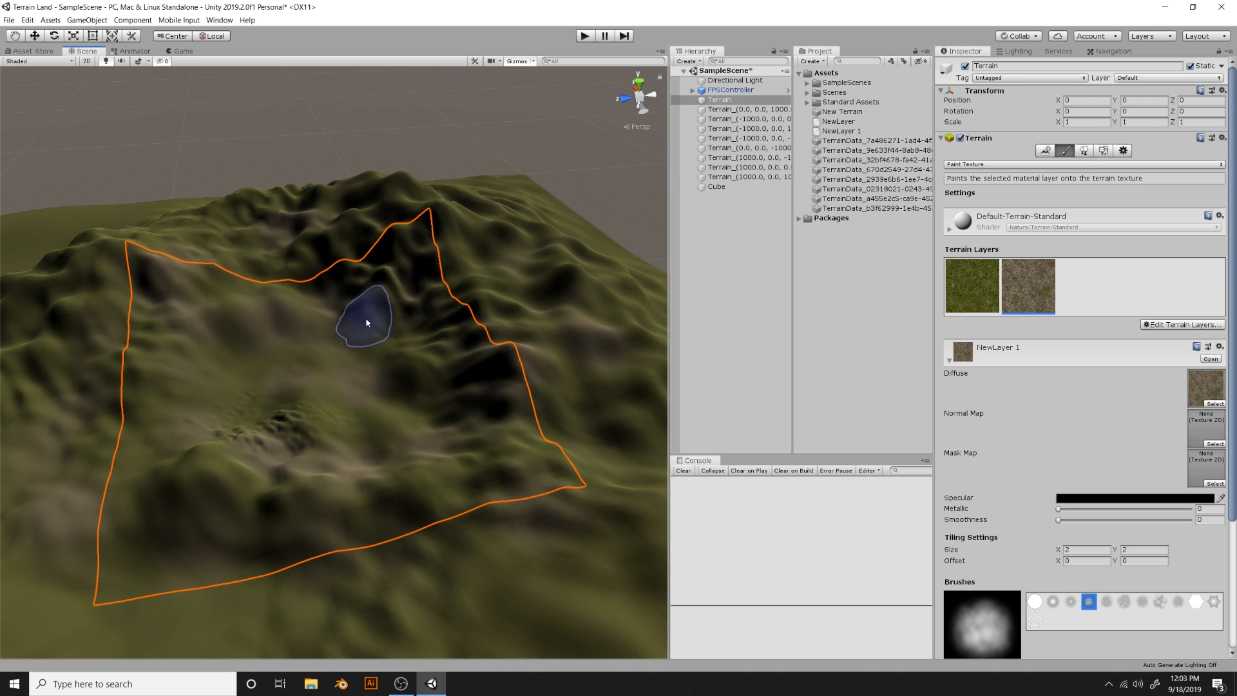
# Look at the painted hills up close and reduce the texture brush size to 104
pyautogui.press('f')
pyautogui.scroll(-6, 539, 282)
pyautogui.moveTo(509, 235)
pyautogui.mouseDown(button='right')
pyautogui.moveTo(483, 213)
pyautogui.moveTo(473, 245)
pyautogui.moveTo(334, 302)
pyautogui.moveTo(529, 298)
pyautogui.moveTo(565, 282)
pyautogui.mouseUp(button='right')
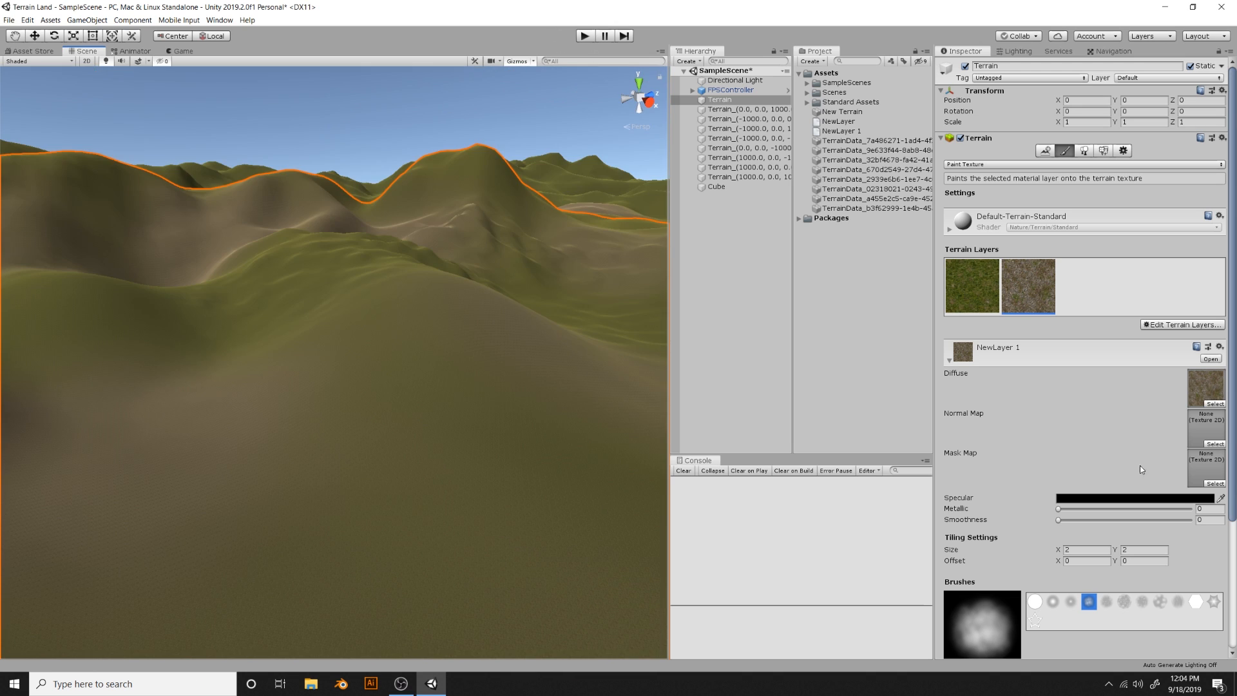
pyautogui.scroll(-5, 1127, 465)
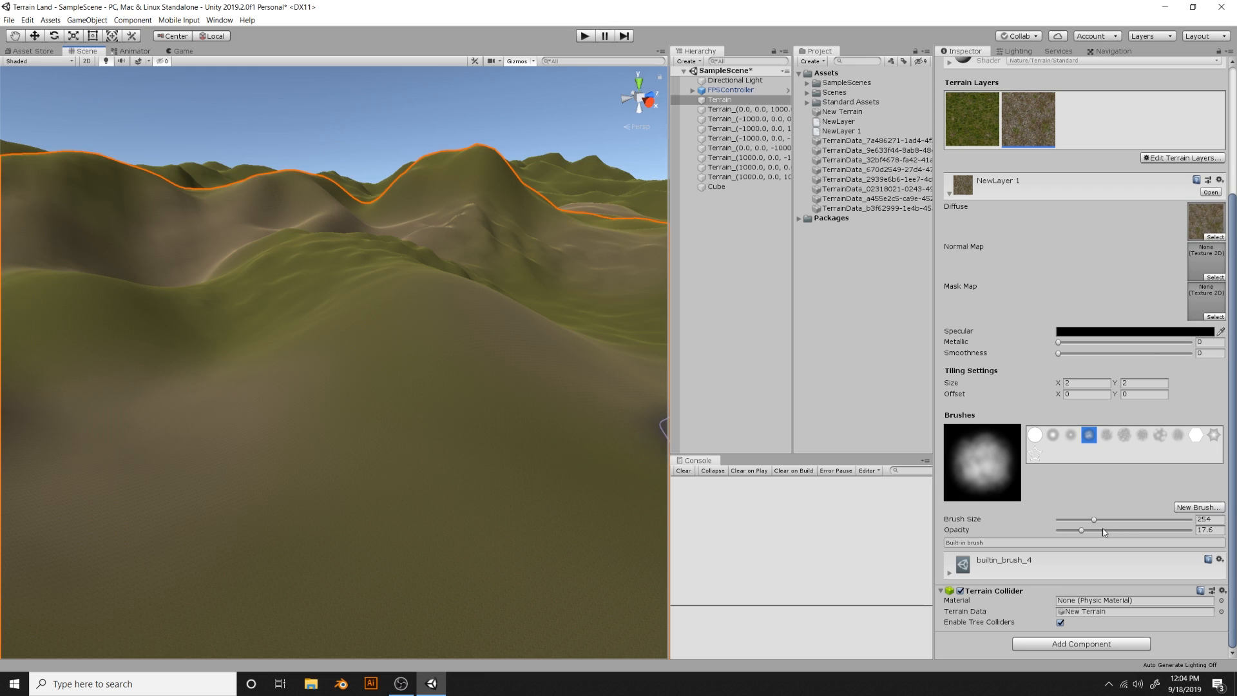
pyautogui.click(1074, 519)
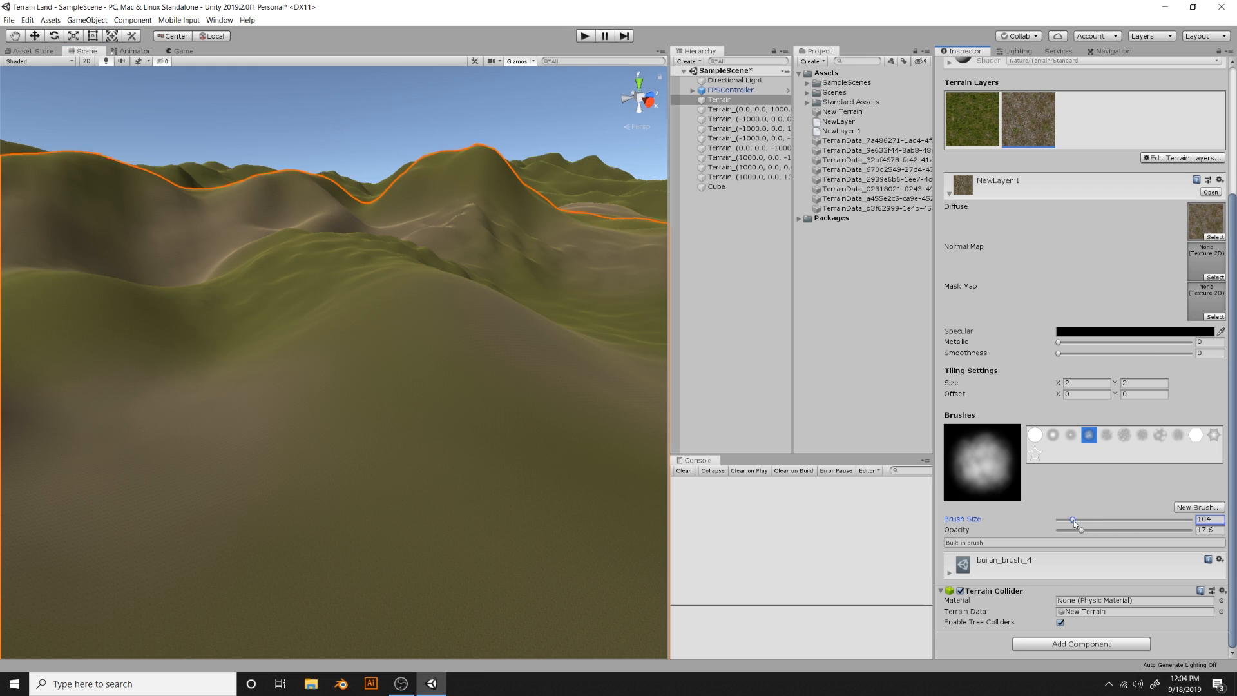
# Set the texture brush size to 15 and paint a rocky path across the original Terrain's grass with builtin_brush_4
pyautogui.moveTo(1073, 522); pyautogui.dragTo(1066, 525)
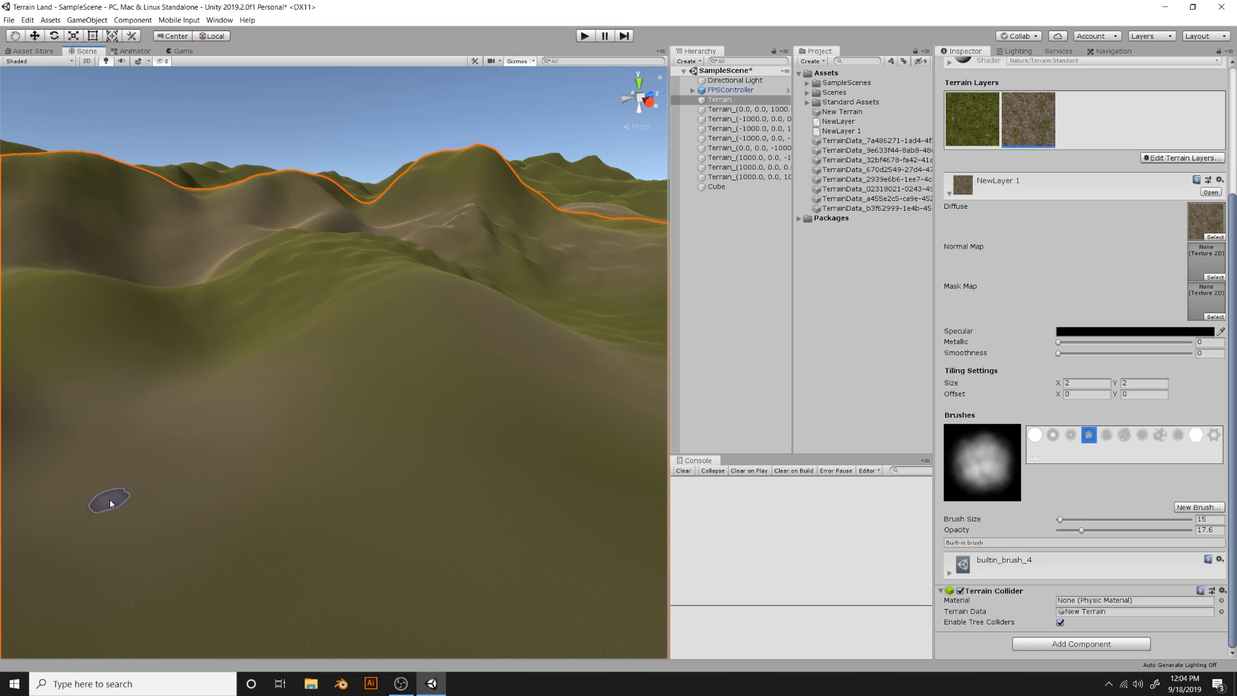
pyautogui.scroll(-5, 611, 591)
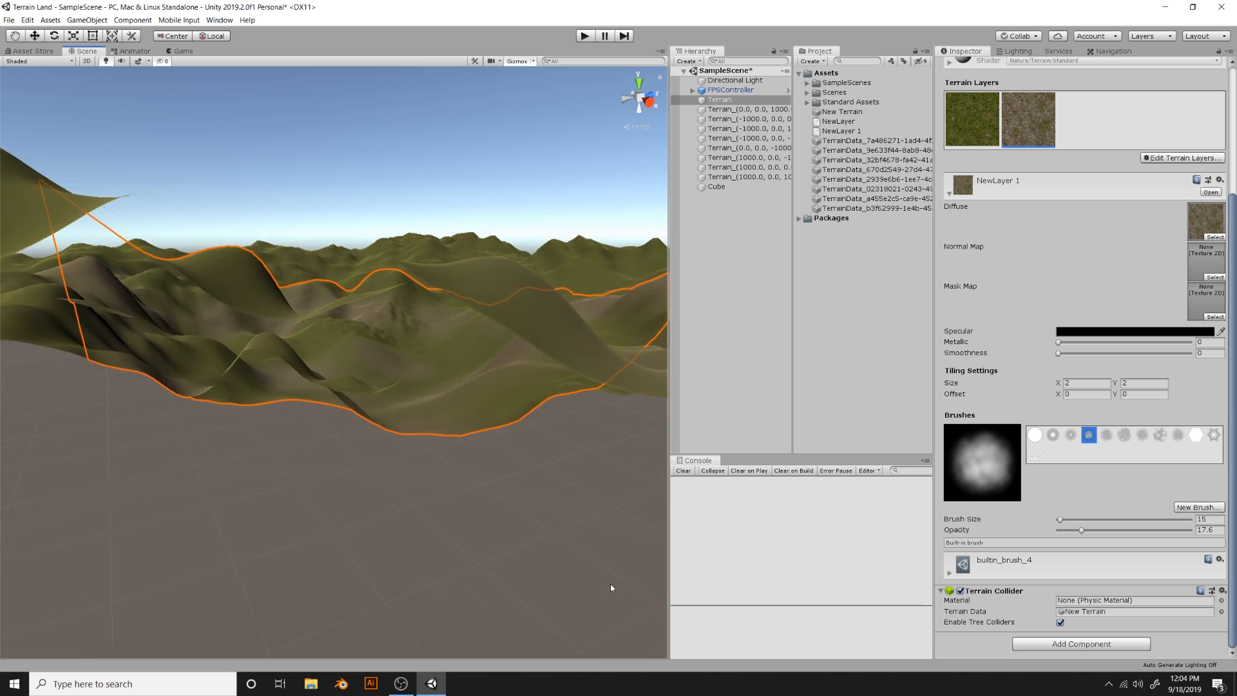
pyautogui.scroll(5, 612, 587)
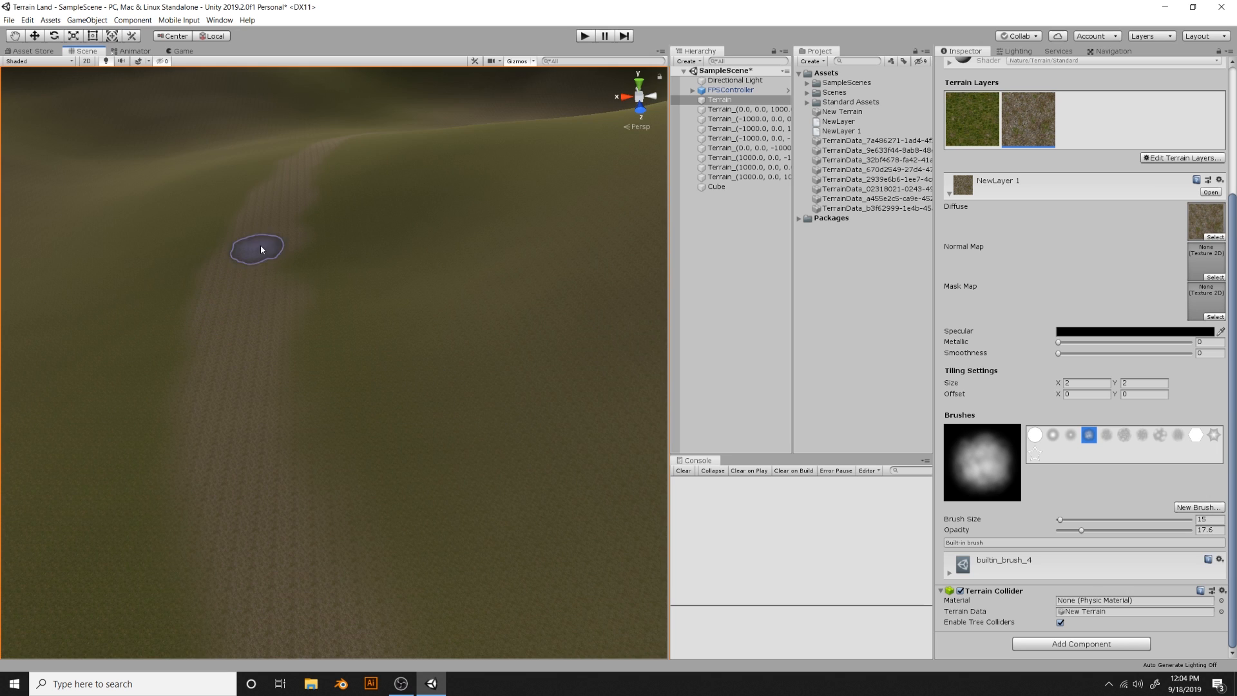
pyautogui.moveTo(339, 319)
pyautogui.keyDown('alt'); pyautogui.mouseDown()
pyautogui.moveTo(419, 419)
pyautogui.moveTo(750, 445)
pyautogui.mouseUp(); pyautogui.keyUp('alt')
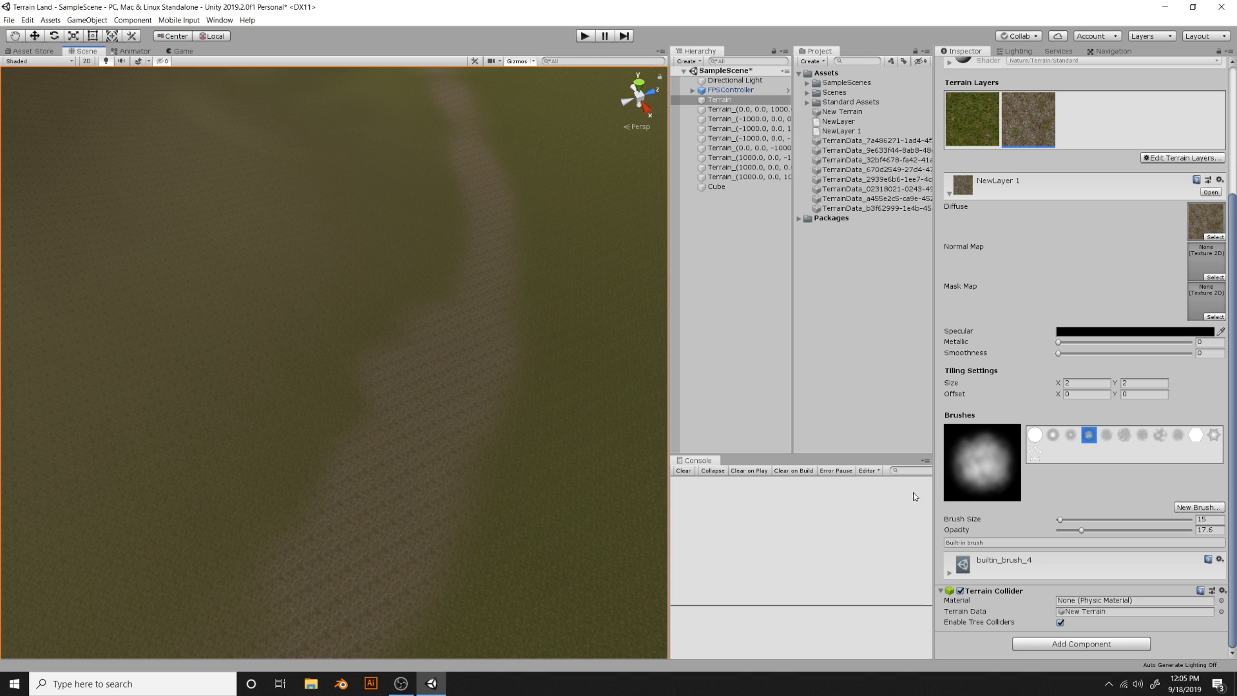
# Switch to builtin_brush_1 and paint over the narrow parts of the rocky path to widen it
pyautogui.click(1035, 435)
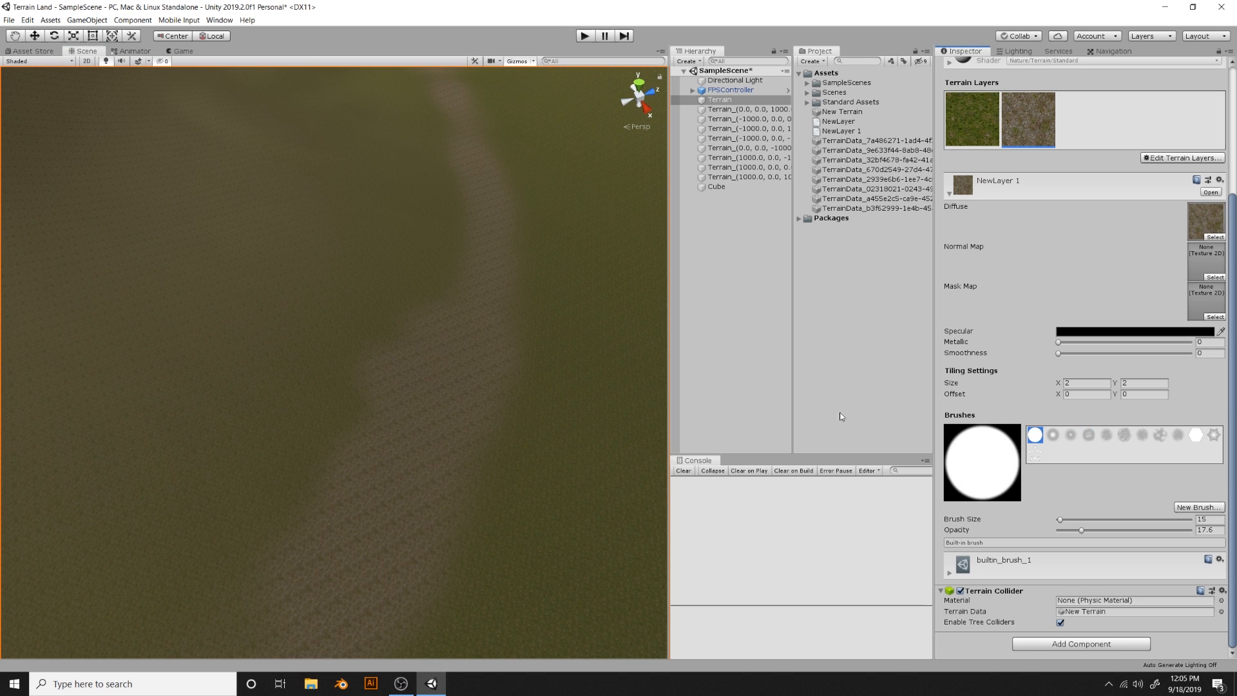
pyautogui.moveTo(485, 215)
pyautogui.mouseDown()
pyautogui.moveTo(533, 230)
pyautogui.moveTo(483, 176)
pyautogui.moveTo(480, 119)
pyautogui.mouseUp()
pyautogui.scroll(-4, 487, 422)
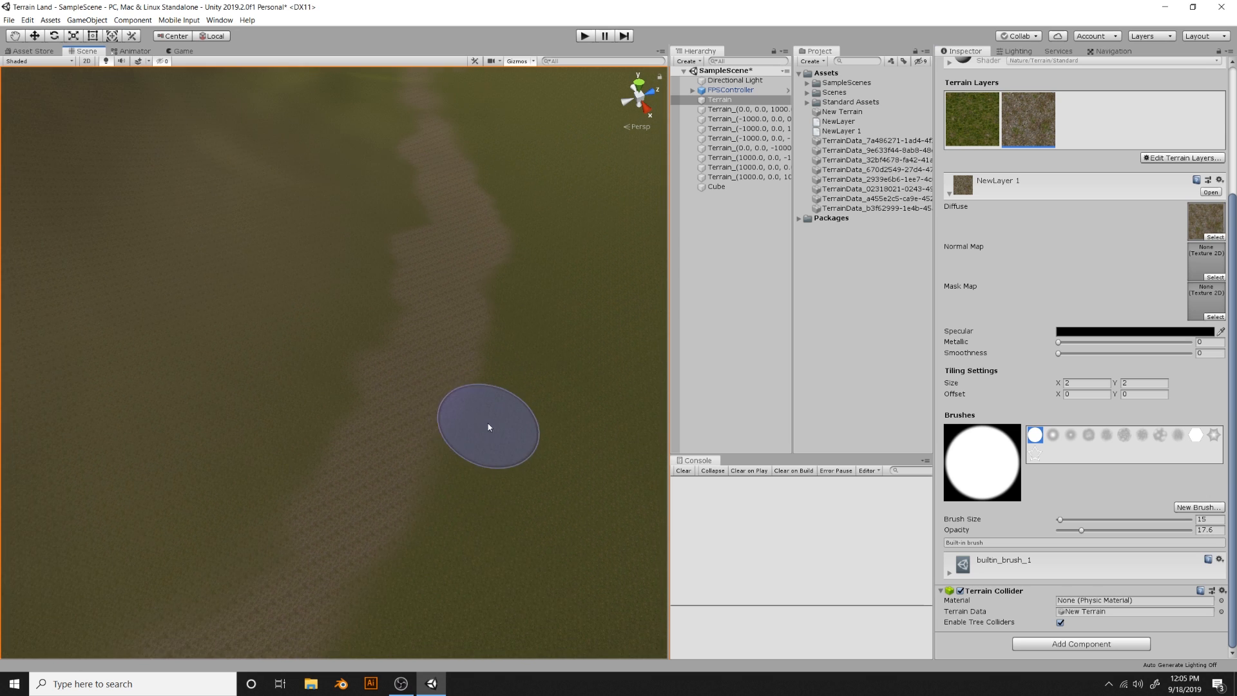
pyautogui.moveTo(489, 428)
pyautogui.keyDown('alt'); pyautogui.mouseDown()
pyautogui.moveTo(262, 436)
pyautogui.moveTo(110, 419)
pyautogui.mouseUp(); pyautogui.keyUp('alt')
pyautogui.moveTo(397, 273); pyautogui.dragTo(458, 586, button='middle')
pyautogui.moveTo(436, 339); pyautogui.dragTo(427, 257)
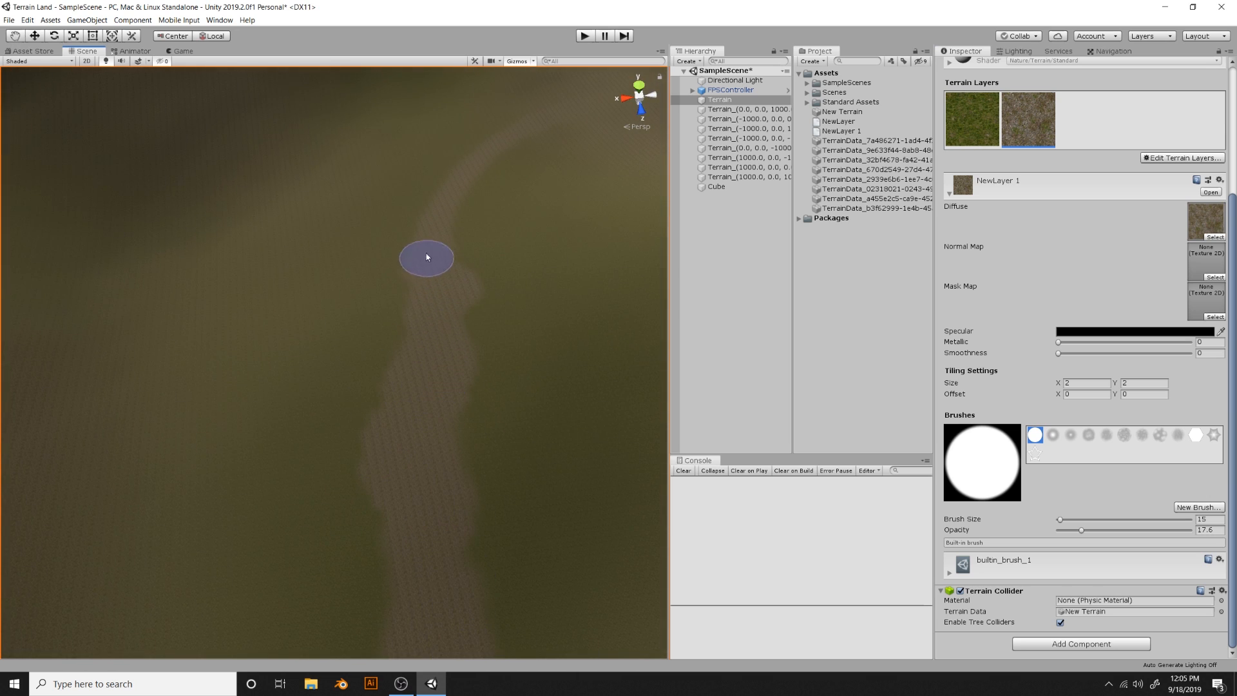
# Extend the rocky path along the valley of the original Terrain toward its far edge with builtin_brush_1
pyautogui.moveTo(475, 160); pyautogui.dragTo(342, 503, button='middle')
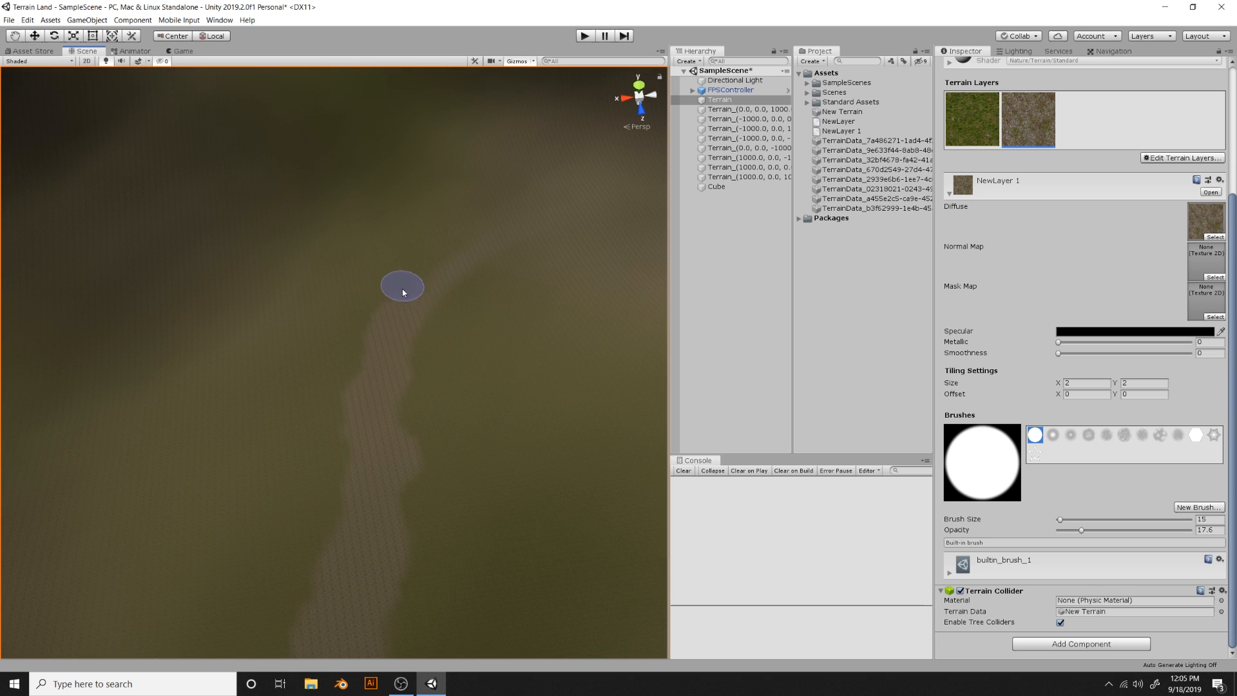
pyautogui.moveTo(485, 274)
pyautogui.mouseDown()
pyautogui.moveTo(508, 234)
pyautogui.moveTo(439, 268)
pyautogui.moveTo(491, 213)
pyautogui.moveTo(558, 202)
pyautogui.mouseUp()
pyautogui.keyDown('alt'); pyautogui.moveTo(469, 383); pyautogui.dragTo(1079, 380); pyautogui.keyUp('alt')
pyautogui.moveTo(331, 271); pyautogui.dragTo(420, 553, button='middle')
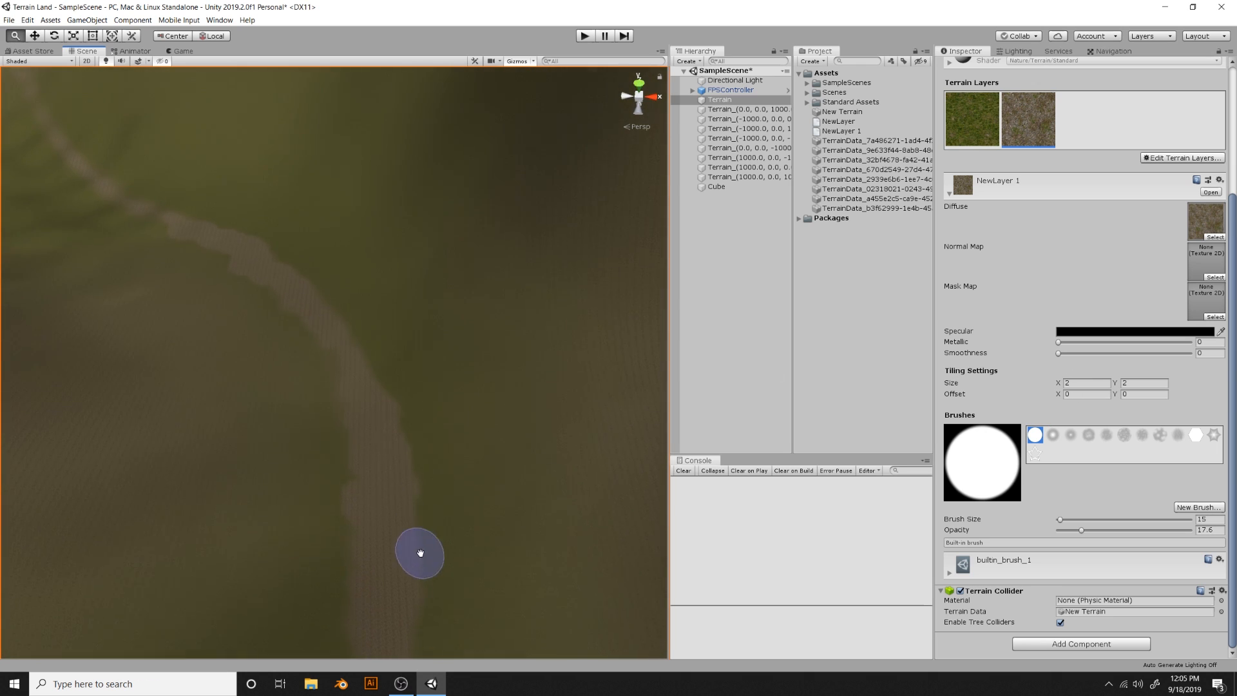
pyautogui.moveTo(250, 230); pyautogui.dragTo(632, 688, button='middle')
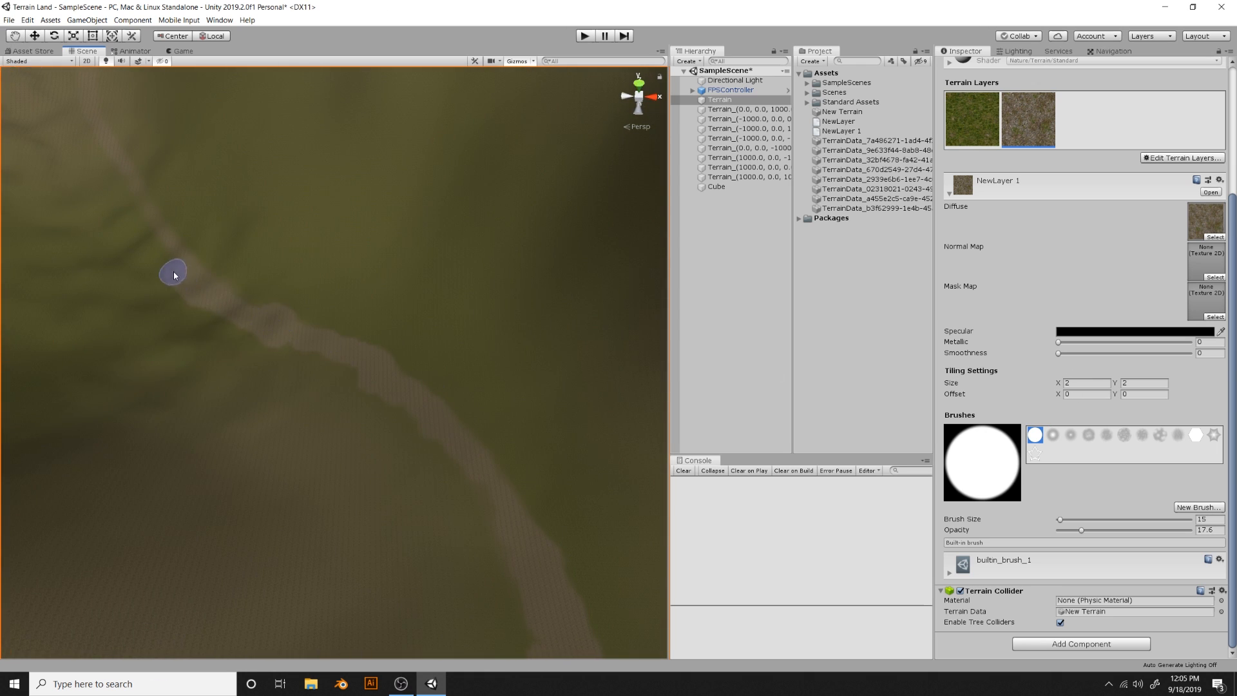
pyautogui.moveTo(205, 307); pyautogui.dragTo(646, 658, button='middle')
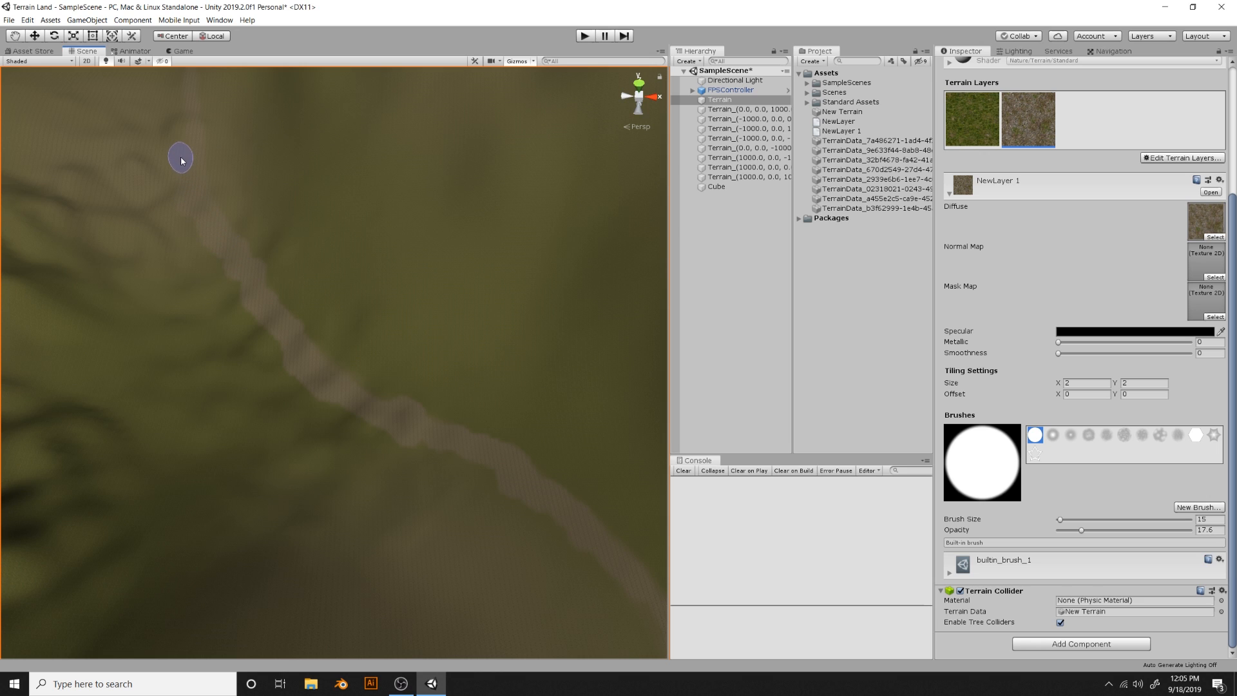
pyautogui.moveTo(187, 106); pyautogui.dragTo(548, 657, button='middle')
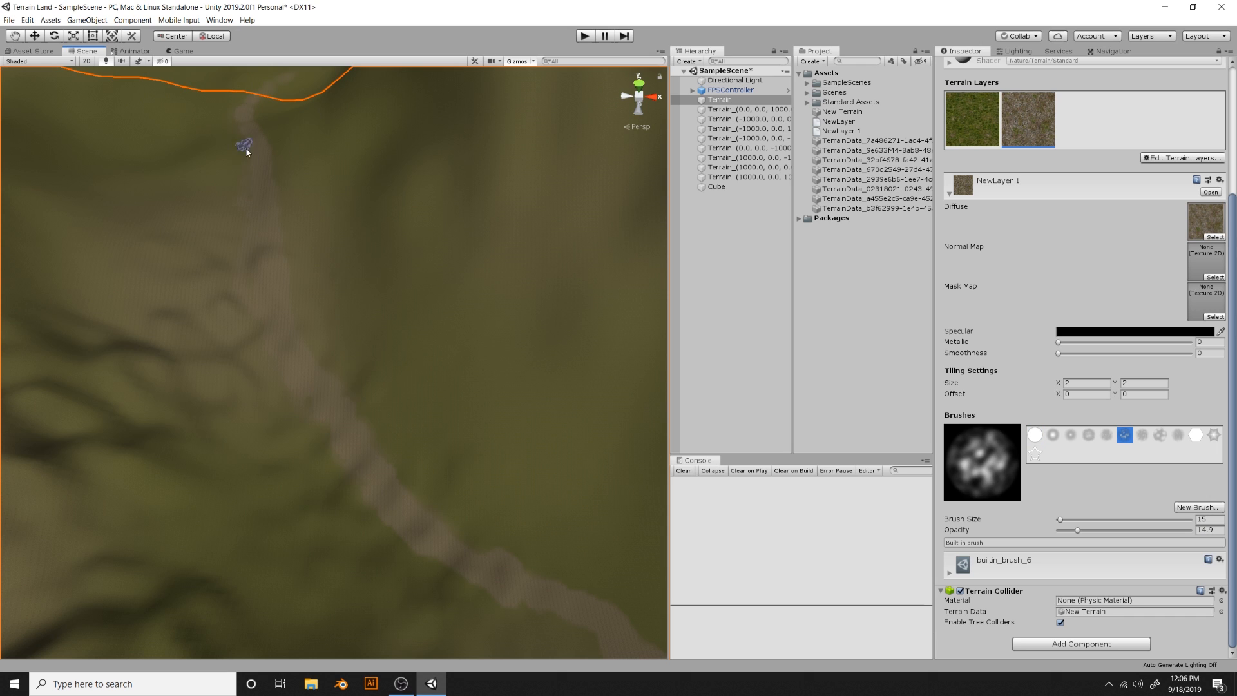
# Paint uneven rocky patches beside the path with builtin_brush_6 at size 15 and opacity 14.9
pyautogui.moveTo(246, 152); pyautogui.dragTo(340, 422, button='middle')
pyautogui.moveTo(263, 473); pyautogui.dragTo(207, 512)
pyautogui.moveTo(392, 389)
pyautogui.mouseDown(button='right')
pyautogui.moveTo(193, 445)
pyautogui.moveTo(269, 314)
pyautogui.moveTo(406, 292)
pyautogui.moveTo(397, 268)
pyautogui.moveTo(239, 316)
pyautogui.moveTo(163, 430)
pyautogui.mouseUp(button='right')
# Play the scene and walk through the landscape in first person to check the painted path and slopes
pyautogui.click(585, 36)
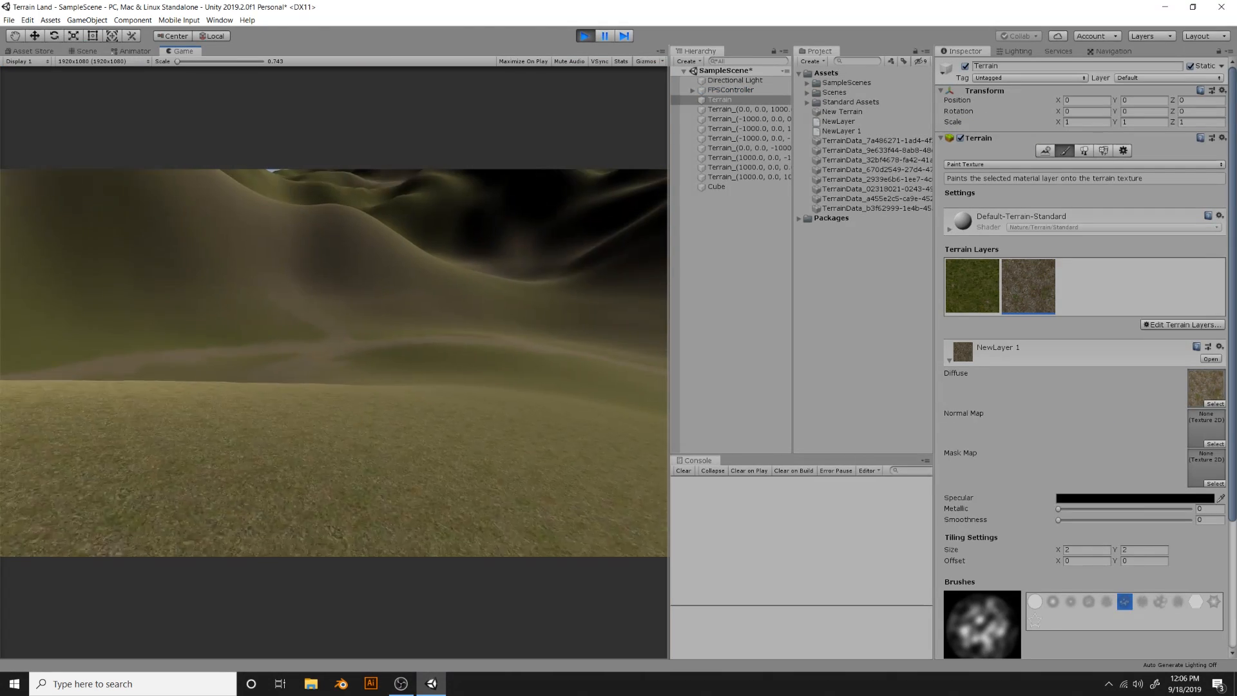
pyautogui.press('w')
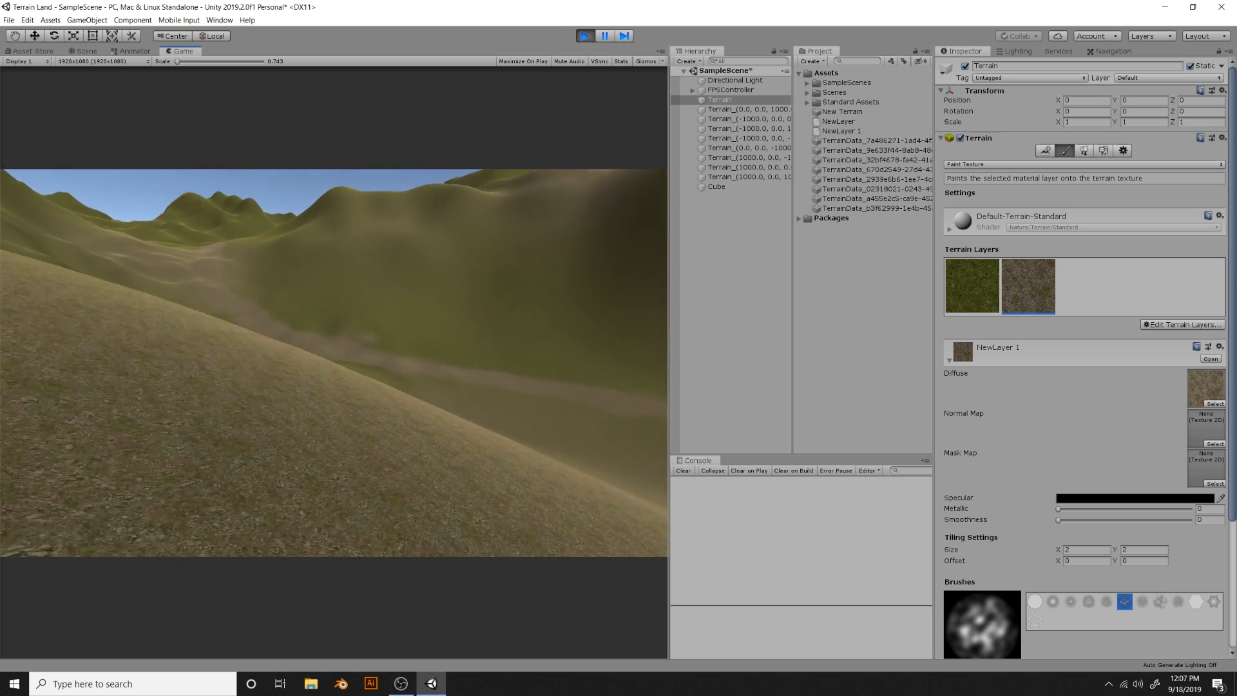
pyautogui.press('w')
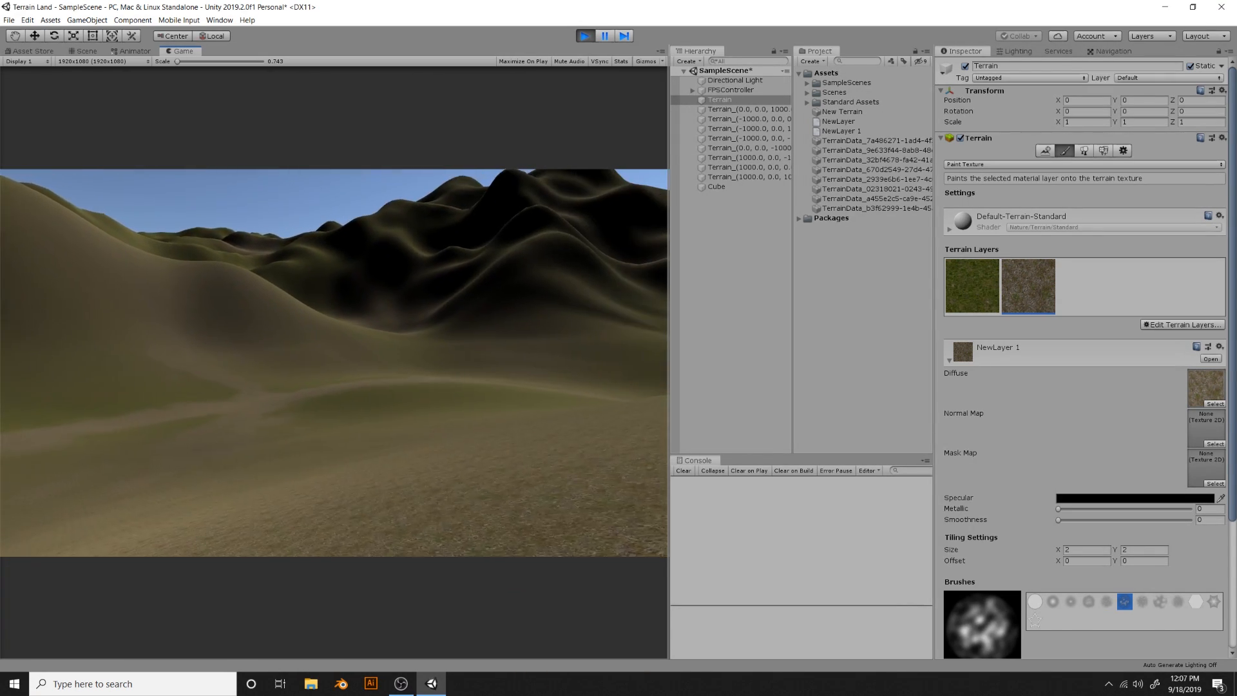
pyautogui.press('w')
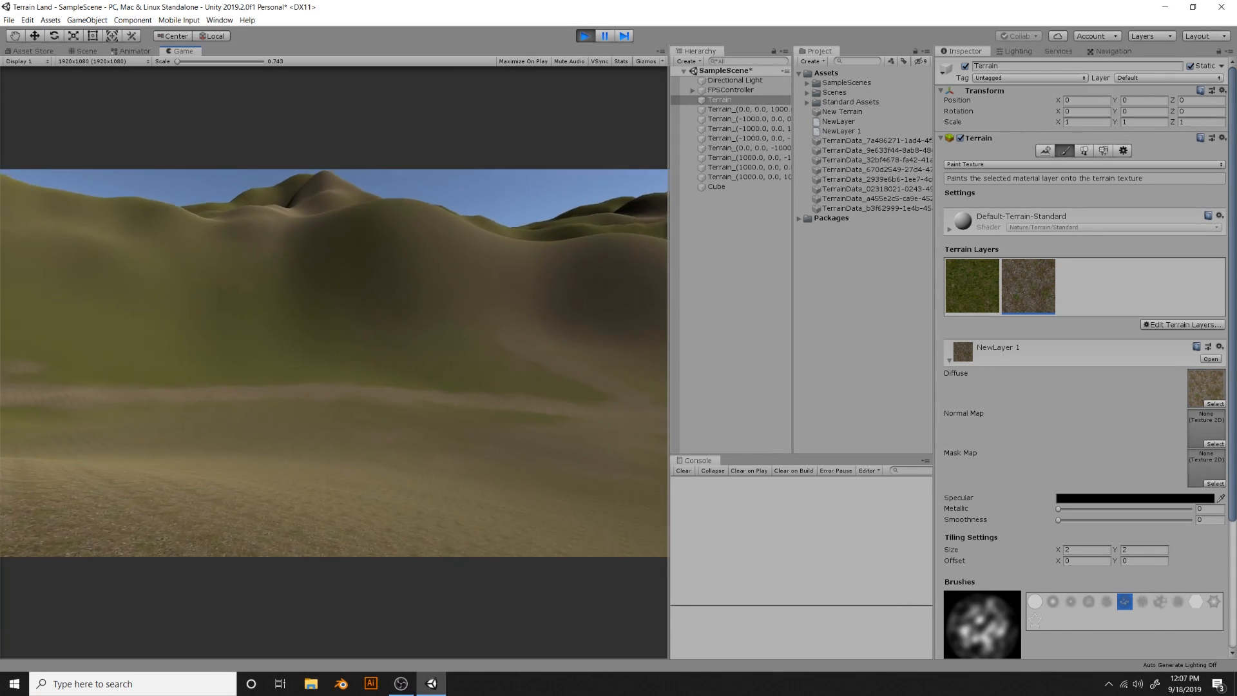
pyautogui.press('w')
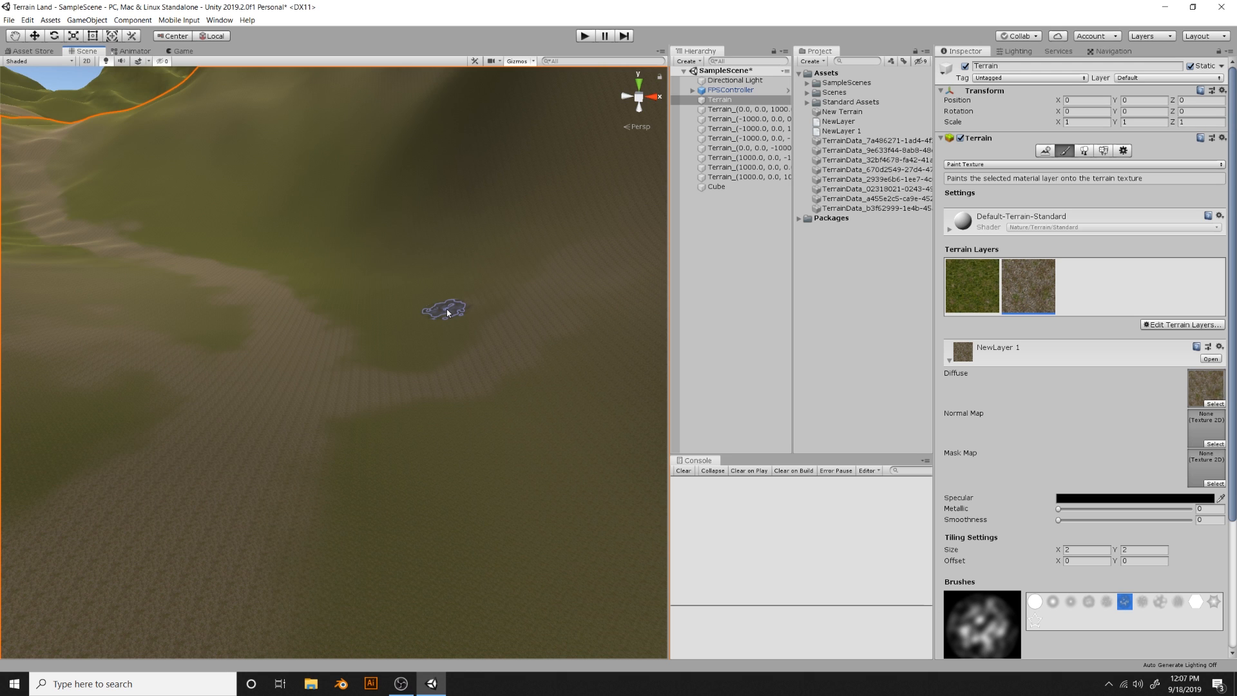
# Switch the original Terrain to Paint Details and start adding a grass texture
pyautogui.keyDown('alt'); pyautogui.moveTo(446, 308); pyautogui.dragTo(593, 309); pyautogui.keyUp('alt')
pyautogui.moveTo(594, 310)
pyautogui.keyDown('alt'); pyautogui.mouseDown(button='right')
pyautogui.moveTo(596, 262)
pyautogui.moveTo(630, 328)
pyautogui.mouseUp(button='right'); pyautogui.keyUp('alt')
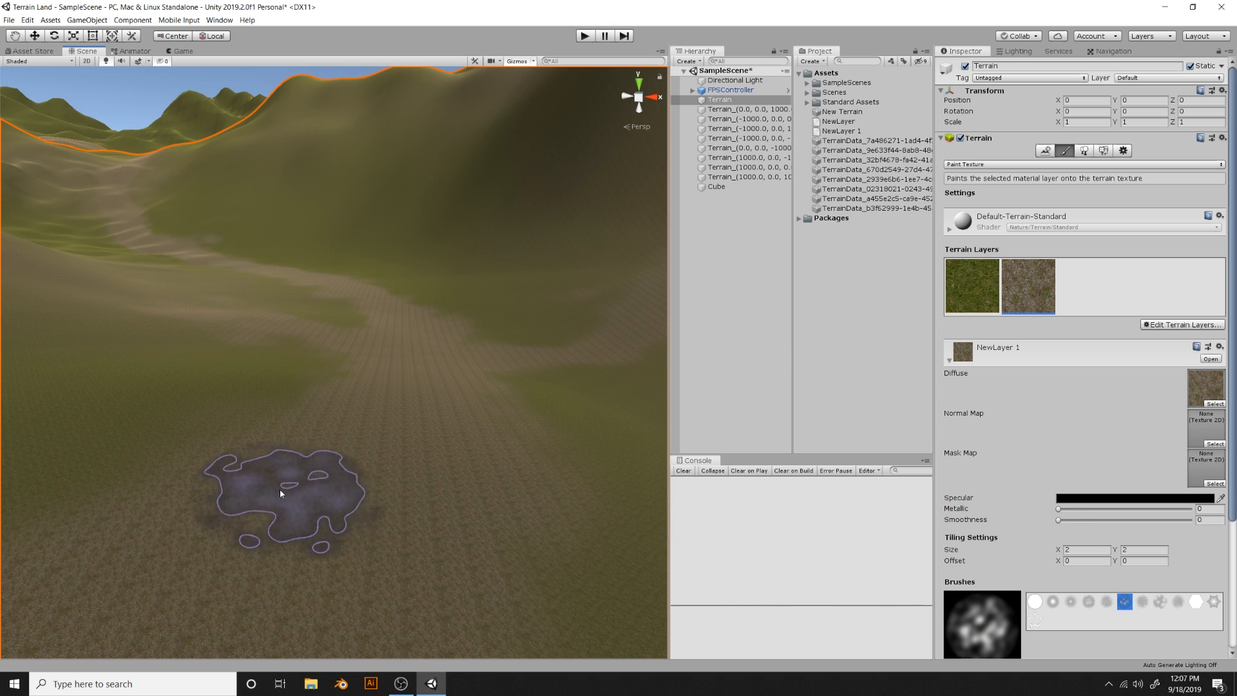
pyautogui.moveTo(417, 492); pyautogui.dragTo(435, 428, button='right')
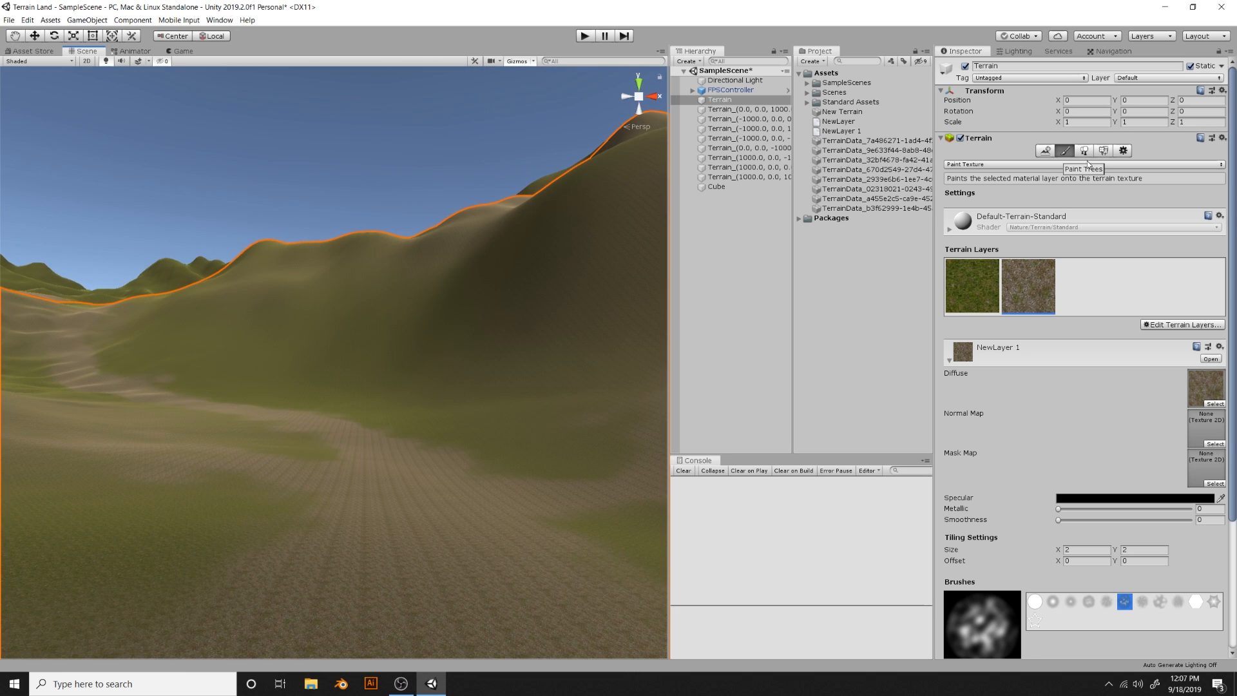
pyautogui.click(1103, 151)
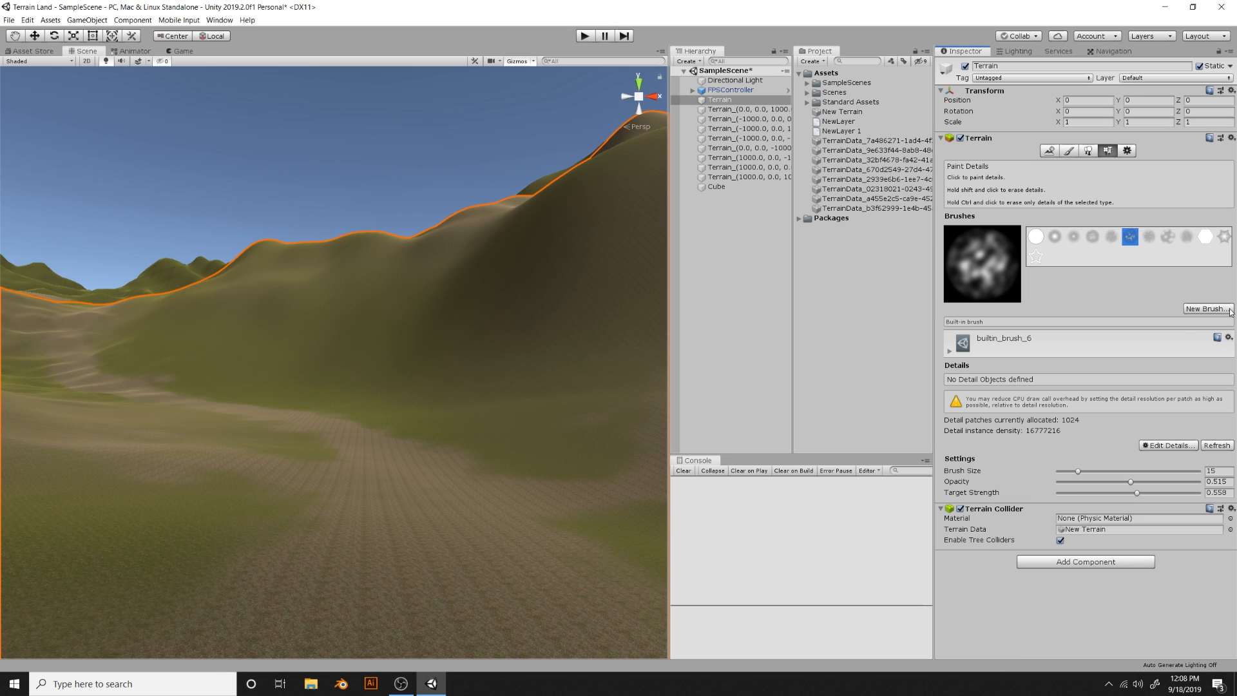
pyautogui.click(1180, 444)
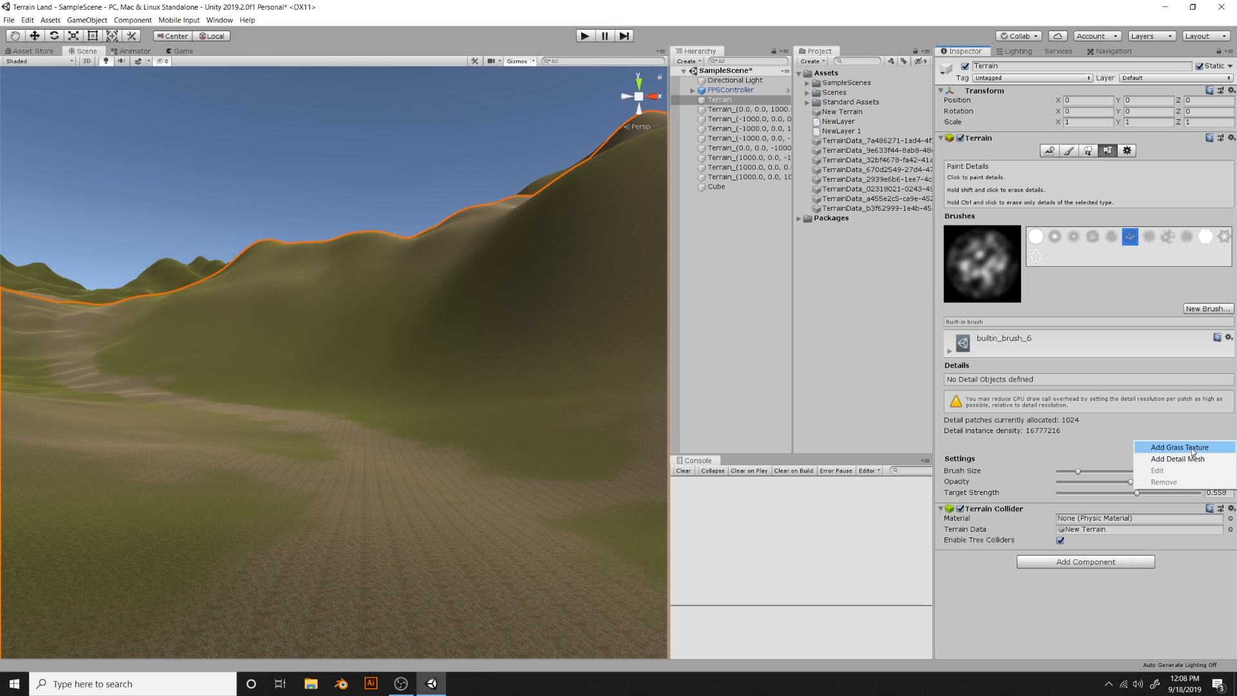
pyautogui.click(1191, 449)
pyautogui.moveTo(152, 10); pyautogui.dragTo(711, 205)
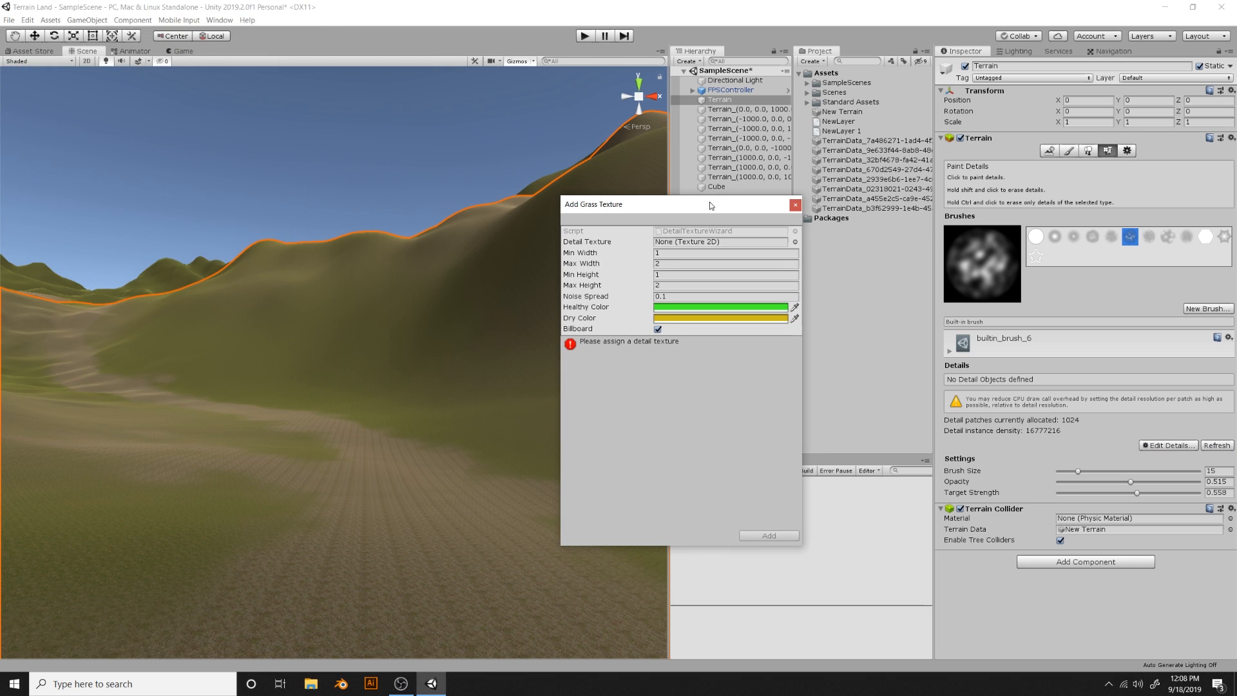
# Search the textures for grass, assign GrassFrond02AlbedoAlpha as the detail texture and add it to the terrain details
pyautogui.click(795, 243)
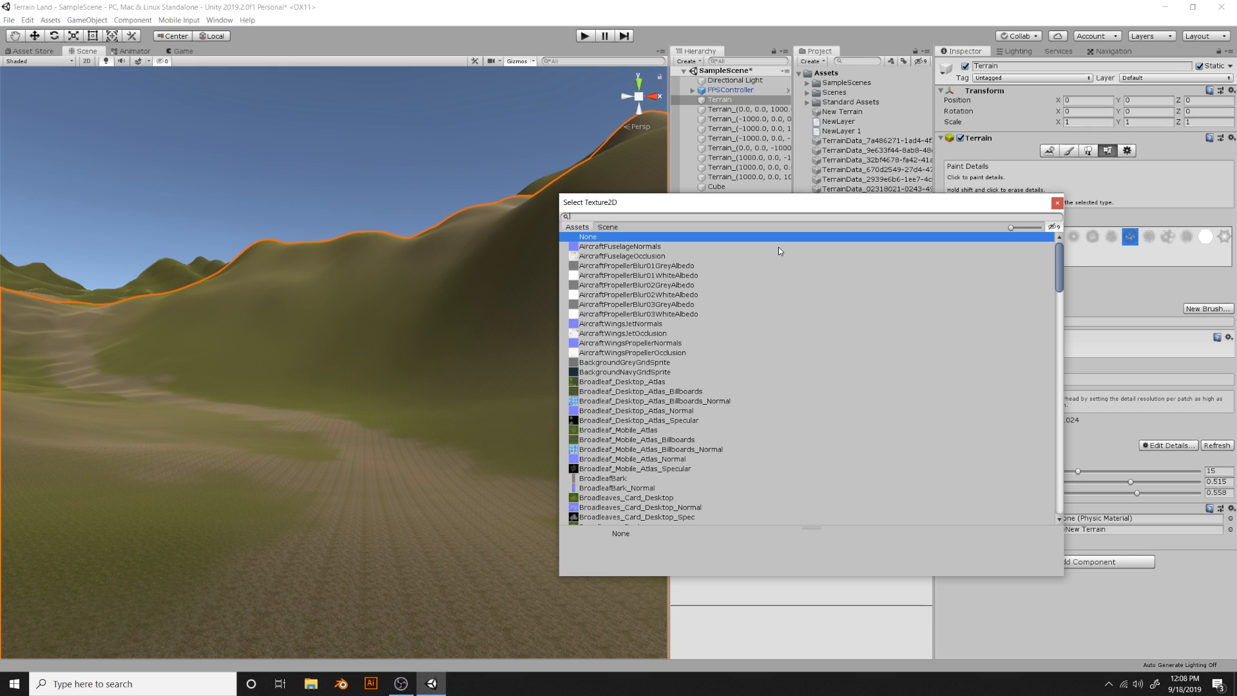
pyautogui.write('grass')
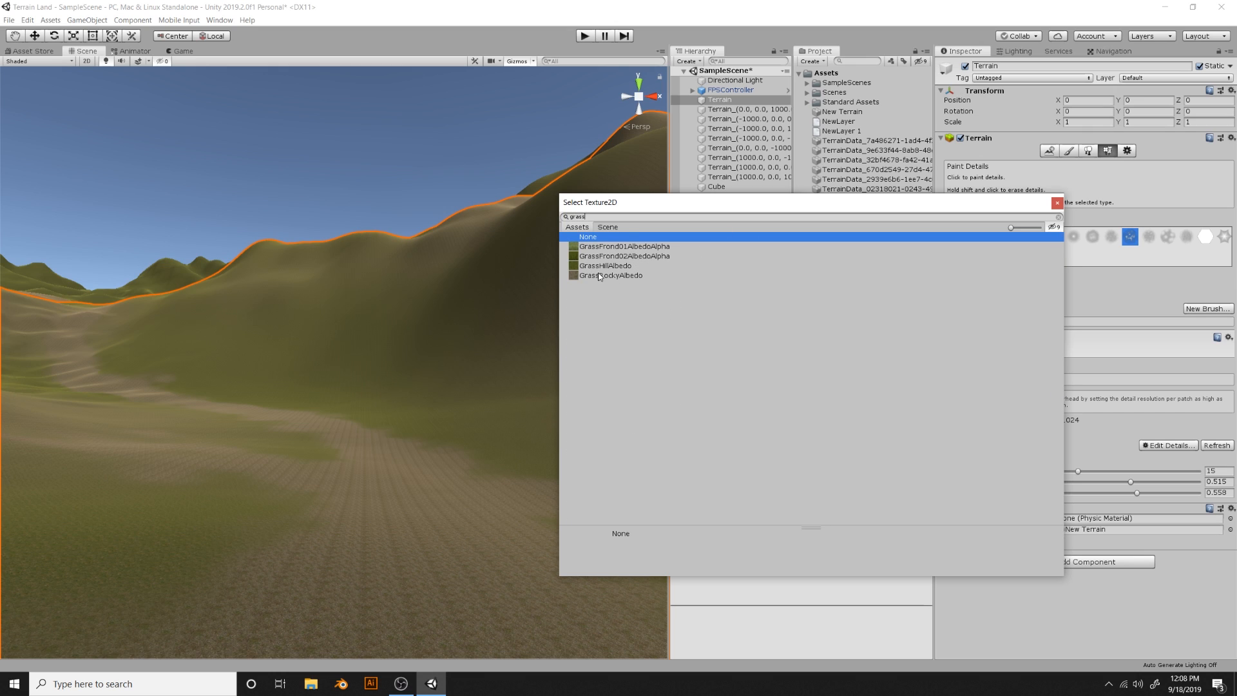
pyautogui.click(599, 276)
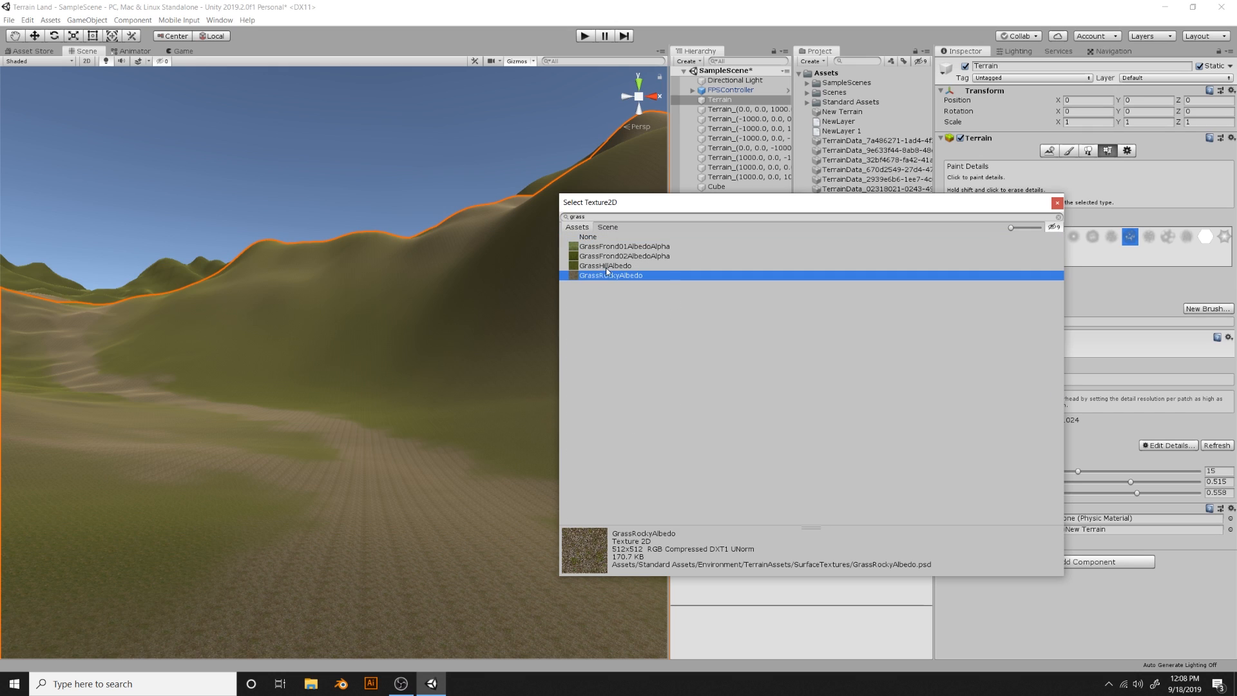
pyautogui.click(609, 265)
pyautogui.click(614, 257)
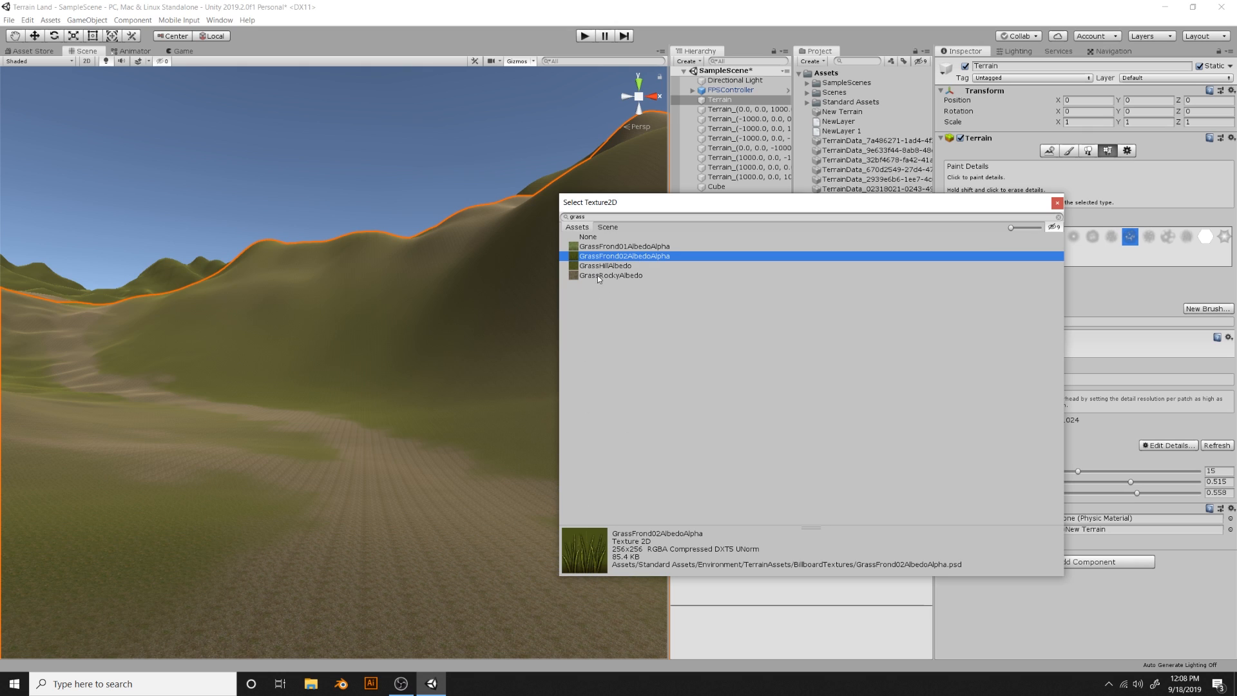
pyautogui.doubleClick(614, 257)
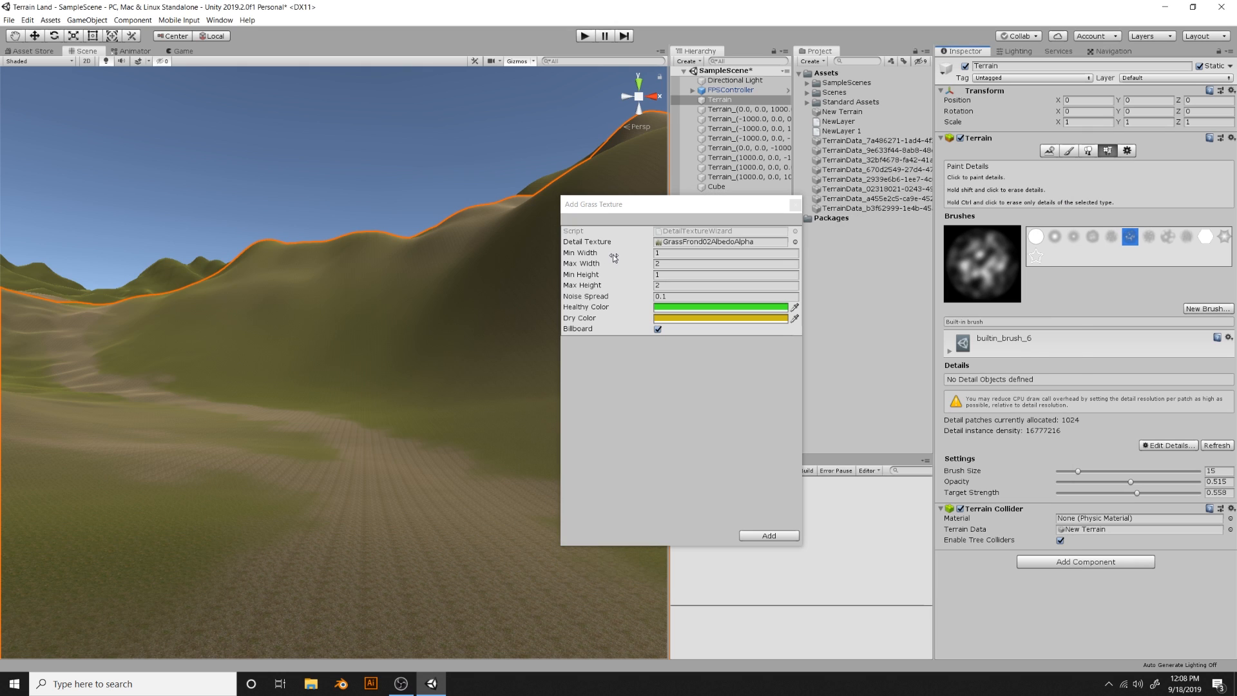
pyautogui.moveTo(682, 210); pyautogui.dragTo(708, 195)
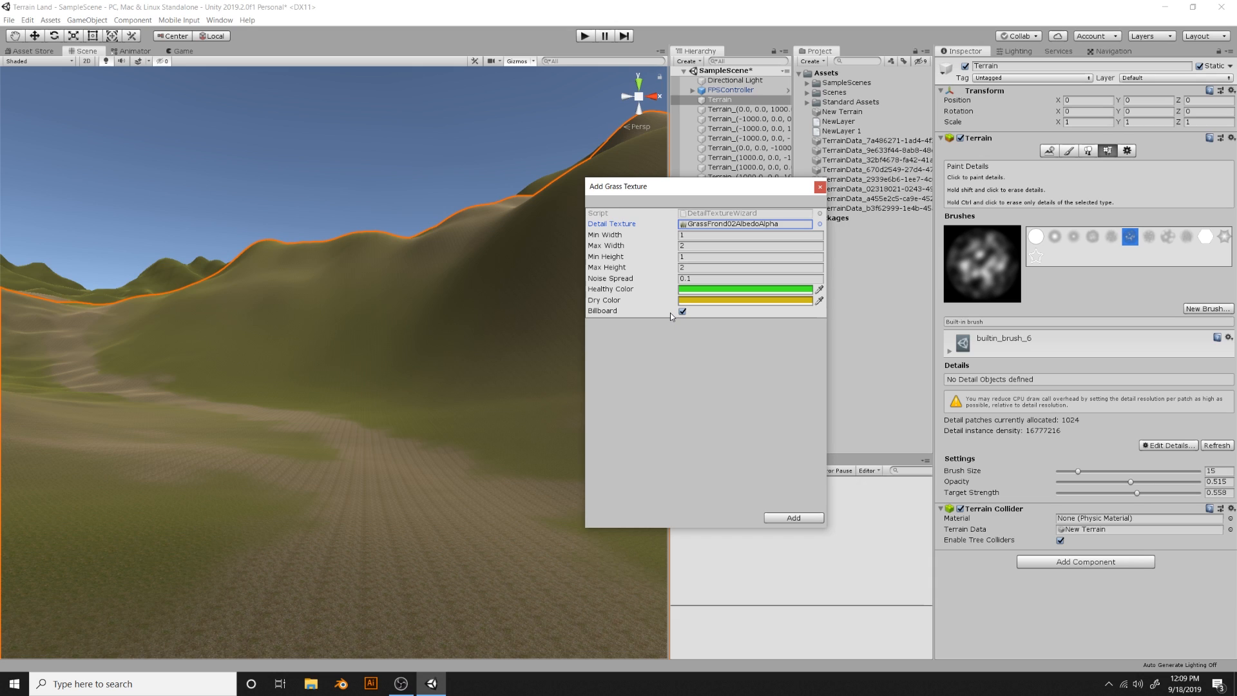
pyautogui.click(793, 518)
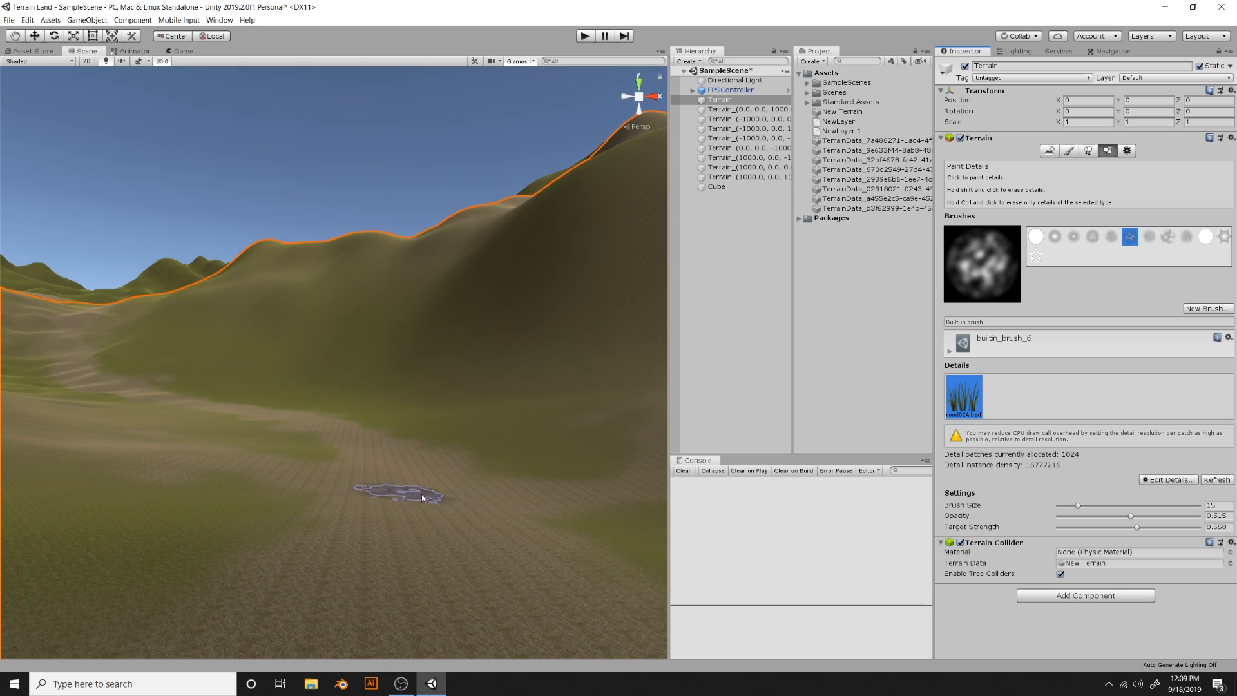
# Paint grass tufts on the green slope beside the rocky path with builtin_brush_6 at brush size 15
pyautogui.scroll(5, 399, 496)
pyautogui.moveTo(277, 477)
pyautogui.keyDown('alt'); pyautogui.mouseDown()
pyautogui.moveTo(359, 439)
pyautogui.moveTo(358, 519)
pyautogui.mouseUp(); pyautogui.keyUp('alt')
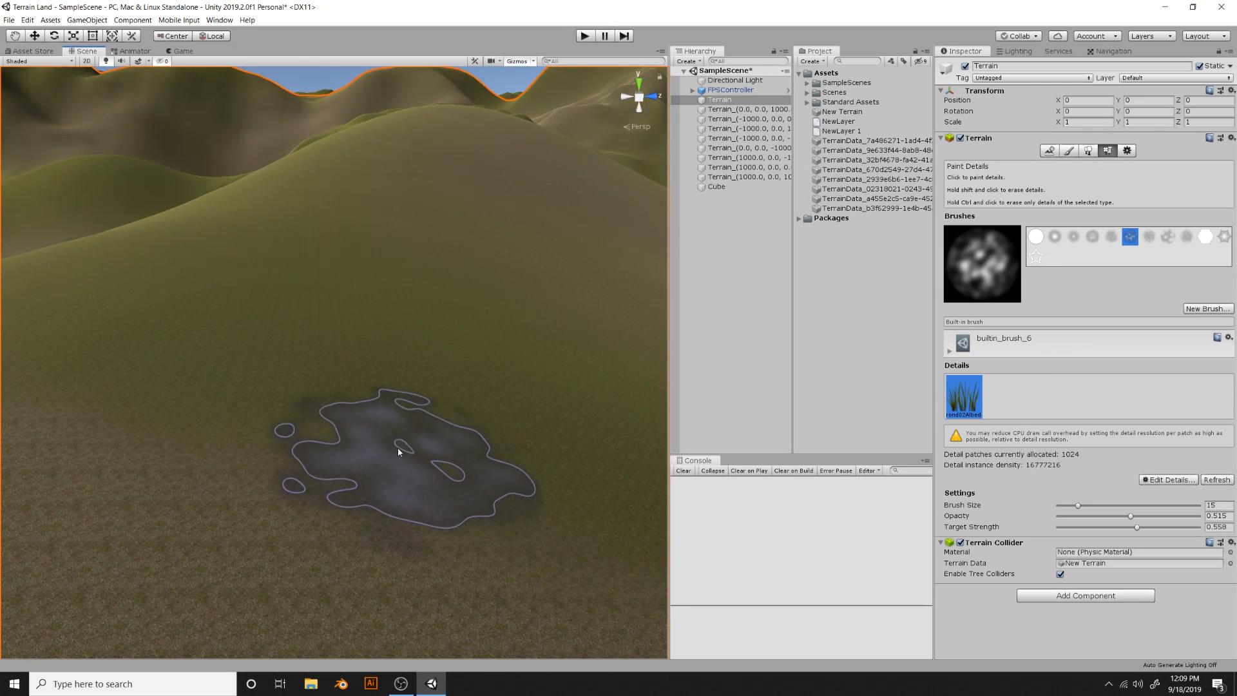
pyautogui.moveTo(400, 450)
pyautogui.mouseDown()
pyautogui.moveTo(335, 386)
pyautogui.moveTo(389, 429)
pyautogui.mouseUp()
pyautogui.moveTo(562, 456); pyautogui.dragTo(702, 425, button='right')
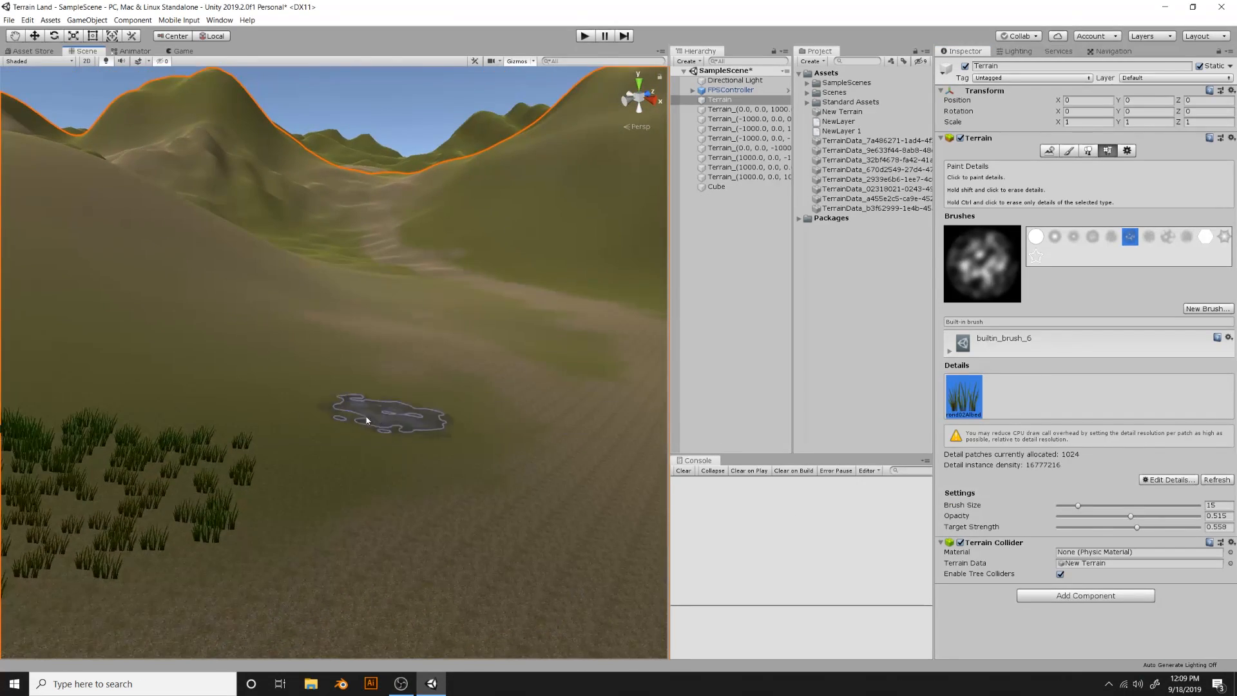
pyautogui.moveTo(364, 420); pyautogui.dragTo(320, 412)
pyautogui.moveTo(316, 415)
pyautogui.mouseDown(button='right')
pyautogui.moveTo(98, 463)
pyautogui.moveTo(234, 358)
pyautogui.mouseUp(button='right')
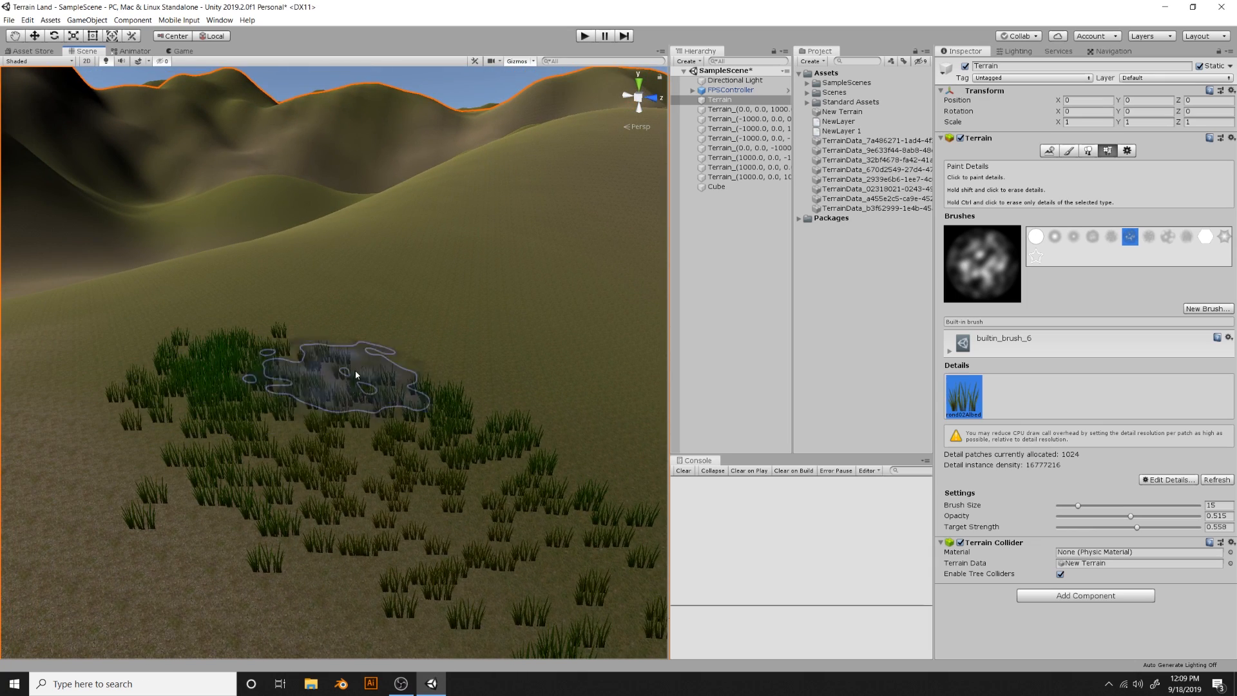
# Paint more clumps of grass along the edge of the rocky path at the foot of the slope
pyautogui.moveTo(552, 414)
pyautogui.mouseDown(button='right')
pyautogui.moveTo(202, 420)
pyautogui.moveTo(248, 358)
pyautogui.moveTo(309, 409)
pyautogui.moveTo(265, 383)
pyautogui.mouseUp(button='right')
pyautogui.moveTo(305, 394); pyautogui.dragTo(126, 423)
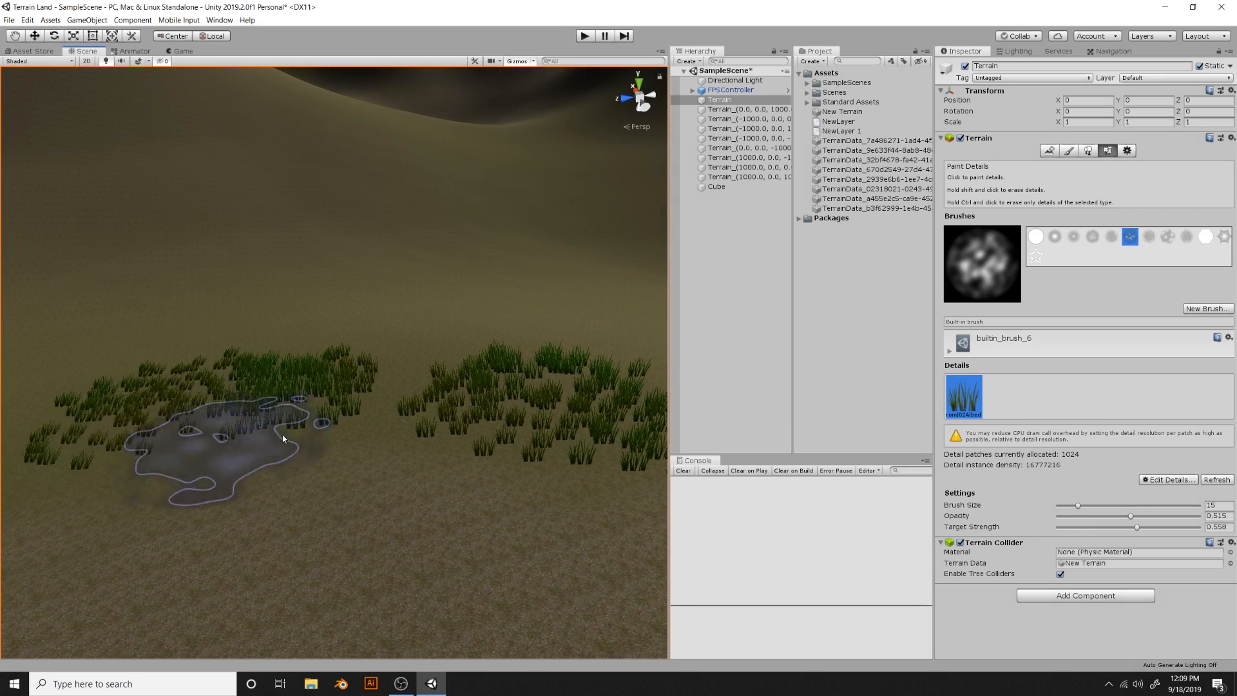
pyautogui.moveTo(281, 436); pyautogui.dragTo(117, 427, button='right')
pyautogui.moveTo(323, 423)
pyautogui.mouseDown()
pyautogui.moveTo(220, 392)
pyautogui.moveTo(254, 339)
pyautogui.mouseUp()
pyautogui.moveTo(254, 338); pyautogui.dragTo(133, 347, button='right')
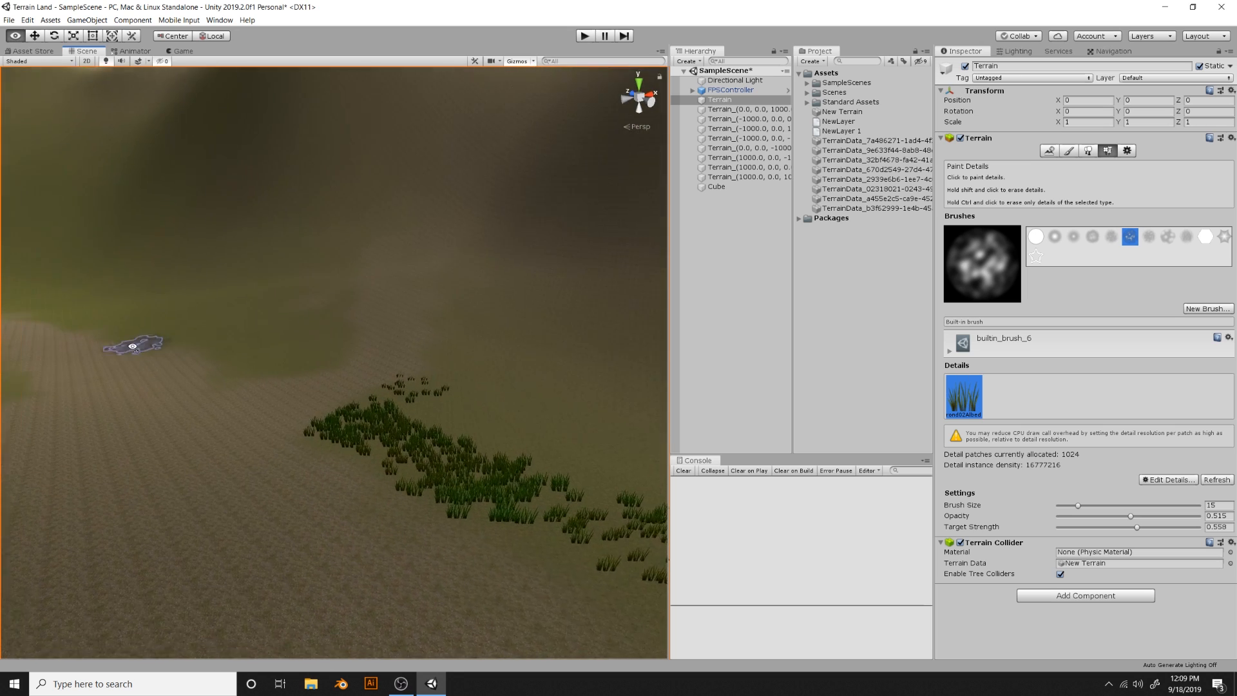
pyautogui.scroll(8, 276, 342)
pyautogui.moveTo(276, 341); pyautogui.dragTo(254, 331)
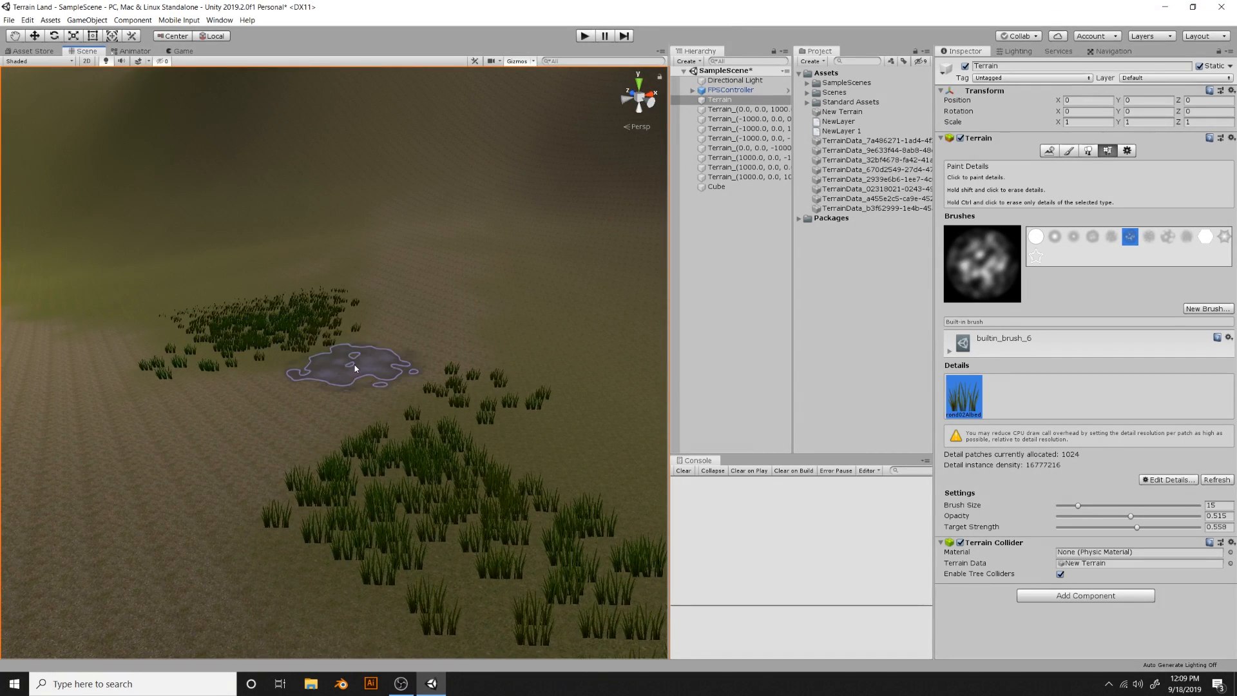
# Reduce the detail brush to size 5.7 and its opacity to 0.163 for sparser grass painting
pyautogui.moveTo(354, 365); pyautogui.dragTo(362, 342, button='right')
pyautogui.moveTo(455, 357)
pyautogui.mouseDown(button='right')
pyautogui.moveTo(210, 386)
pyautogui.moveTo(247, 401)
pyautogui.mouseUp(button='right')
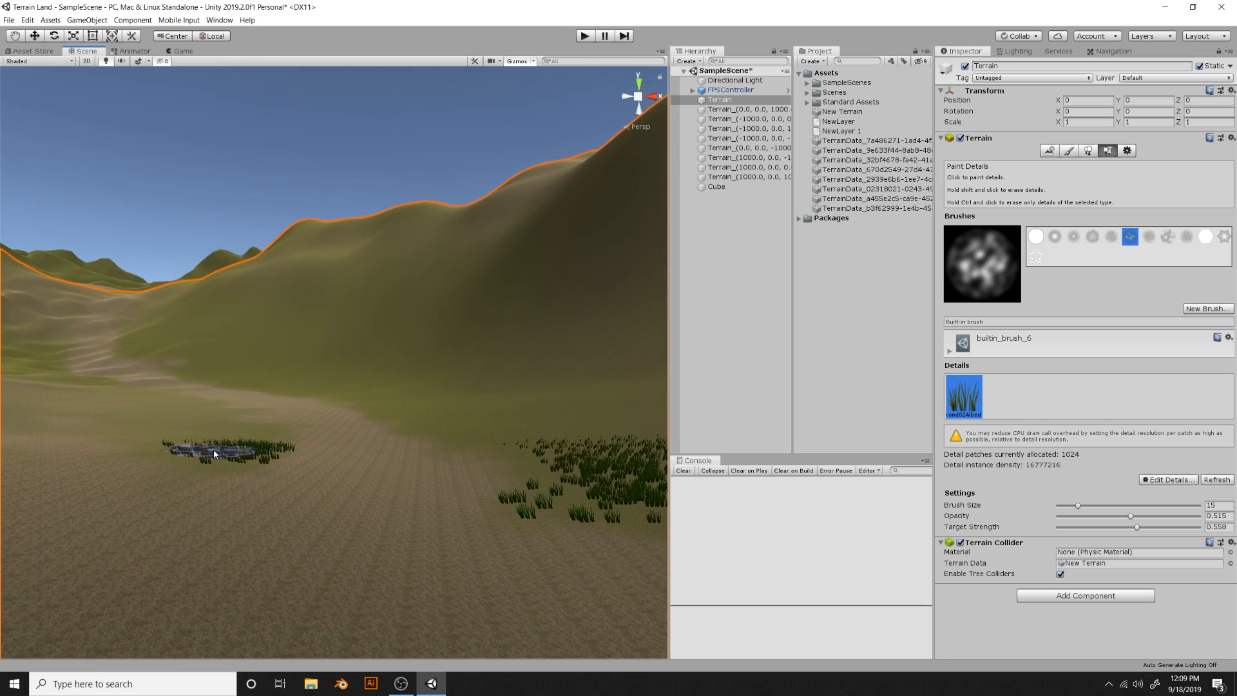
pyautogui.moveTo(192, 433)
pyautogui.mouseDown(button='right')
pyautogui.moveTo(613, 412)
pyautogui.moveTo(657, 435)
pyautogui.mouseUp(button='right')
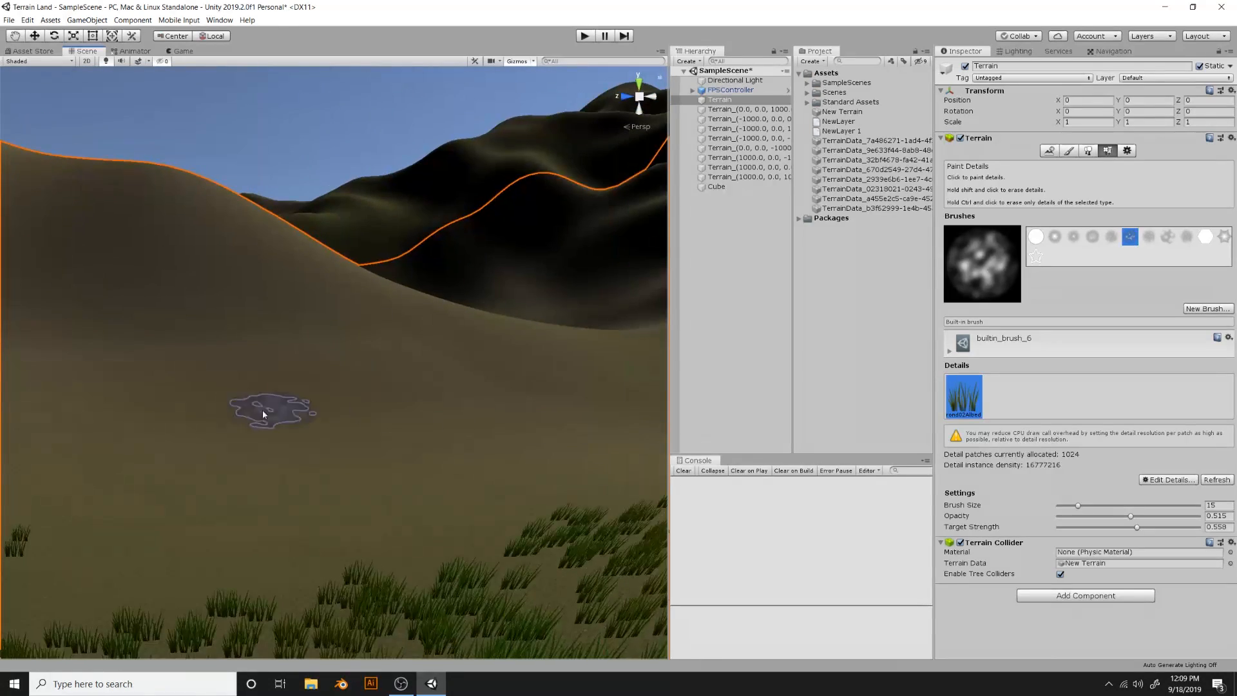
pyautogui.moveTo(448, 493)
pyautogui.mouseDown(button='right')
pyautogui.moveTo(613, 480)
pyautogui.moveTo(664, 463)
pyautogui.mouseUp(button='right')
pyautogui.moveTo(442, 511); pyautogui.dragTo(619, 491, button='right')
pyautogui.moveTo(400, 470)
pyautogui.mouseDown(button='right')
pyautogui.moveTo(609, 469)
pyautogui.moveTo(266, 459)
pyautogui.mouseUp(button='right')
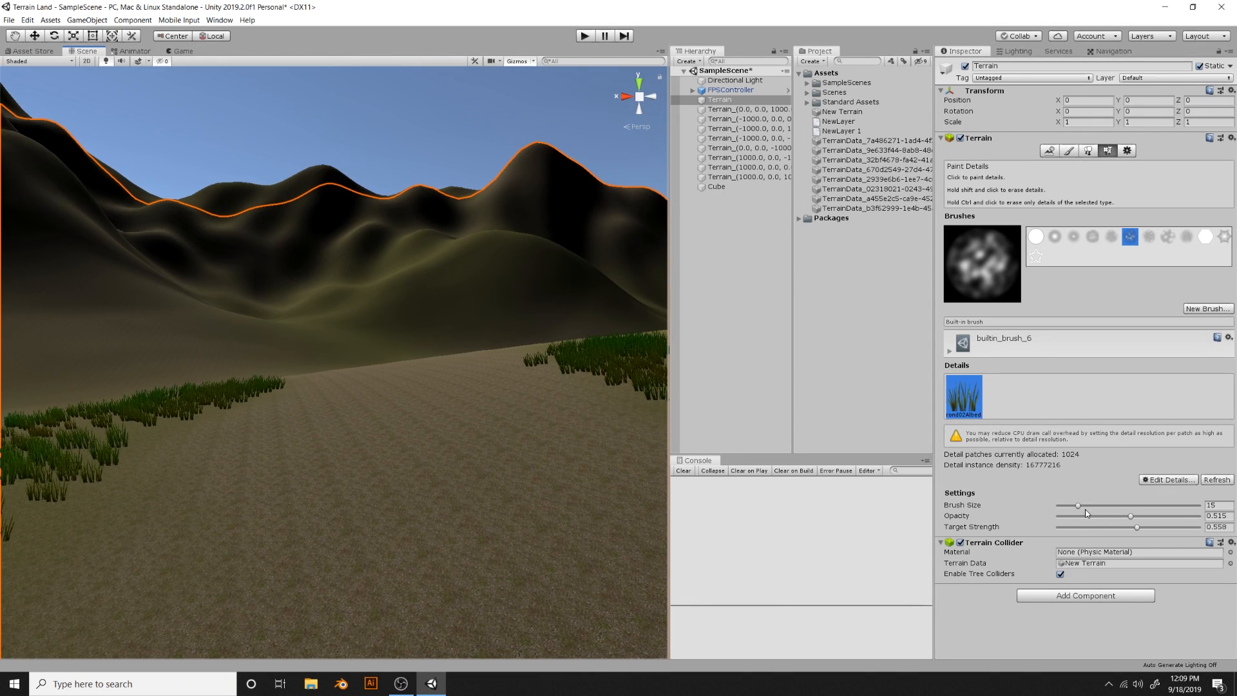
pyautogui.click(1067, 507)
pyautogui.moveTo(442, 373); pyautogui.dragTo(276, 359, button='right')
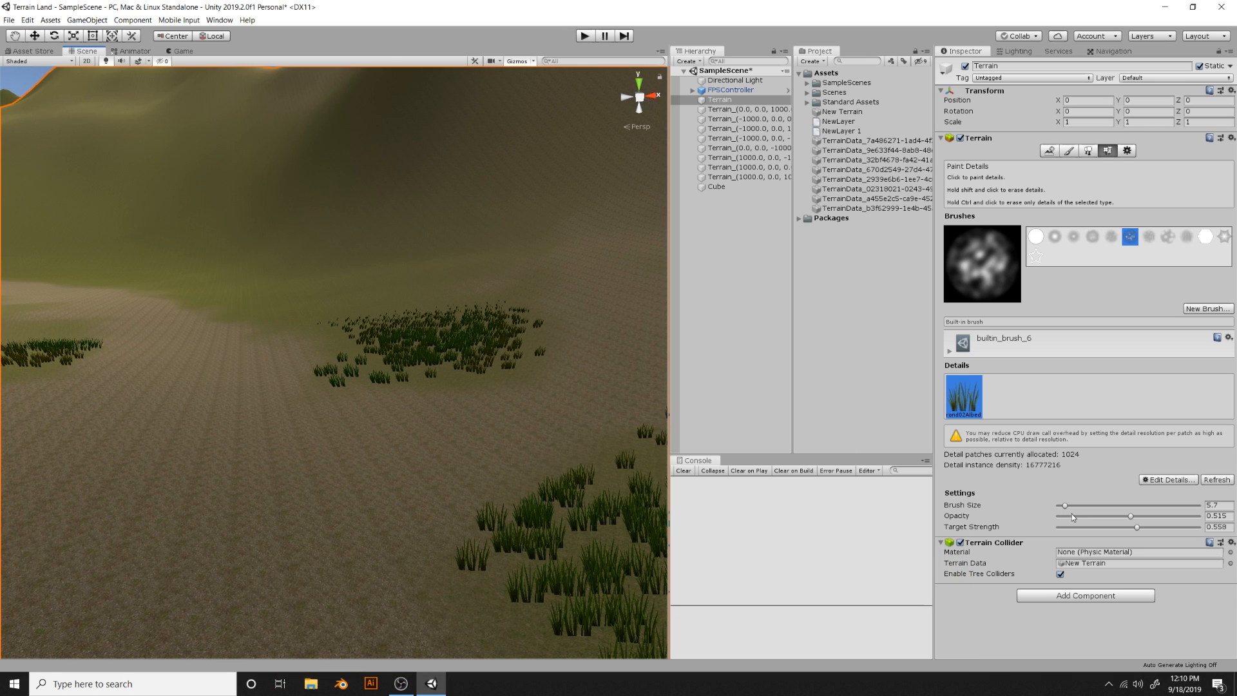
pyautogui.moveTo(1072, 512); pyautogui.dragTo(1061, 514)
pyautogui.moveTo(1060, 516); pyautogui.dragTo(1081, 516)
# Paint sparse grass tufts around the edge of the existing clumps and scattered across the rocky path
pyautogui.click(596, 481)
pyautogui.click(532, 351)
pyautogui.click(537, 306)
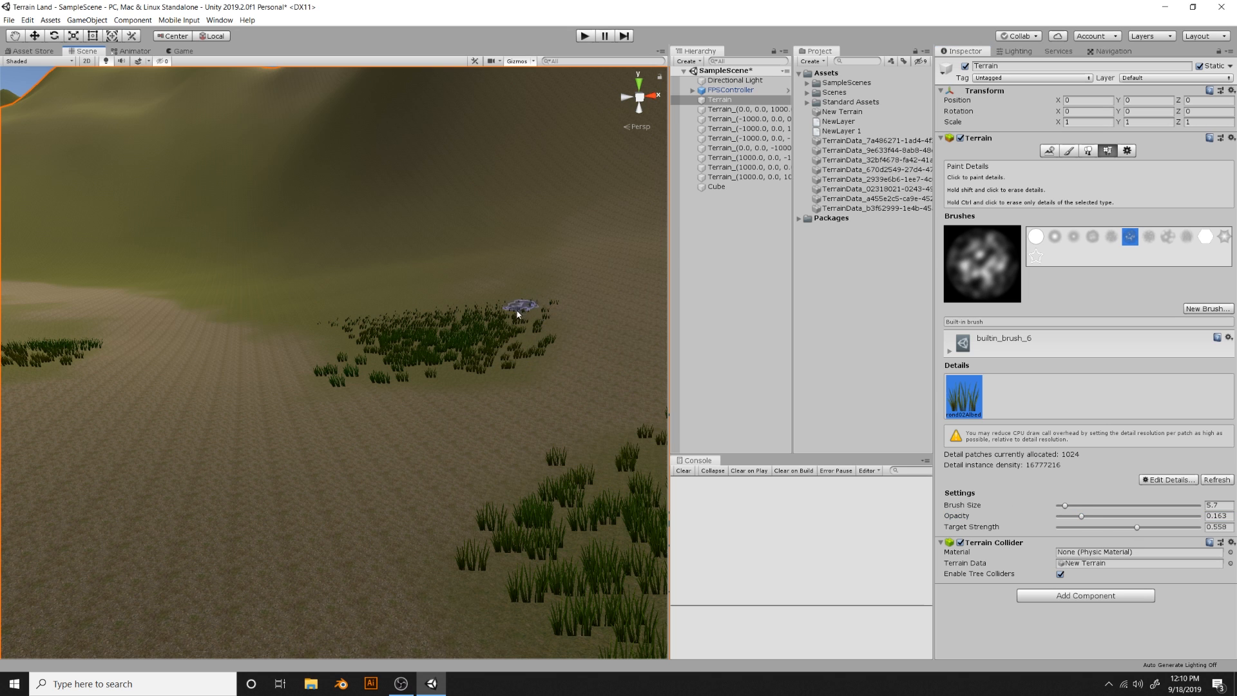
pyautogui.moveTo(410, 389); pyautogui.dragTo(240, 442, button='right')
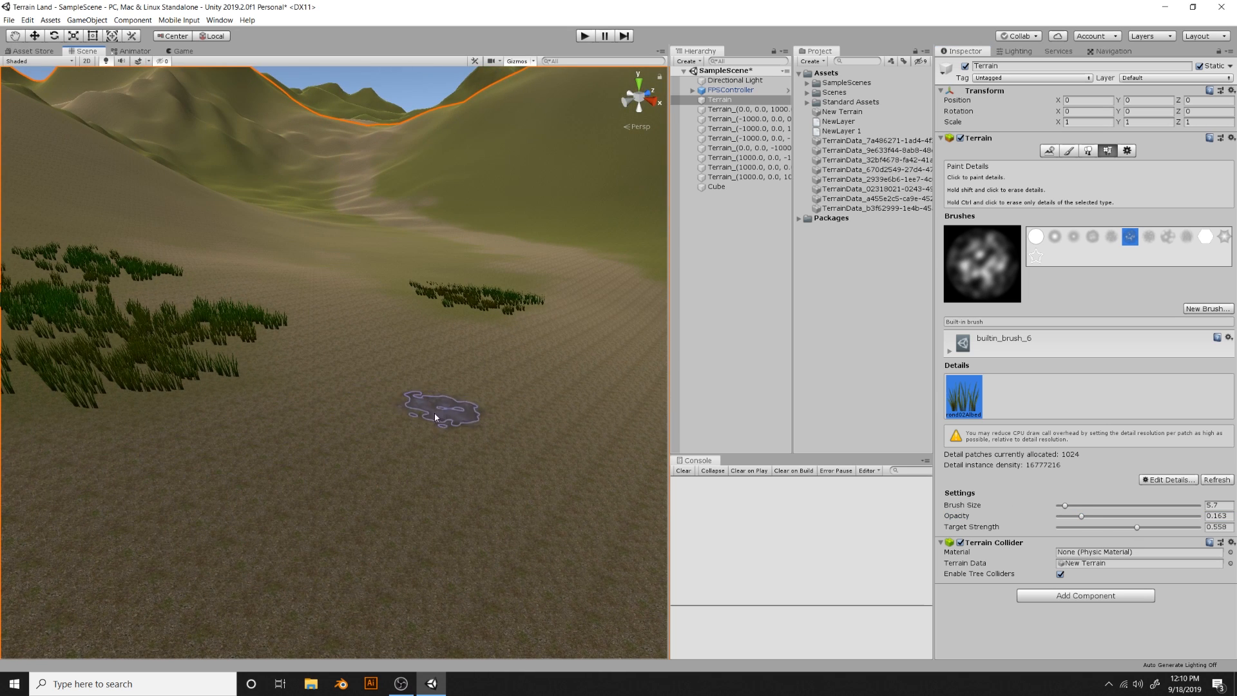
pyautogui.moveTo(506, 444); pyautogui.dragTo(567, 405)
pyautogui.moveTo(524, 496)
pyautogui.mouseDown(button='right')
pyautogui.moveTo(359, 530)
pyautogui.moveTo(196, 416)
pyautogui.moveTo(147, 358)
pyautogui.moveTo(128, 367)
pyautogui.mouseUp(button='right')
pyautogui.click(278, 347)
pyautogui.click(326, 284)
pyautogui.click(258, 389)
pyautogui.click(222, 451)
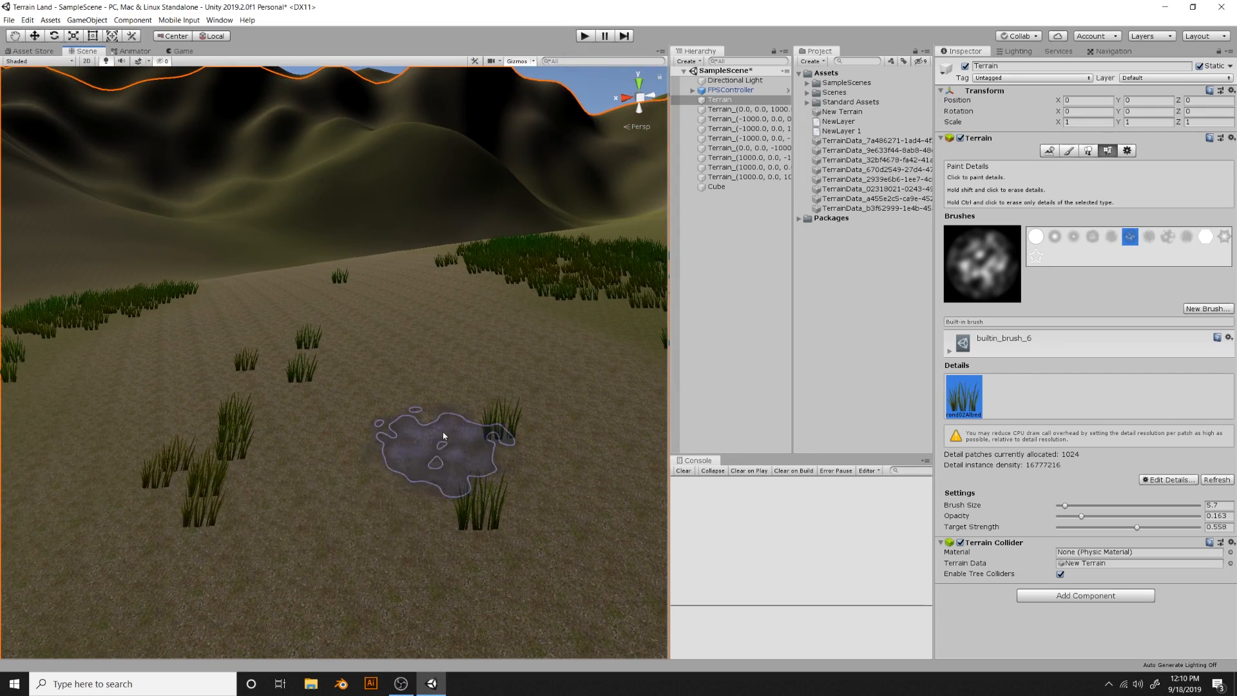
# Add a second grass texture to the terrain details, searching for grass and assigning GrassFrond01AlbedoAlpha as the detail texture
pyautogui.moveTo(419, 403); pyautogui.dragTo(773, 380, button='right')
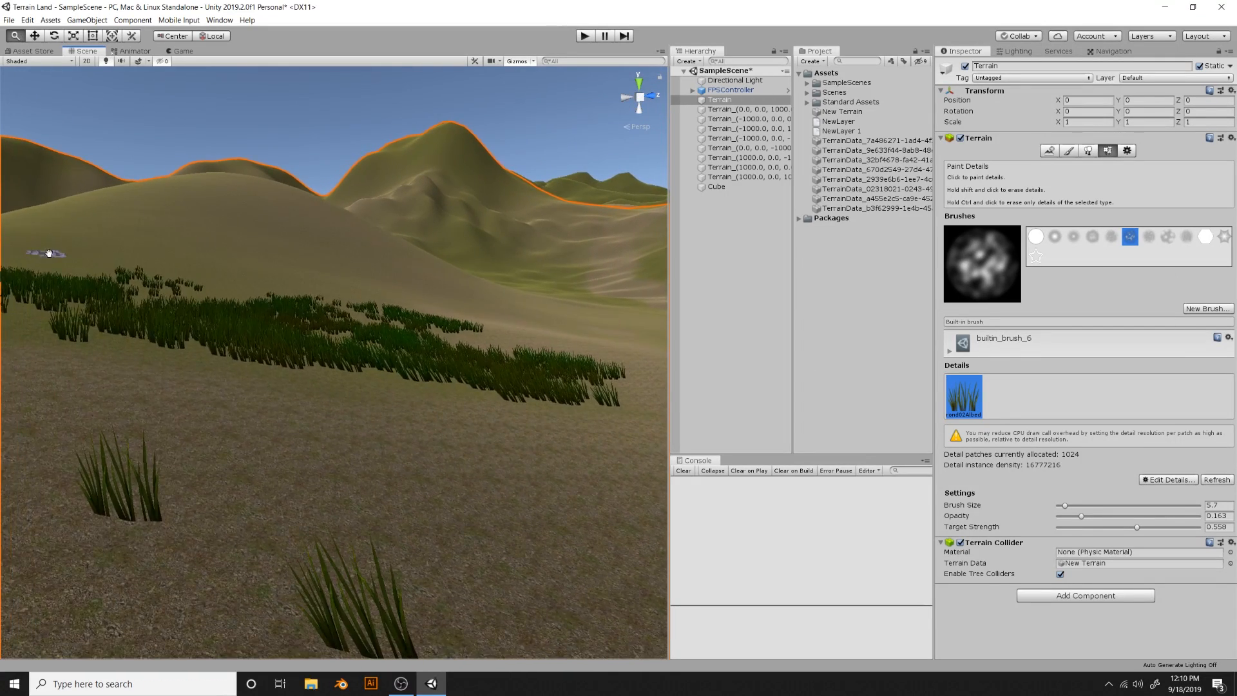
pyautogui.moveTo(49, 254); pyautogui.dragTo(1190, 483, button='right')
pyautogui.click(1188, 480)
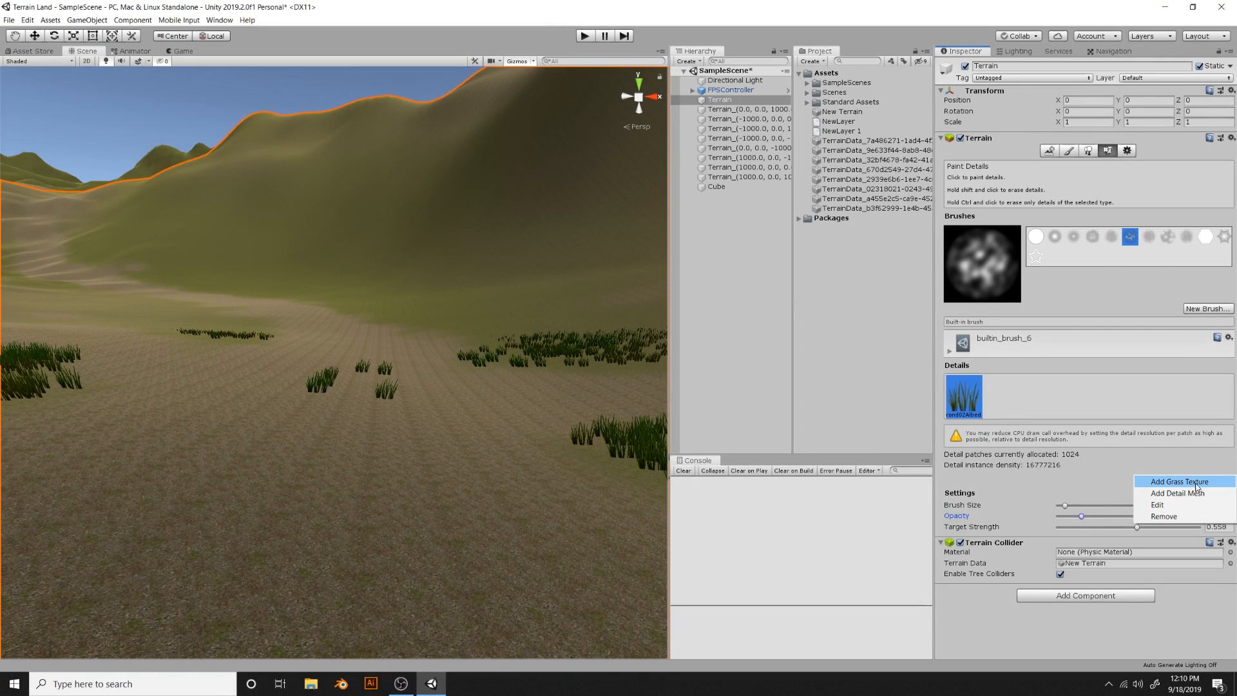
pyautogui.click(1195, 483)
pyautogui.click(822, 226)
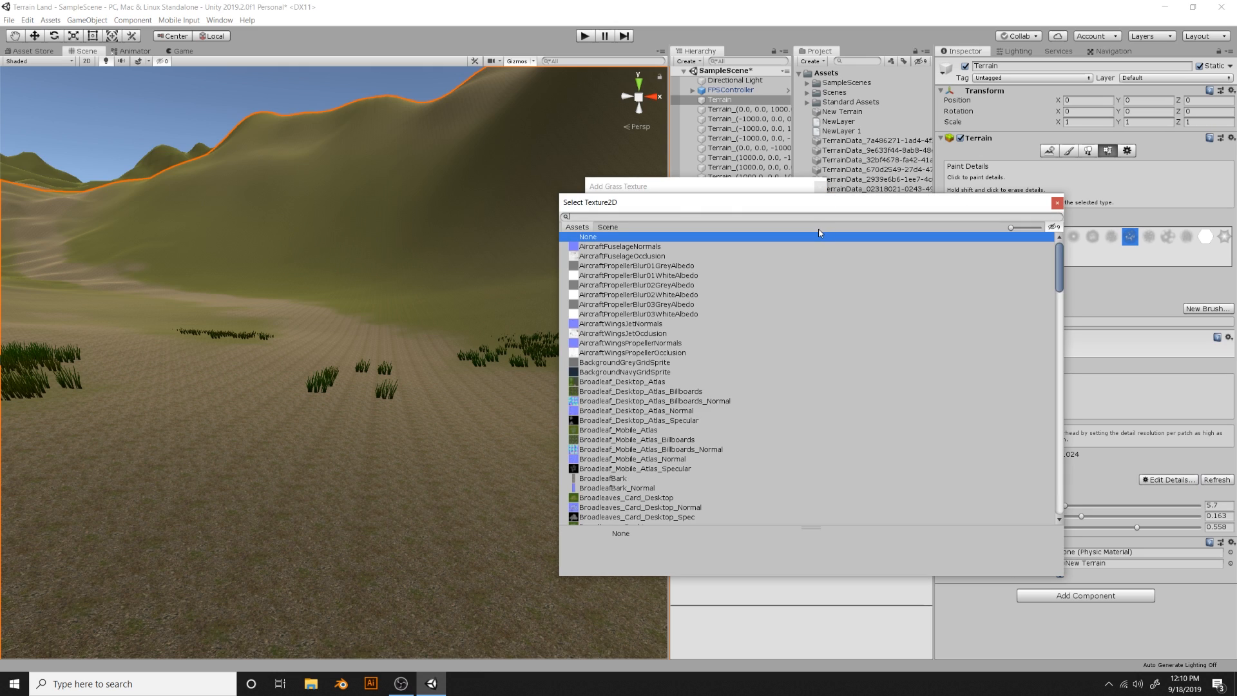
pyautogui.write('grass')
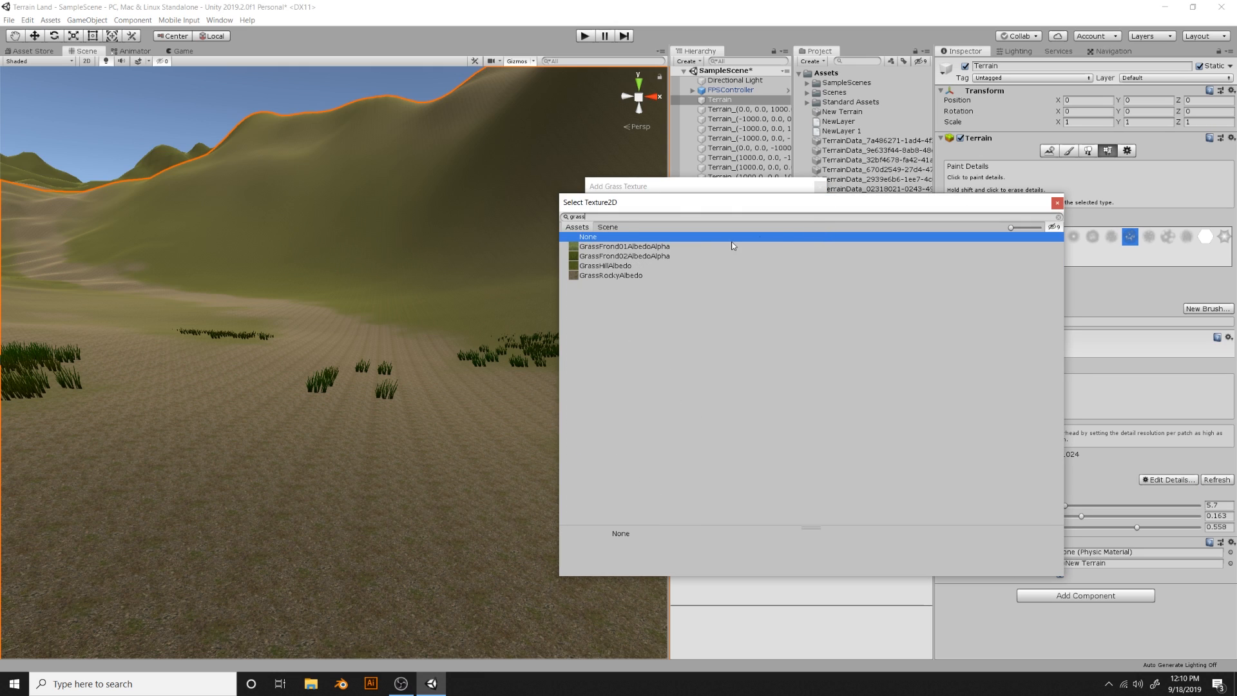
pyautogui.click(627, 248)
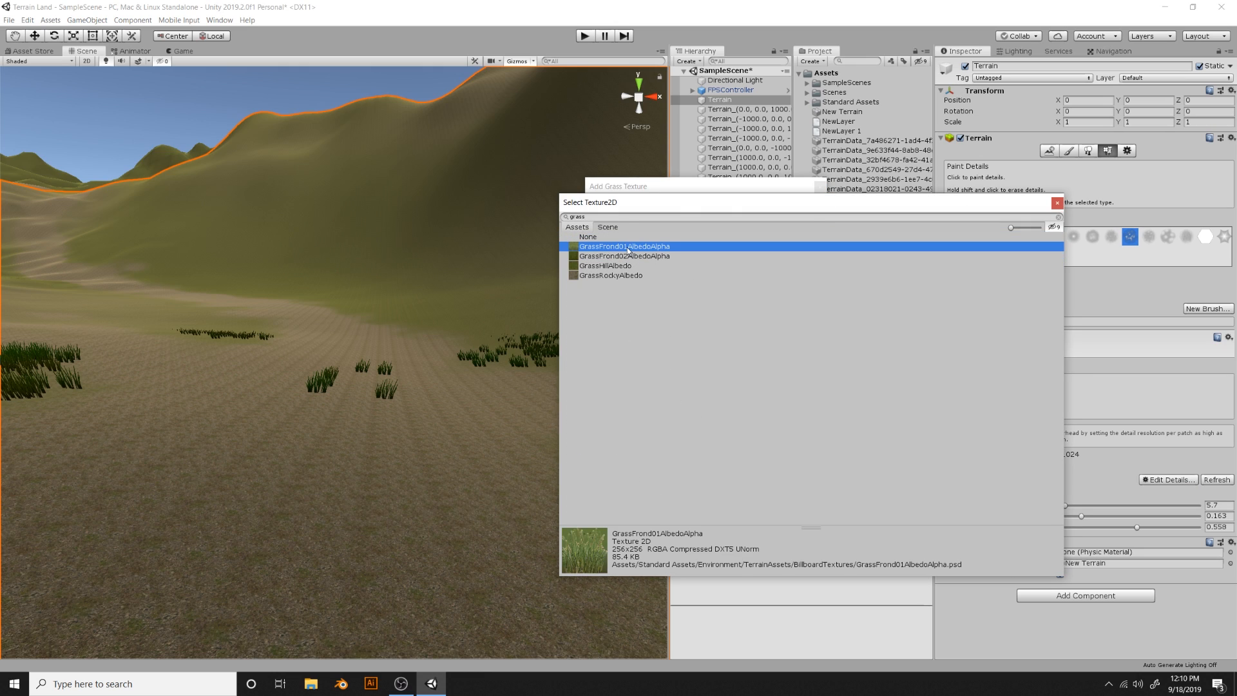
pyautogui.doubleClick(628, 248)
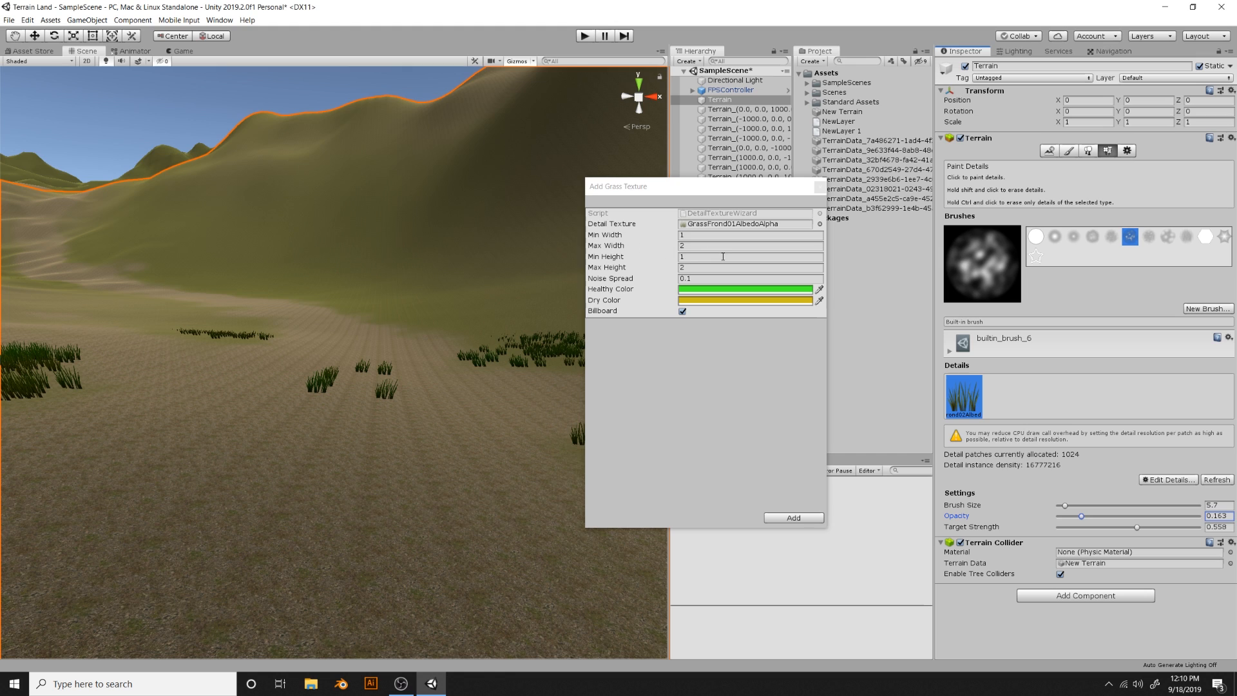
pyautogui.click(794, 518)
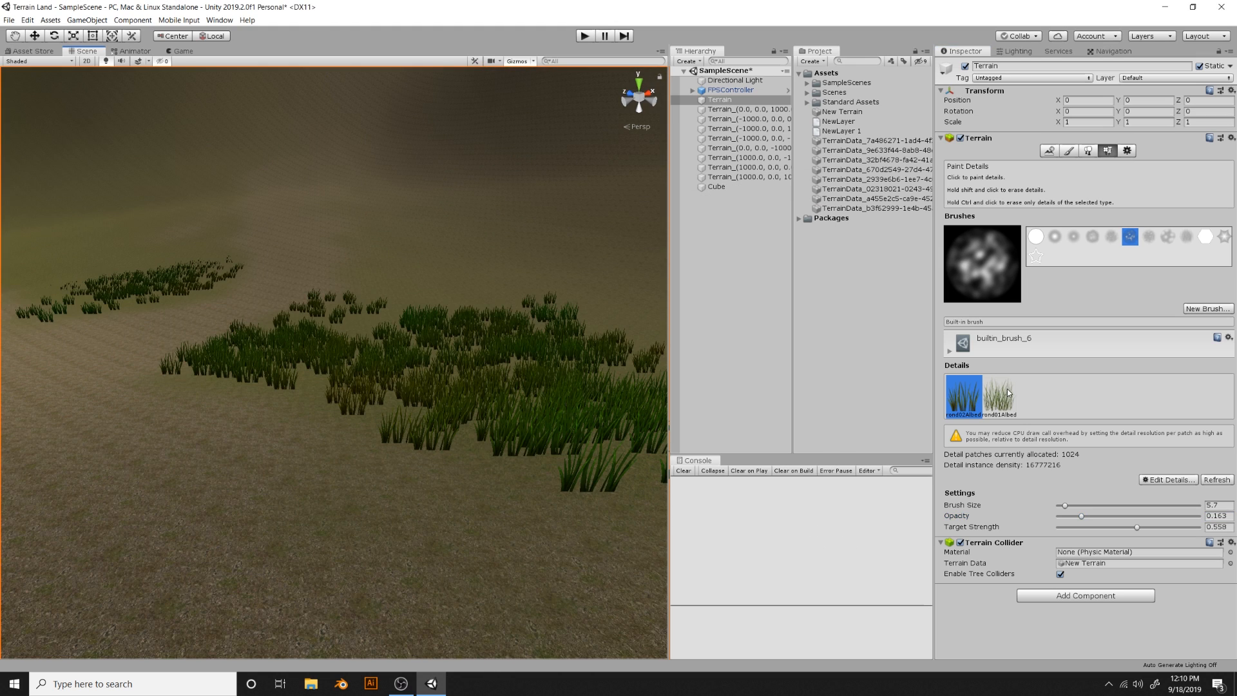
# Paint the GrassFrond01AlbedoAlpha grass in and around the existing clumps beside the rocky path
pyautogui.click(1002, 400)
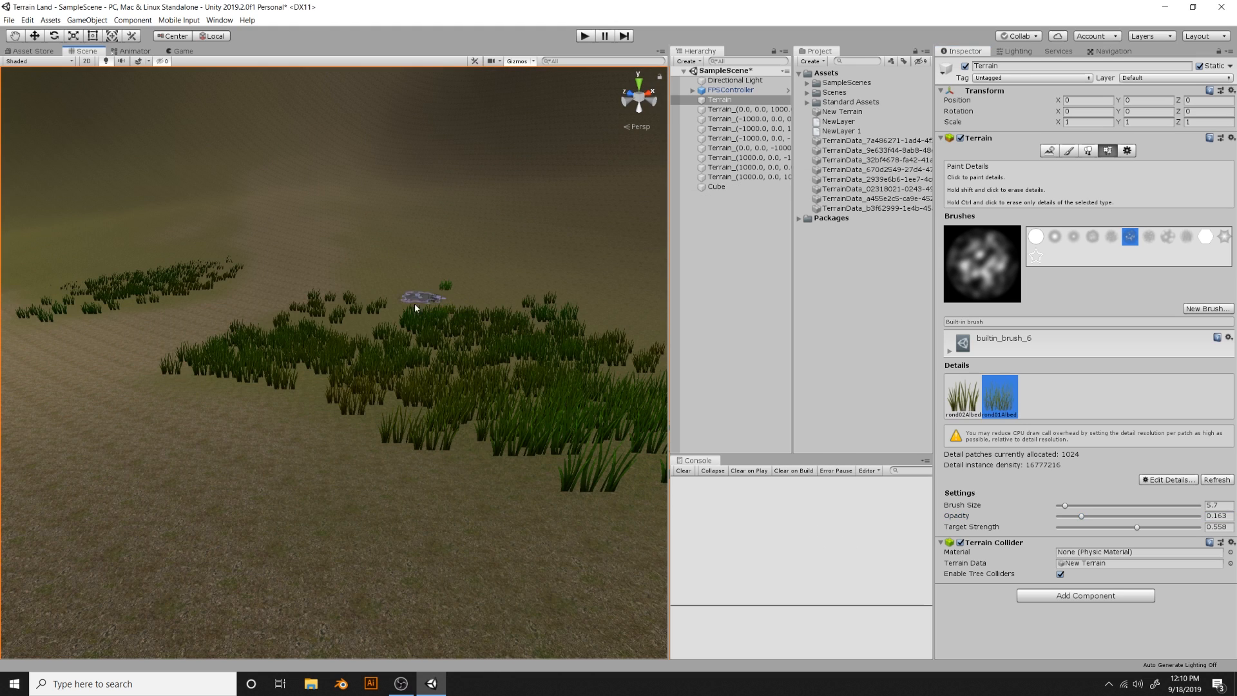
pyautogui.moveTo(415, 301)
pyautogui.mouseDown()
pyautogui.moveTo(346, 311)
pyautogui.moveTo(404, 367)
pyautogui.mouseUp()
pyautogui.moveTo(417, 430)
pyautogui.mouseDown()
pyautogui.moveTo(326, 423)
pyautogui.moveTo(414, 496)
pyautogui.moveTo(442, 464)
pyautogui.mouseUp()
pyautogui.moveTo(437, 362); pyautogui.dragTo(359, 305, button='right')
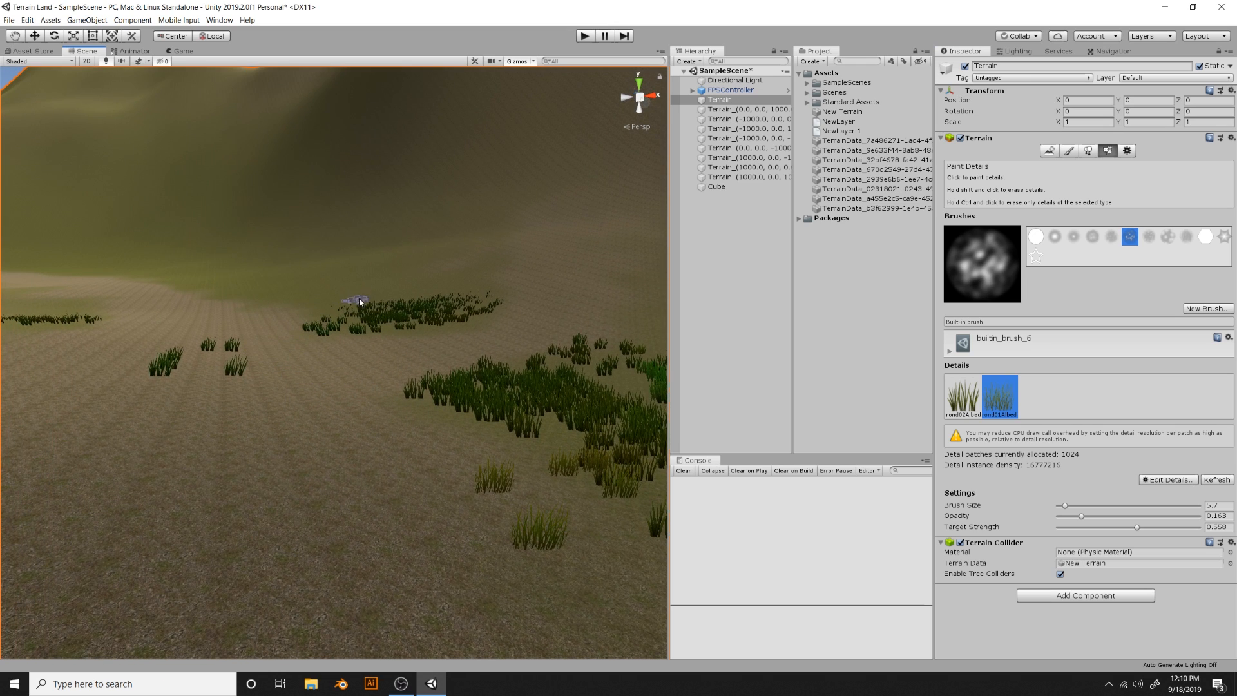
pyautogui.moveTo(322, 368); pyautogui.dragTo(487, 445)
pyautogui.moveTo(488, 444); pyautogui.dragTo(576, 406, button='right')
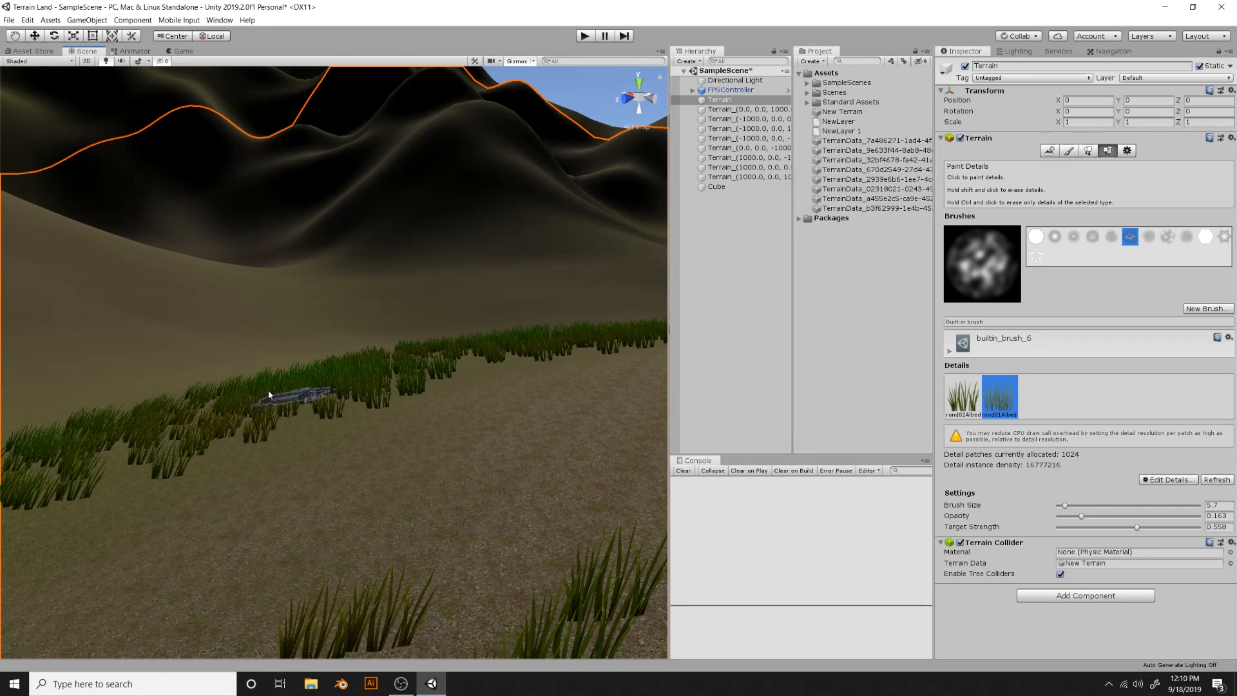
# Fill in the grass strip at the foot of the slope, raising the brush size to 21 and opacity to 0.678
pyautogui.moveTo(268, 391); pyautogui.dragTo(214, 390)
pyautogui.moveTo(1109, 517)
pyautogui.mouseDown()
pyautogui.moveTo(1135, 516)
pyautogui.moveTo(1086, 505)
pyautogui.mouseUp()
pyautogui.click(207, 354)
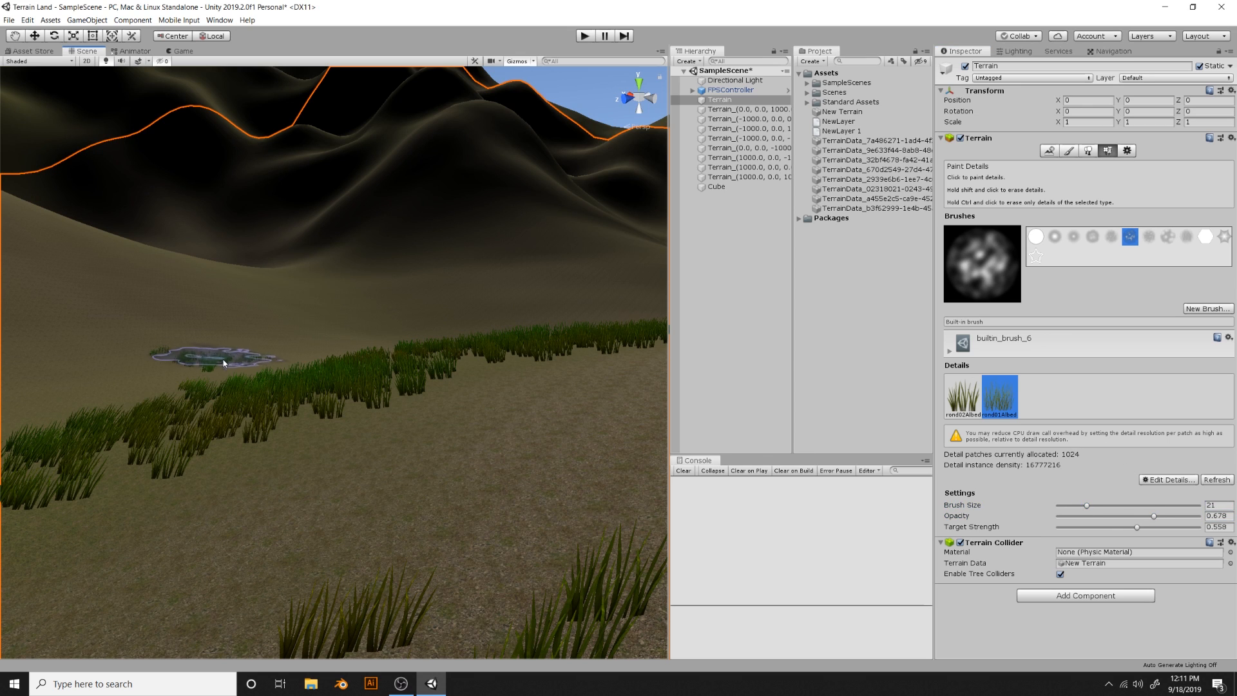
pyautogui.moveTo(248, 366)
pyautogui.mouseDown()
pyautogui.moveTo(116, 400)
pyautogui.moveTo(350, 357)
pyautogui.moveTo(367, 384)
pyautogui.mouseUp()
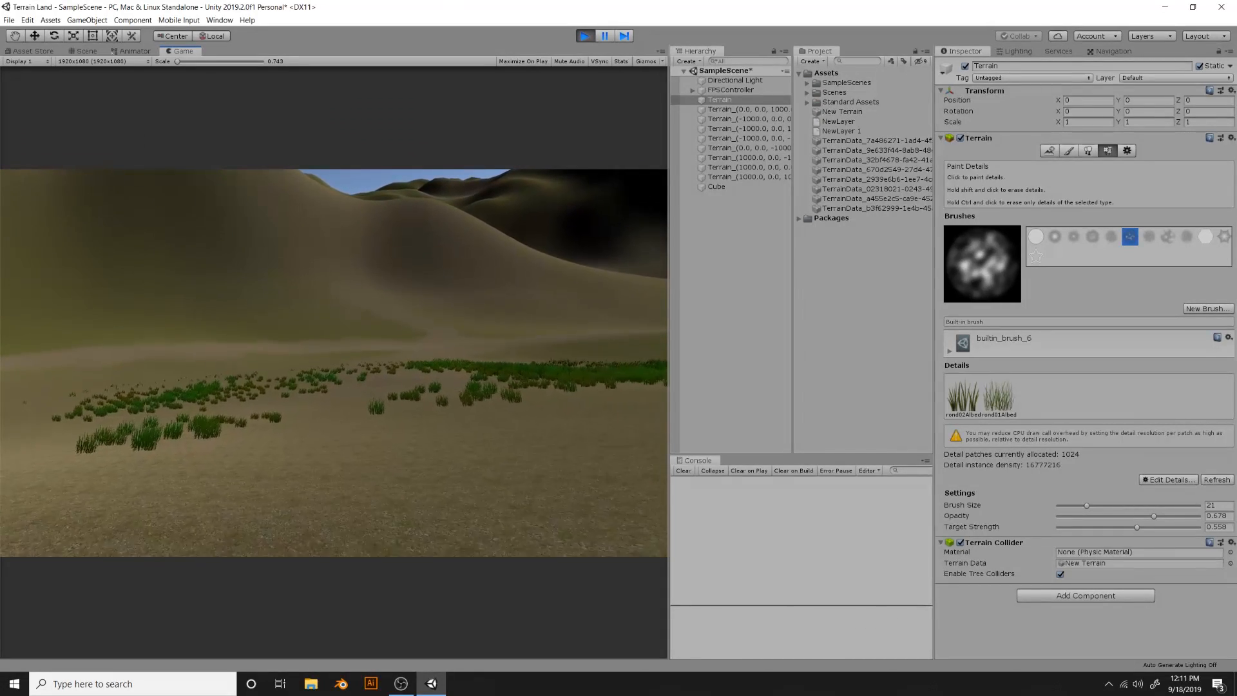
# Walk through the landscape in play mode to inspect the painted grass from the first-person view
pyautogui.press('w')
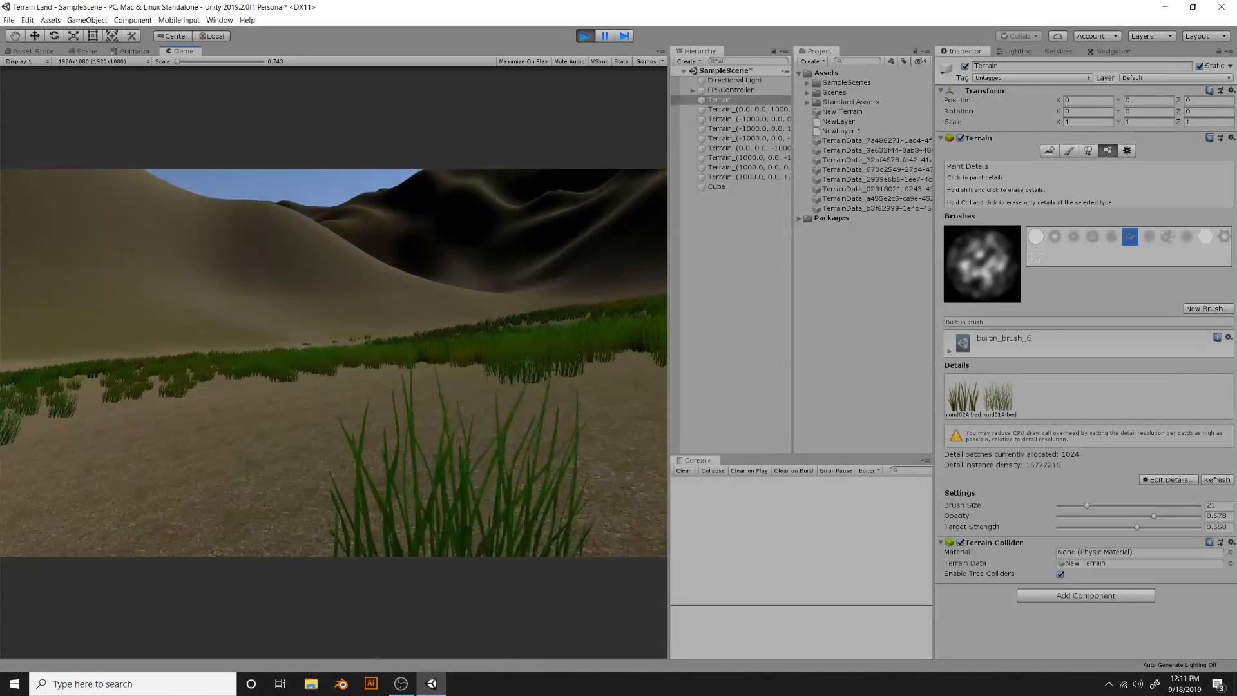
pyautogui.press('w')
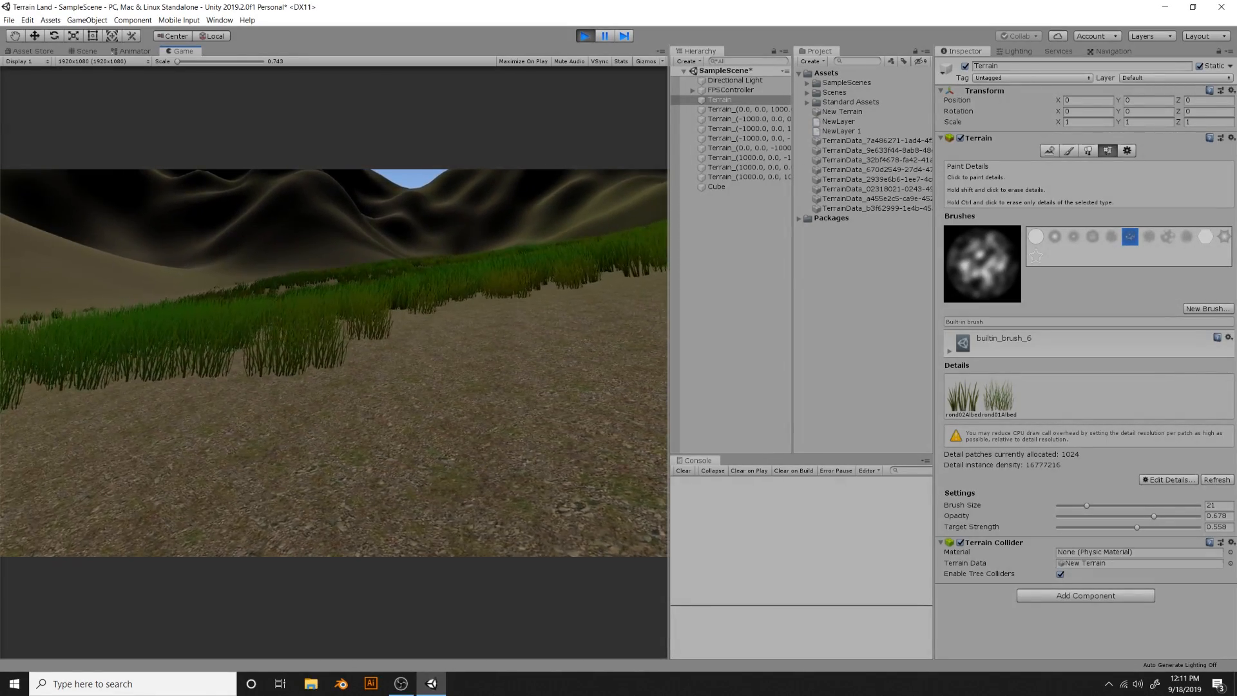
pyautogui.press('w')
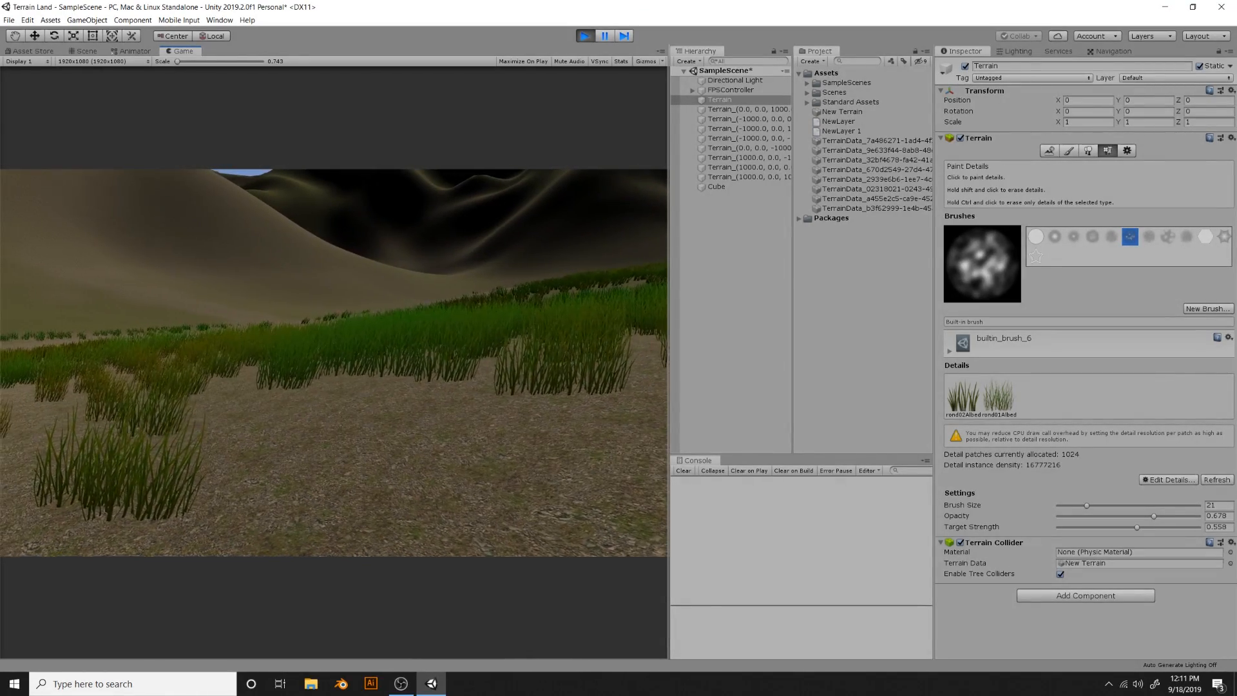
pyautogui.press('w')
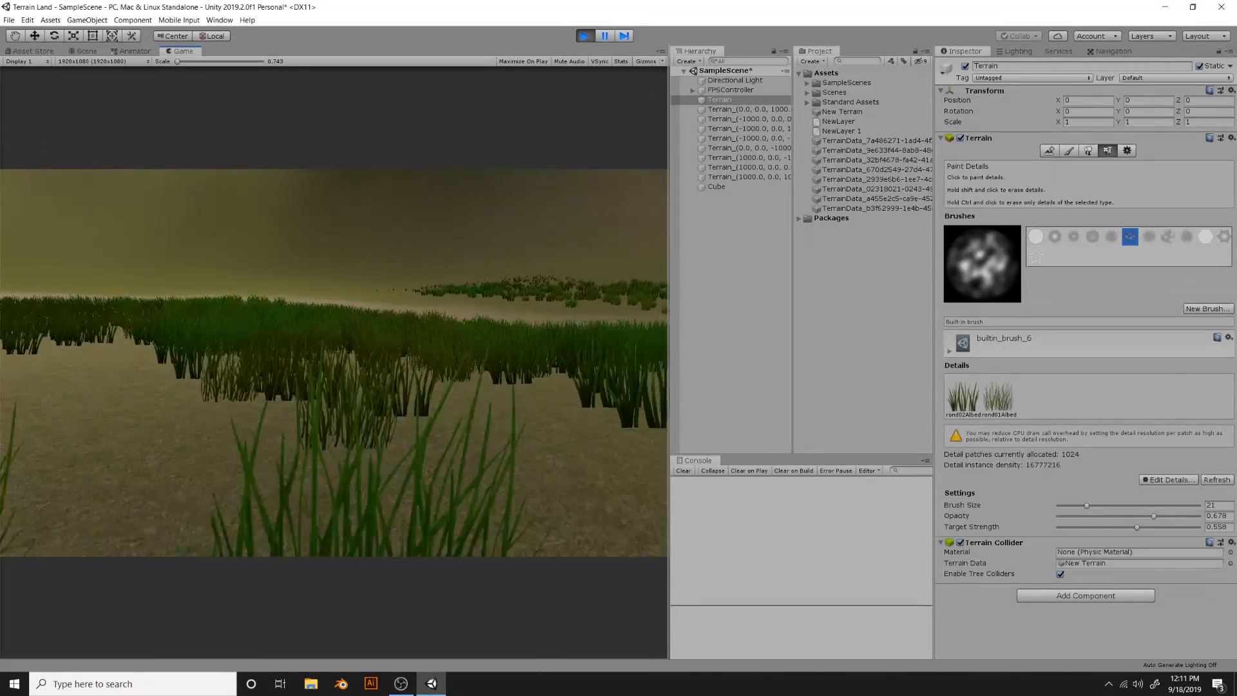
pyautogui.press('w')
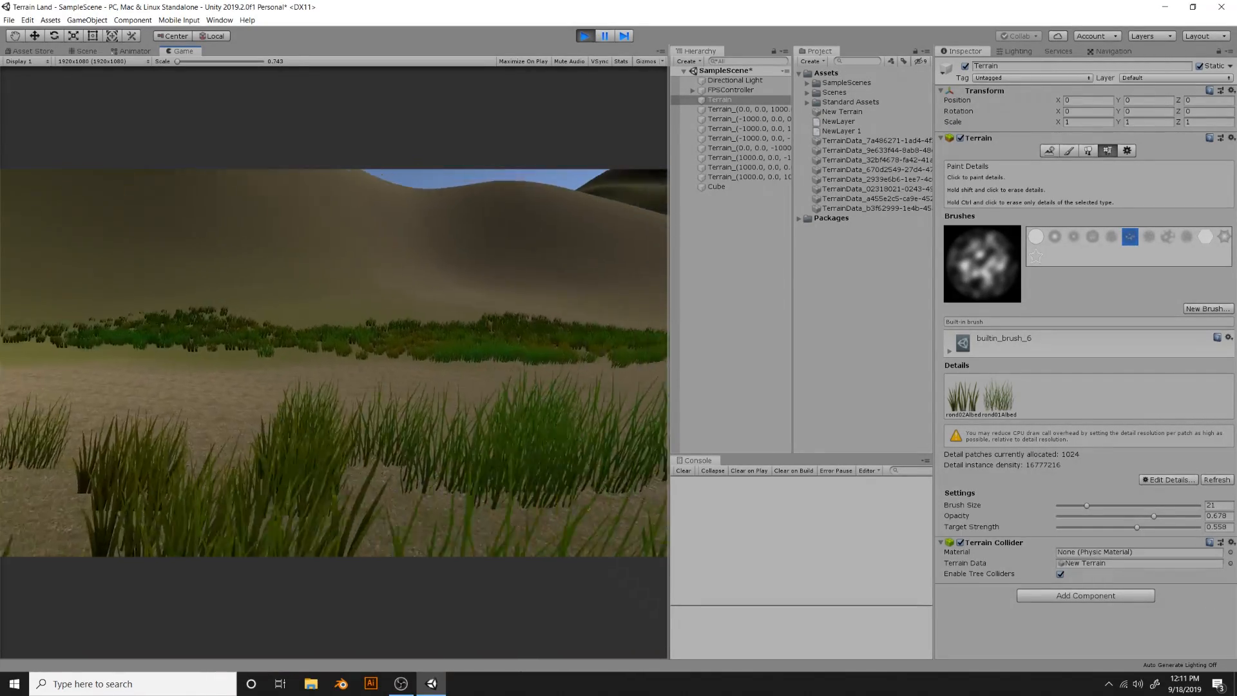
pyautogui.press('w')
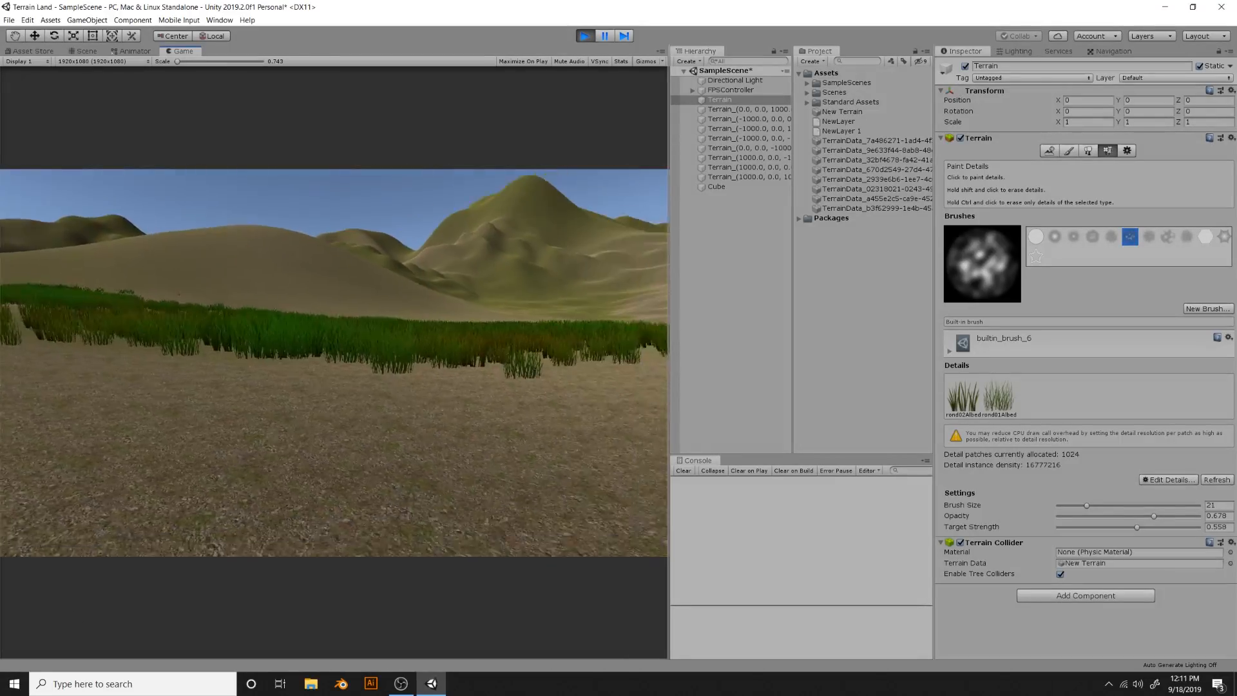
pyautogui.press('w')
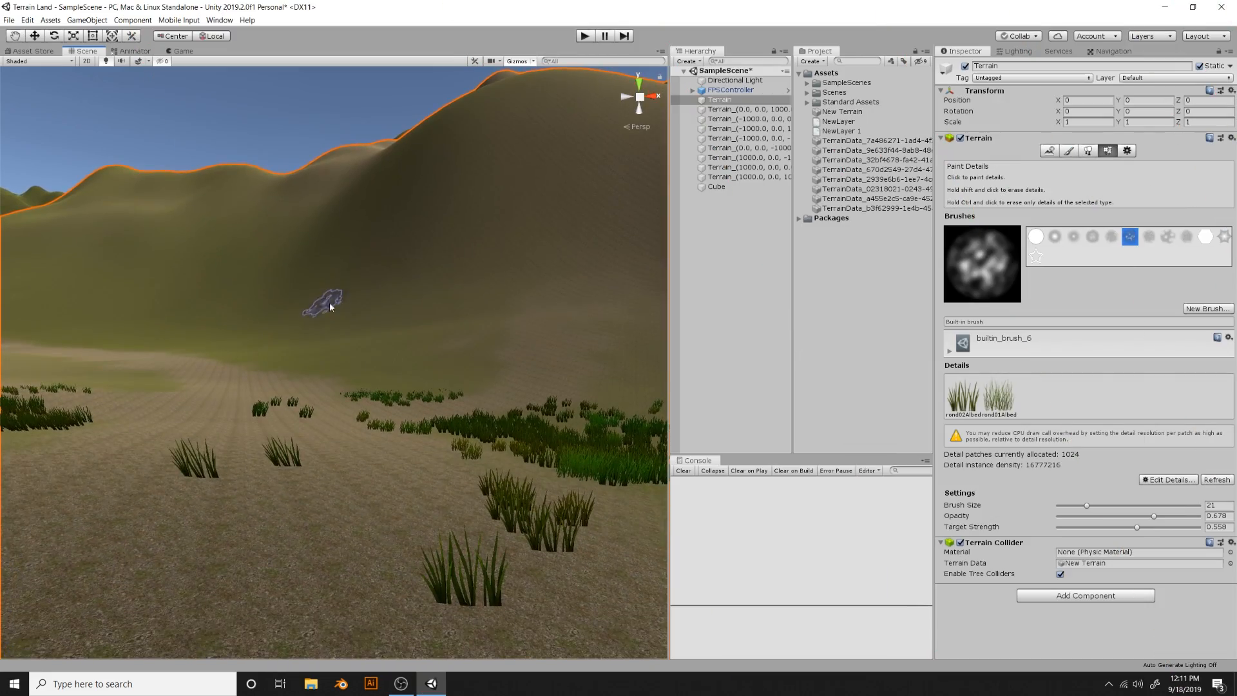
# Switch the terrain to Paint Trees and add Broadleaf_Desktop as the tree prefab
pyautogui.click(1088, 151)
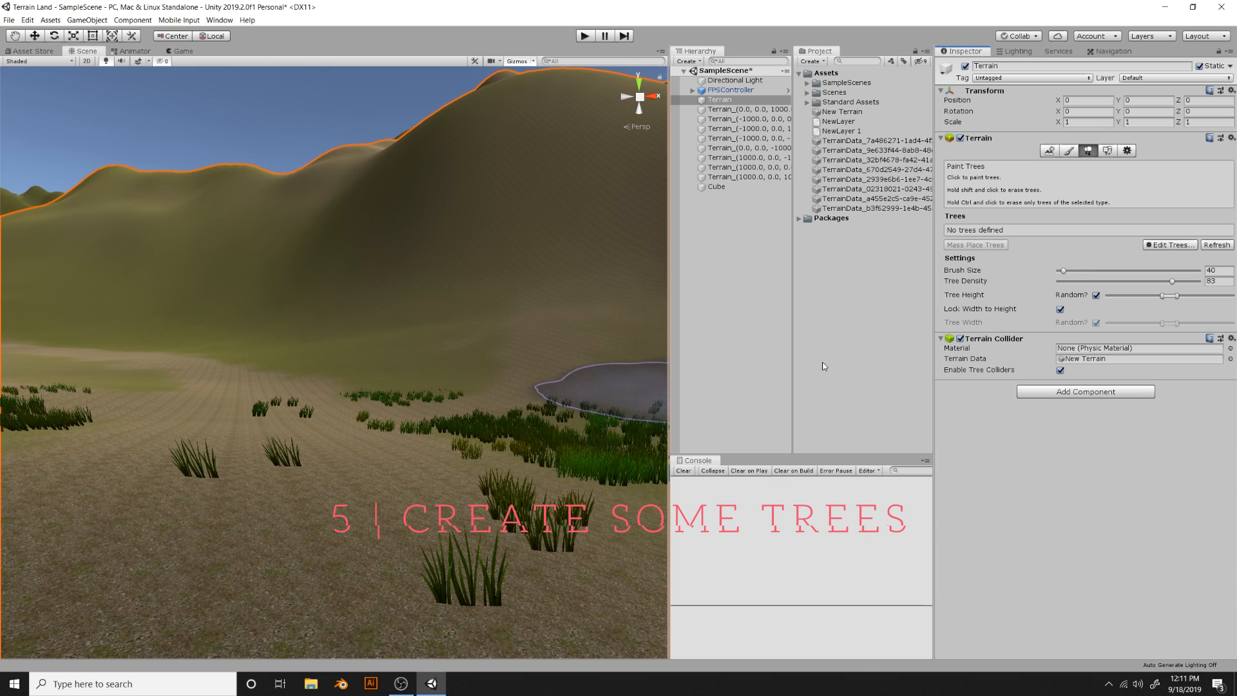
pyautogui.click(1182, 246)
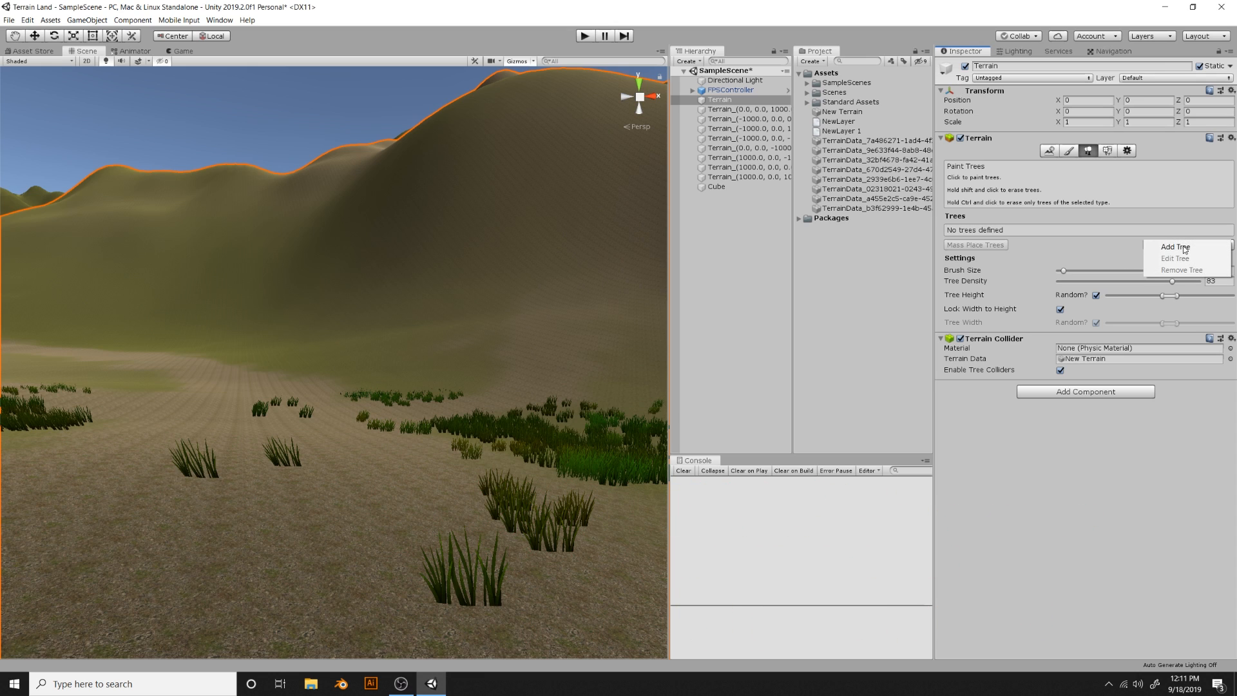
pyautogui.click(1192, 247)
pyautogui.click(239, 38)
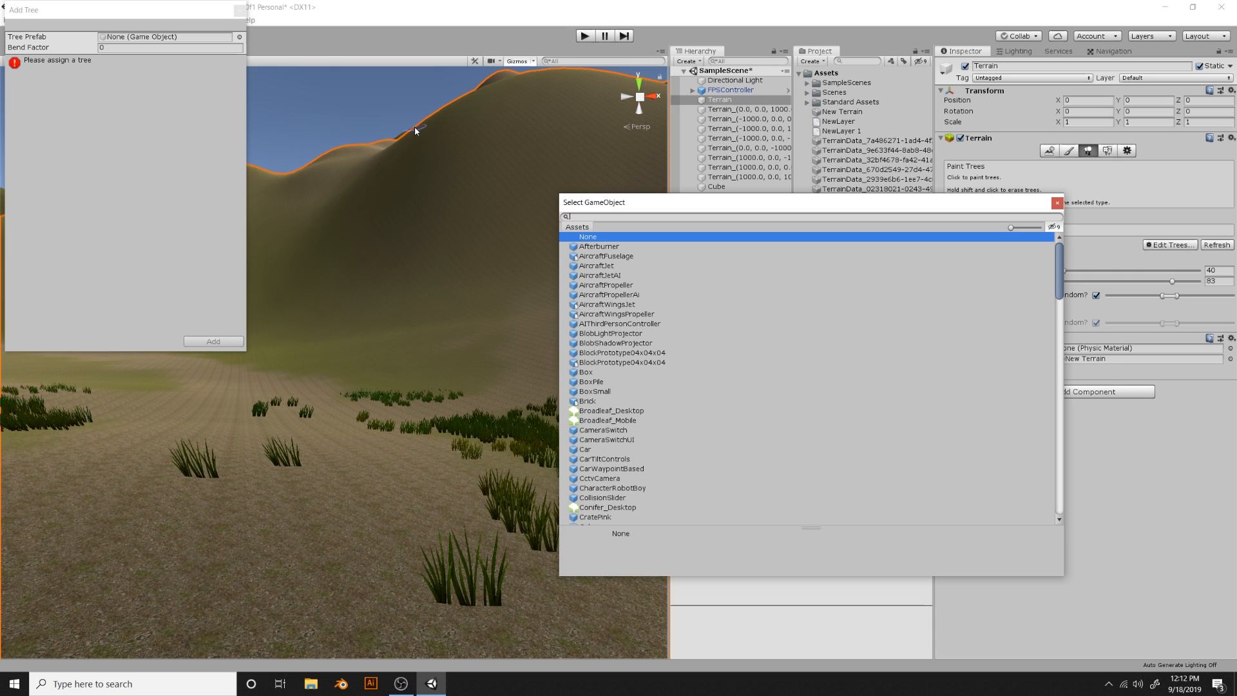
pyautogui.scroll(-3, 629, 403)
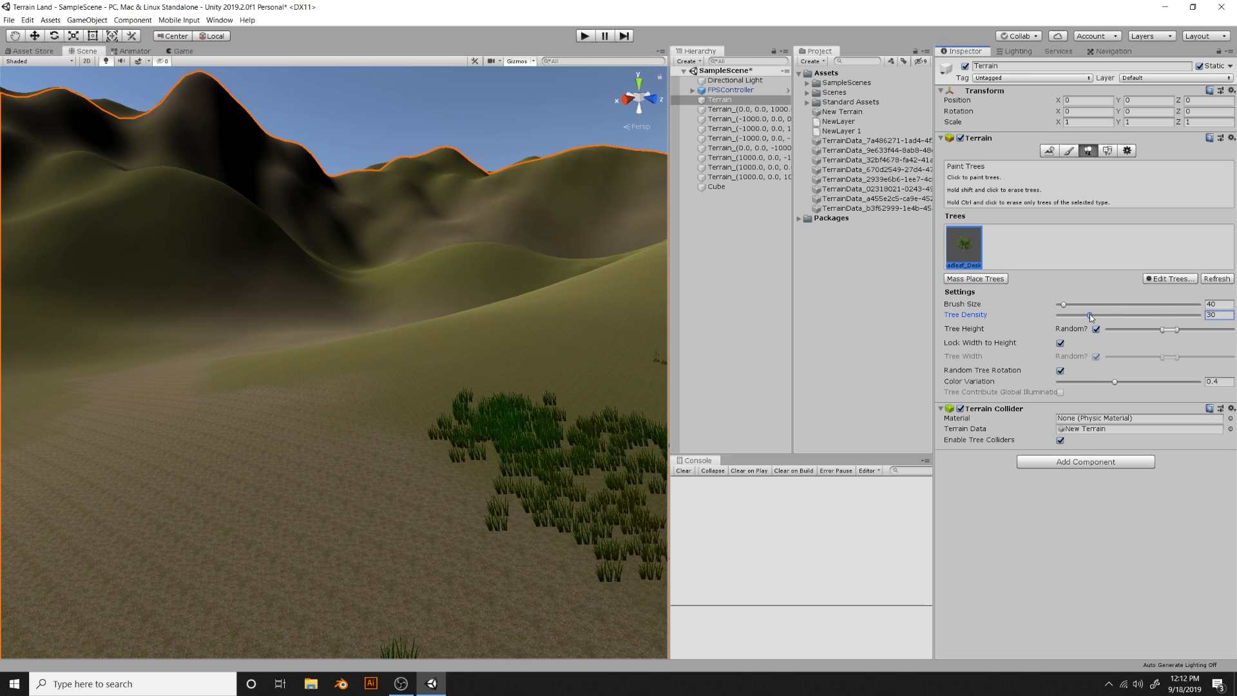
# Set the tree density to 25 and plant several broadleaf trees behind the grass patch with brush size 40
pyautogui.moveTo(1085, 320); pyautogui.dragTo(1082, 319)
pyautogui.click(536, 392)
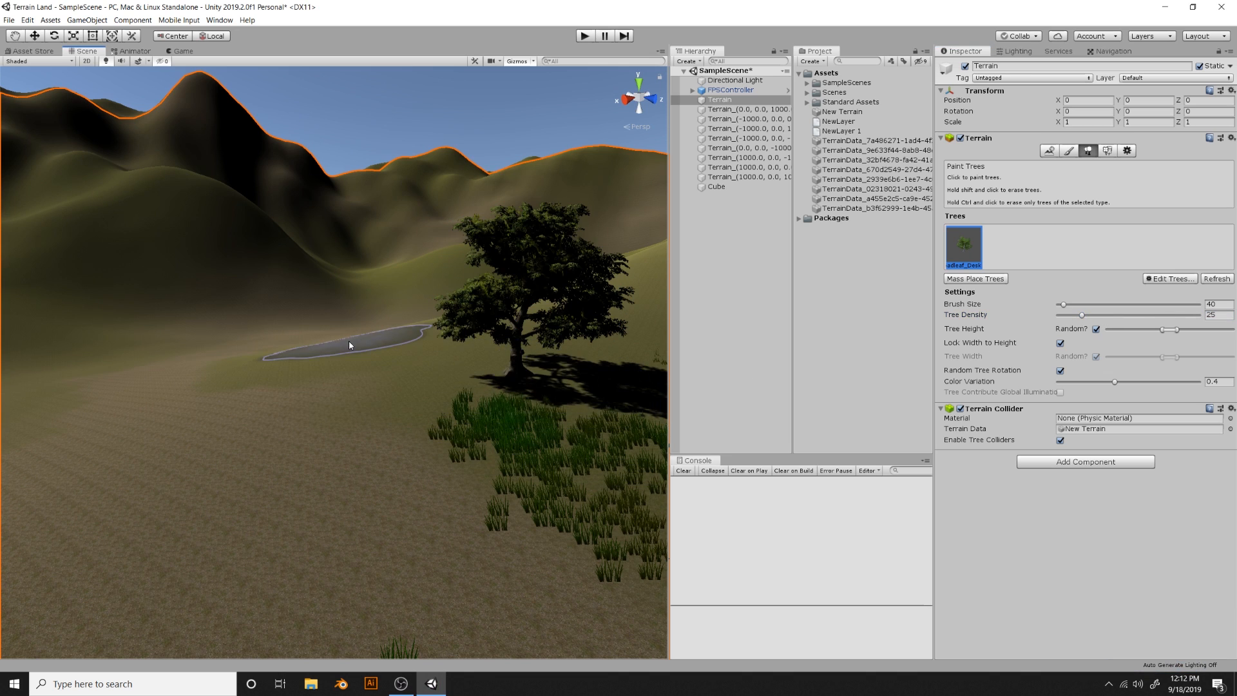
pyautogui.moveTo(350, 342); pyautogui.dragTo(513, 339, button='right')
pyautogui.click(456, 318)
pyautogui.click(369, 338)
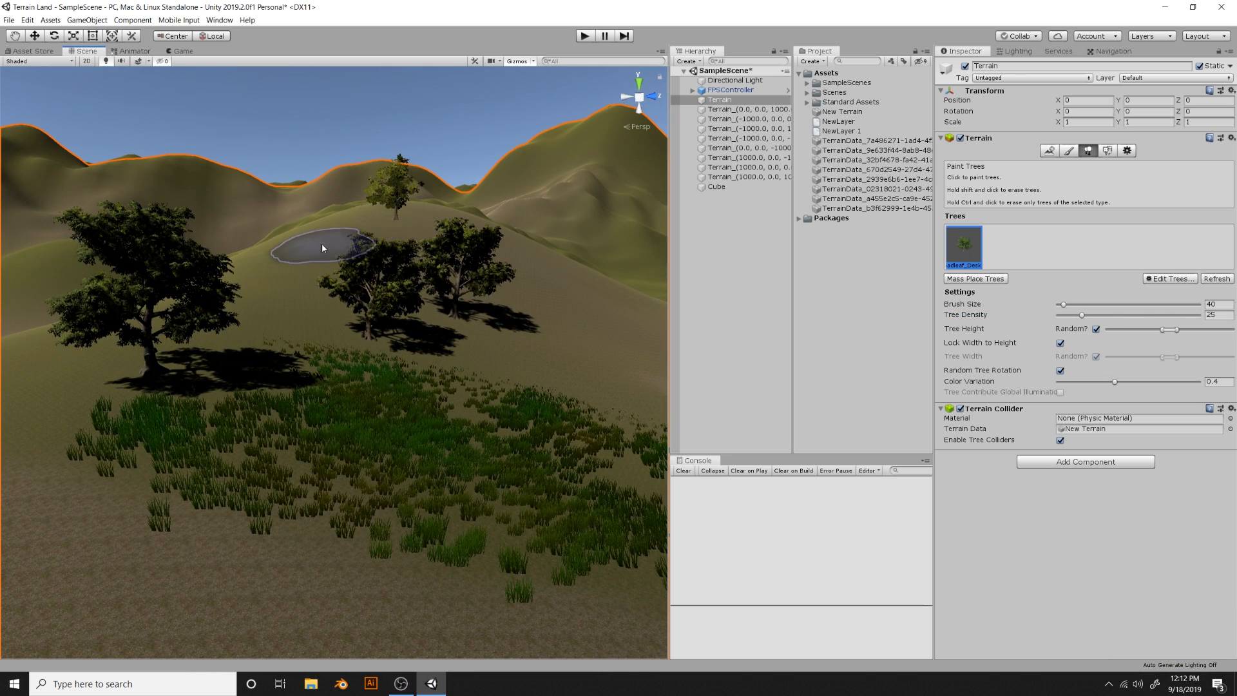
# Plant more broadleaf trees around the grass patches alongside the rocky path
pyautogui.moveTo(193, 432)
pyautogui.mouseDown(button='right')
pyautogui.moveTo(248, 392)
pyautogui.moveTo(165, 415)
pyautogui.moveTo(536, 395)
pyautogui.moveTo(182, 431)
pyautogui.moveTo(210, 470)
pyautogui.moveTo(307, 448)
pyautogui.moveTo(229, 415)
pyautogui.moveTo(221, 378)
pyautogui.moveTo(414, 434)
pyautogui.moveTo(483, 391)
pyautogui.moveTo(351, 475)
pyautogui.moveTo(174, 498)
pyautogui.moveTo(119, 489)
pyautogui.moveTo(221, 359)
pyautogui.moveTo(496, 359)
pyautogui.moveTo(111, 406)
pyautogui.moveTo(469, 410)
pyautogui.mouseUp(button='right')
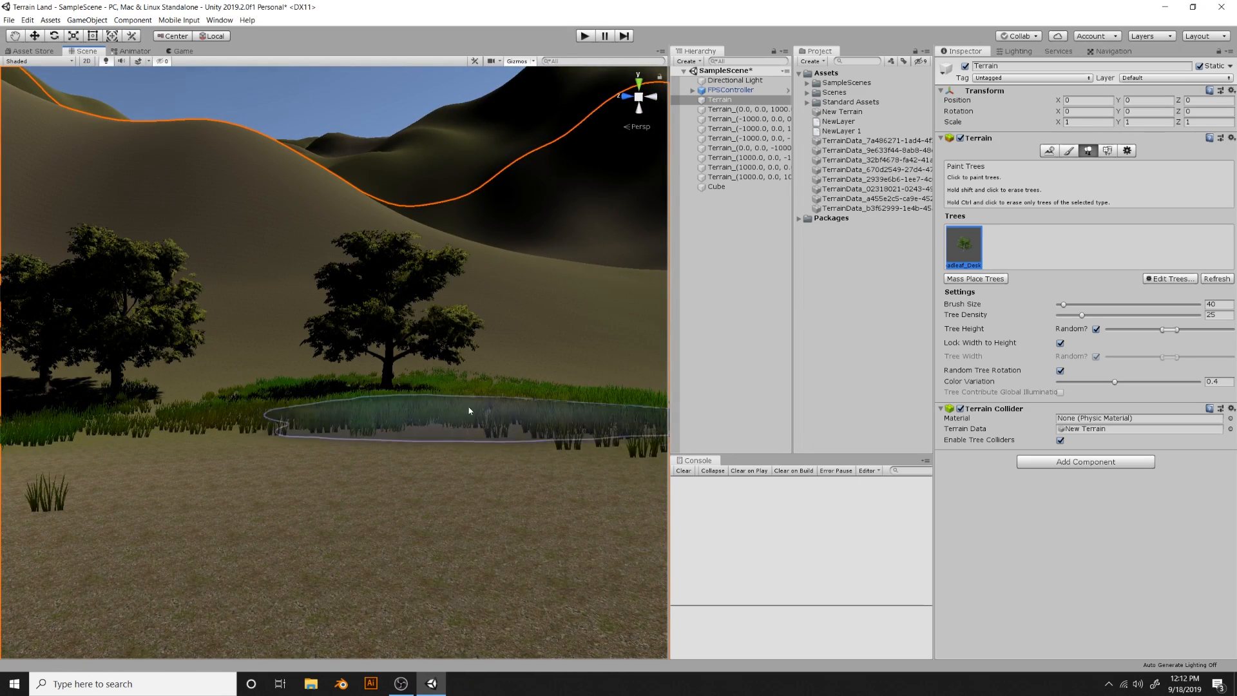
pyautogui.moveTo(257, 409)
pyautogui.mouseDown(button='right')
pyautogui.moveTo(268, 373)
pyautogui.moveTo(345, 359)
pyautogui.moveTo(196, 382)
pyautogui.moveTo(210, 369)
pyautogui.mouseUp(button='right')
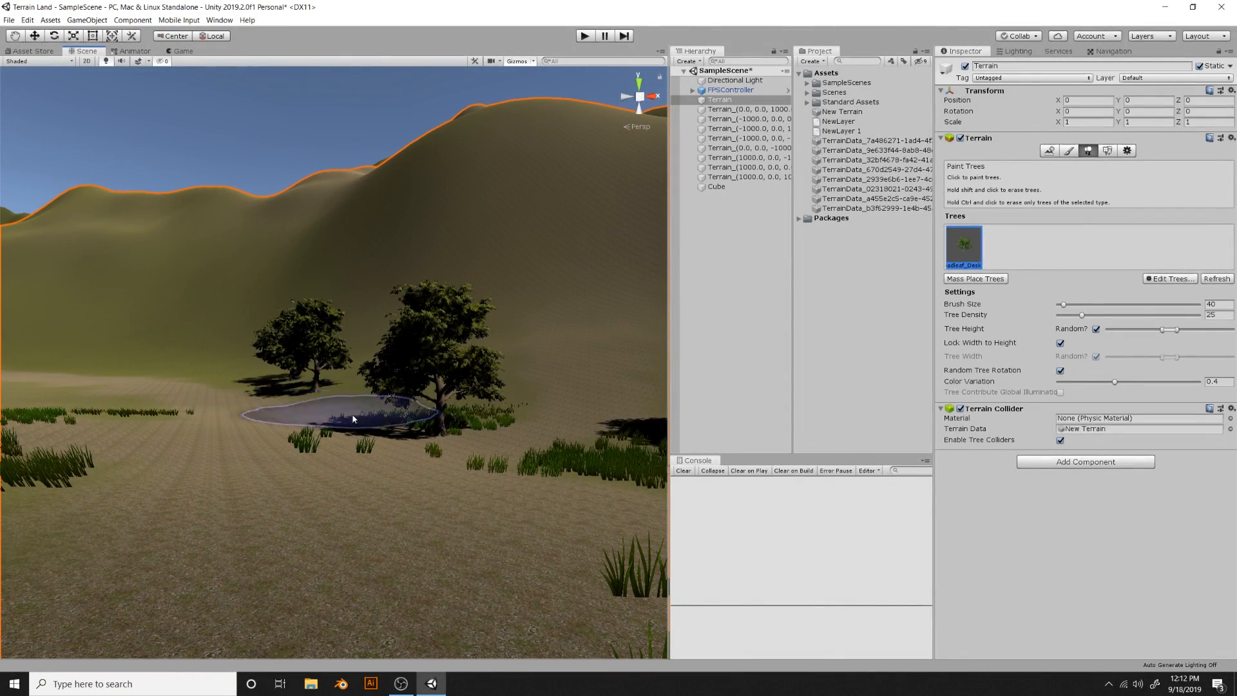
pyautogui.moveTo(352, 419); pyautogui.dragTo(250, 423, button='right')
pyautogui.click(279, 394)
pyautogui.click(363, 376)
pyautogui.click(344, 399)
pyautogui.click(254, 428)
pyautogui.click(326, 362)
pyautogui.scroll(-1, 370, 378)
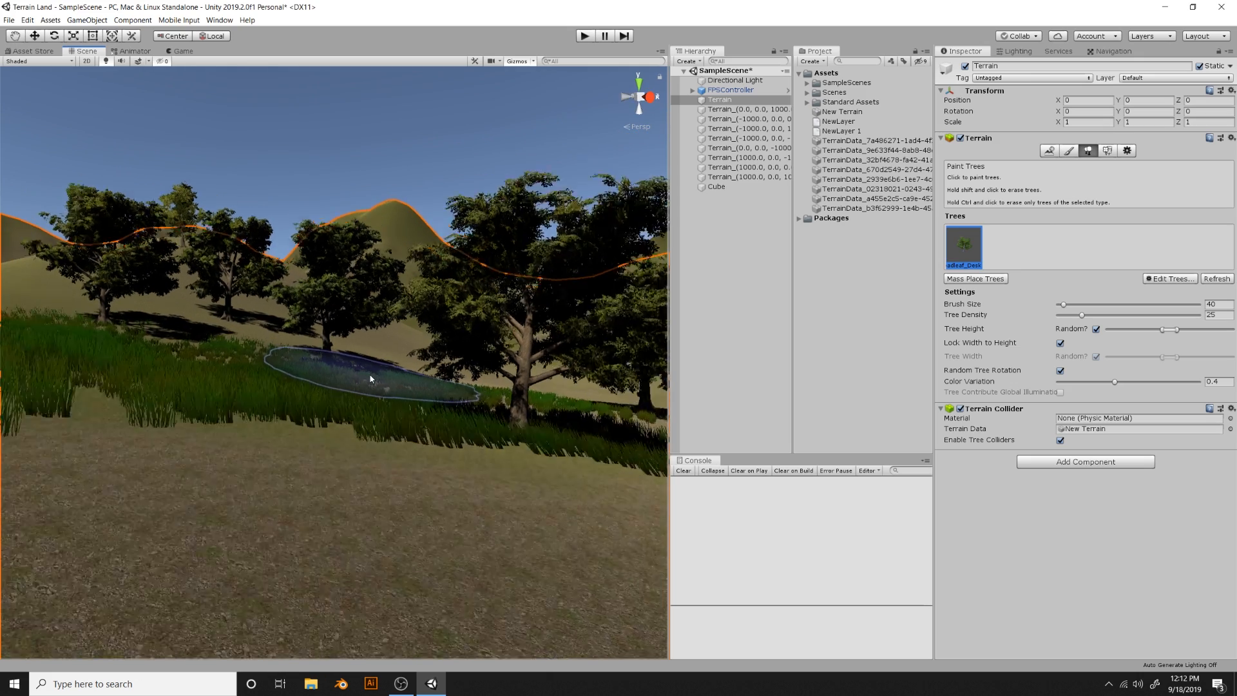
# Examine the planted broadleaf trees along the path up close and from high above the whole terrain grid
pyautogui.scroll(-6, 371, 379)
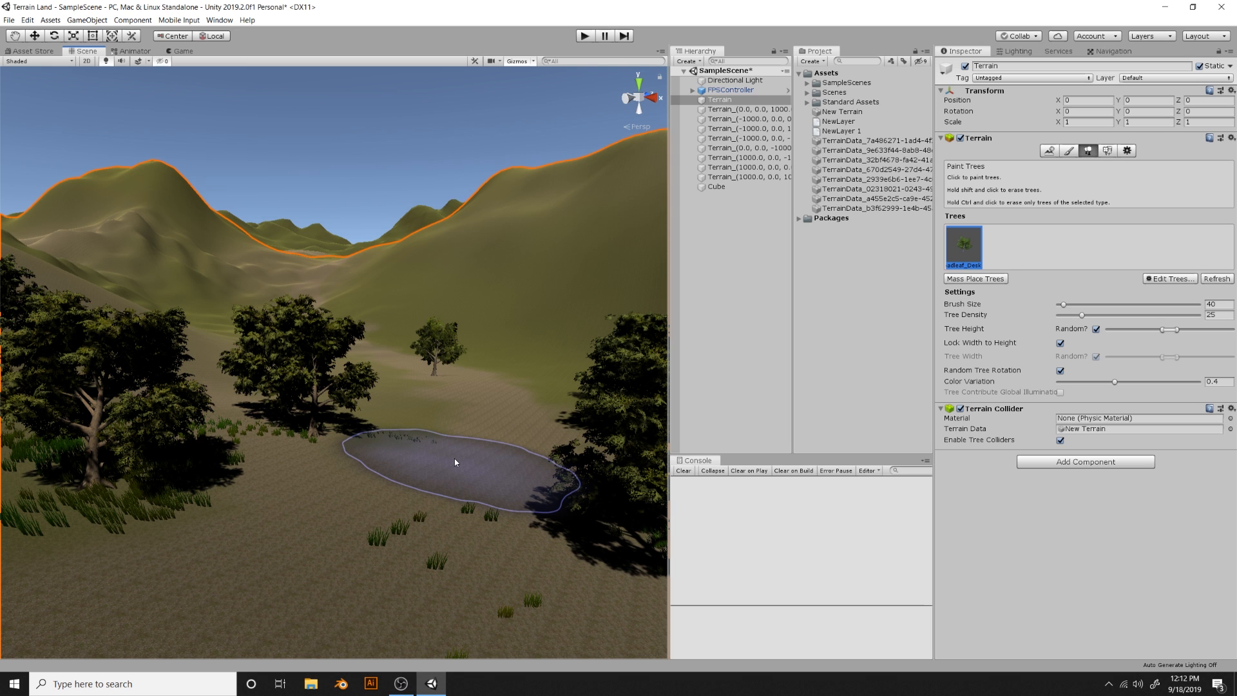
pyautogui.keyDown('alt'); pyautogui.moveTo(453, 456); pyautogui.dragTo(152, 408); pyautogui.keyUp('alt')
pyautogui.keyDown('alt'); pyautogui.moveTo(152, 407); pyautogui.dragTo(237, 425, button='right'); pyautogui.keyUp('alt')
pyautogui.moveTo(237, 425); pyautogui.dragTo(229, 395, button='middle')
pyautogui.keyDown('alt'); pyautogui.moveTo(389, 433); pyautogui.dragTo(299, 442); pyautogui.keyUp('alt')
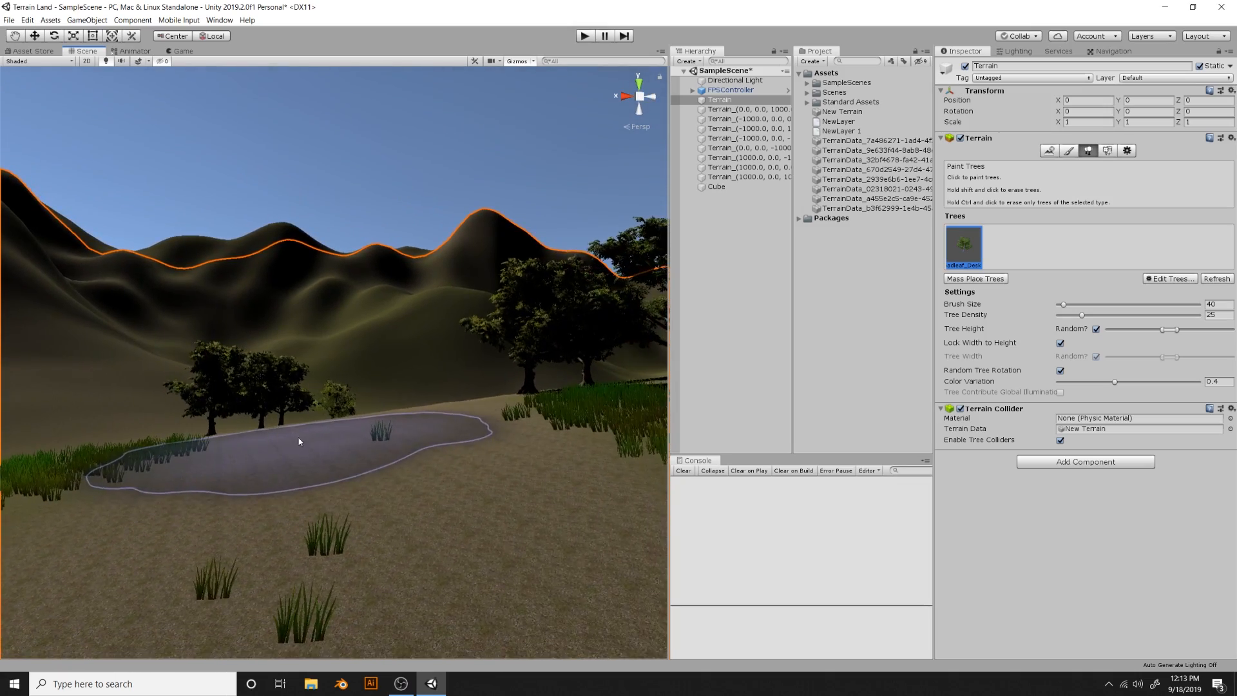
pyautogui.scroll(-10, 330, 439)
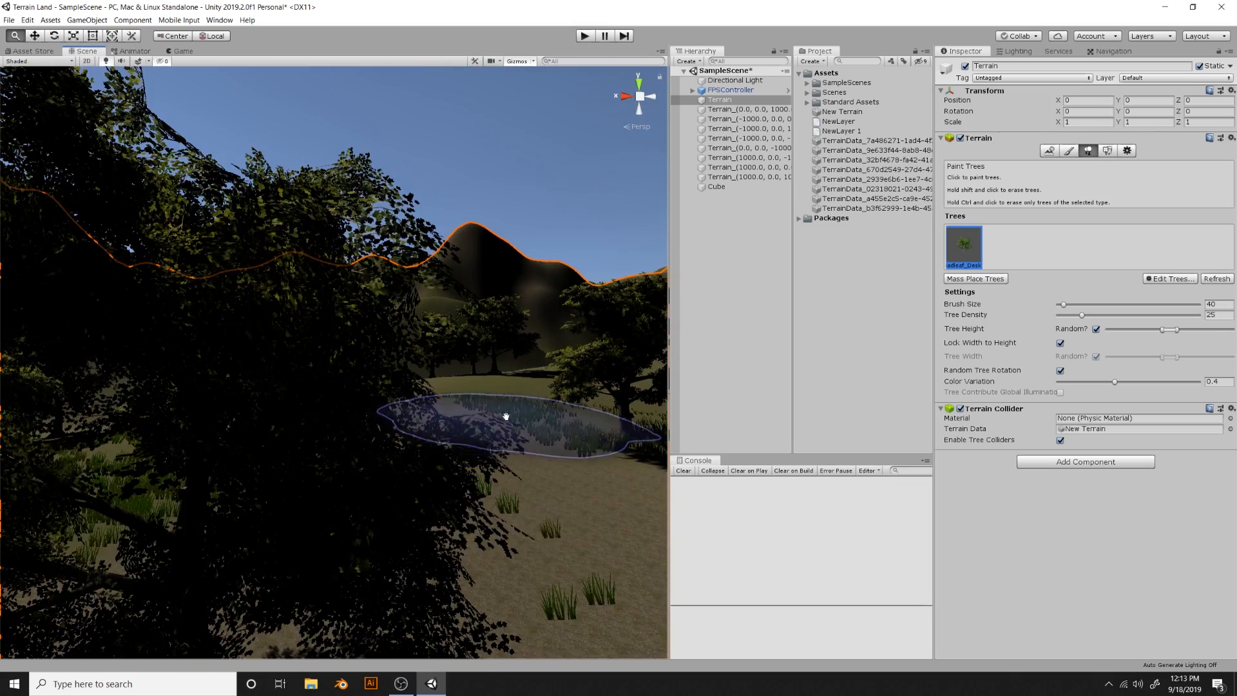
pyautogui.scroll(-10, 505, 416)
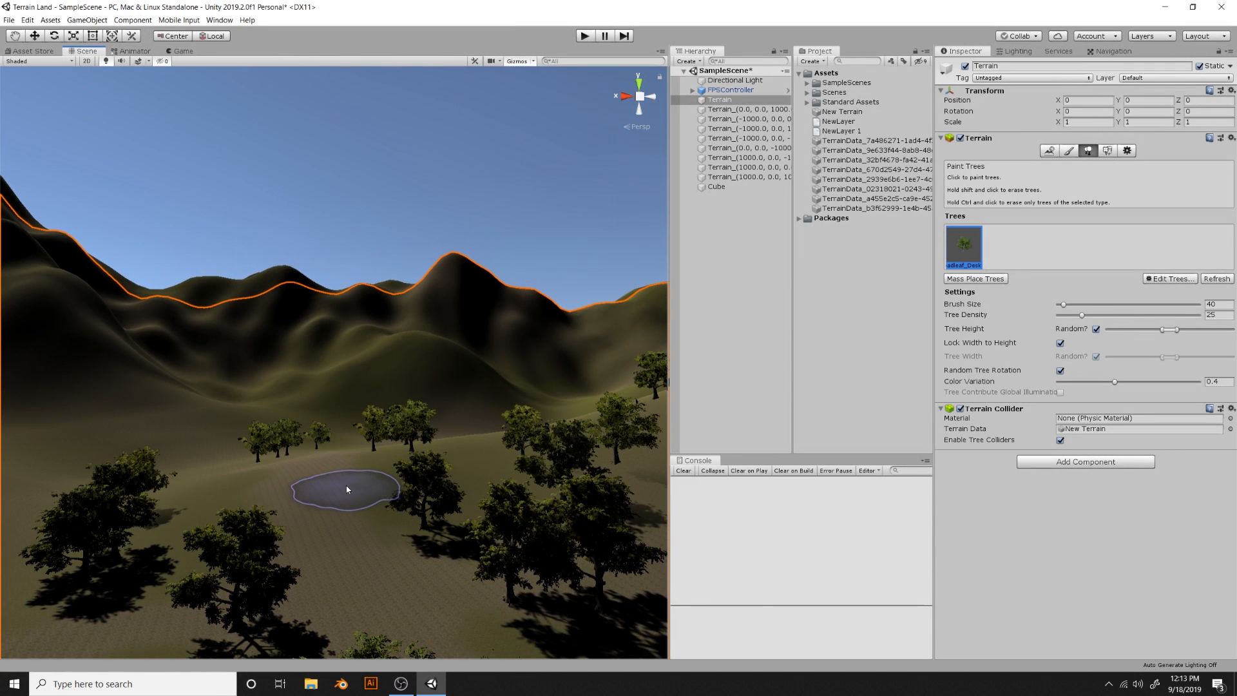
pyautogui.scroll(2, 346, 485)
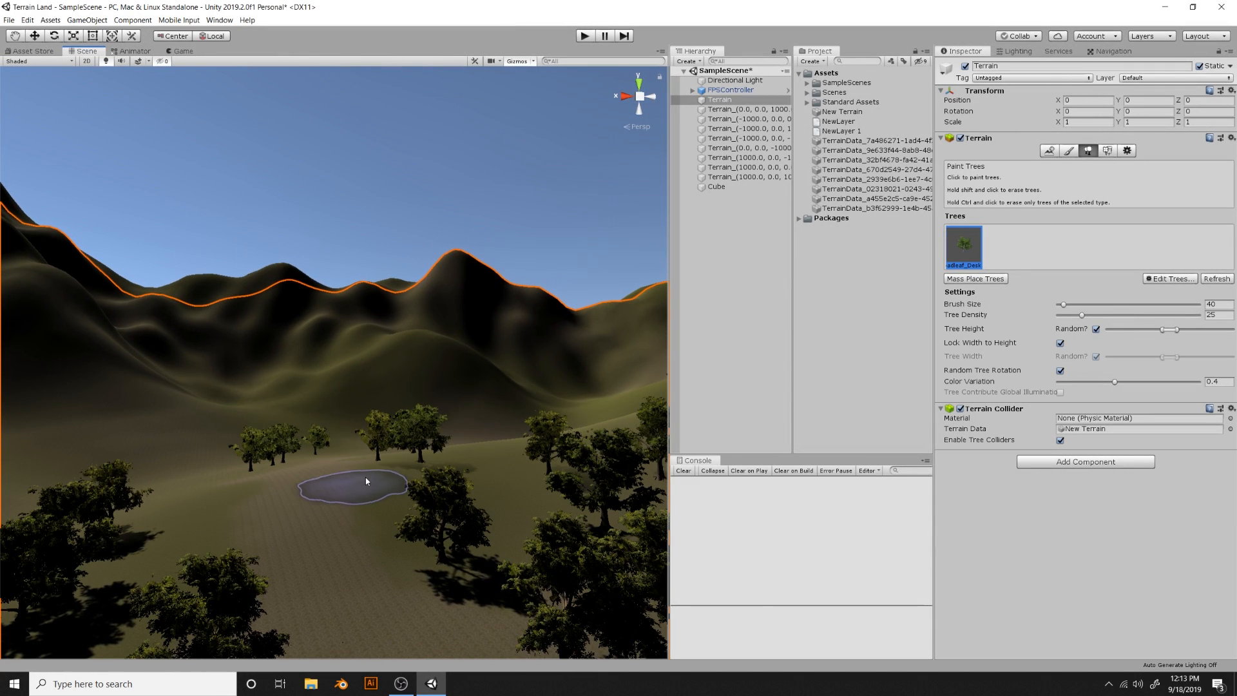
pyautogui.scroll(1, 404, 460)
pyautogui.scroll(-6, 404, 460)
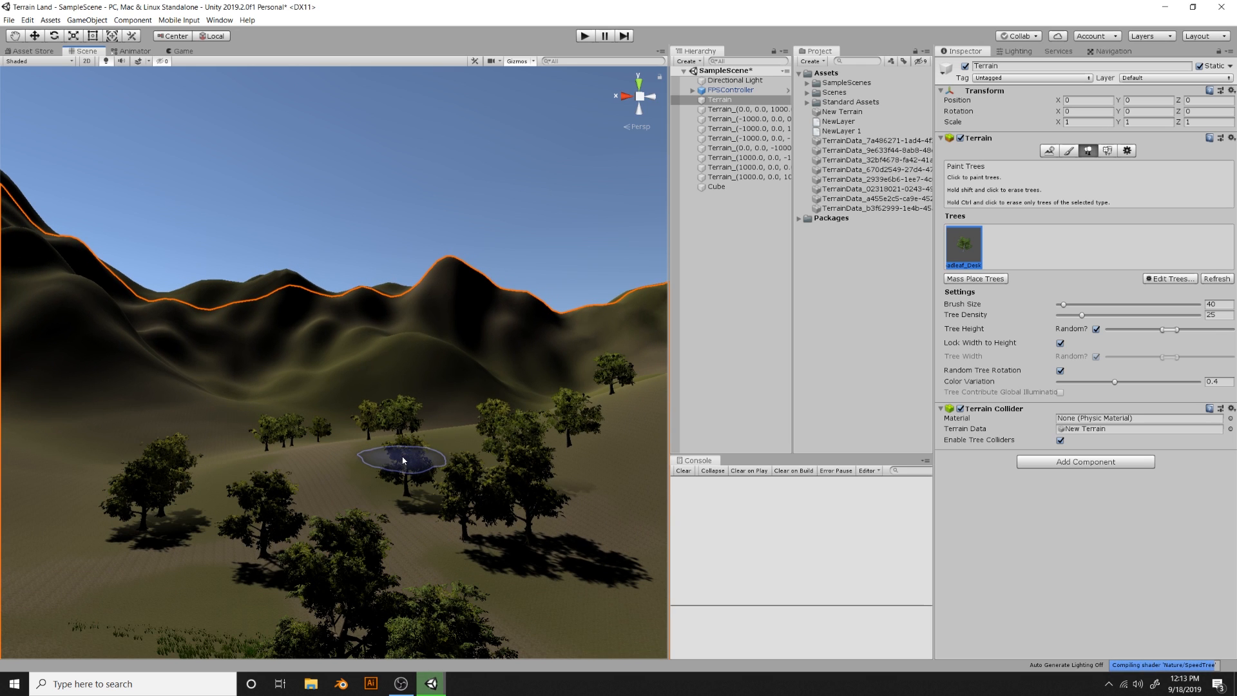
pyautogui.scroll(-5, 449, 479)
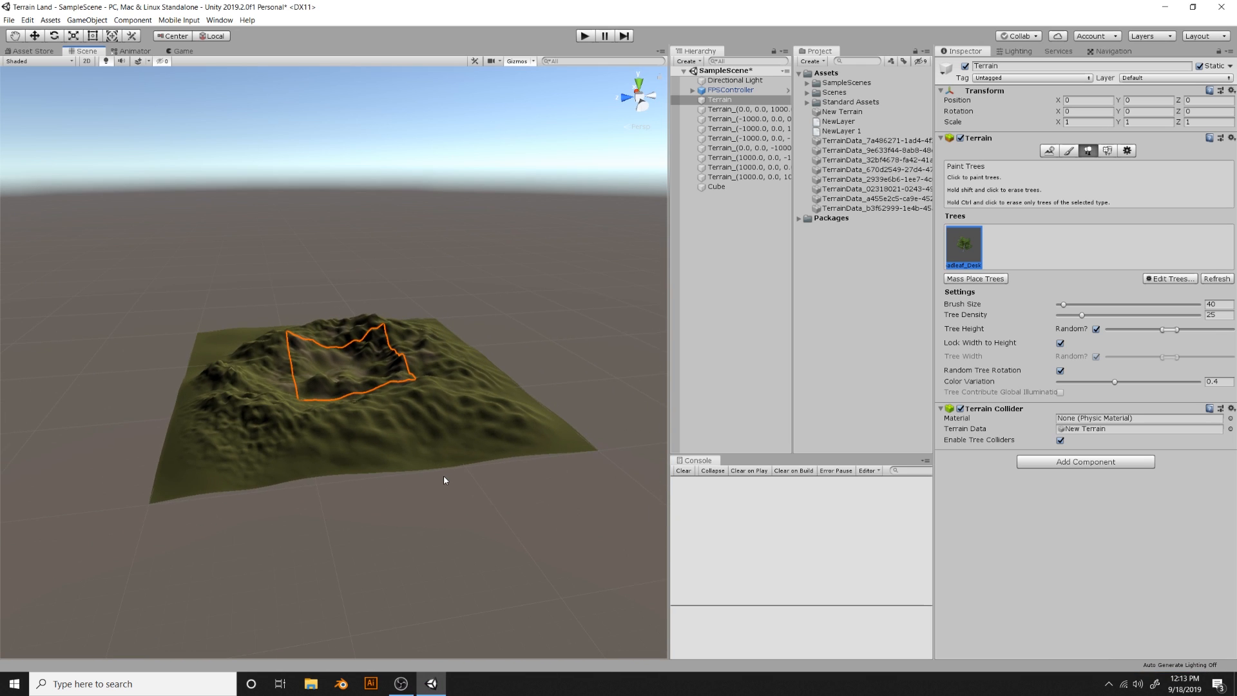
pyautogui.scroll(8, 391, 413)
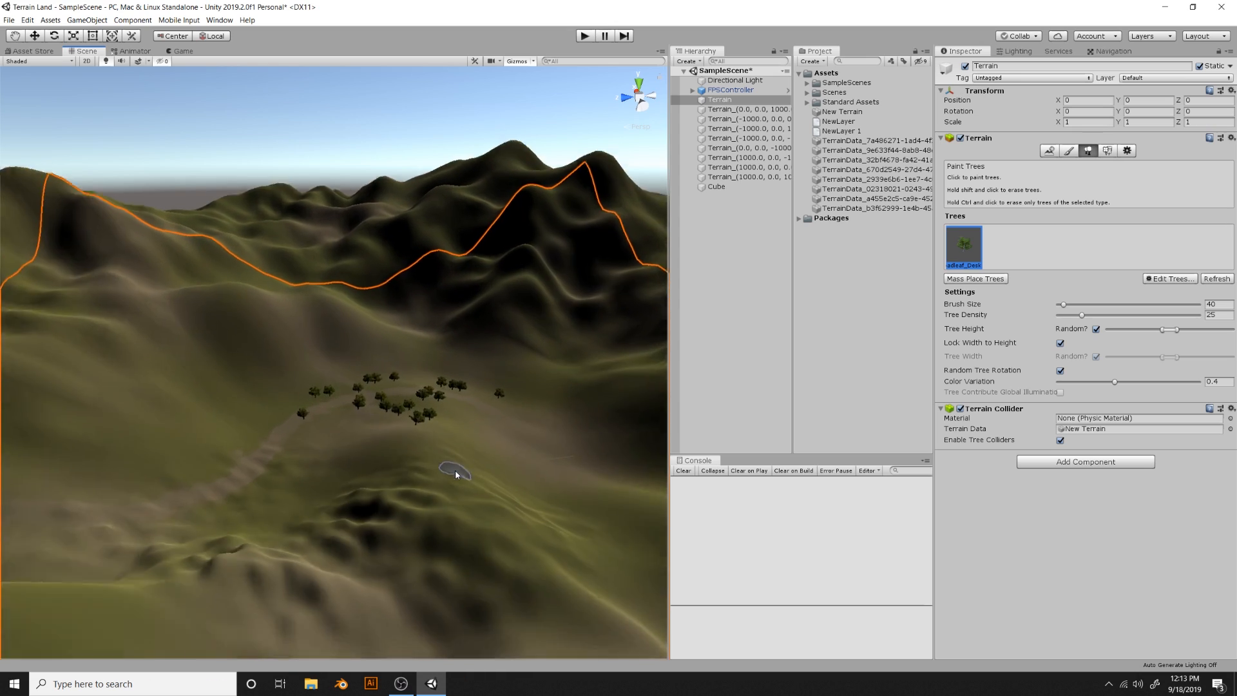
pyautogui.scroll(8, 455, 470)
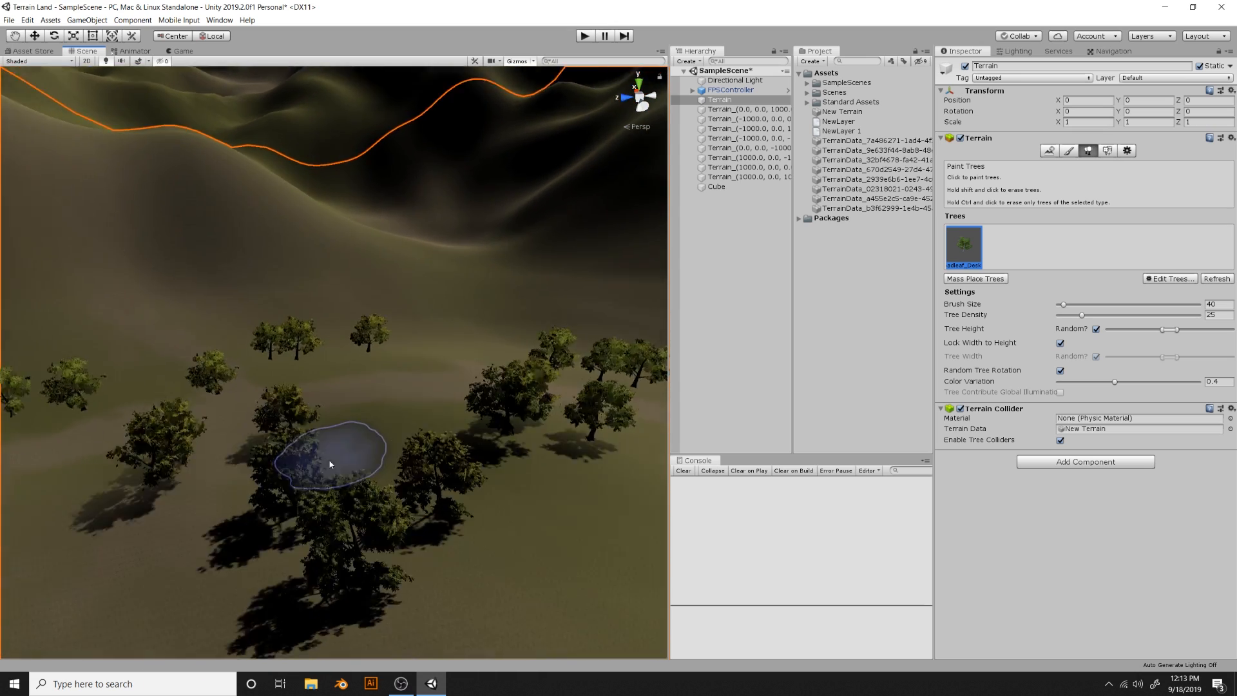
# Plant broadleaf trees across the mountain slopes surrounding the grass patches with brush size 40 and tree density 25, undoing the first stroke
pyautogui.keyDown('alt'); pyautogui.moveTo(343, 492); pyautogui.dragTo(470, 407); pyautogui.keyUp('alt')
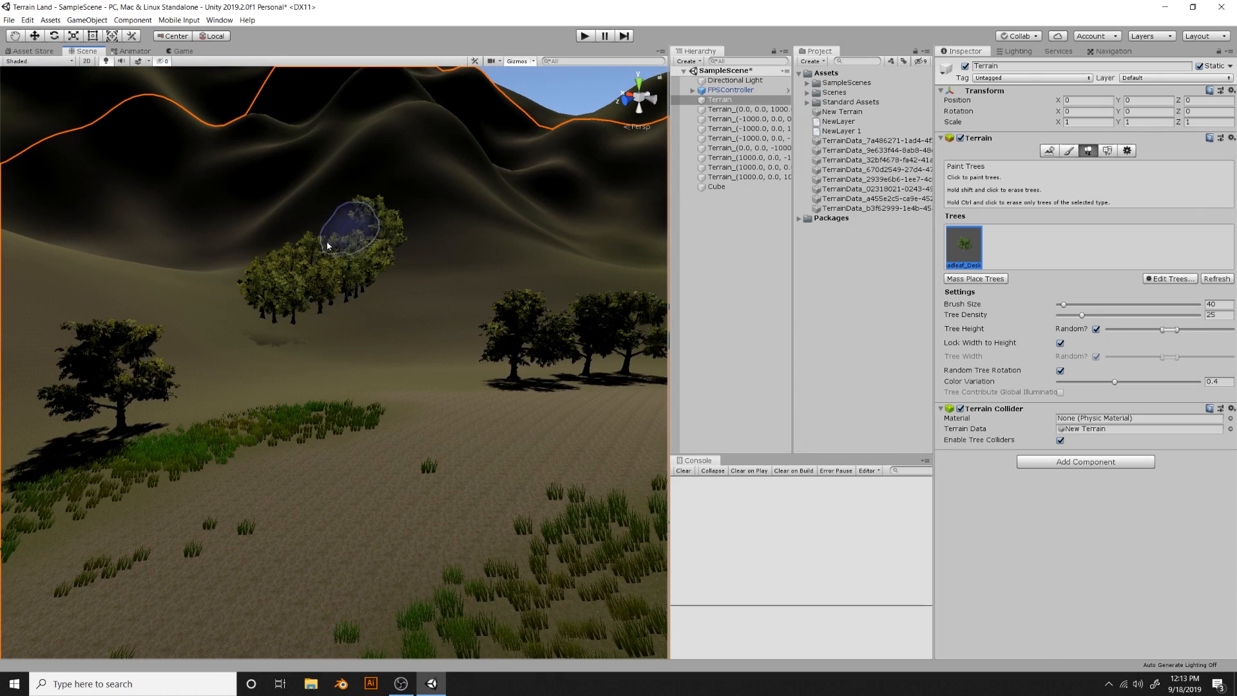
pyautogui.moveTo(327, 245); pyautogui.dragTo(493, 247)
pyautogui.hotkey('ctrl', 'z')
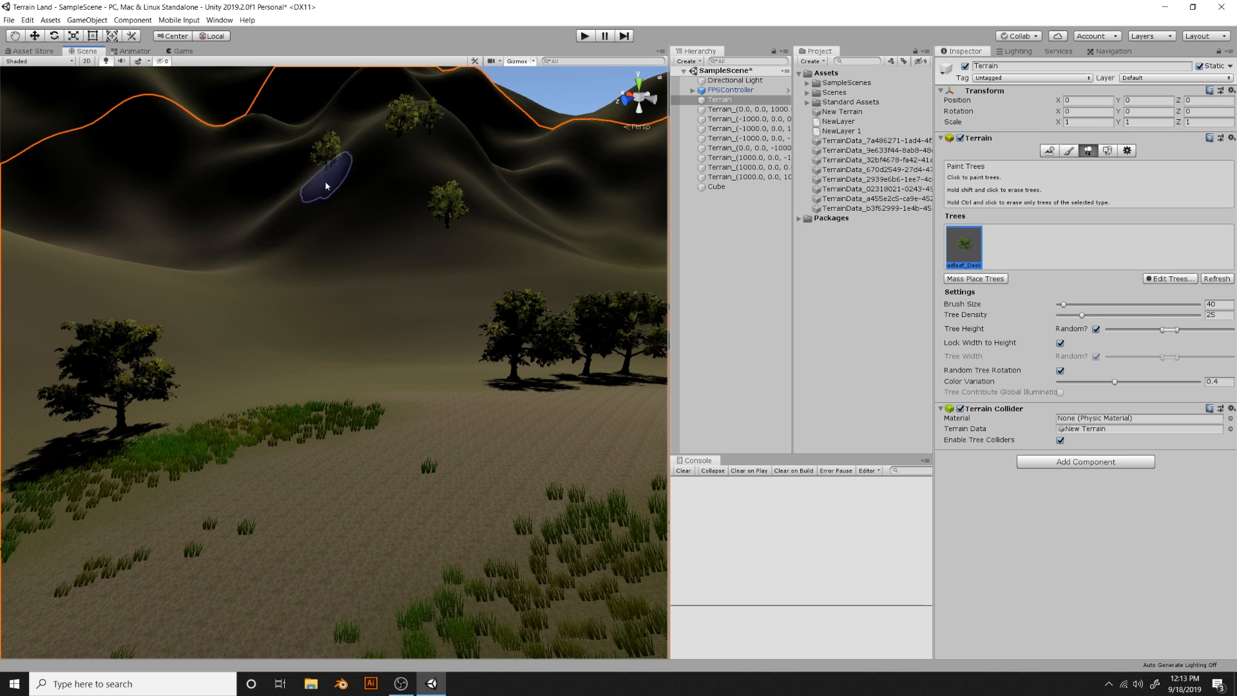
pyautogui.moveTo(228, 317); pyautogui.dragTo(475, 209)
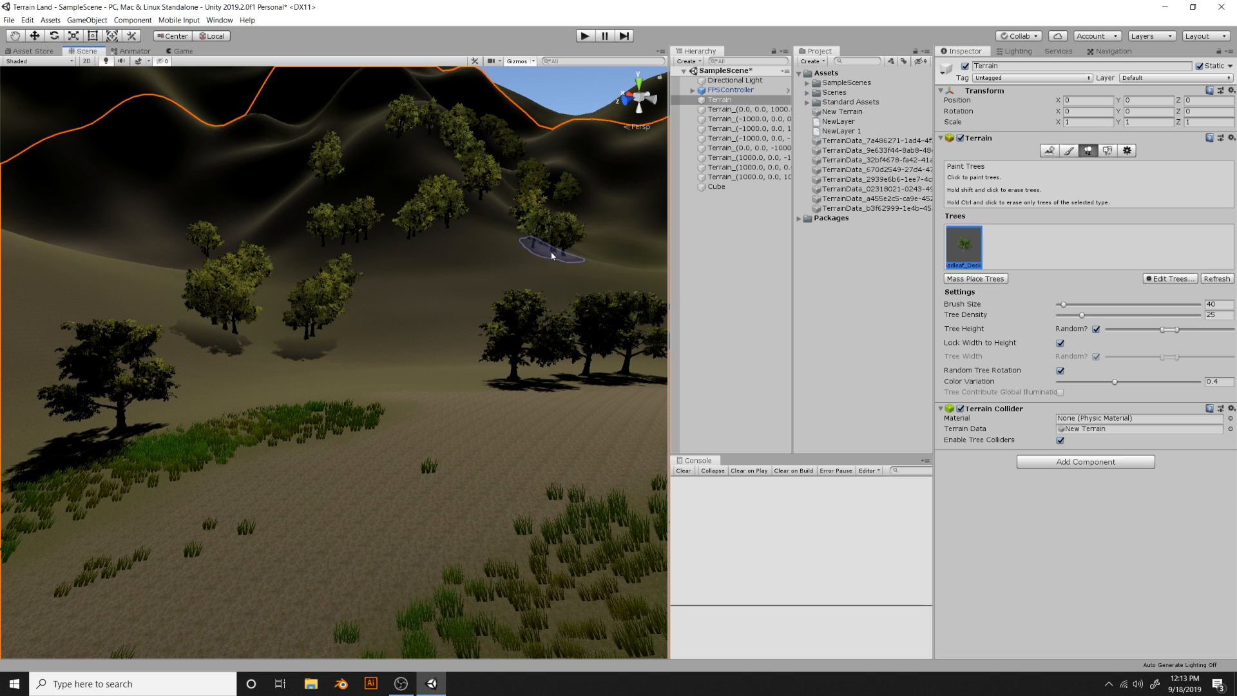
pyautogui.moveTo(551, 257); pyautogui.dragTo(393, 240, button='right')
pyautogui.moveTo(404, 220); pyautogui.dragTo(264, 137)
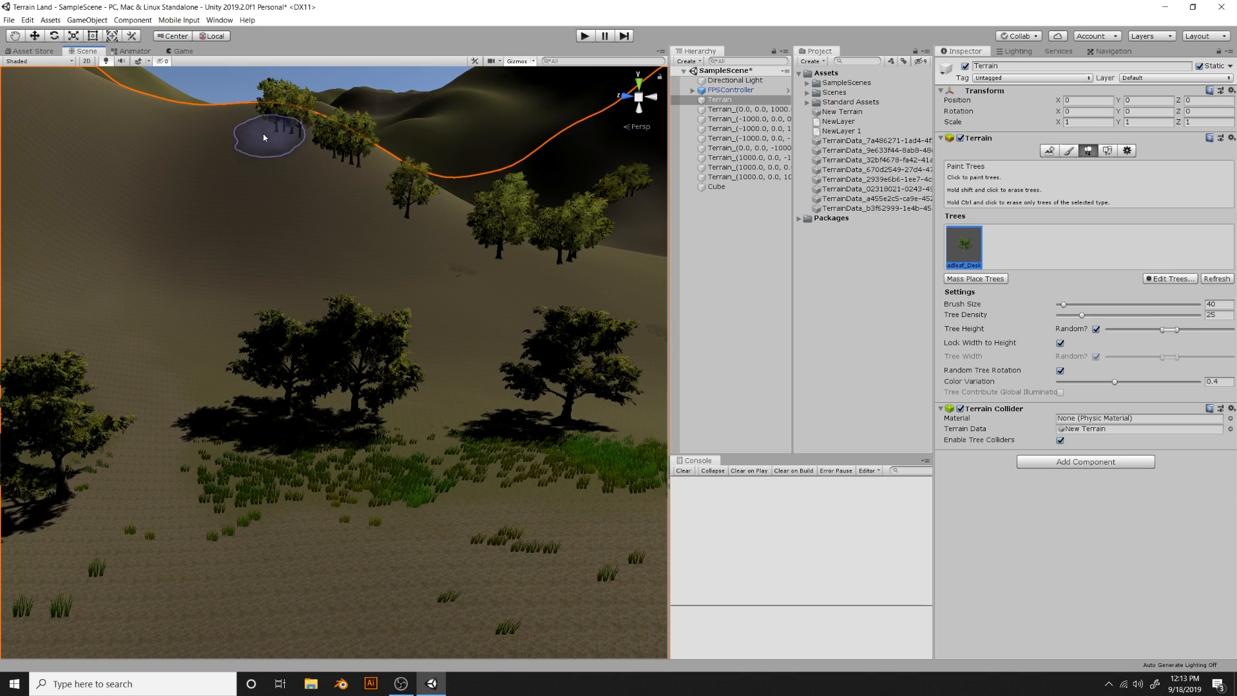
pyautogui.moveTo(341, 239)
pyautogui.mouseDown(button='right')
pyautogui.moveTo(299, 249)
pyautogui.moveTo(279, 271)
pyautogui.mouseUp(button='right')
pyautogui.click(279, 272)
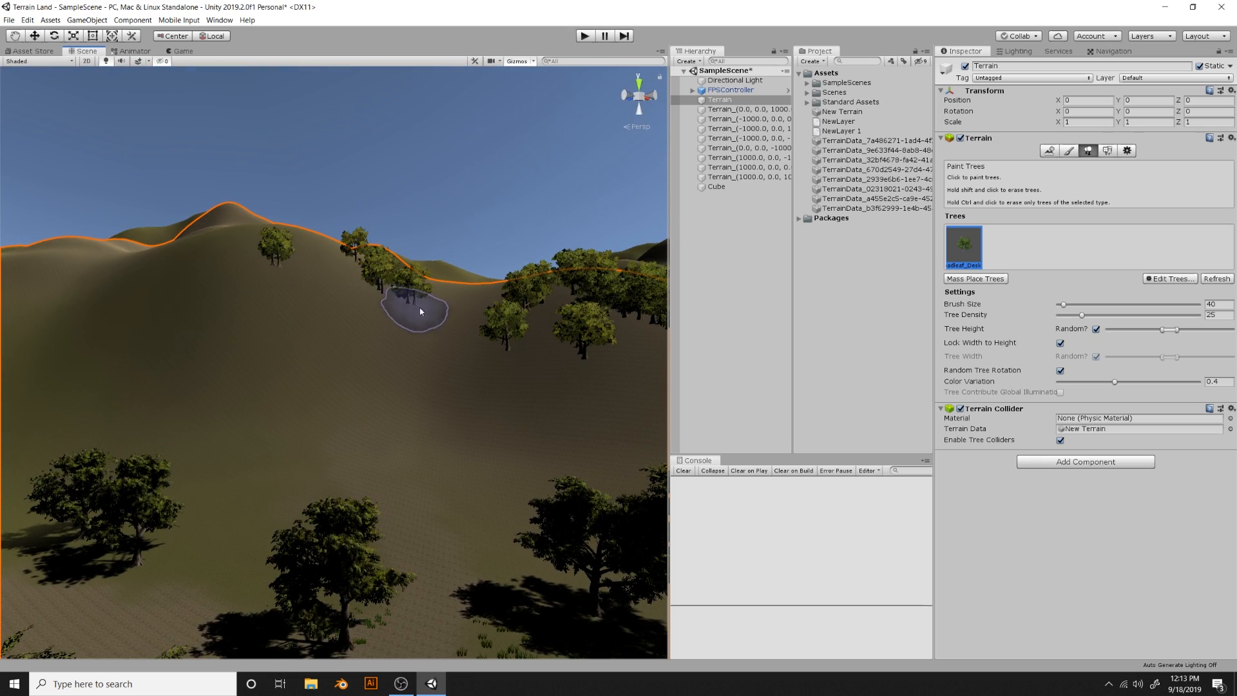
# Walk through the scene in play mode to inspect the trees on the slopes from the first-person view
pyautogui.click(584, 36)
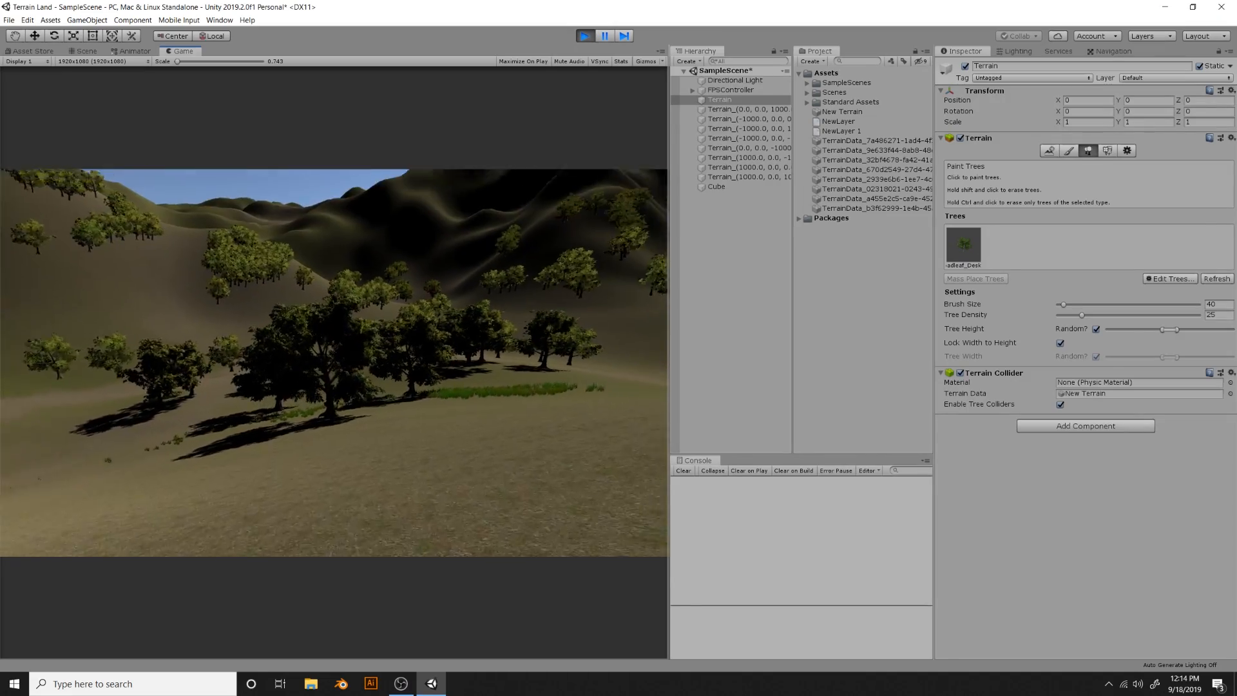
pyautogui.press('w')
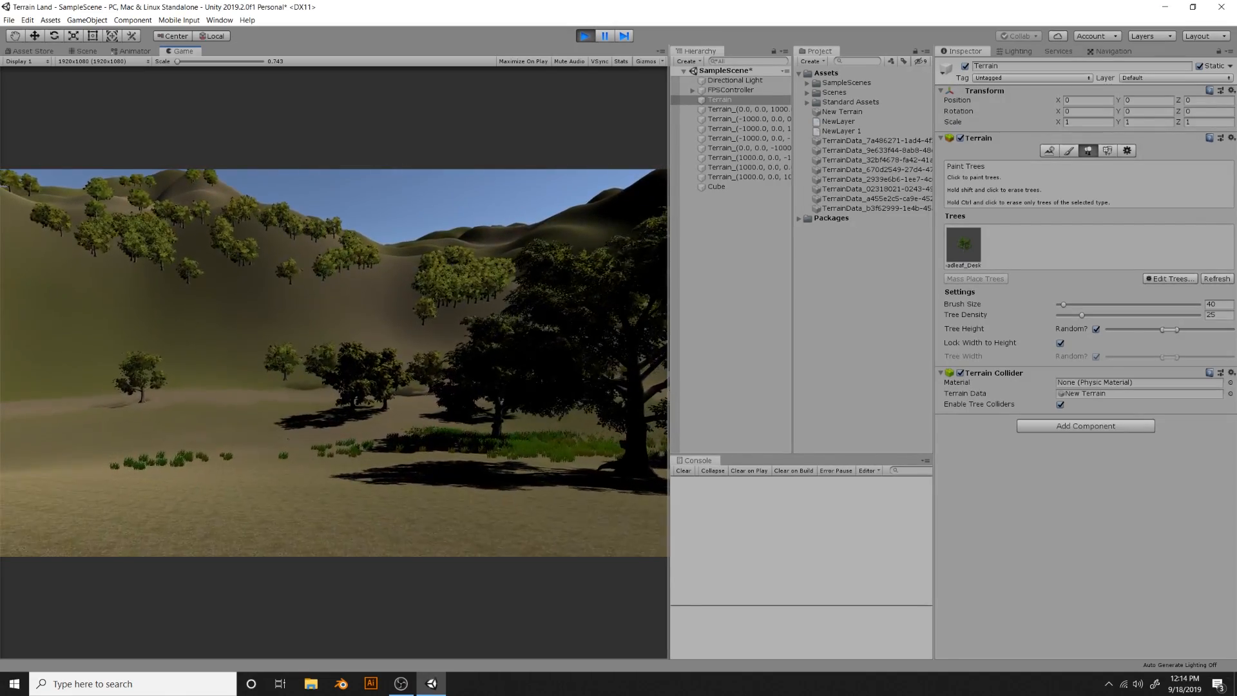
pyautogui.hotkey('ctrl', 'p')
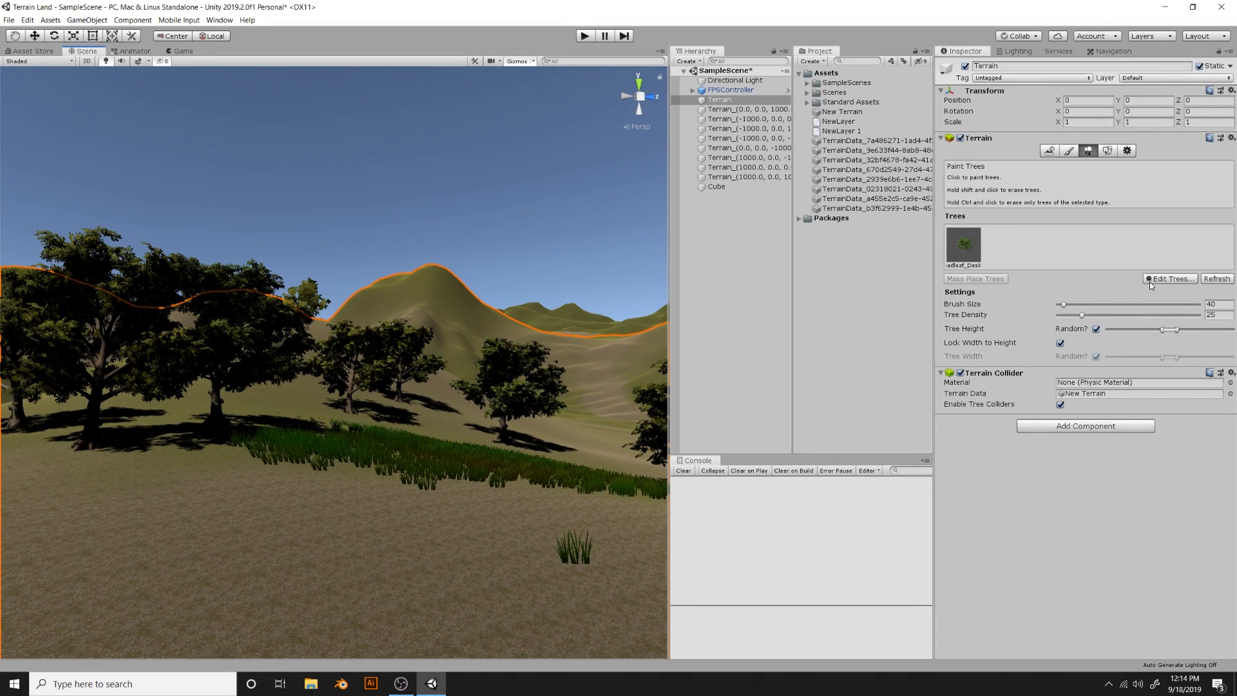
# Add Conifer_Desktop as a second tree prefab for the terrain
pyautogui.click(1150, 281)
pyautogui.click(1160, 285)
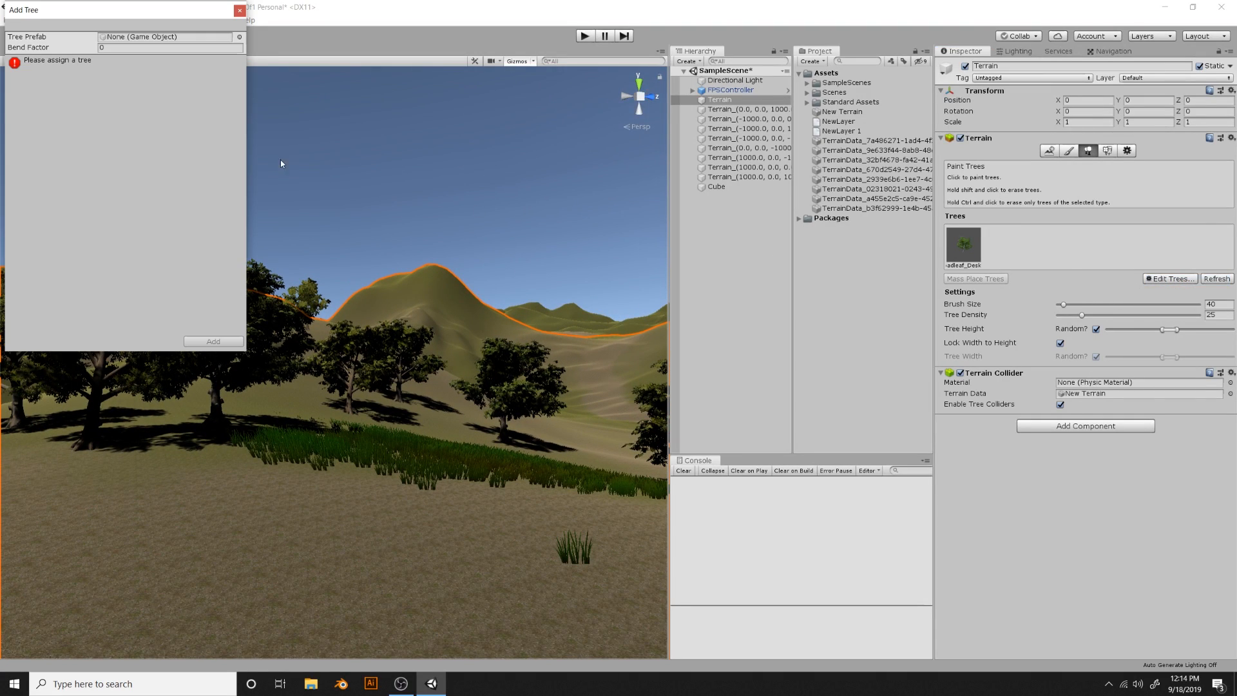
pyautogui.click(237, 38)
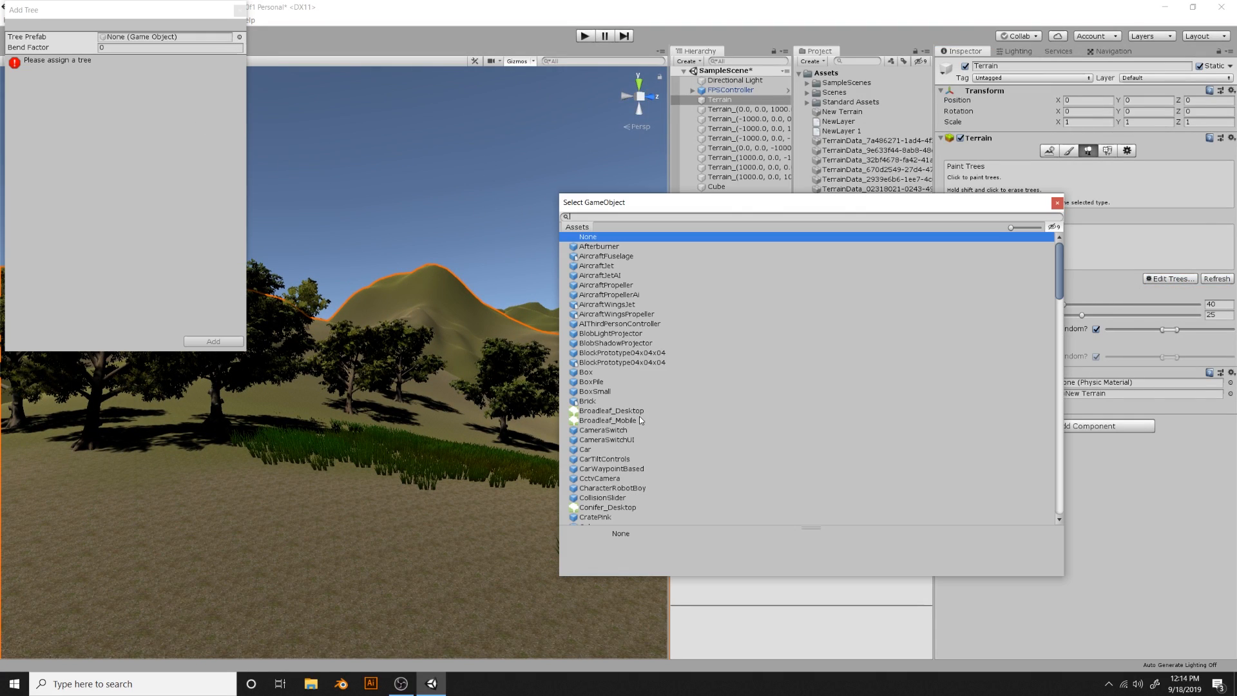
pyautogui.scroll(-2, 641, 420)
pyautogui.doubleClick(622, 471)
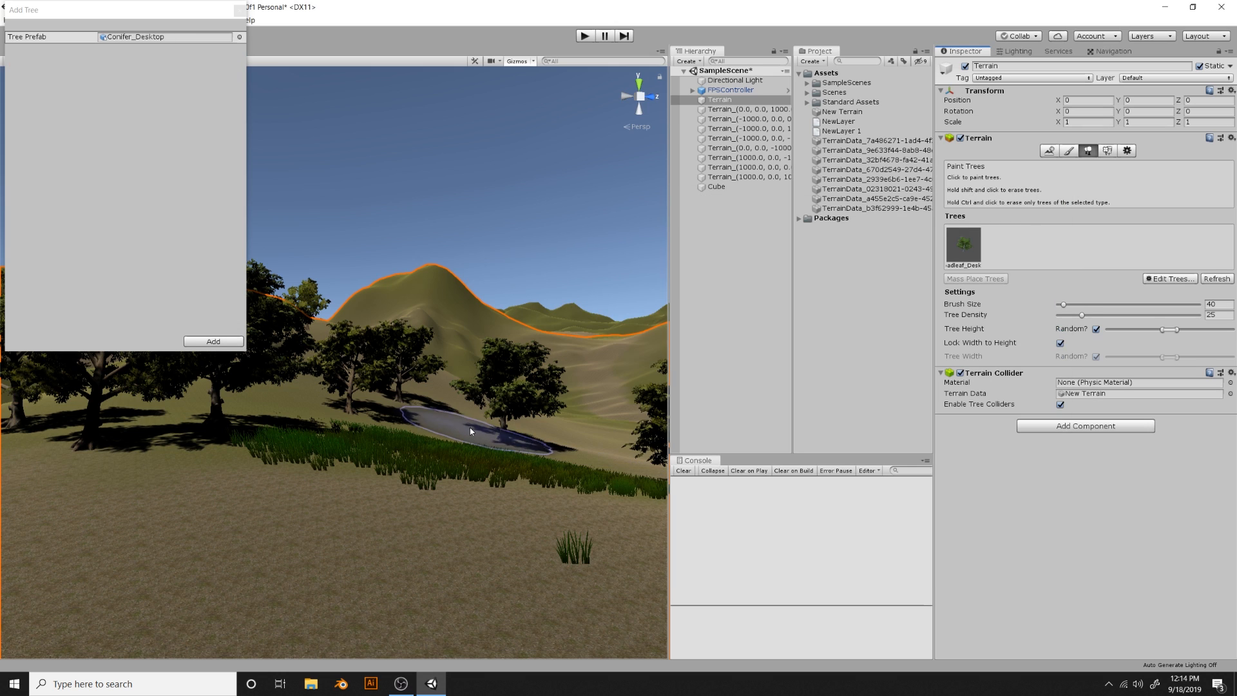
pyautogui.click(197, 343)
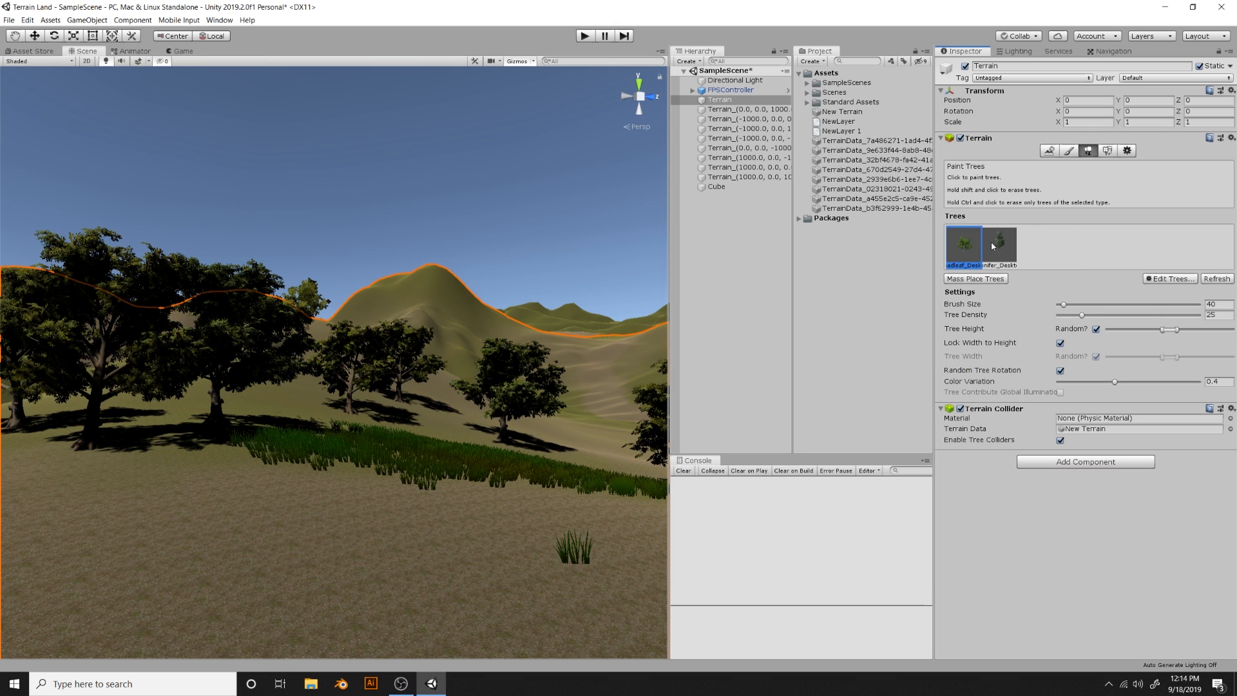
# Plant conifer trees in a dense stand behind the grass patch and among the broadleaf trees
pyautogui.click(577, 430)
pyautogui.moveTo(494, 442); pyautogui.dragTo(218, 412)
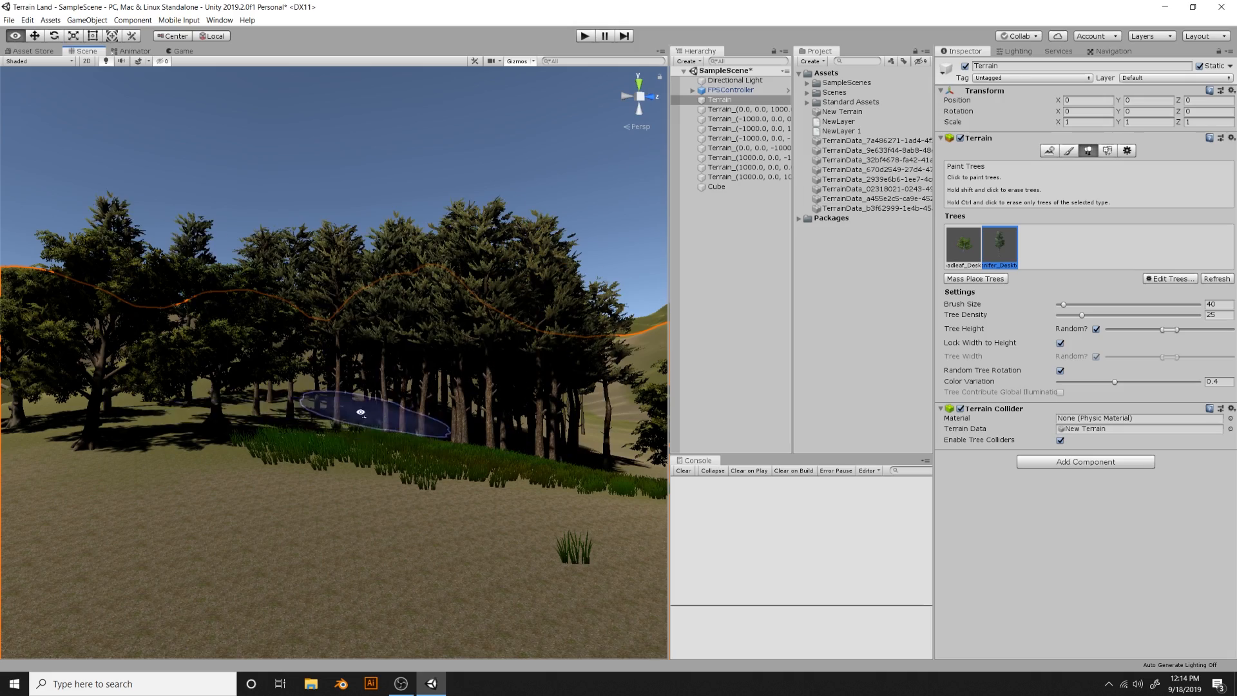
pyautogui.moveTo(358, 412)
pyautogui.mouseDown(button='right')
pyautogui.moveTo(212, 404)
pyautogui.moveTo(521, 412)
pyautogui.mouseUp(button='right')
pyautogui.moveTo(444, 419)
pyautogui.mouseDown(button='right')
pyautogui.moveTo(329, 403)
pyautogui.moveTo(427, 323)
pyautogui.mouseUp(button='right')
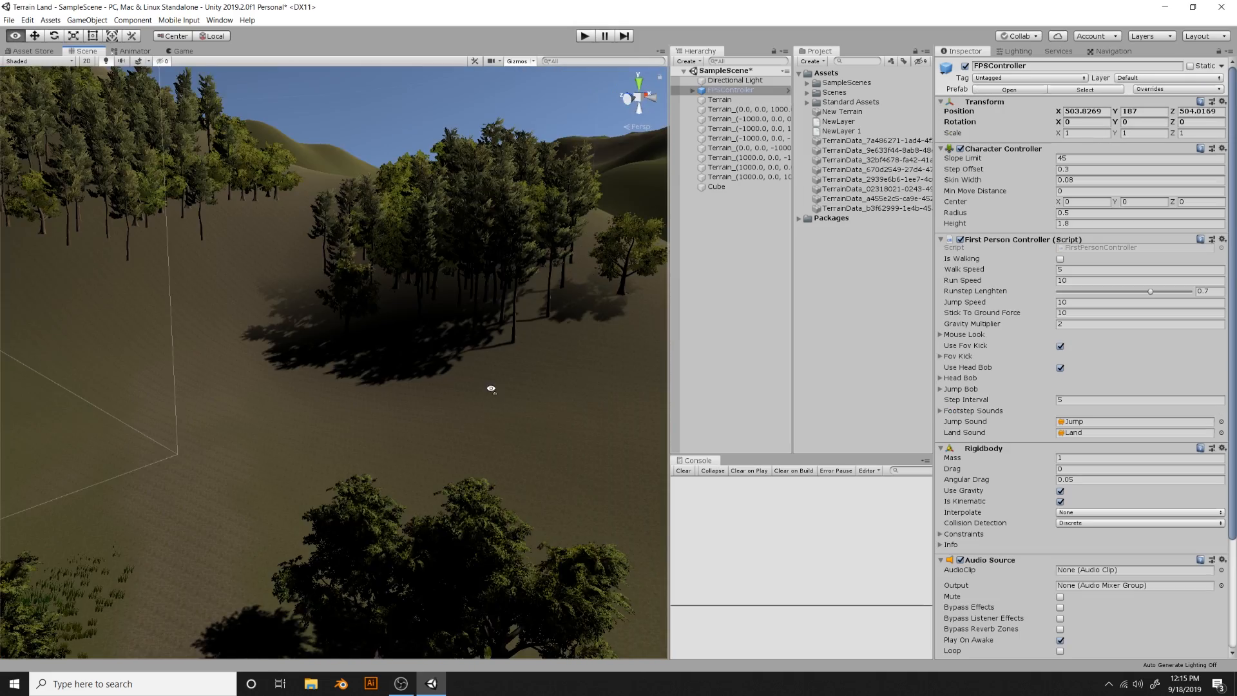
# Set the Directional Light's realtime shadow strength to 0.314
pyautogui.moveTo(491, 389); pyautogui.dragTo(237, 396, button='right')
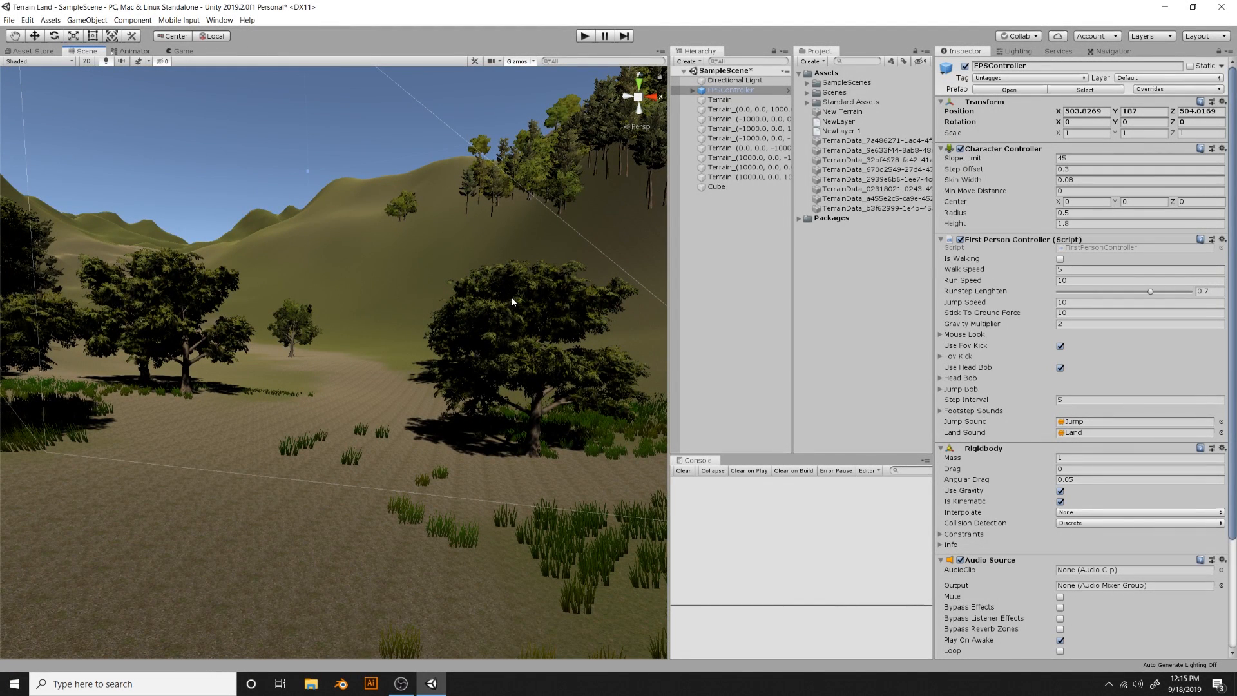
pyautogui.click(745, 80)
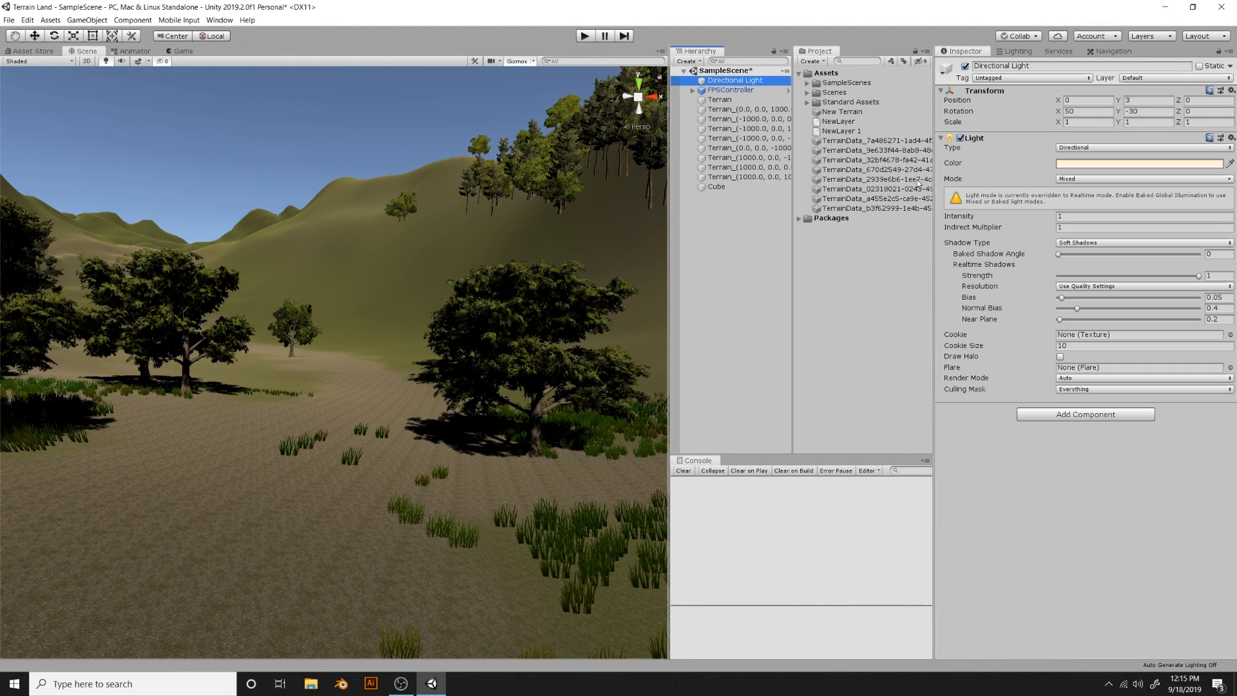
pyautogui.moveTo(1198, 276); pyautogui.dragTo(1103, 279)
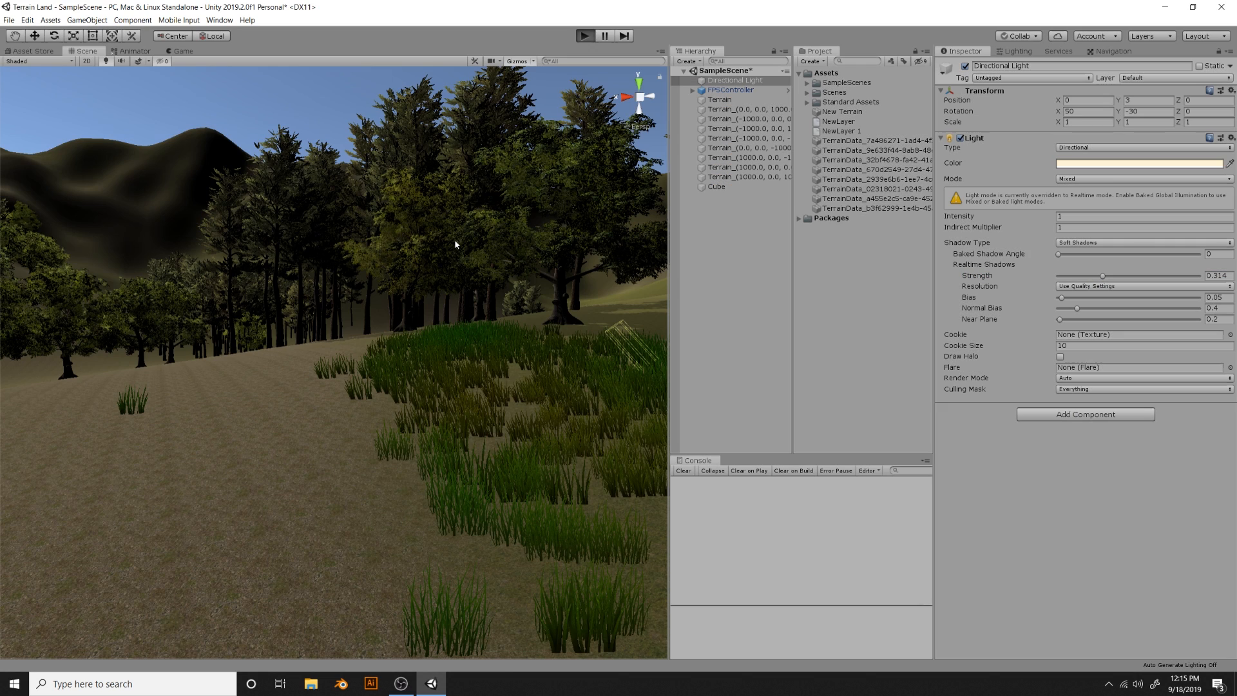
# Walk through the forest and grass in play mode to check the softened shadows and the conifers
pyautogui.hotkey('ctrl', 'p')
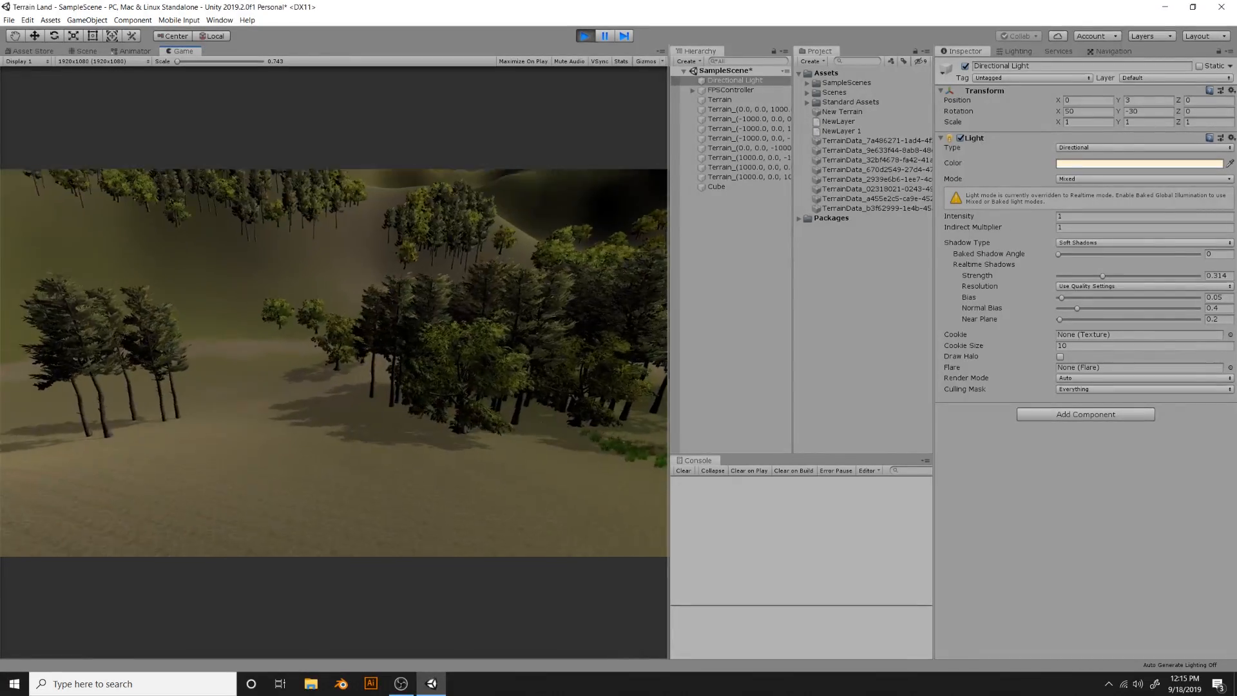
pyautogui.press('w')
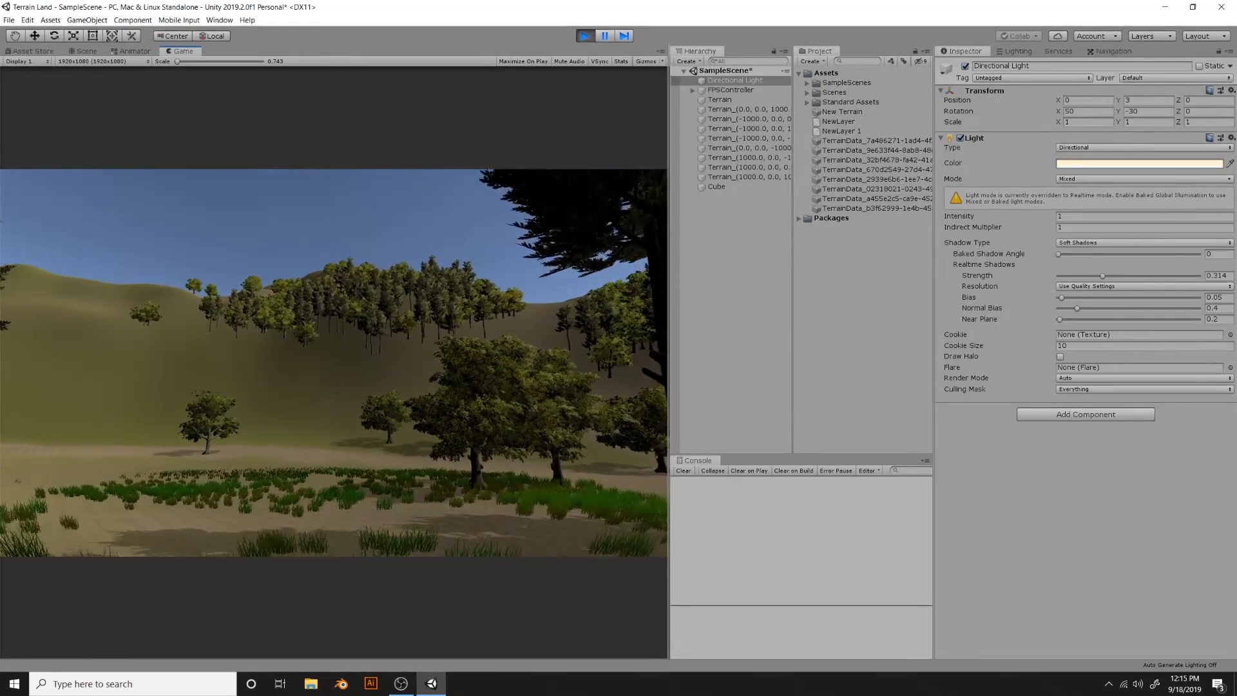
pyautogui.press('w')
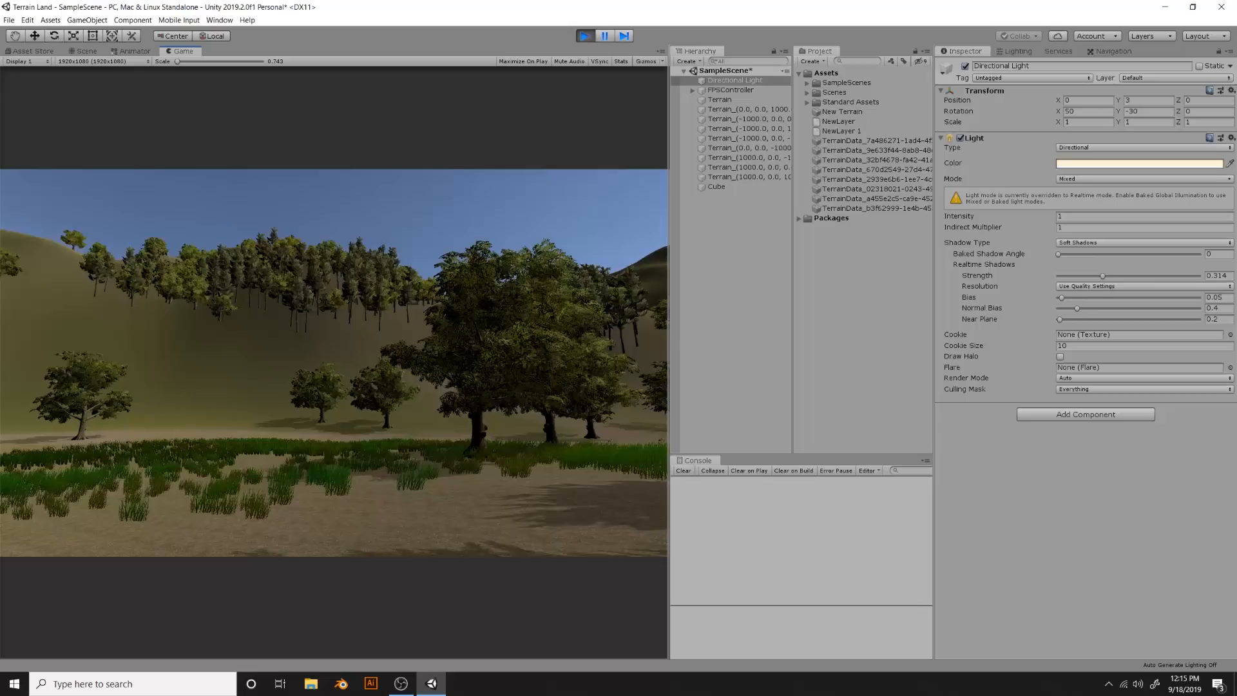
pyautogui.press('w')
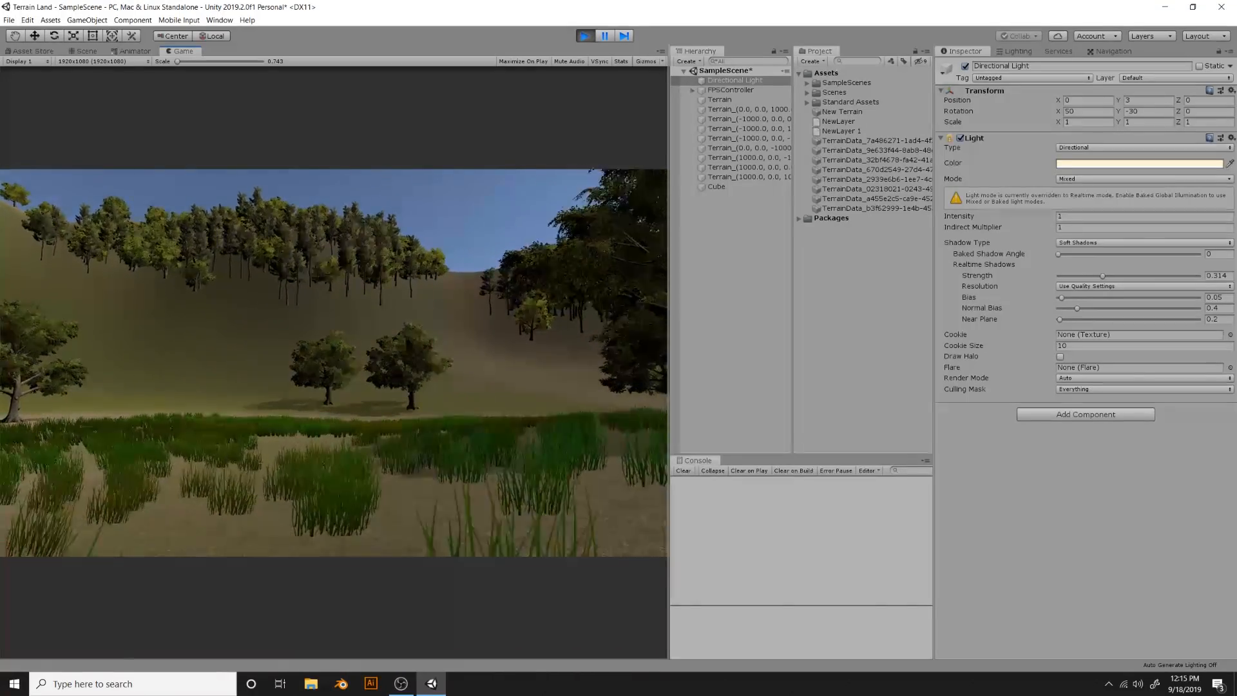
pyautogui.press('s')
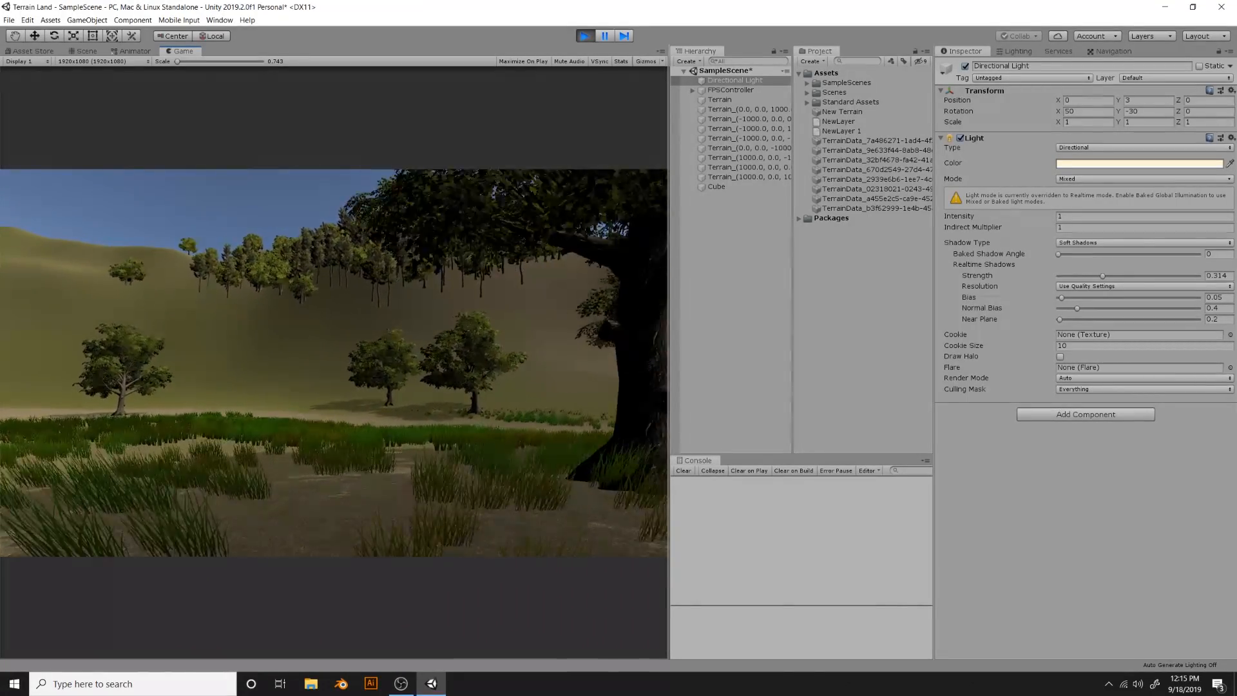
pyautogui.press('d')
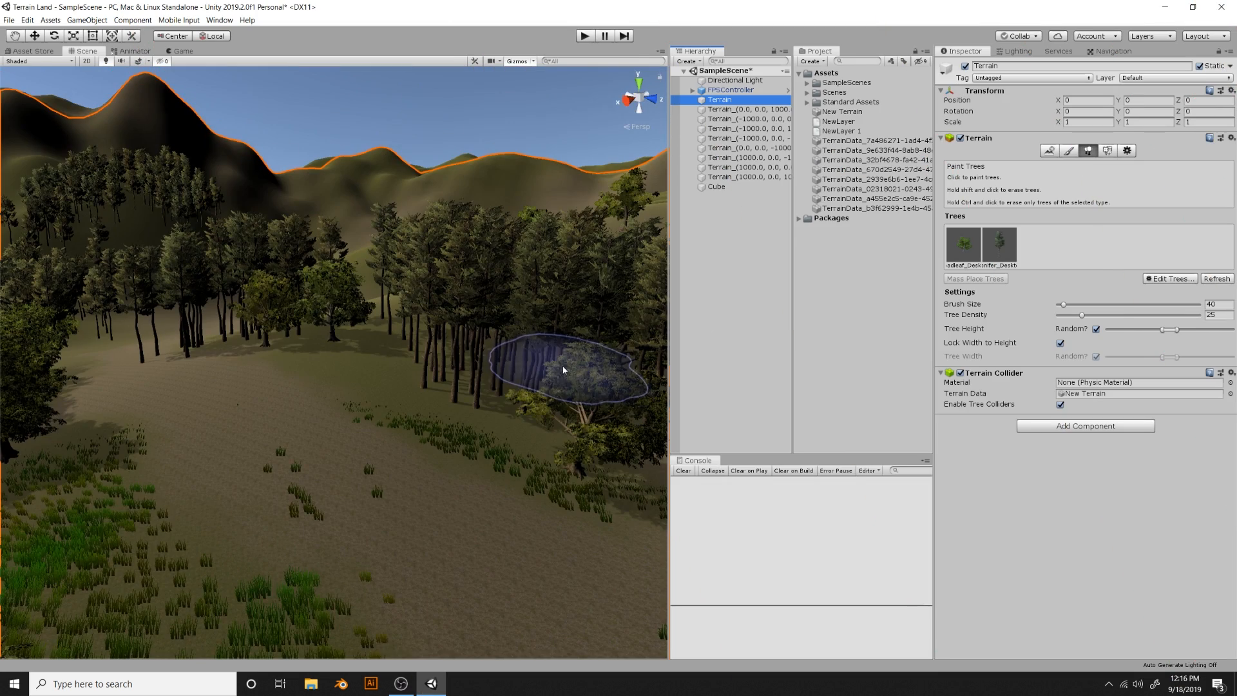
# Switch the terrain from Paint Trees to the Raise or Lower Terrain sculpting tool
pyautogui.click(532, 367)
pyautogui.moveTo(531, 368); pyautogui.dragTo(405, 400, button='right')
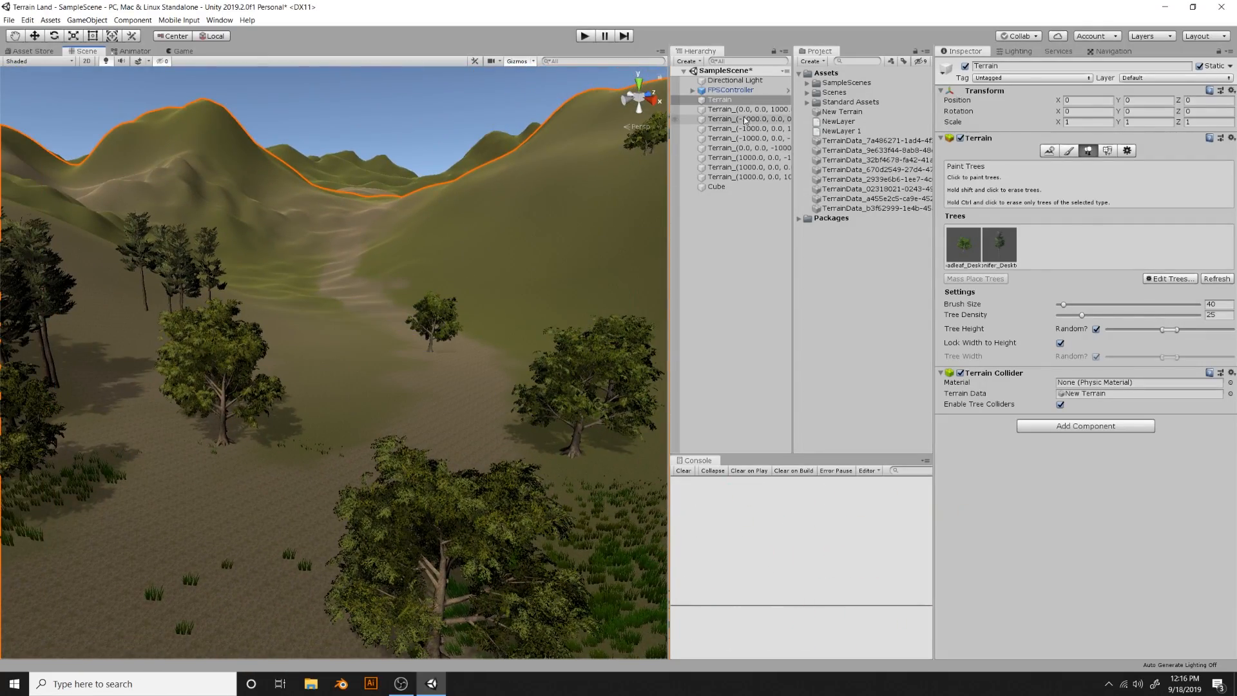
pyautogui.click(1069, 150)
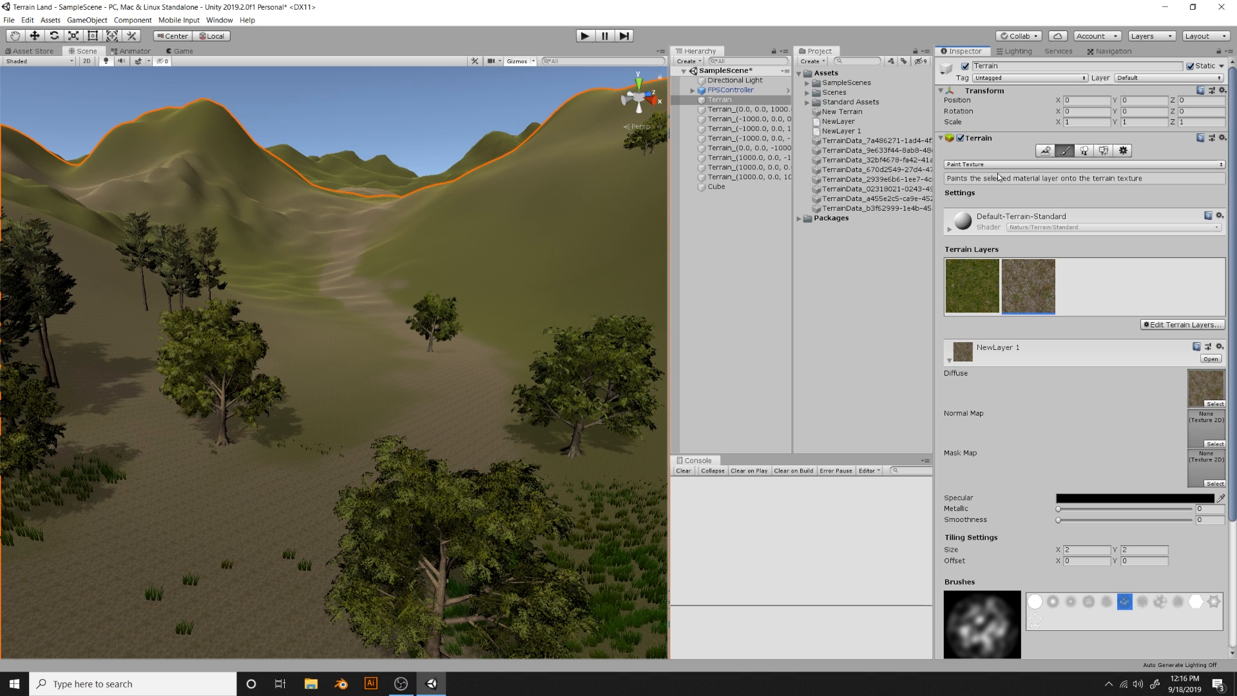
pyautogui.click(996, 165)
pyautogui.click(996, 177)
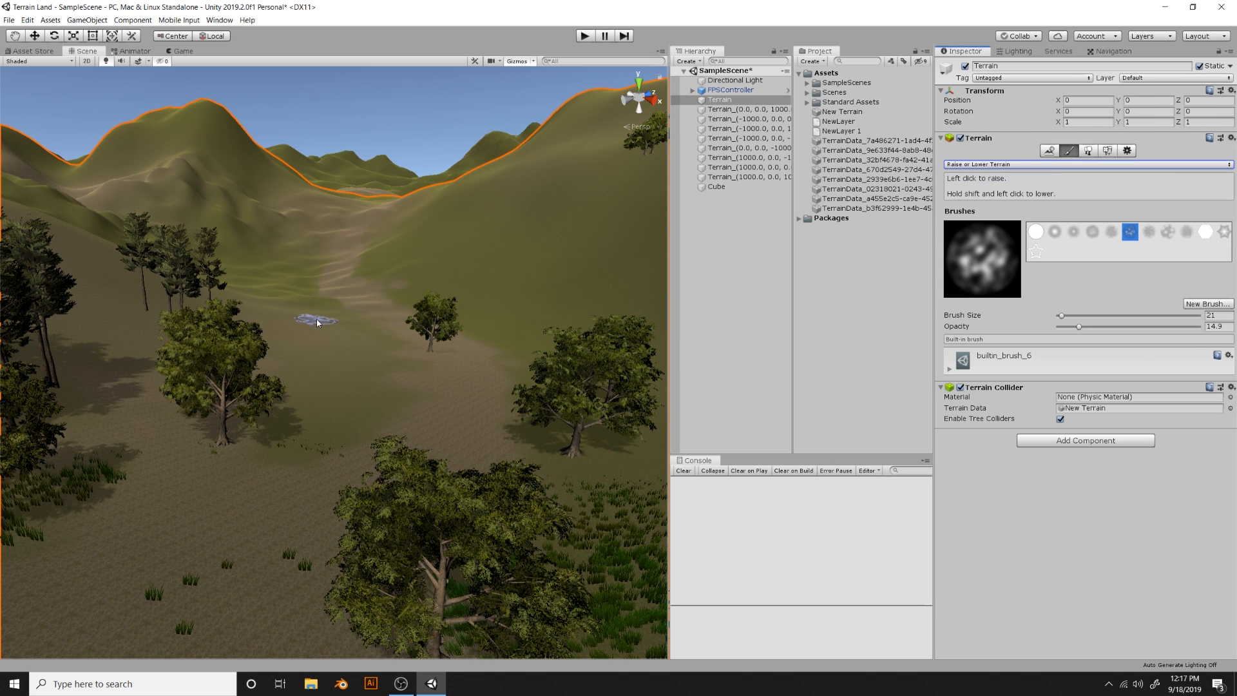
# Raise mounds beside the conifer stand and broadleaf trees with the soft round builtin_brush_2 at size 53
pyautogui.moveTo(1061, 316); pyautogui.dragTo(1103, 316)
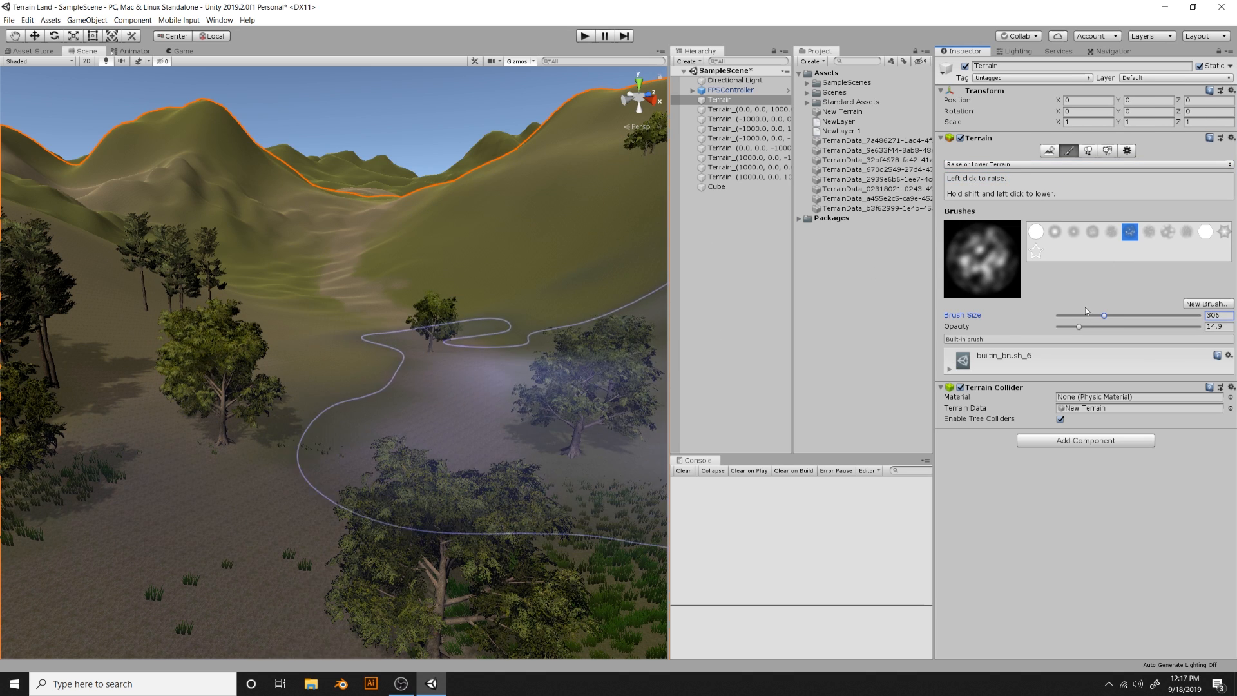
pyautogui.click(1079, 315)
pyautogui.click(1055, 231)
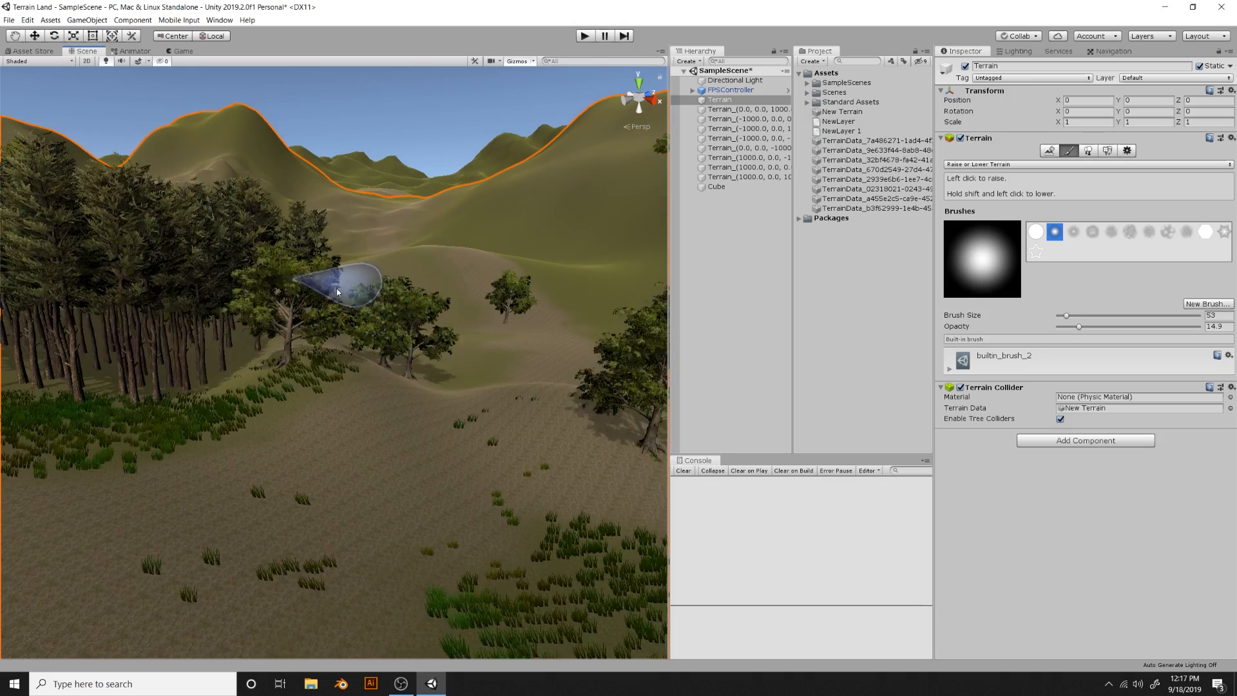
pyautogui.moveTo(340, 285)
pyautogui.mouseDown()
pyautogui.moveTo(376, 363)
pyautogui.moveTo(249, 307)
pyautogui.moveTo(302, 310)
pyautogui.mouseUp()
pyautogui.moveTo(387, 316); pyautogui.dragTo(445, 326, button='right')
pyautogui.moveTo(361, 383); pyautogui.dragTo(337, 337)
pyautogui.click(585, 408)
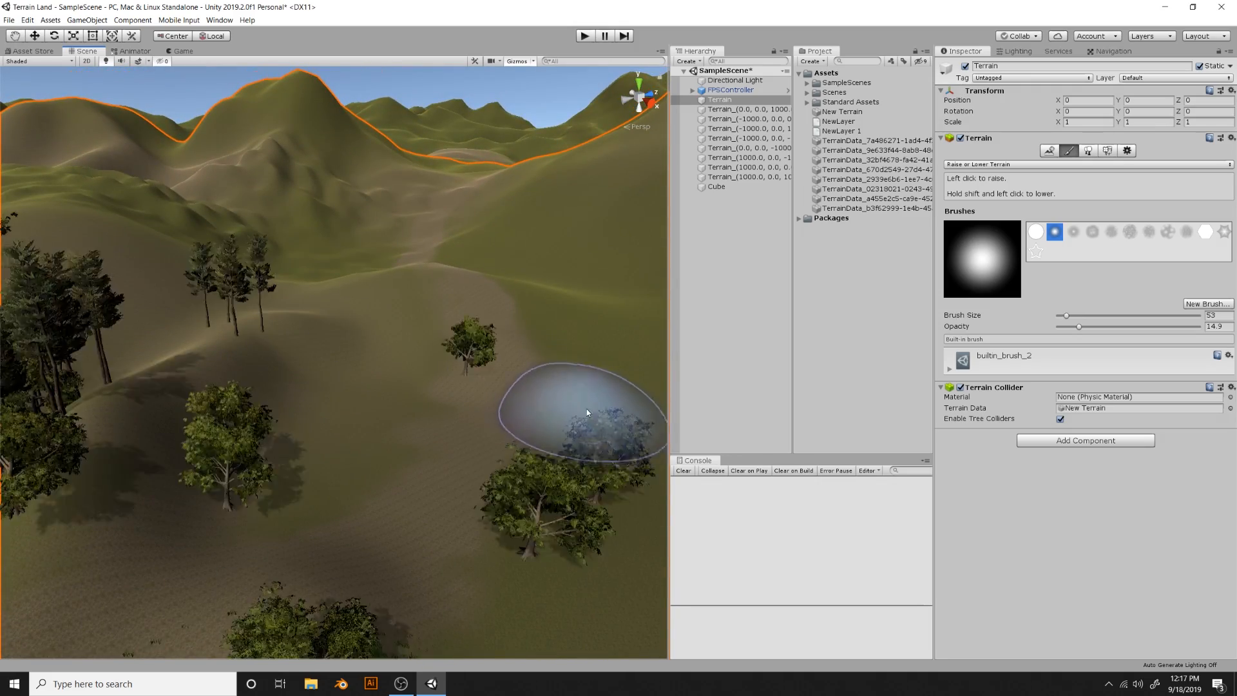
# Raise the slopes around the nearby broadleaf trees and the grass patches to enclose a hollow in the clearing
pyautogui.moveTo(587, 408); pyautogui.dragTo(587, 380)
pyautogui.moveTo(309, 415); pyautogui.dragTo(395, 471, button='right')
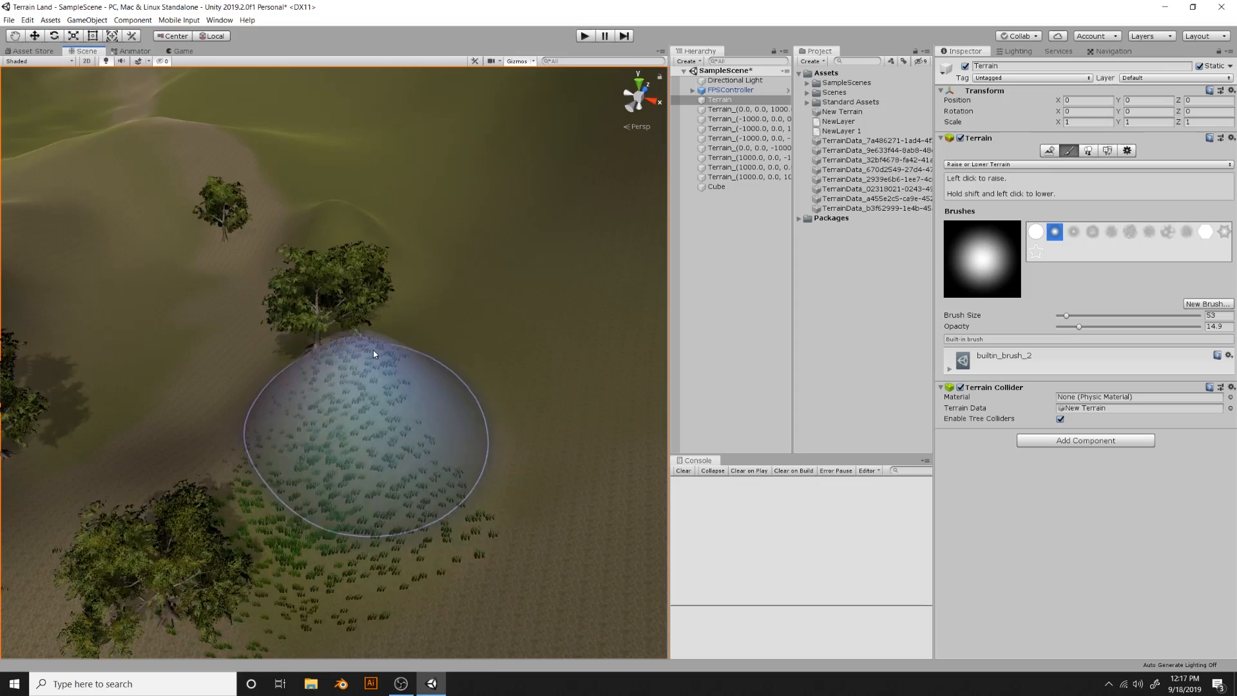
pyautogui.moveTo(373, 350)
pyautogui.mouseDown()
pyautogui.moveTo(385, 293)
pyautogui.moveTo(351, 225)
pyautogui.mouseUp()
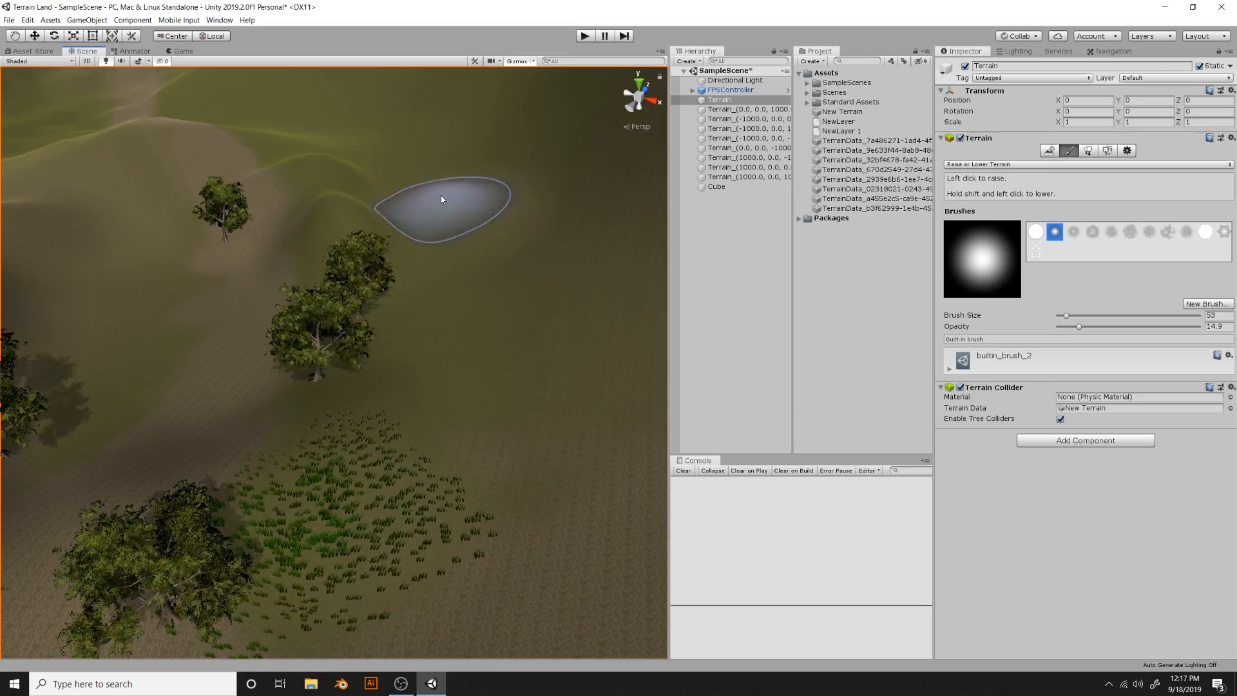
pyautogui.moveTo(441, 196)
pyautogui.keyDown('alt'); pyautogui.mouseDown(button='right')
pyautogui.moveTo(535, 286)
pyautogui.moveTo(563, 171)
pyautogui.moveTo(298, 345)
pyautogui.mouseUp(button='right'); pyautogui.keyUp('alt')
pyautogui.scroll(-5, 442, 396)
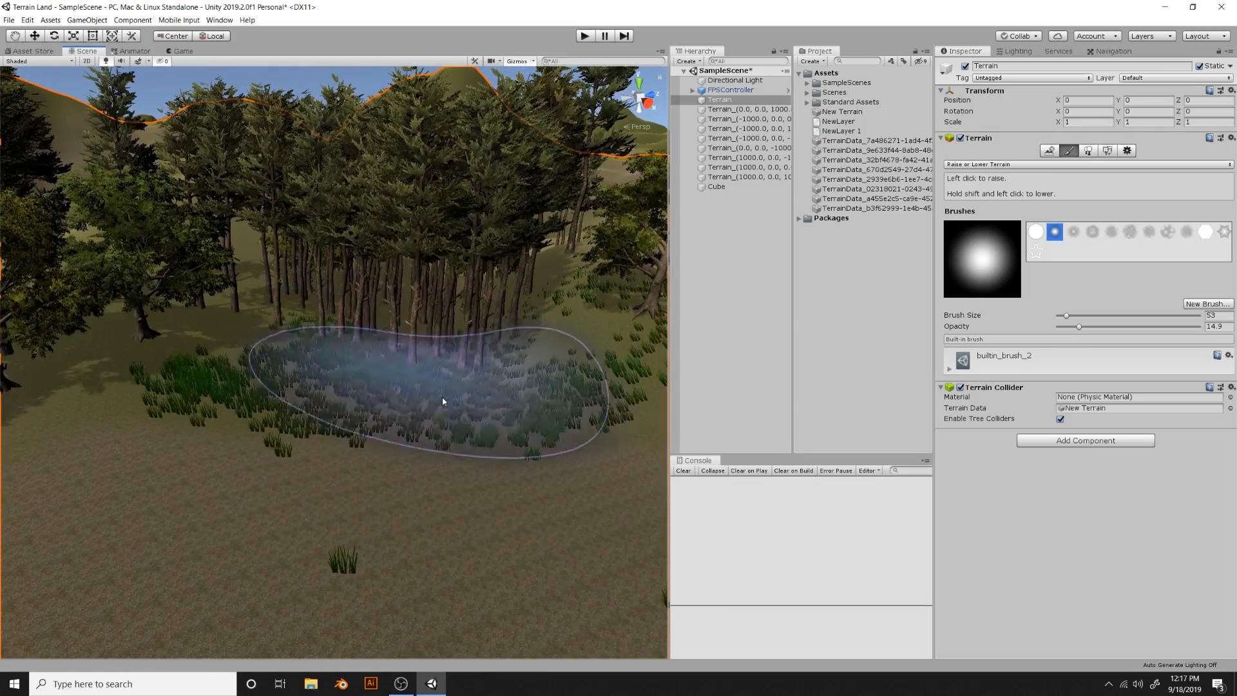
pyautogui.moveTo(441, 396); pyautogui.dragTo(415, 333, button='right')
pyautogui.moveTo(415, 334); pyautogui.dragTo(415, 290)
pyautogui.moveTo(473, 317)
pyautogui.mouseDown(button='right')
pyautogui.moveTo(385, 299)
pyautogui.moveTo(502, 301)
pyautogui.moveTo(397, 273)
pyautogui.moveTo(422, 326)
pyautogui.mouseUp(button='right')
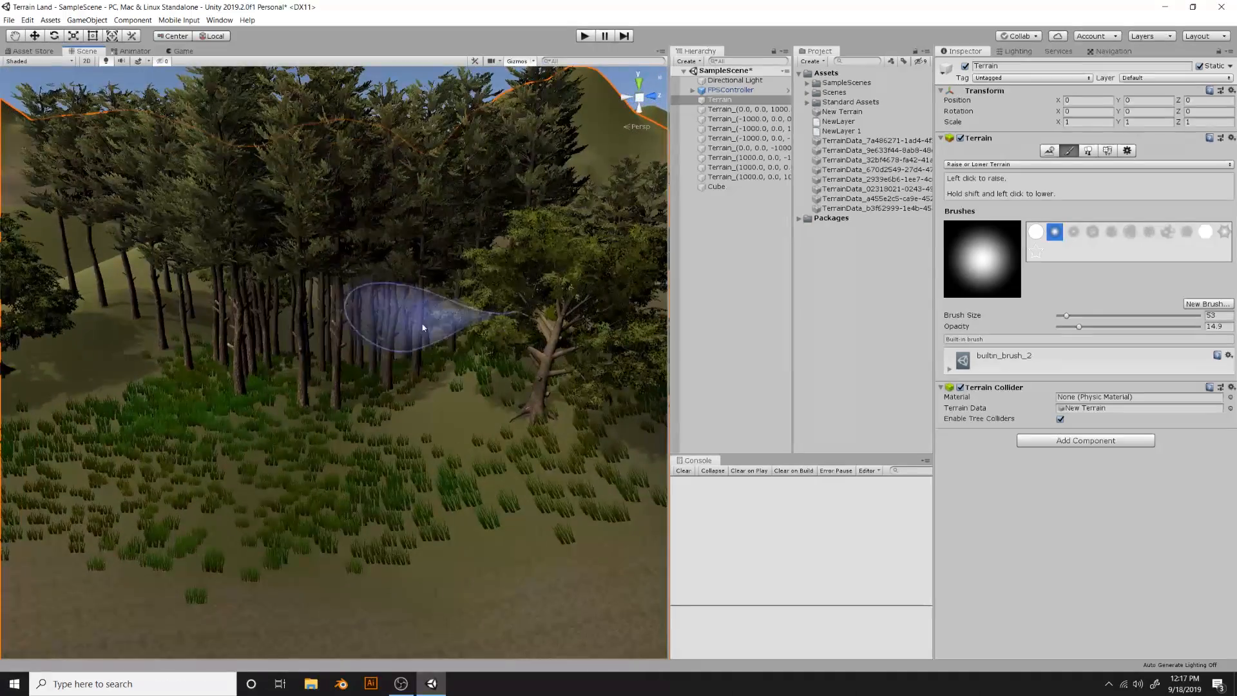
pyautogui.scroll(-10, 394, 342)
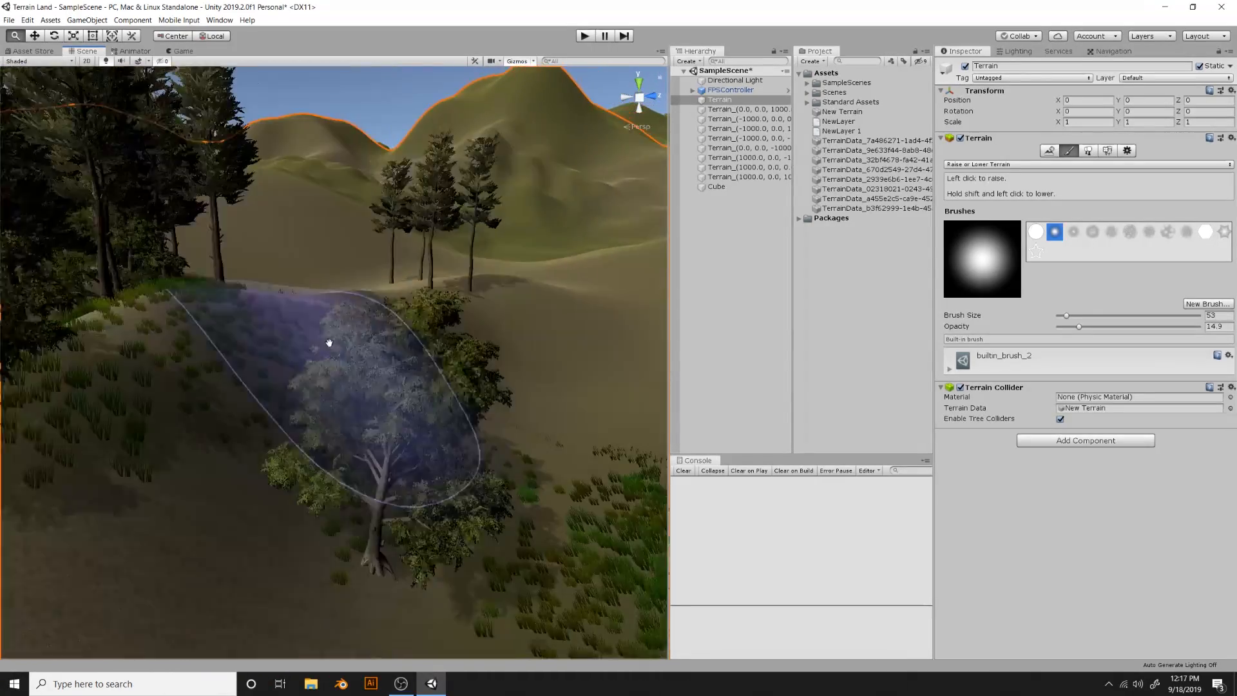
# Set the brush size to 189 and sculpt broader slopes around the hollow between the trees to form a lake basin
pyautogui.keyDown('alt'); pyautogui.moveTo(385, 385); pyautogui.dragTo(425, 428, button='middle'); pyautogui.keyUp('alt')
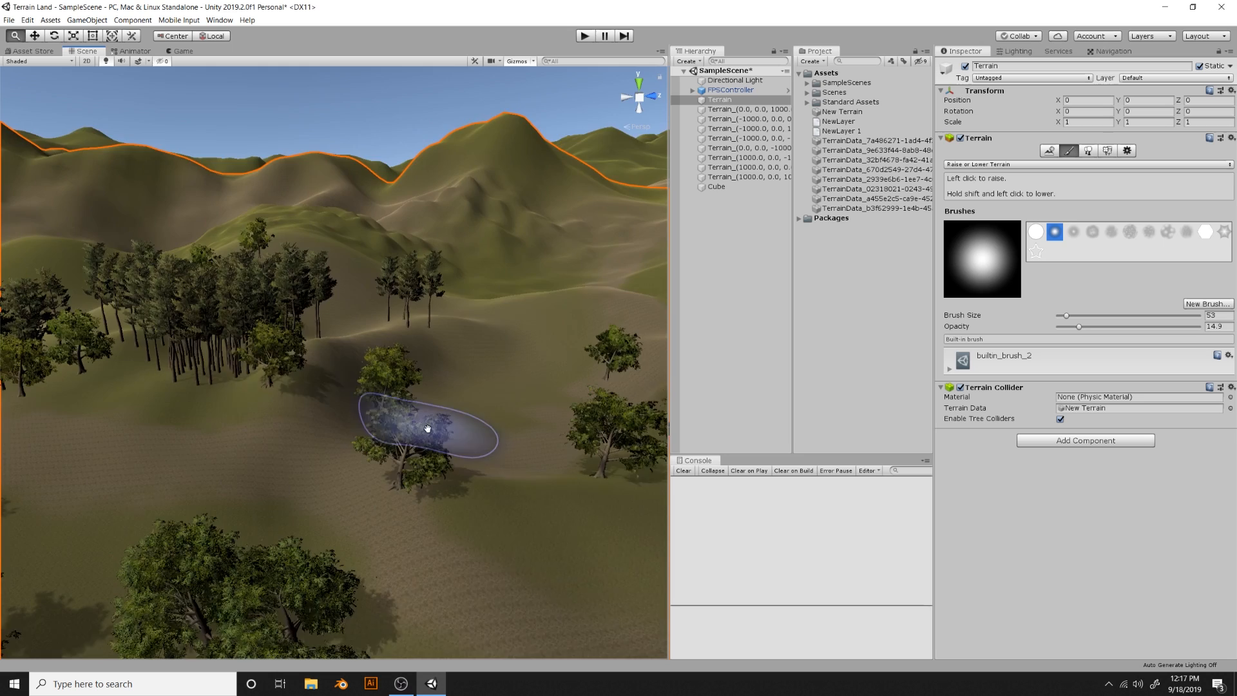
pyautogui.keyDown('alt'); pyautogui.moveTo(425, 428); pyautogui.dragTo(538, 433); pyautogui.keyUp('alt')
pyautogui.keyDown('alt'); pyautogui.moveTo(538, 434); pyautogui.dragTo(497, 425, button='middle'); pyautogui.keyUp('alt')
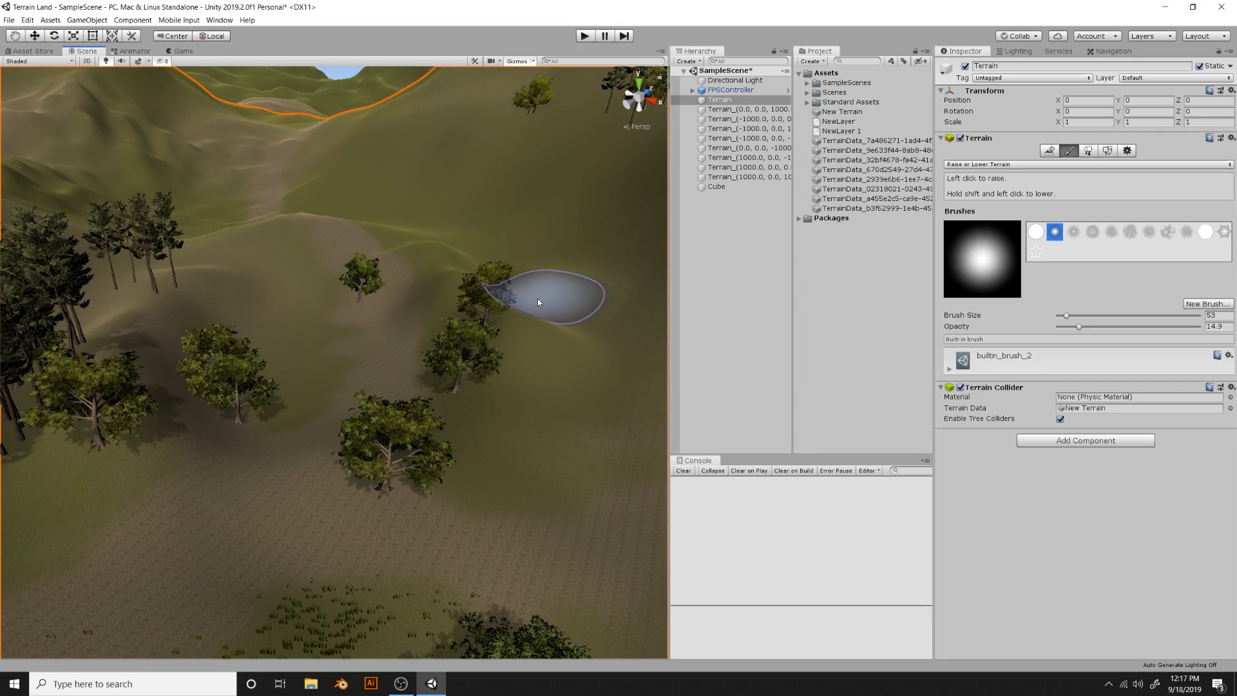
pyautogui.click(539, 297)
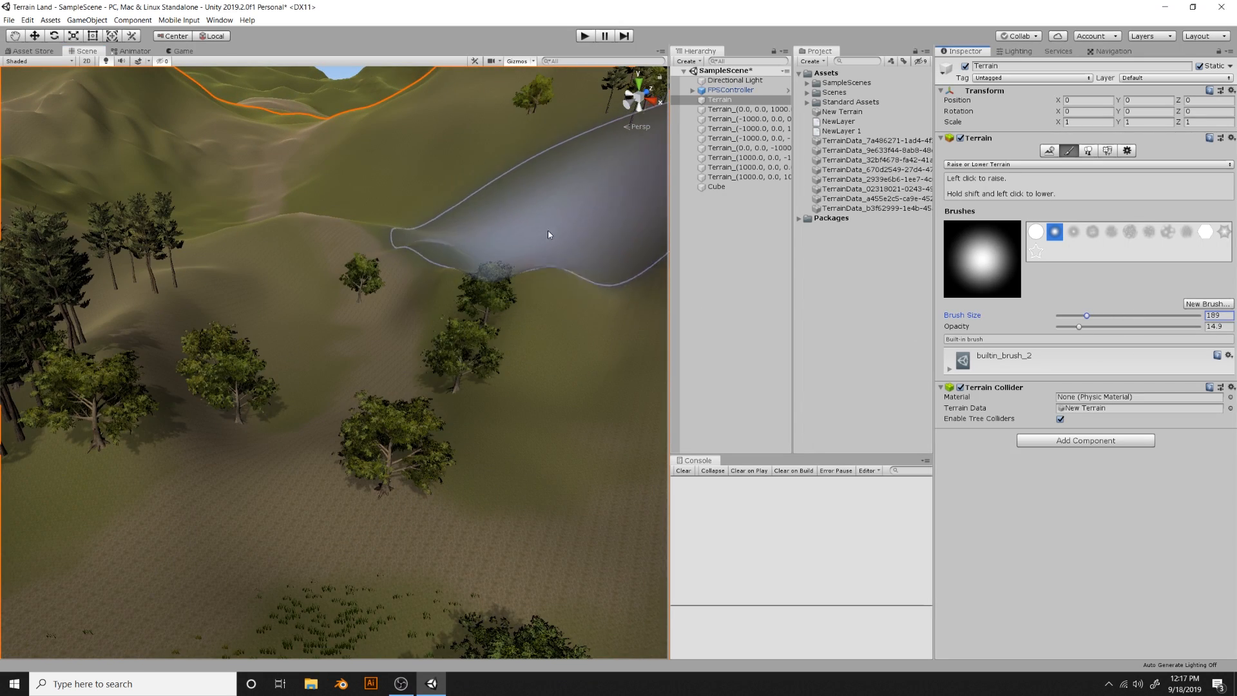
pyautogui.click(548, 234)
pyautogui.click(536, 244)
pyautogui.moveTo(441, 170); pyautogui.dragTo(226, 177)
pyautogui.moveTo(480, 541)
pyautogui.keyDown('alt'); pyautogui.mouseDown(button='middle')
pyautogui.moveTo(624, 456)
pyautogui.moveTo(631, 472)
pyautogui.mouseUp(button='middle'); pyautogui.keyUp('alt')
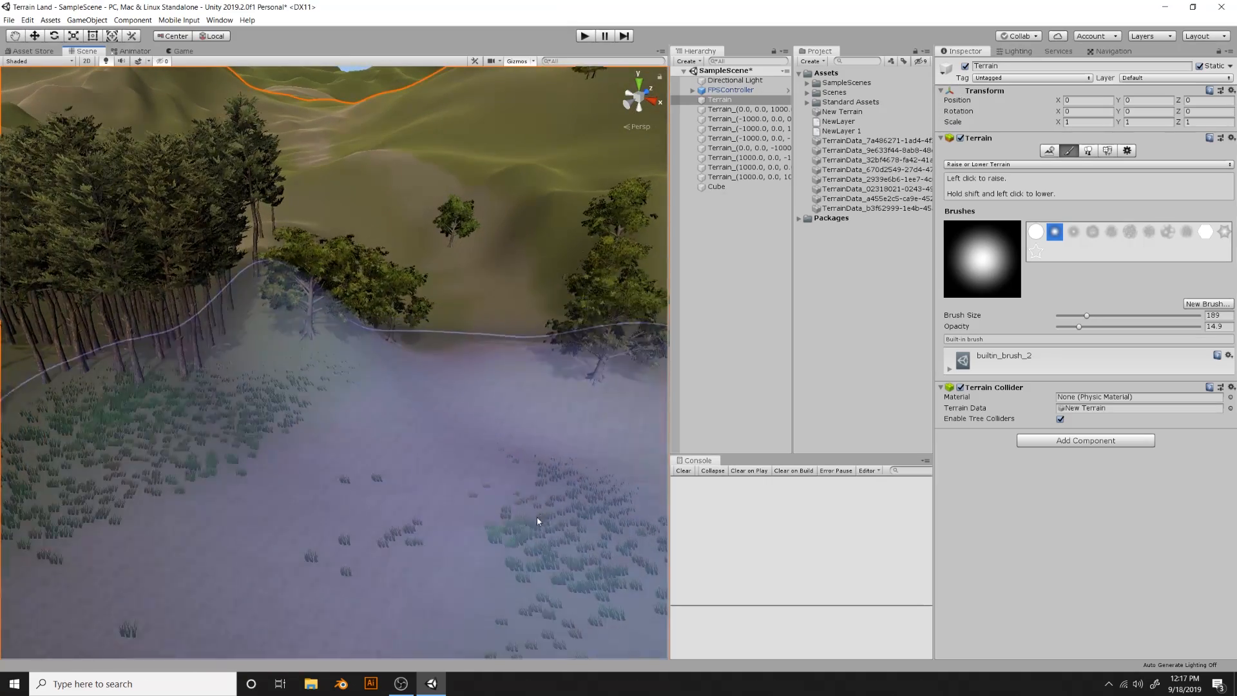
pyautogui.moveTo(538, 519)
pyautogui.mouseDown()
pyautogui.moveTo(459, 582)
pyautogui.moveTo(215, 572)
pyautogui.mouseUp()
pyautogui.moveTo(393, 283); pyautogui.dragTo(263, 251, button='right')
pyautogui.moveTo(263, 251); pyautogui.dragTo(186, 241, button='middle')
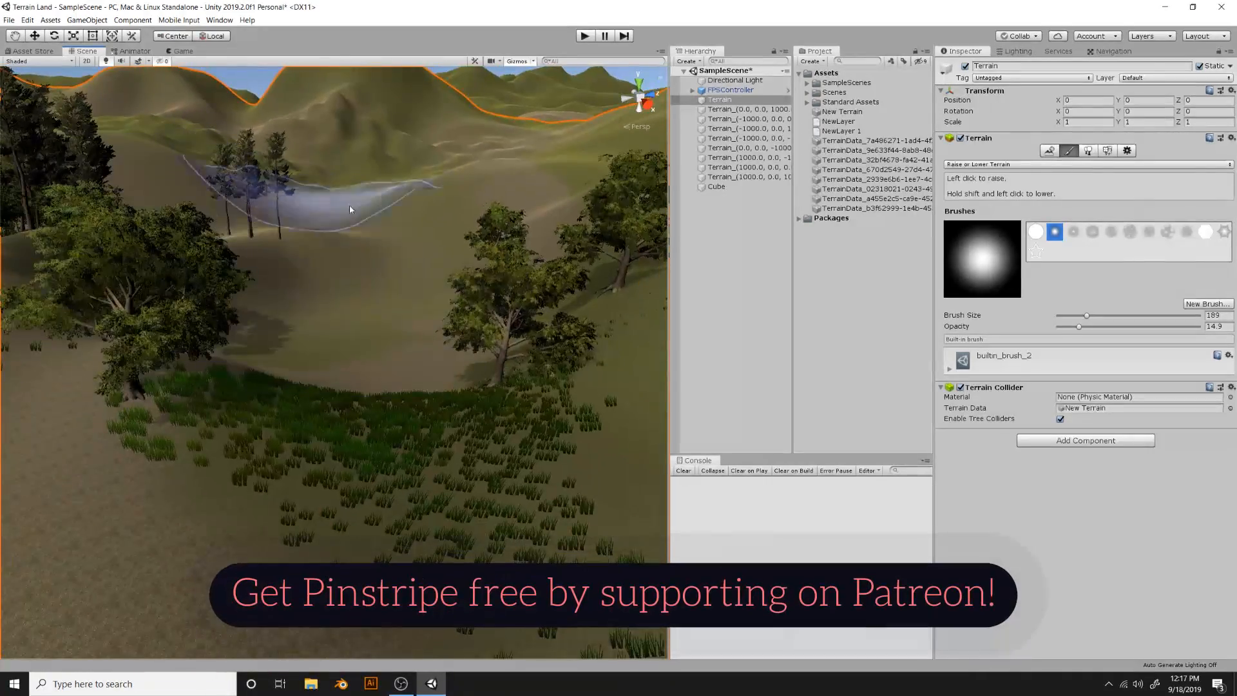
# Search the project assets for "water" and place the Water4Simple prefab in the basin between the trees
pyautogui.click(874, 61)
pyautogui.write('water')
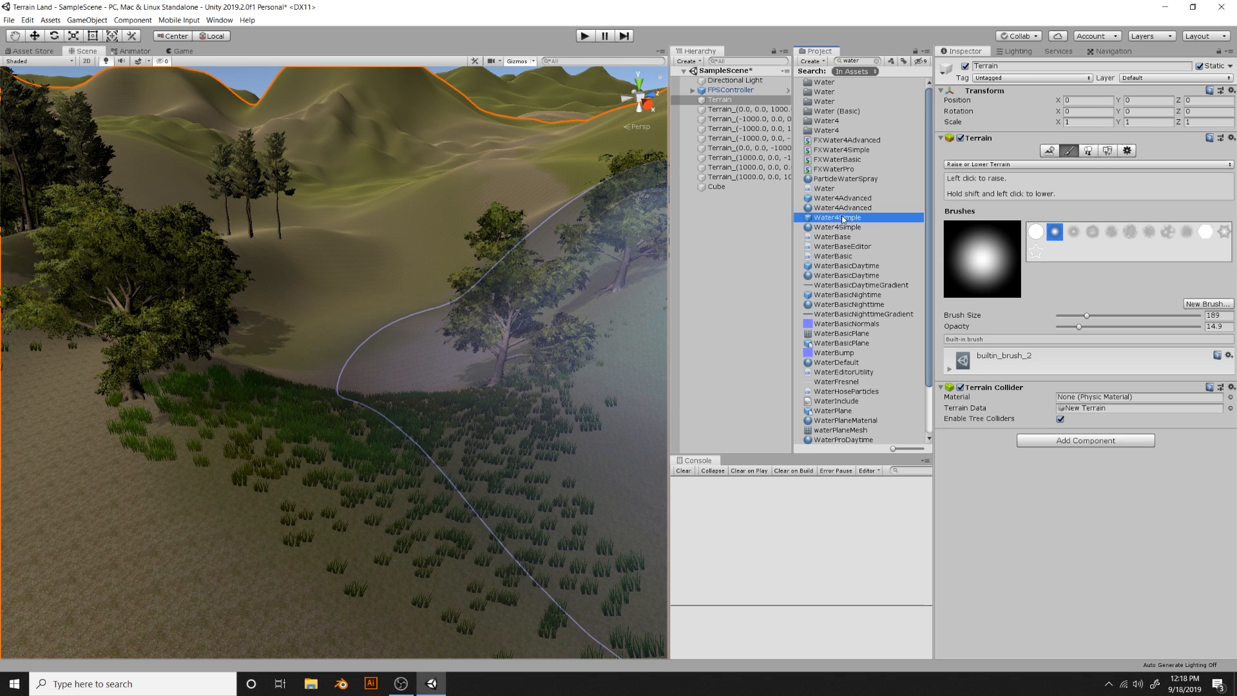
pyautogui.moveTo(843, 219); pyautogui.dragTo(401, 305)
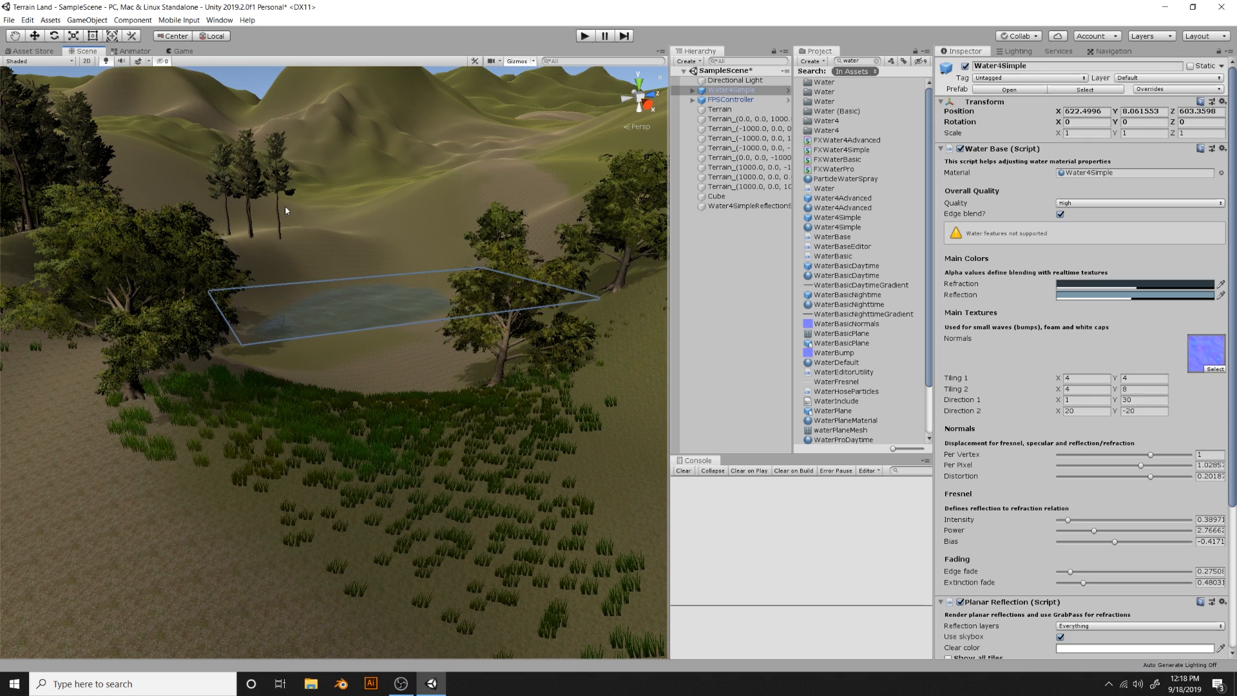
# Raise the water plane to Y 13.8 and scale it to 3.5218 in X and 1.4631 in Z
pyautogui.moveTo(384, 242); pyautogui.dragTo(331, 195)
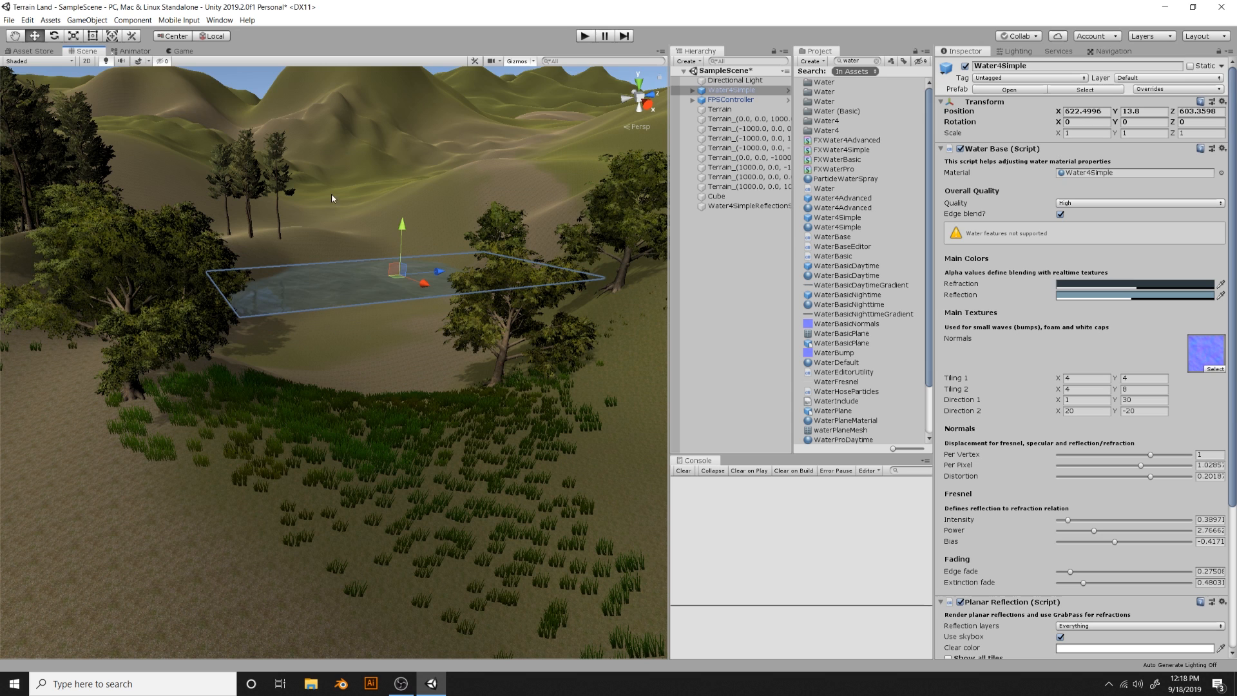
pyautogui.moveTo(427, 287); pyautogui.dragTo(477, 332)
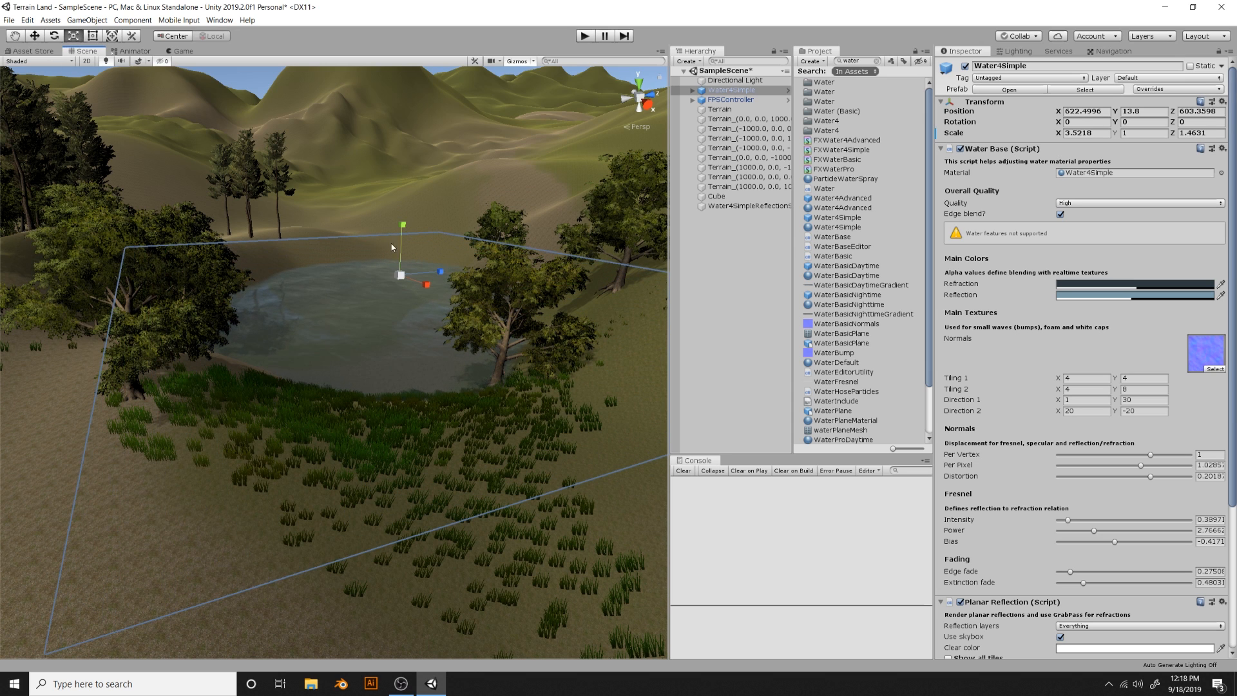
# Reposition the water plane to about Y 14.6 and Z 588.9 to fill the basin
pyautogui.keyDown('alt'); pyautogui.moveTo(242, 148); pyautogui.dragTo(547, 387); pyautogui.keyUp('alt')
pyautogui.keyDown('alt'); pyautogui.moveTo(547, 387); pyautogui.dragTo(562, 365, button='right'); pyautogui.keyUp('alt')
pyautogui.moveTo(562, 364); pyautogui.dragTo(569, 370, button='middle')
pyautogui.keyDown('alt'); pyautogui.moveTo(568, 370); pyautogui.dragTo(406, 277); pyautogui.keyUp('alt')
pyautogui.moveTo(367, 191); pyautogui.dragTo(371, 121)
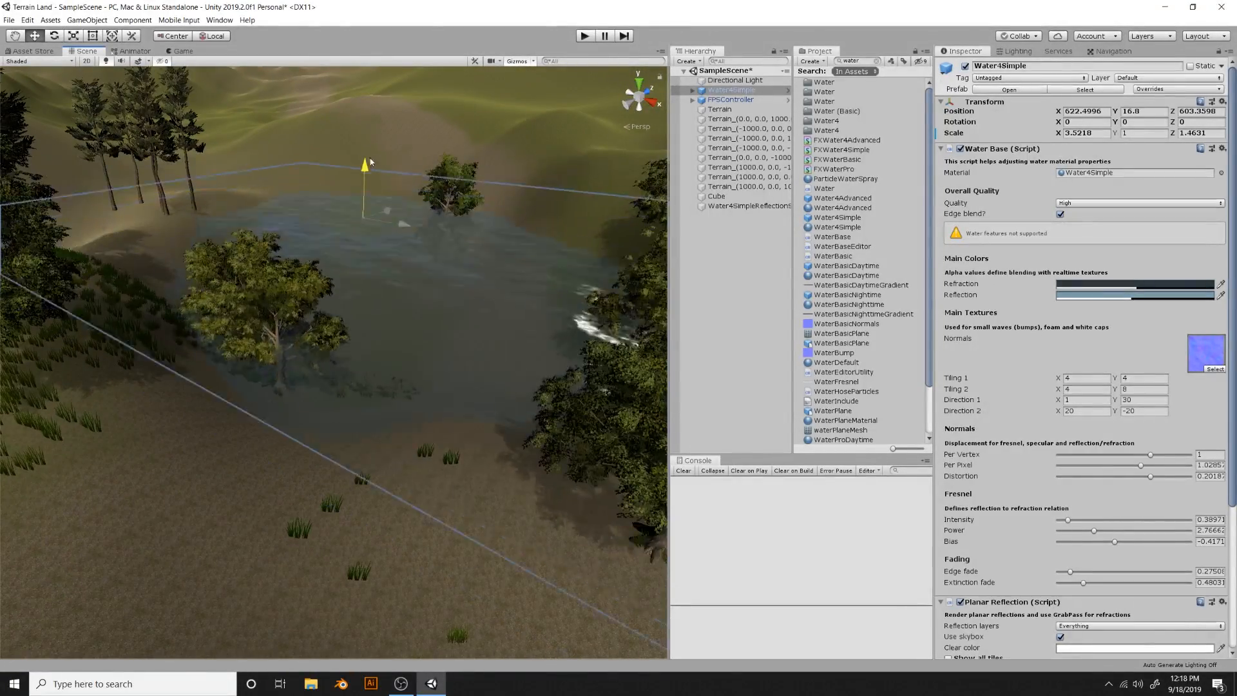
pyautogui.keyDown('alt'); pyautogui.moveTo(393, 316); pyautogui.dragTo(328, 364); pyautogui.keyUp('alt')
pyautogui.scroll(-5, 399, 299)
pyautogui.click(311, 214)
pyautogui.click(311, 214)
pyautogui.moveTo(313, 218); pyautogui.dragTo(299, 269)
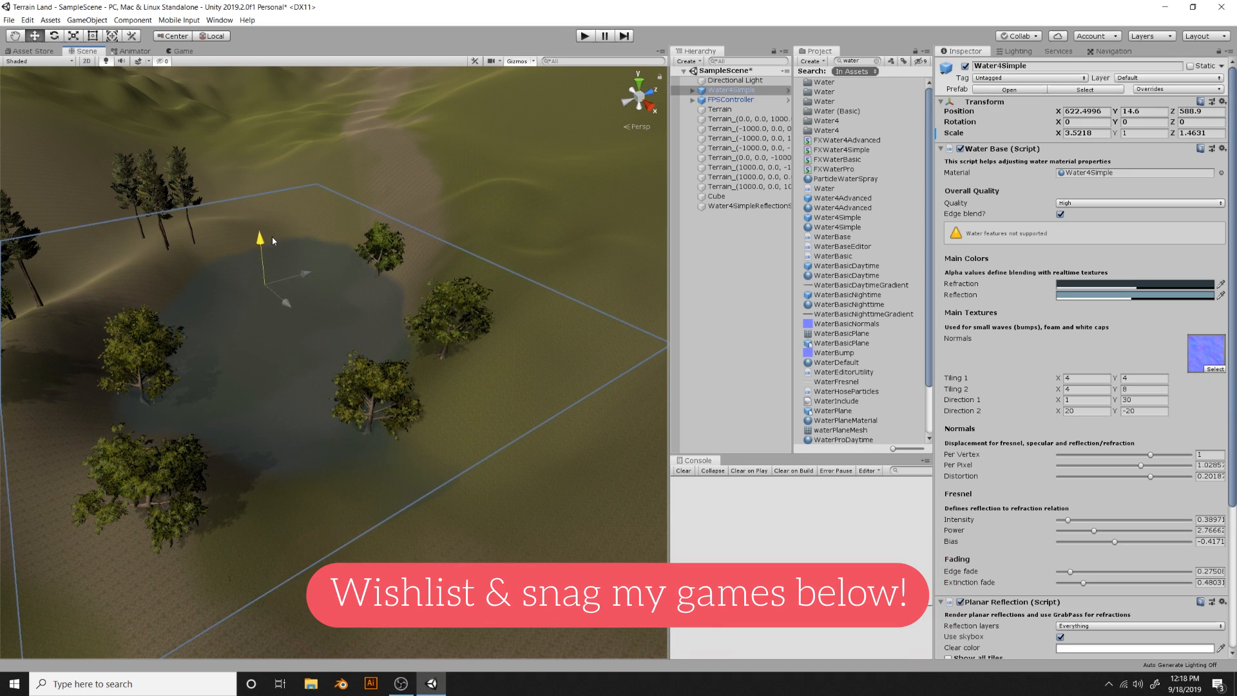
# Set the water's Edge fade to 0.94 and inspect the shoreline up close
pyautogui.moveTo(1236, 233); pyautogui.dragTo(1236, 186)
pyautogui.scroll(-5, 1015, 149)
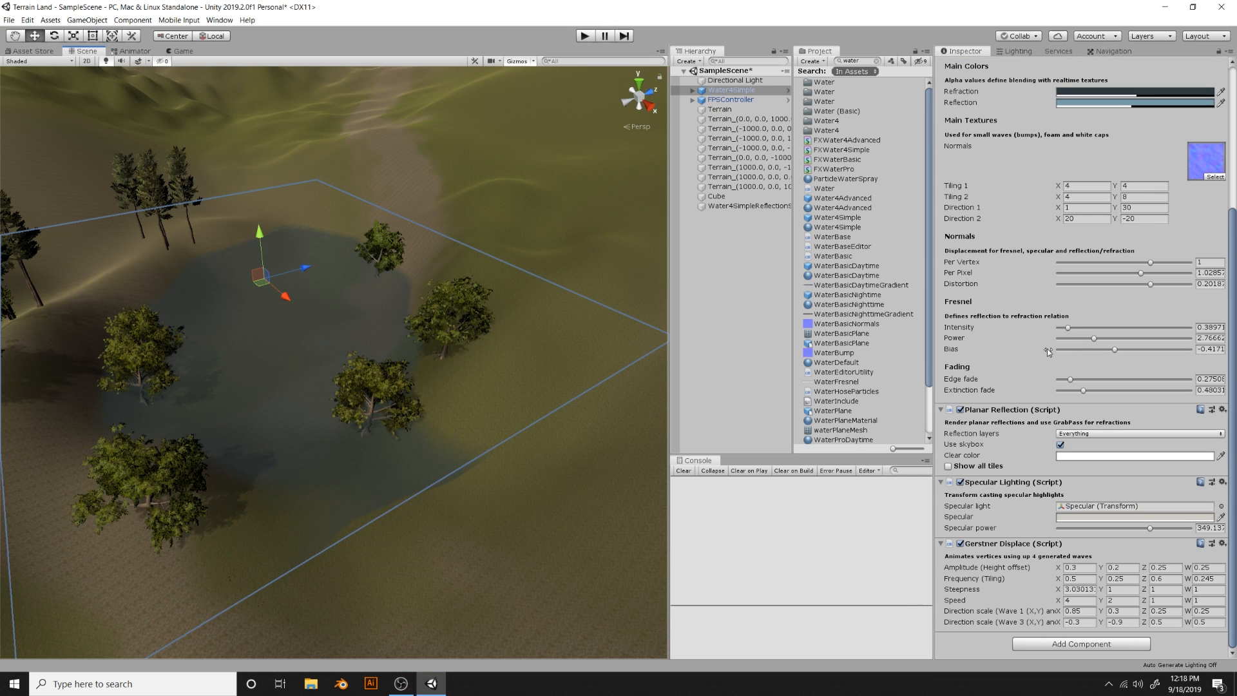
pyautogui.moveTo(1066, 380); pyautogui.dragTo(1101, 379)
pyautogui.moveTo(211, 425); pyautogui.dragTo(528, 274, button='right')
pyautogui.press('w')
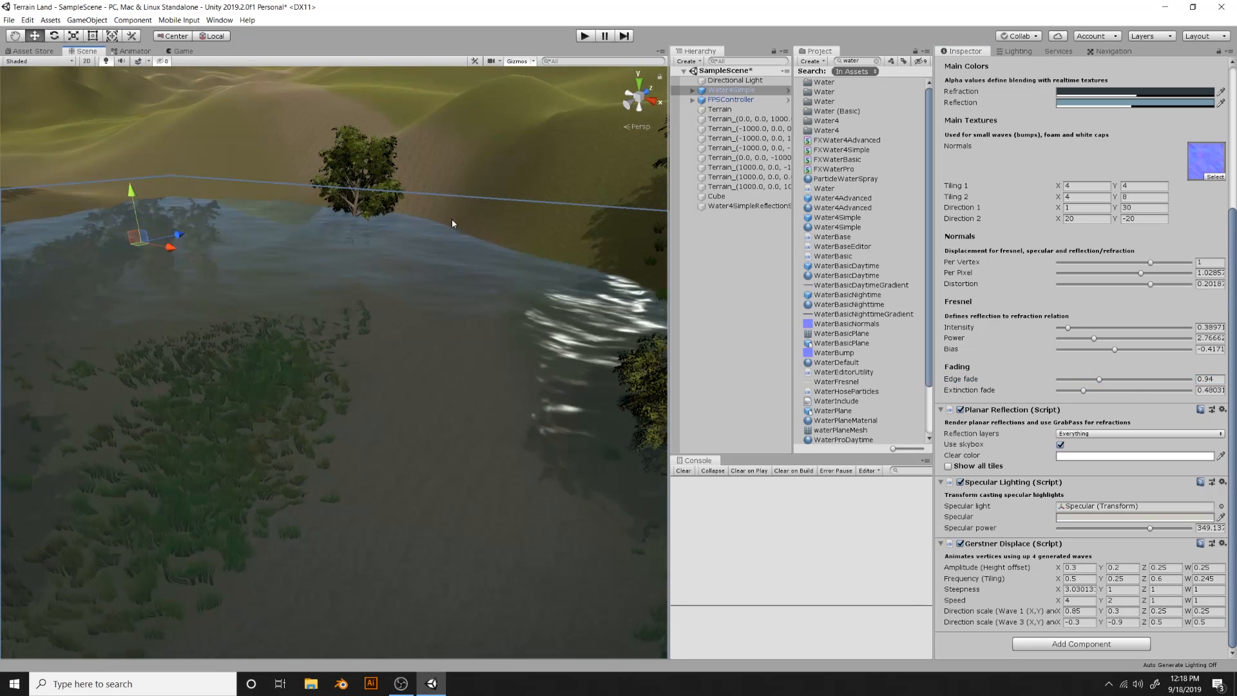
# Erase the broadleaf trees standing in the lake water from the main terrain with Paint Trees
pyautogui.click(979, 165)
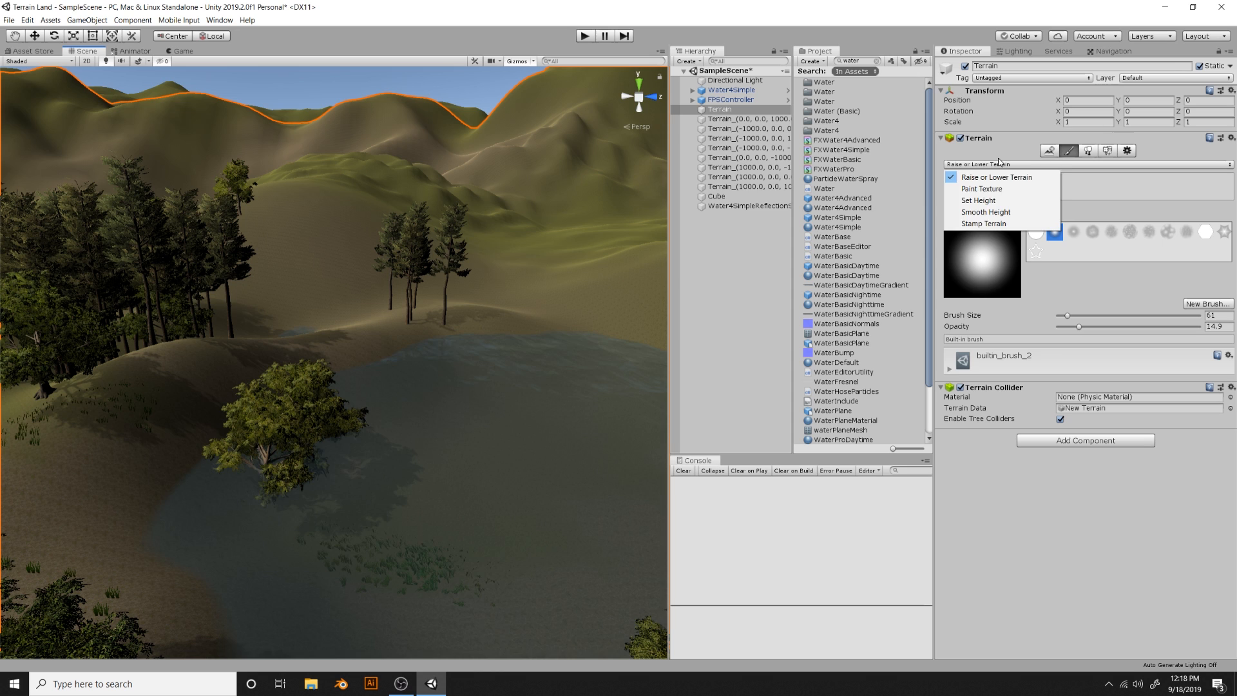
pyautogui.click(1024, 154)
pyautogui.scroll(-3, 326, 459)
pyautogui.moveTo(323, 456); pyautogui.dragTo(396, 481, button='right')
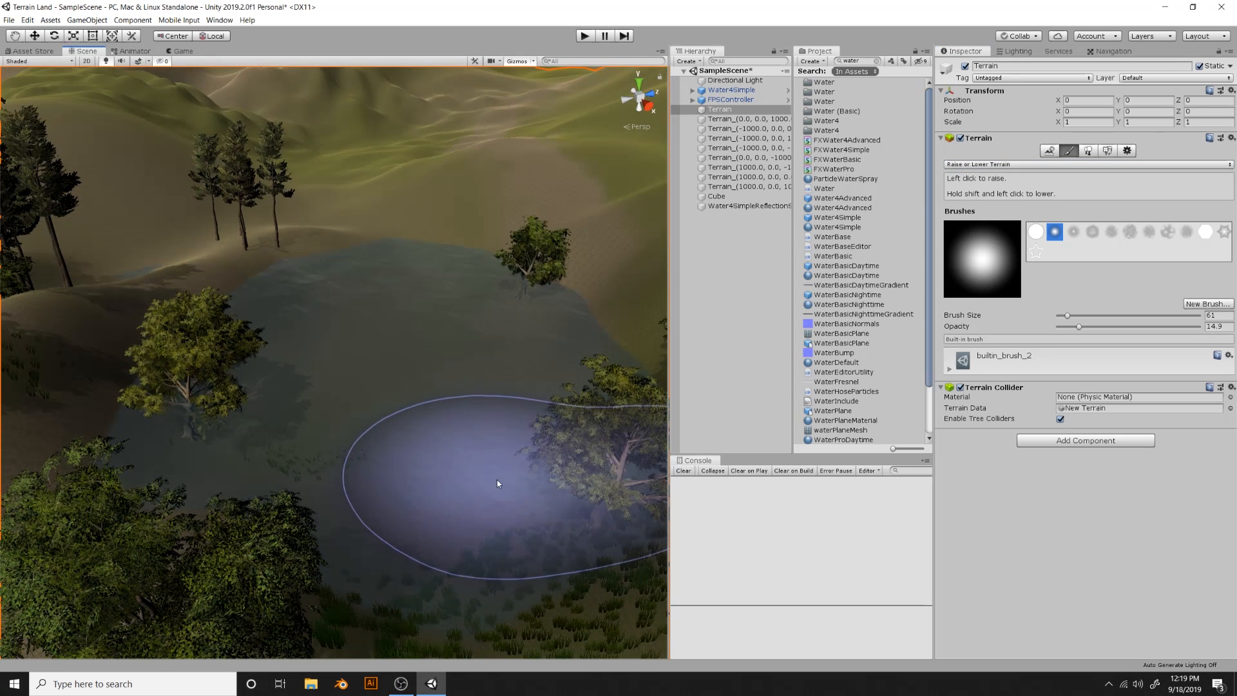
pyautogui.click(1088, 151)
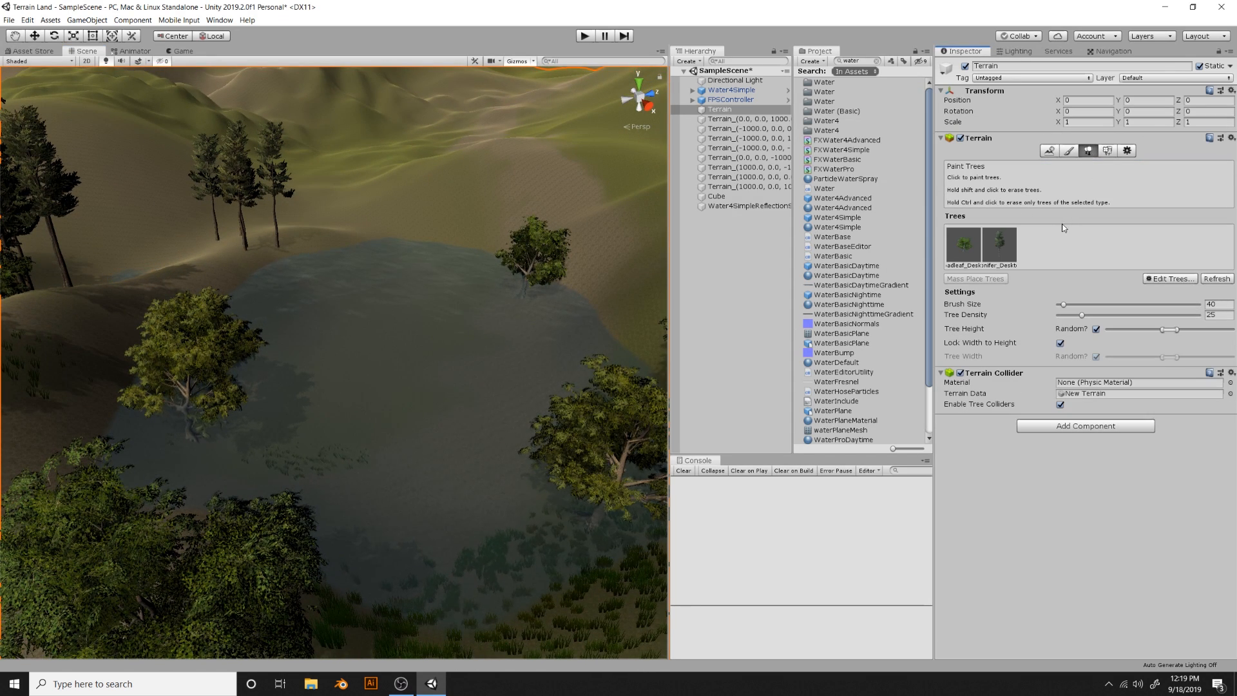
pyautogui.click(977, 251)
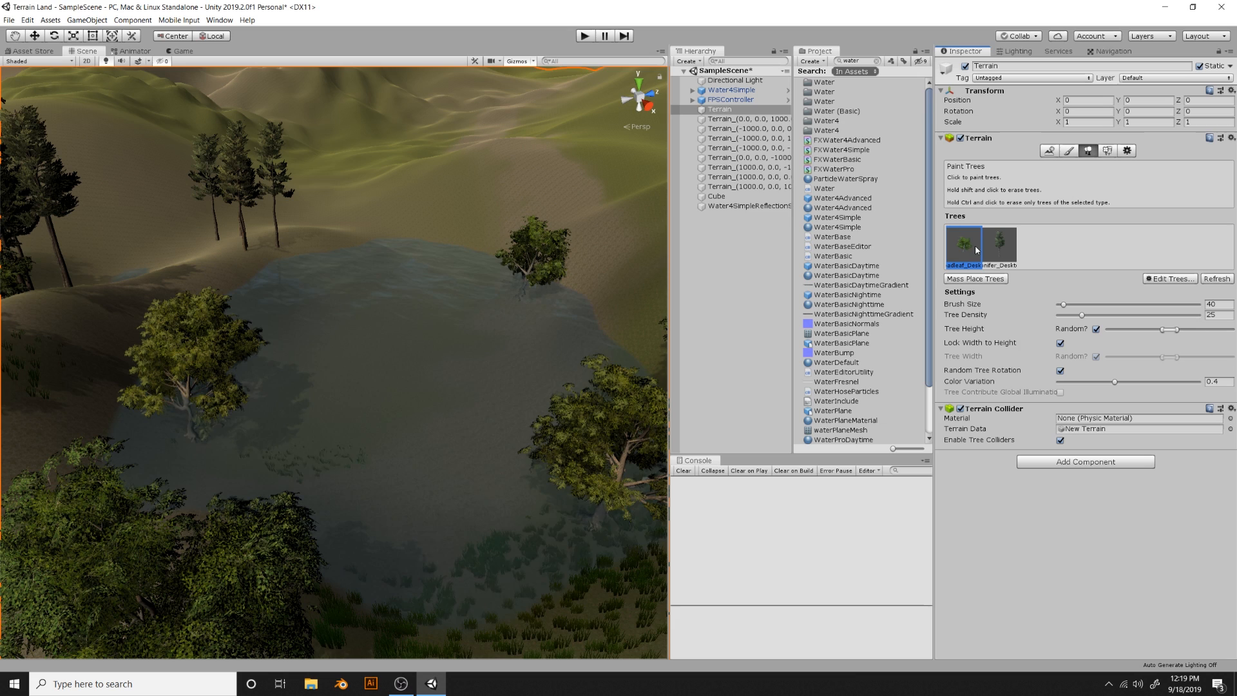
pyautogui.keyDown('shift'); pyautogui.click(517, 293); pyautogui.keyUp('shift')
pyautogui.keyDown('shift'); pyautogui.click(199, 420); pyautogui.keyUp('shift')
pyautogui.keyDown('shift'); pyautogui.click(532, 478); pyautogui.keyUp('shift')
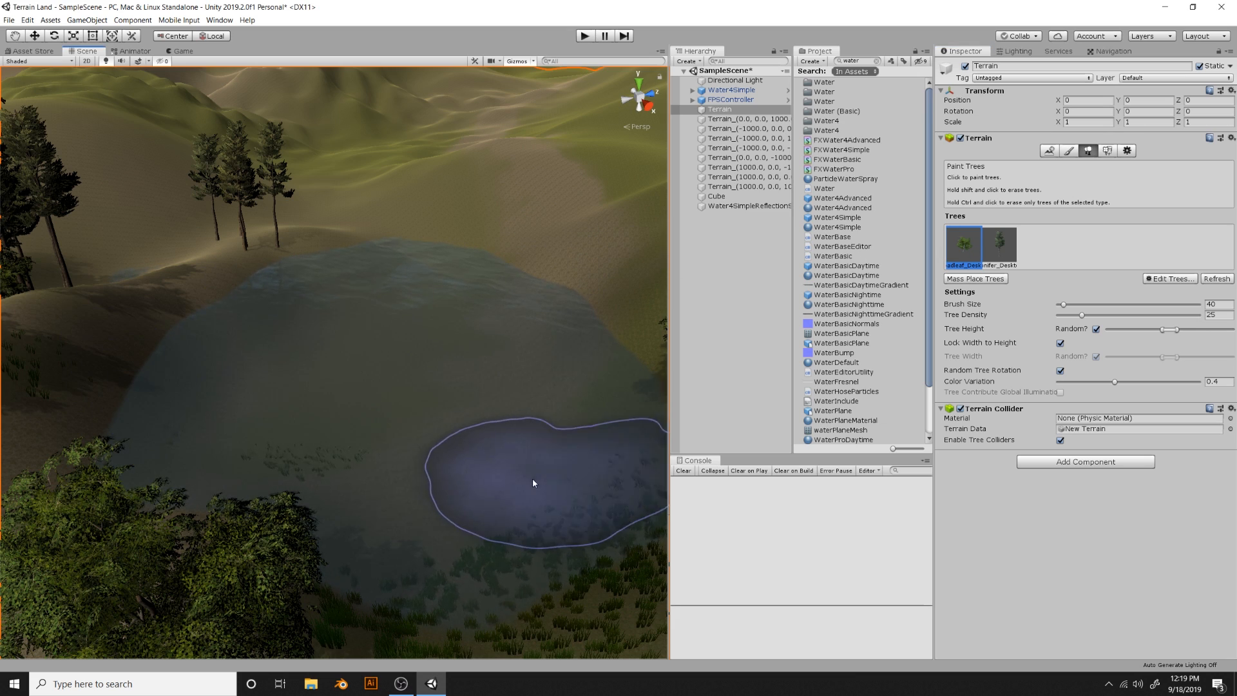
# Plant broadleaf trees along the lake's shore with brush size 40 and tree density 25
pyautogui.keyDown('alt'); pyautogui.moveTo(510, 507); pyautogui.dragTo(362, 510); pyautogui.keyUp('alt')
pyautogui.moveTo(363, 510); pyautogui.dragTo(412, 606, button='middle')
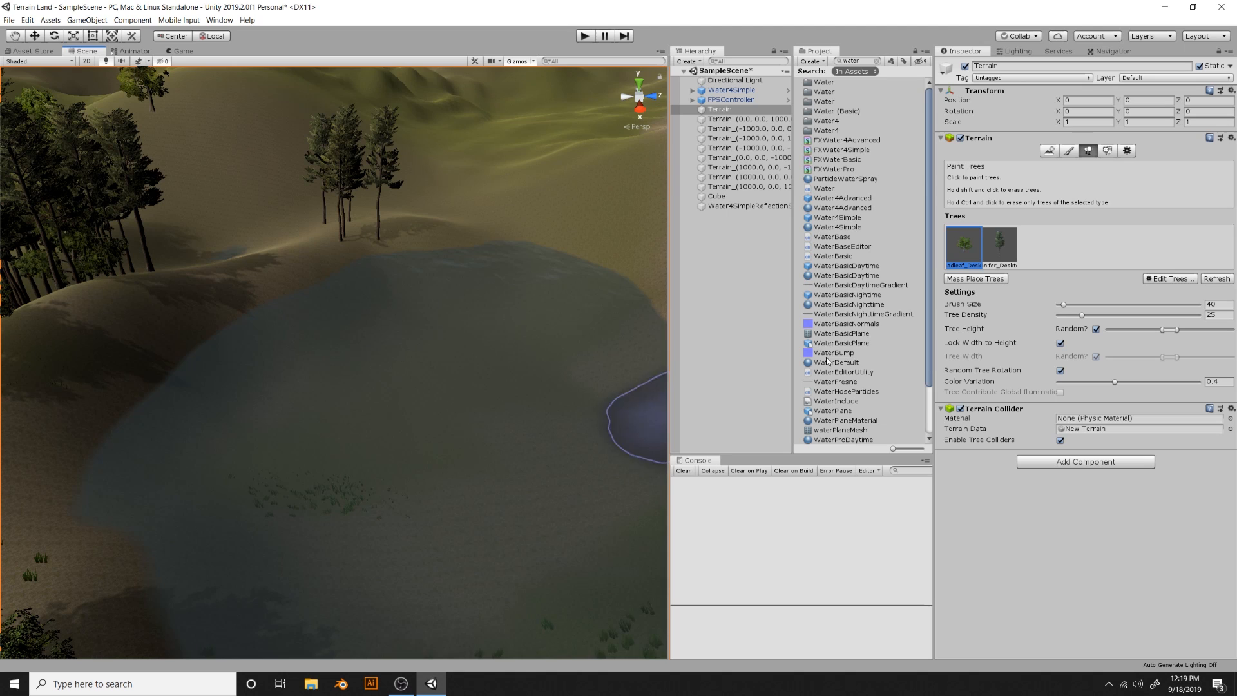
pyautogui.keyDown('shift'); pyautogui.click(578, 239); pyautogui.keyUp('shift')
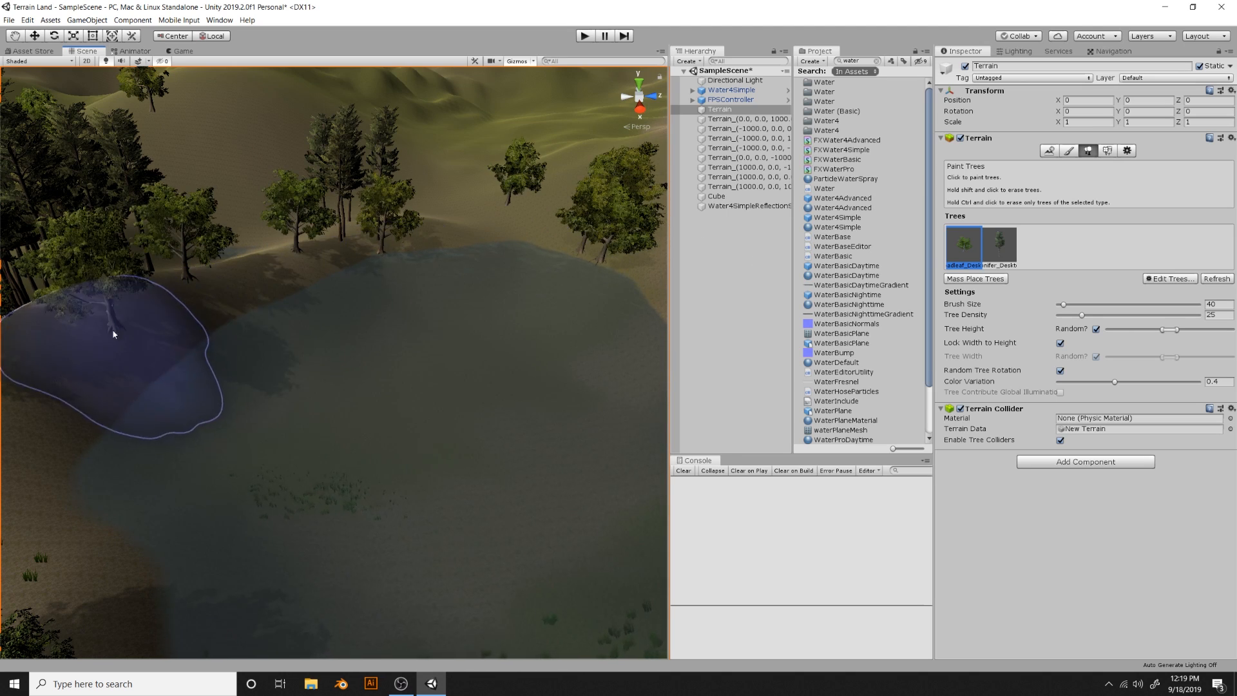
pyautogui.moveTo(387, 365); pyautogui.dragTo(537, 365, button='right')
pyautogui.moveTo(372, 285); pyautogui.dragTo(532, 433)
pyautogui.moveTo(533, 432)
pyautogui.mouseDown(button='right')
pyautogui.moveTo(482, 419)
pyautogui.moveTo(496, 351)
pyautogui.mouseUp(button='right')
pyautogui.moveTo(496, 351); pyautogui.dragTo(608, 366)
pyautogui.moveTo(608, 366)
pyautogui.mouseDown(button='right')
pyautogui.moveTo(373, 395)
pyautogui.moveTo(450, 381)
pyautogui.mouseUp(button='right')
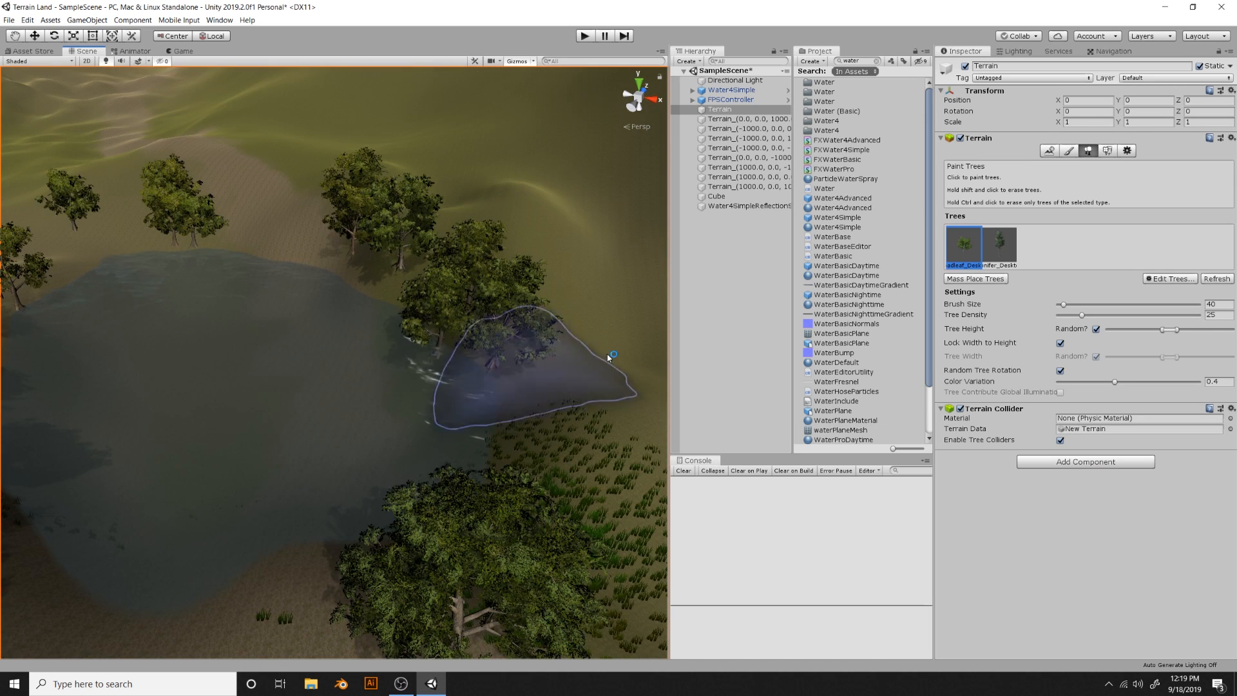
# Paint the brown NewLayer 1 ground texture around the lake's shore with the soft round brush
pyautogui.click(1068, 150)
pyautogui.click(1032, 165)
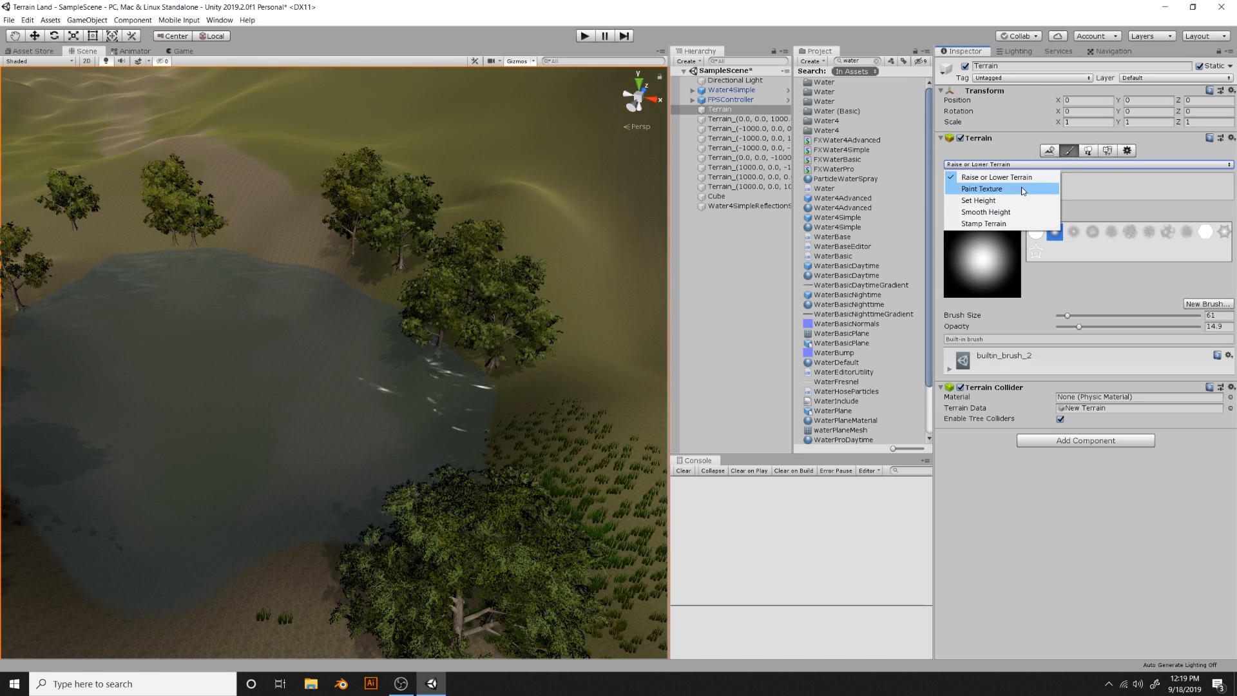
pyautogui.click(1023, 189)
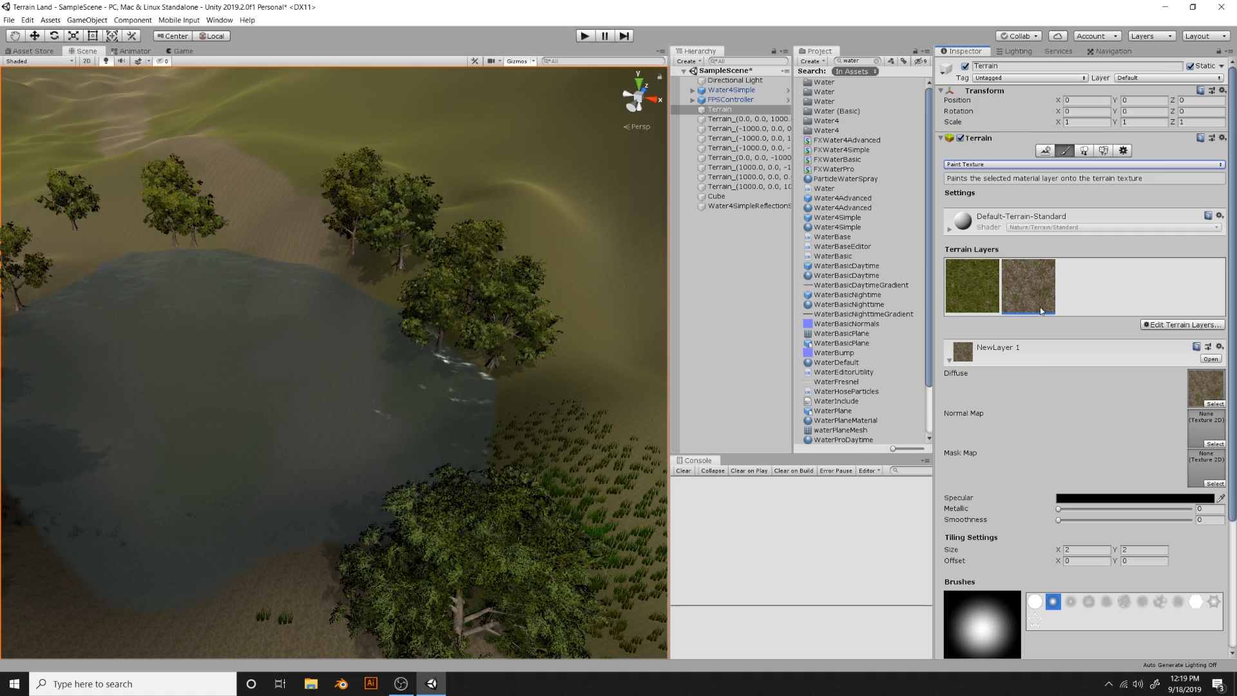
pyautogui.scroll(5, 373, 382)
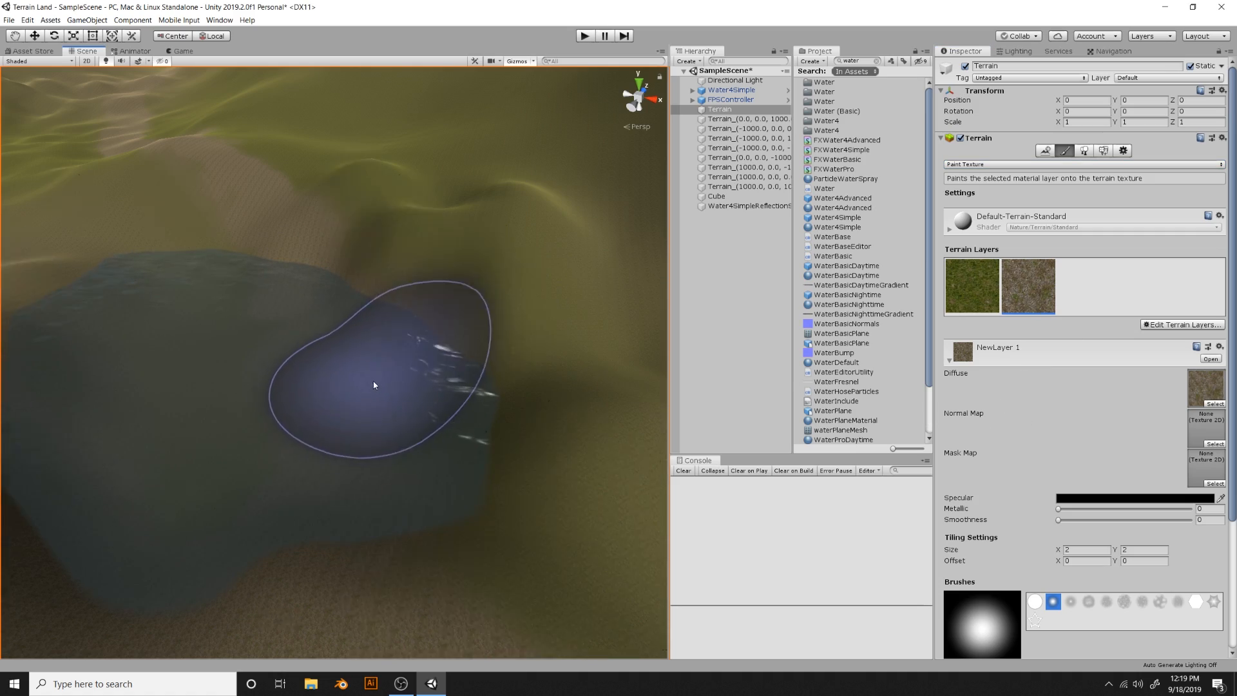
pyautogui.moveTo(388, 451); pyautogui.dragTo(394, 490)
pyautogui.moveTo(397, 505); pyautogui.dragTo(321, 507, button='right')
pyautogui.moveTo(317, 380)
pyautogui.mouseDown()
pyautogui.moveTo(315, 339)
pyautogui.moveTo(407, 262)
pyautogui.moveTo(333, 247)
pyautogui.moveTo(258, 255)
pyautogui.mouseUp()
pyautogui.moveTo(385, 239)
pyautogui.mouseDown()
pyautogui.moveTo(515, 303)
pyautogui.moveTo(596, 364)
pyautogui.mouseUp()
pyautogui.moveTo(393, 547); pyautogui.dragTo(312, 502, button='right')
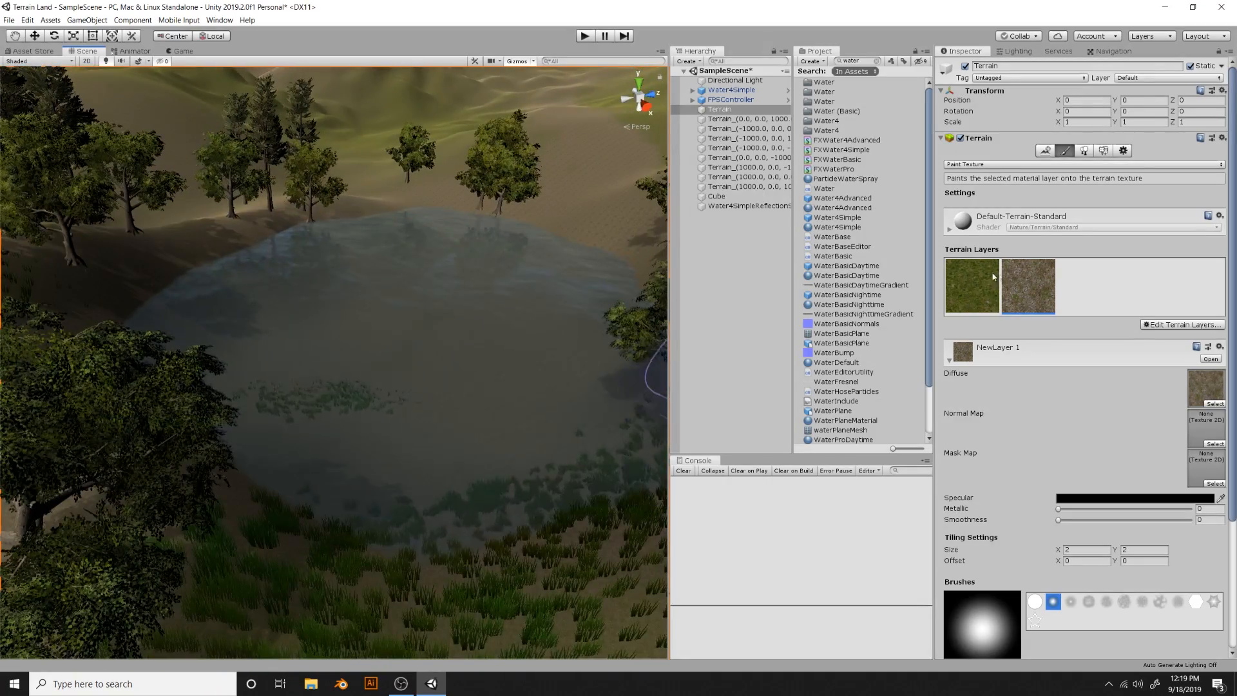
# Paint the green NewLayer grass texture onto the ground surrounding the lake
pyautogui.click(993, 277)
pyautogui.scroll(-1, 626, 302)
pyautogui.scroll(-6, 625, 302)
pyautogui.moveTo(557, 306); pyautogui.dragTo(500, 280)
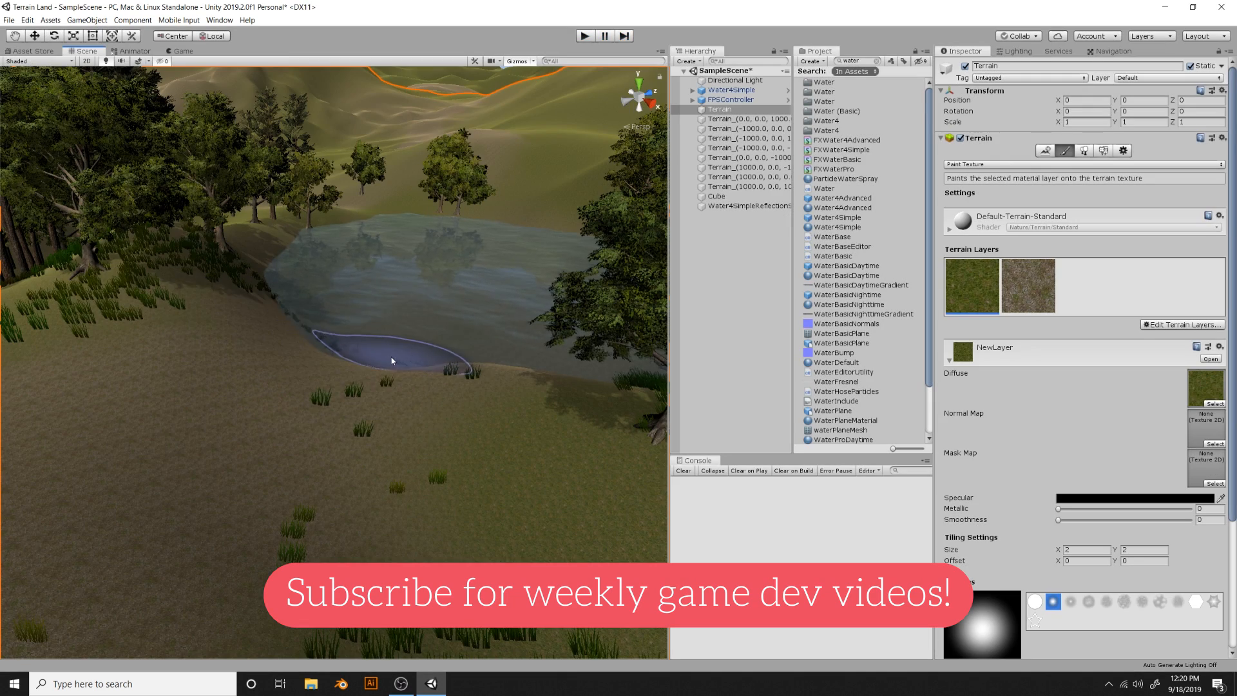
pyautogui.moveTo(392, 357); pyautogui.dragTo(373, 406, button='right')
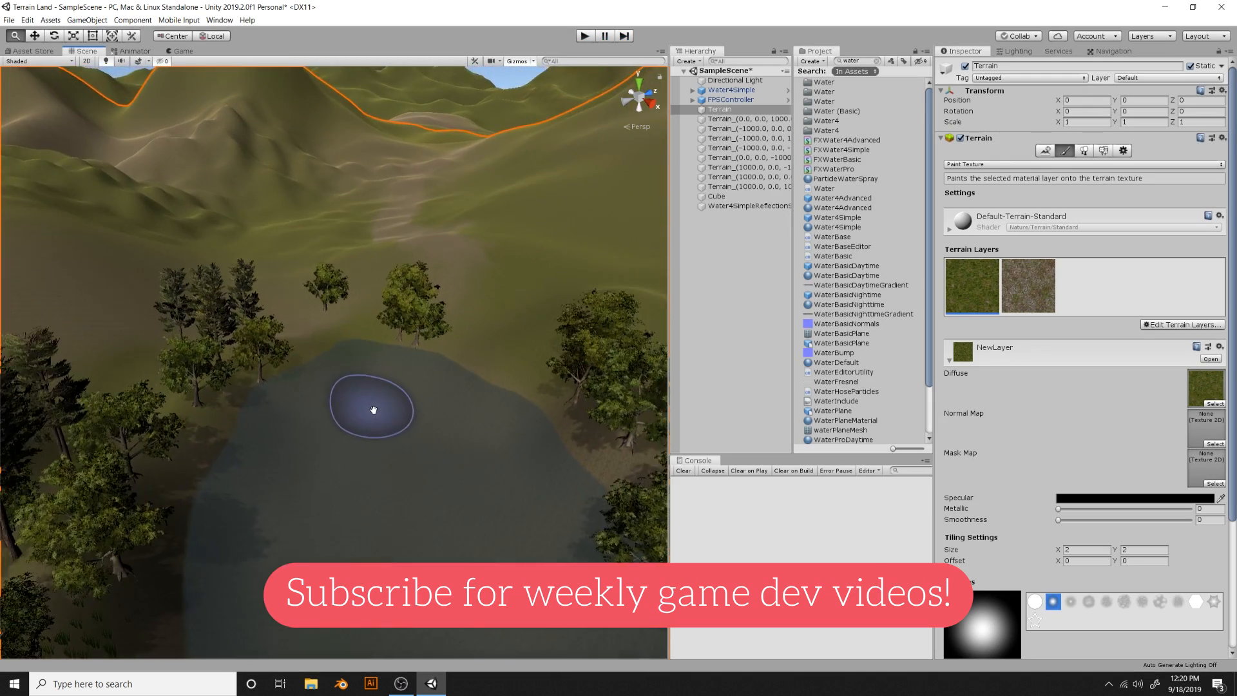
# Erase the grass details growing under the lake's water from the main terrain with Paint Details
pyautogui.scroll(3, 427, 438)
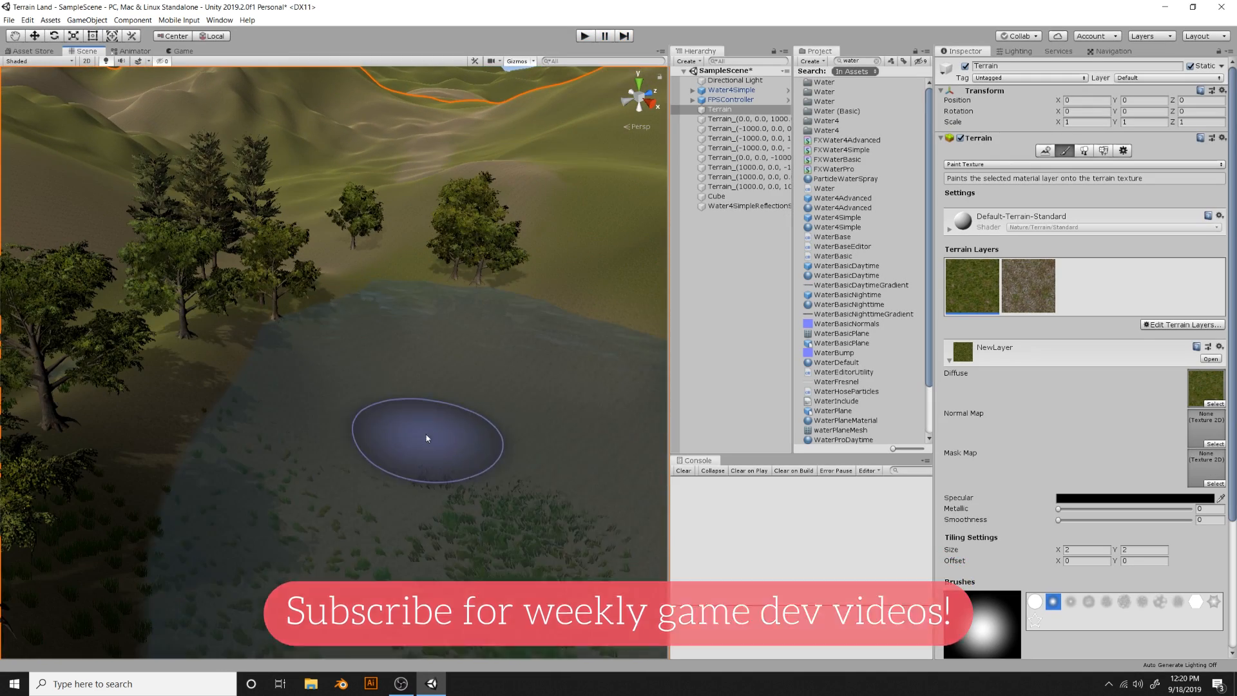
pyautogui.click(1104, 152)
pyautogui.scroll(-2, 446, 567)
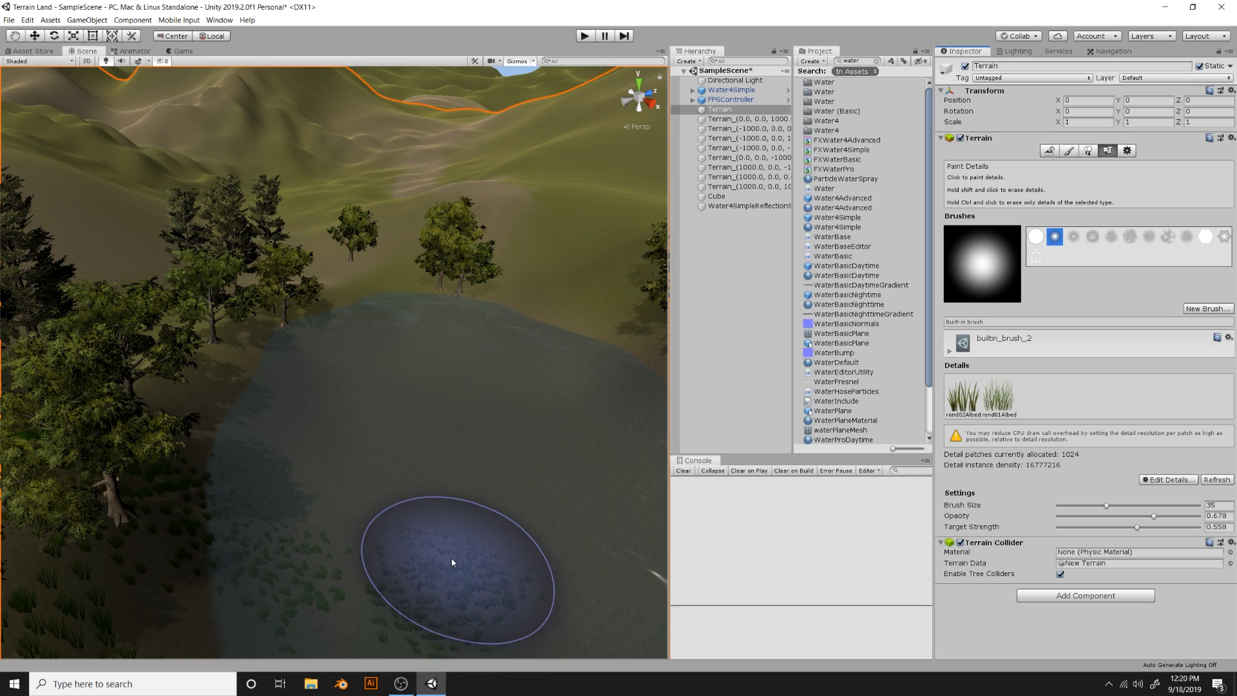
pyautogui.click(454, 563)
pyautogui.moveTo(430, 596)
pyautogui.keyDown('shift'); pyautogui.mouseDown()
pyautogui.moveTo(470, 582)
pyautogui.moveTo(345, 596)
pyautogui.moveTo(413, 429)
pyautogui.moveTo(575, 473)
pyautogui.moveTo(382, 348)
pyautogui.moveTo(361, 500)
pyautogui.moveTo(707, 462)
pyautogui.mouseUp(); pyautogui.keyUp('shift')
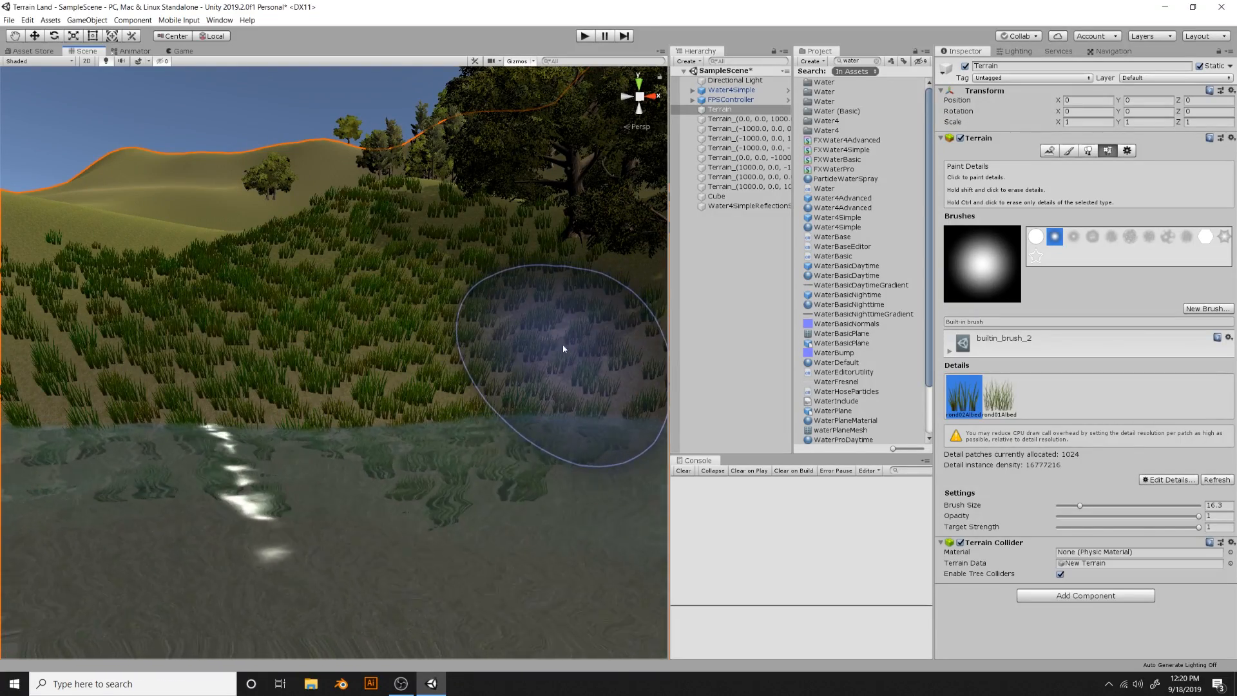
# Paint rond02 grass along the lake's shoreline with the detail brush size set to 7.8
pyautogui.moveTo(1076, 506); pyautogui.dragTo(1064, 505)
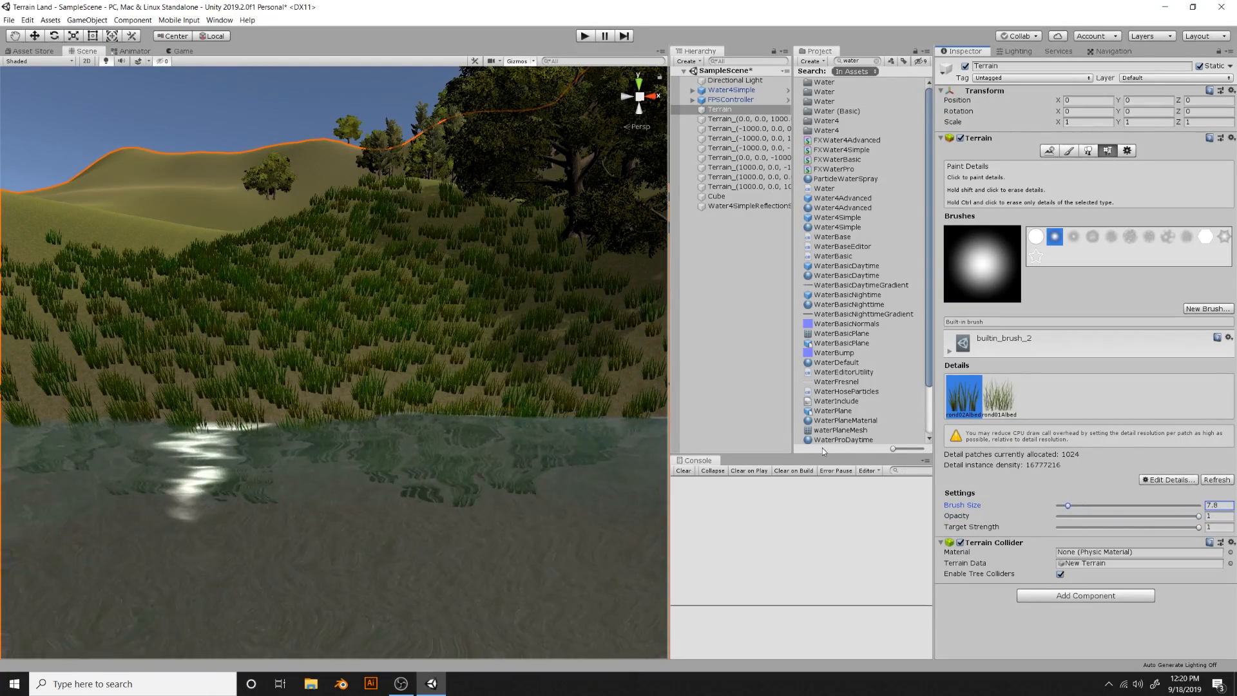
pyautogui.moveTo(570, 353); pyautogui.dragTo(647, 353, button='right')
pyautogui.moveTo(377, 377)
pyautogui.mouseDown()
pyautogui.moveTo(546, 387)
pyautogui.moveTo(497, 386)
pyautogui.mouseUp()
pyautogui.moveTo(497, 389); pyautogui.dragTo(334, 369, button='right')
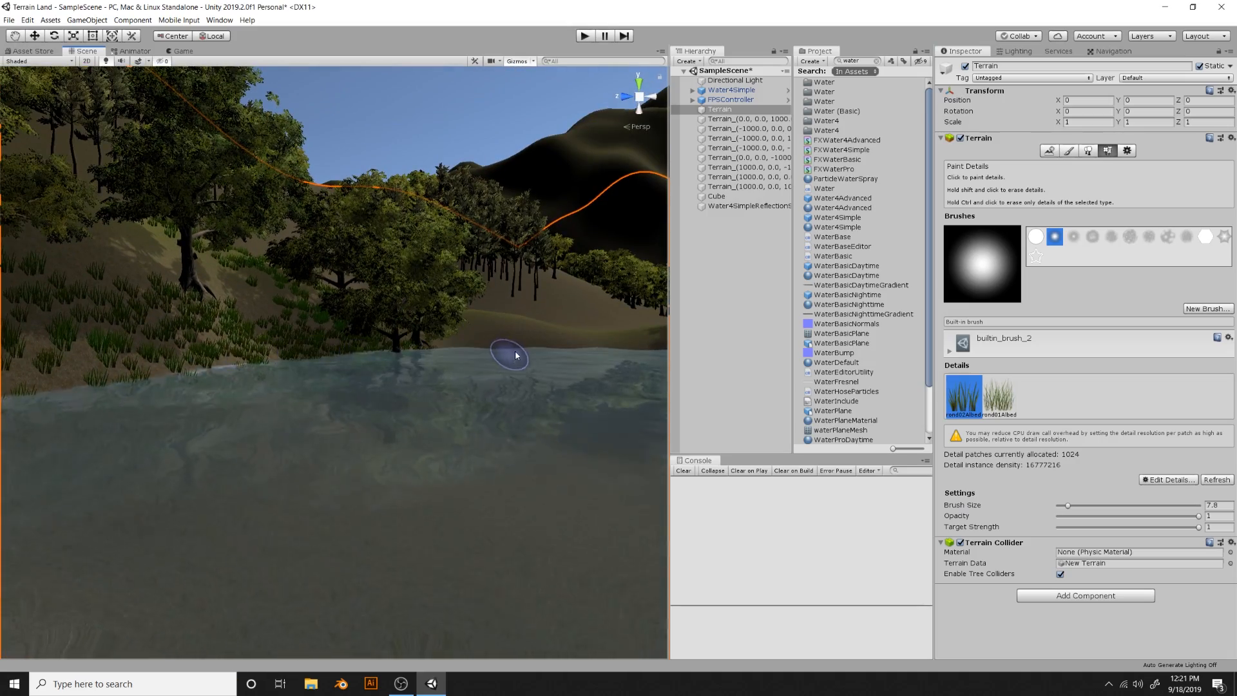
pyautogui.moveTo(534, 365); pyautogui.dragTo(362, 310, button='right')
pyautogui.moveTo(561, 312); pyautogui.dragTo(434, 437, button='right')
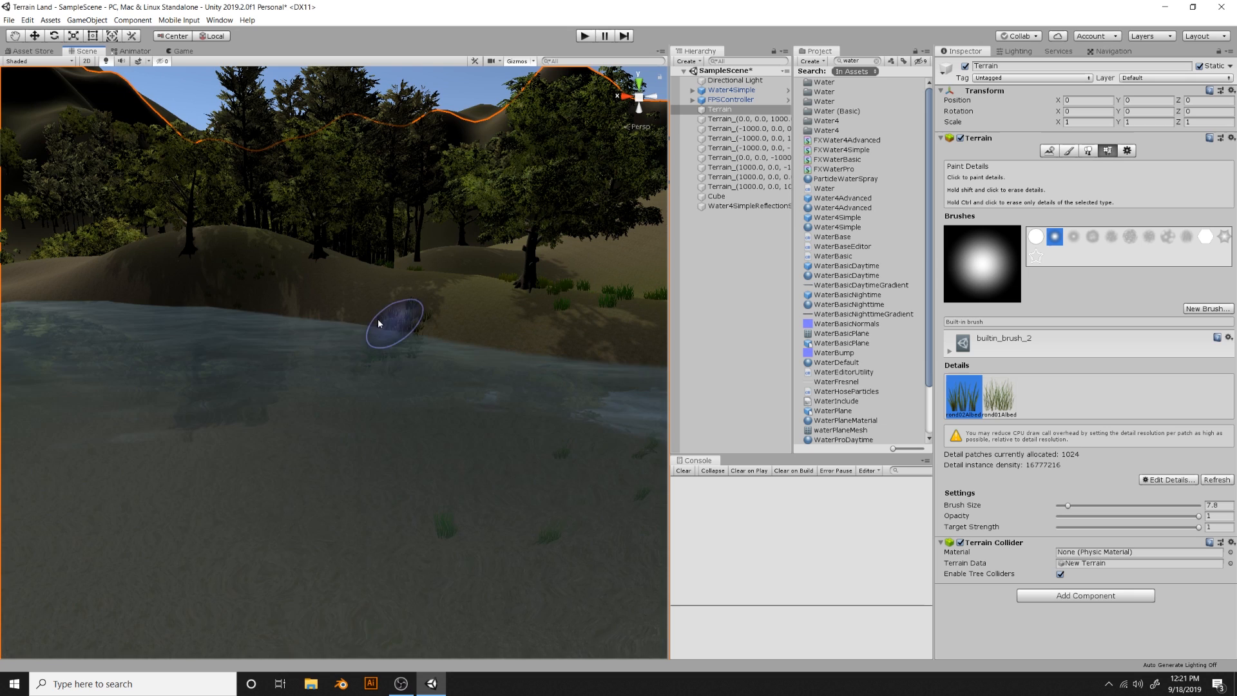
pyautogui.moveTo(554, 370); pyautogui.dragTo(753, 382, button='right')
pyautogui.moveTo(479, 347); pyautogui.dragTo(1232, 475, button='right')
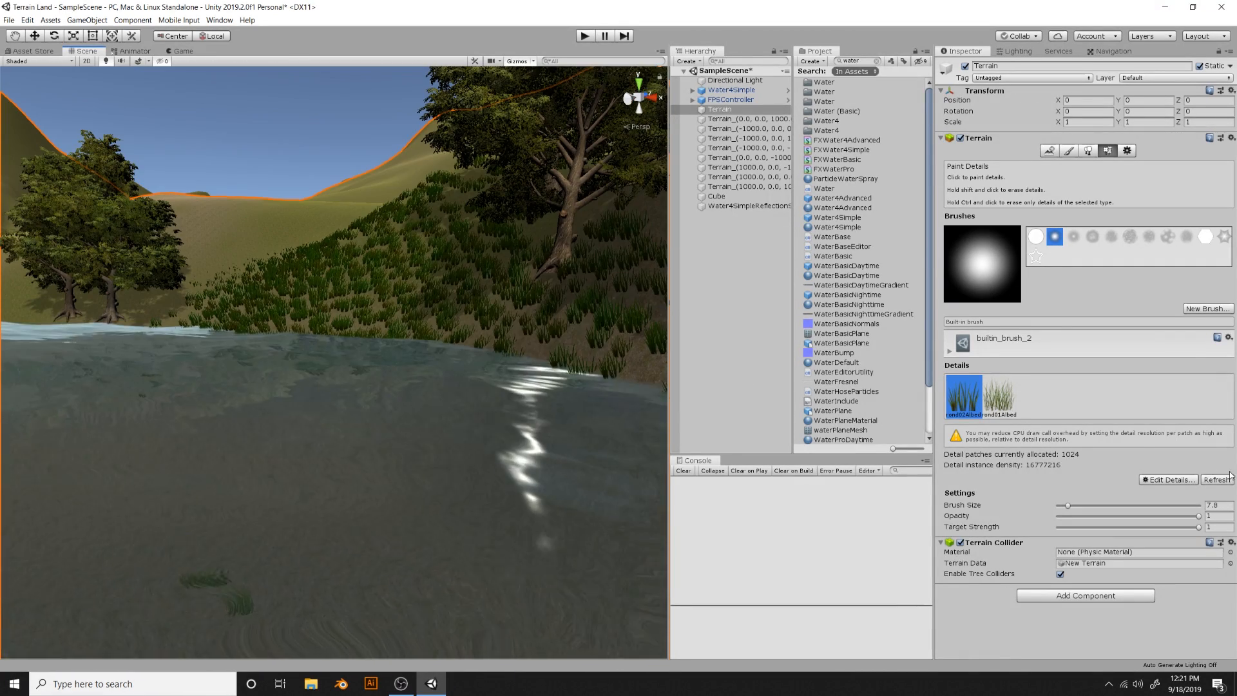
# Play-test the lake scene and enable Fog in the scene's lighting settings
pyautogui.click(585, 36)
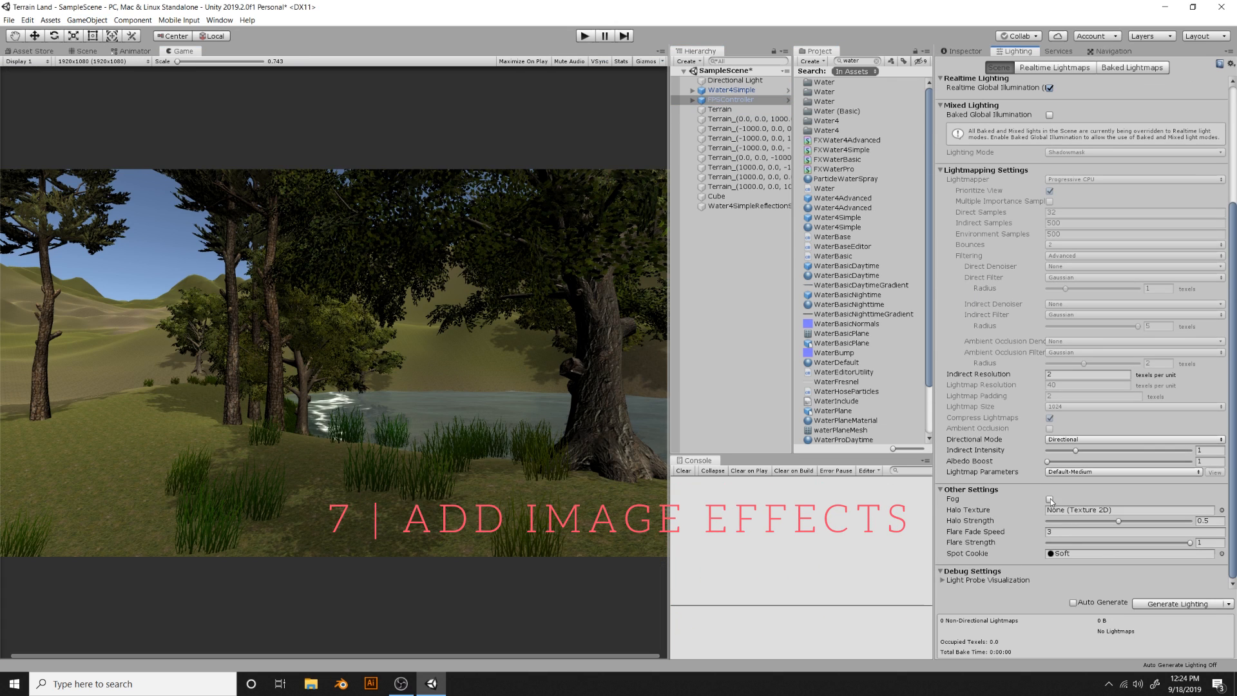
pyautogui.click(1049, 500)
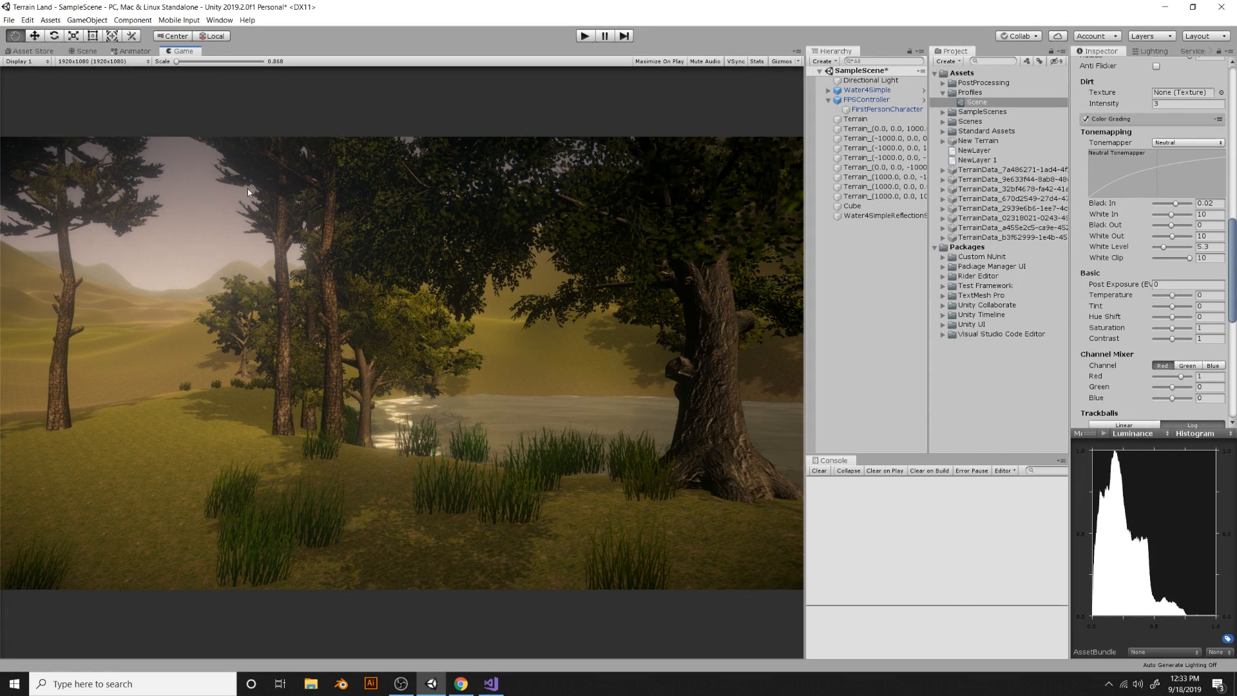
# Run the scene and walk in first person around the lake and through the forest to examine the fog and image effects
pyautogui.click(585, 37)
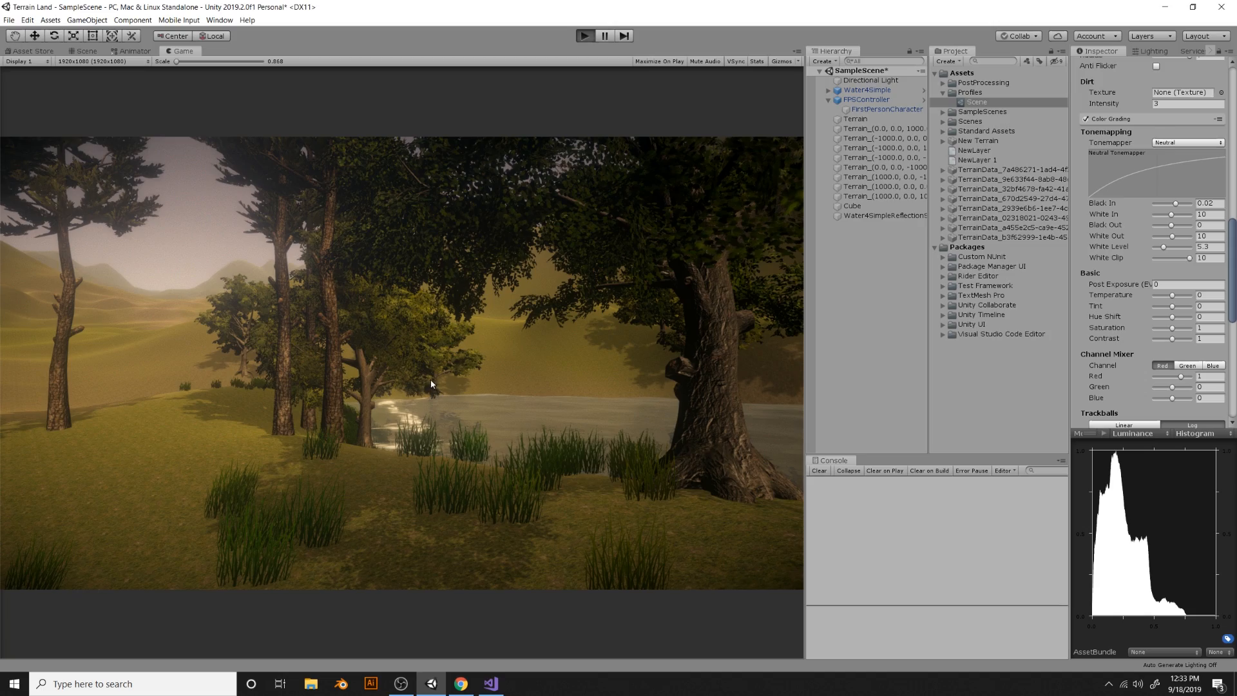
pyautogui.press('w')
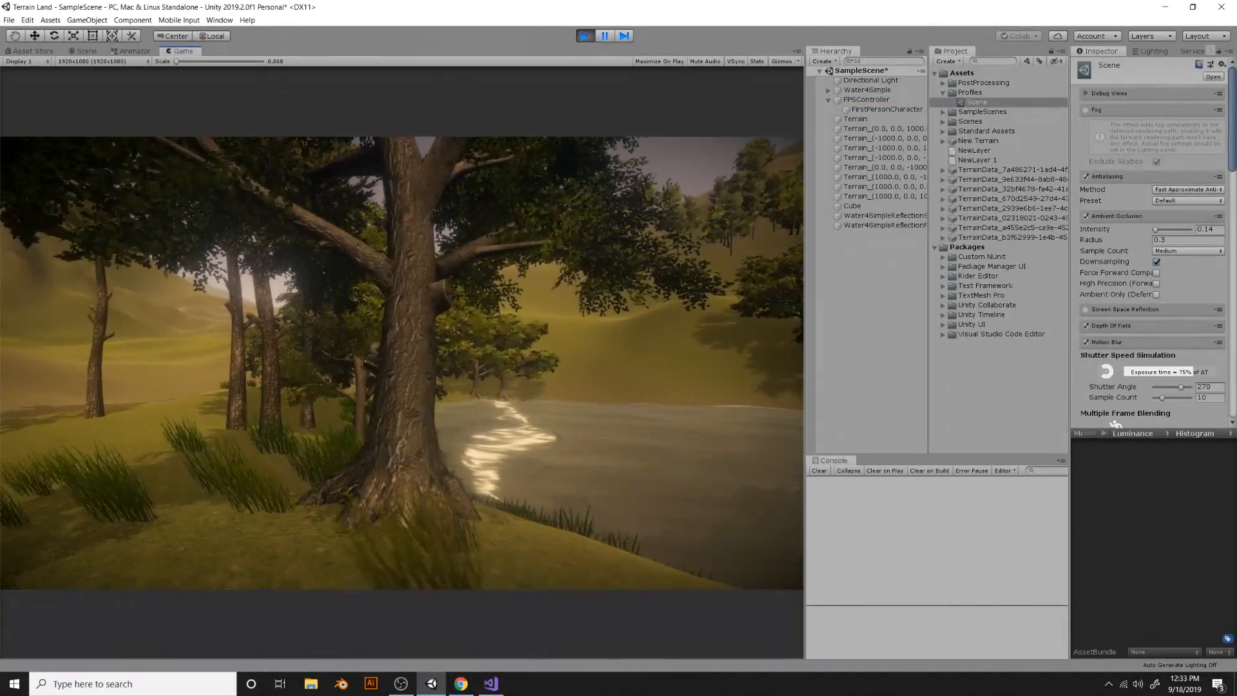
pyautogui.press('w')
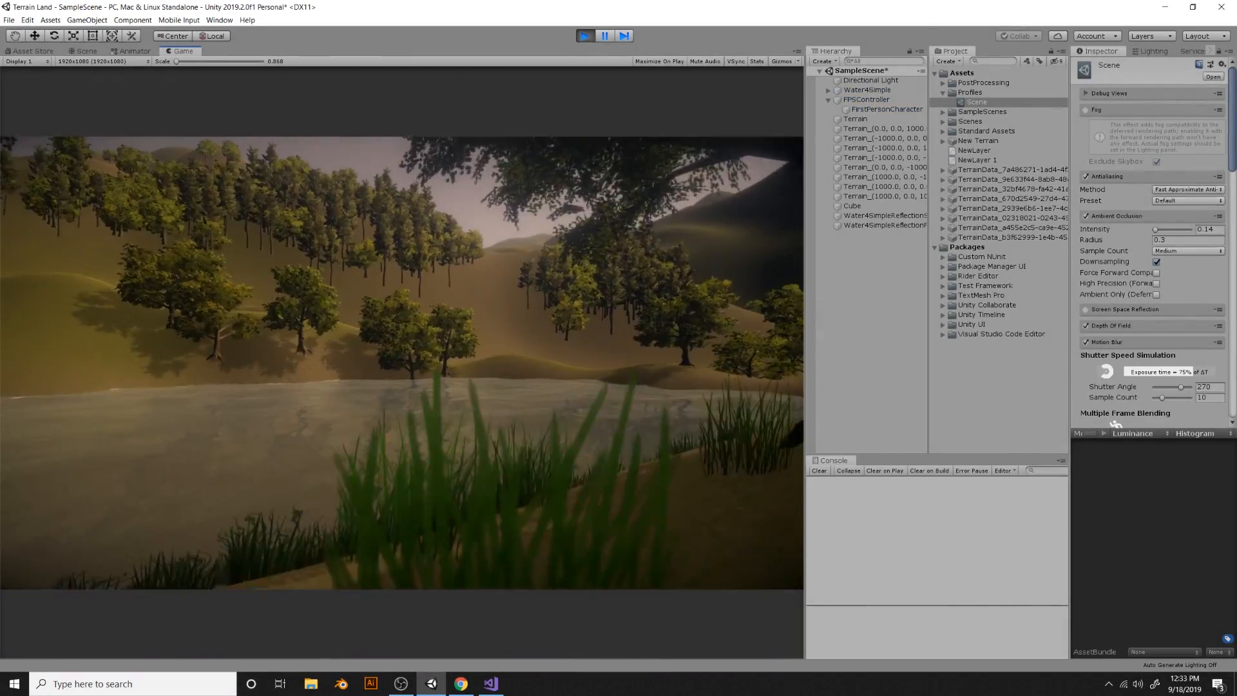
pyautogui.press('w')
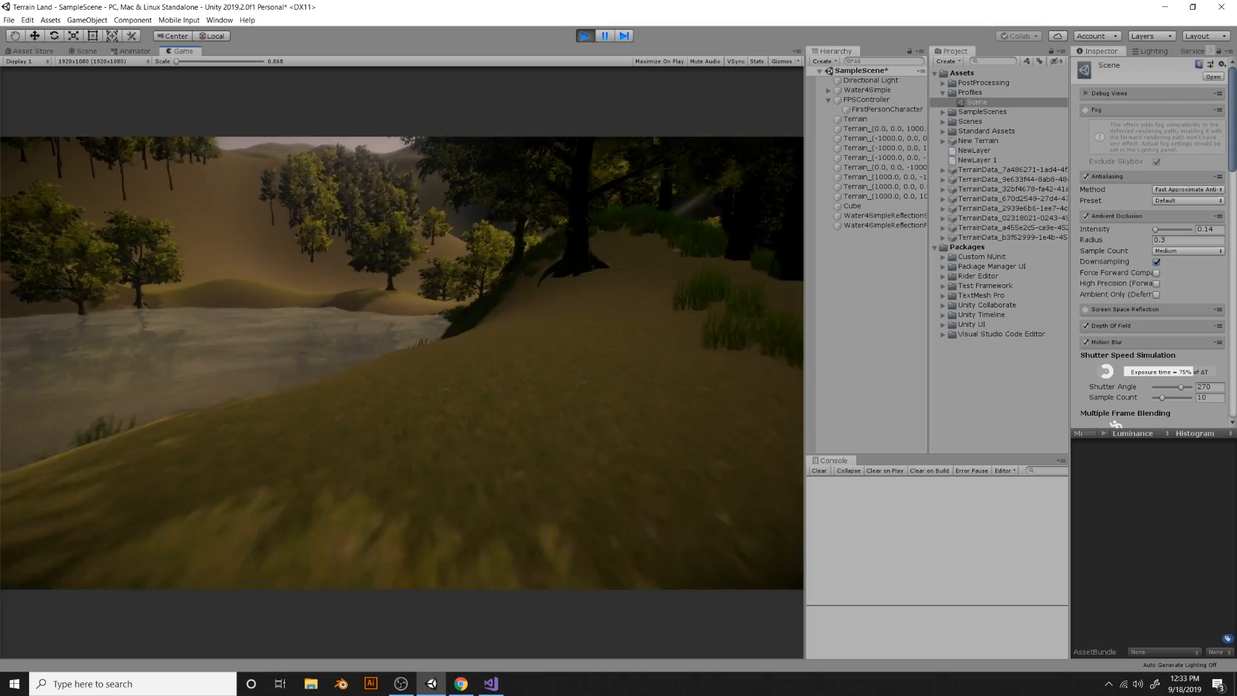
pyautogui.press('w')
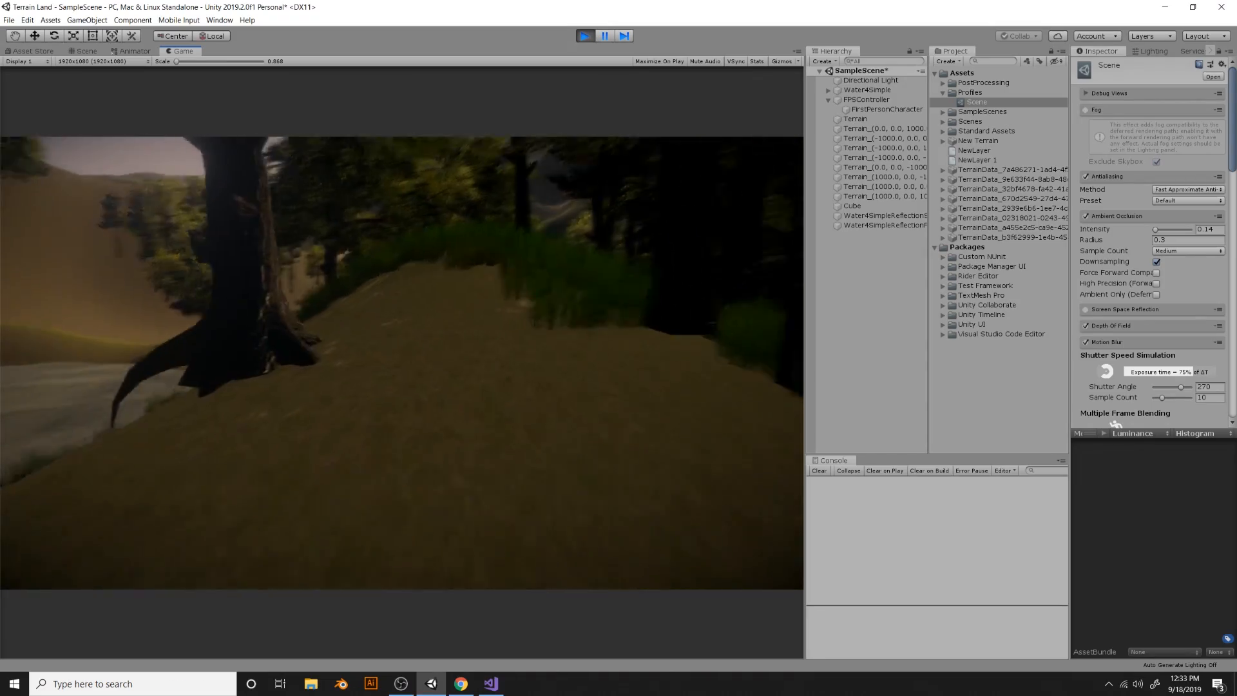
pyautogui.press('w')
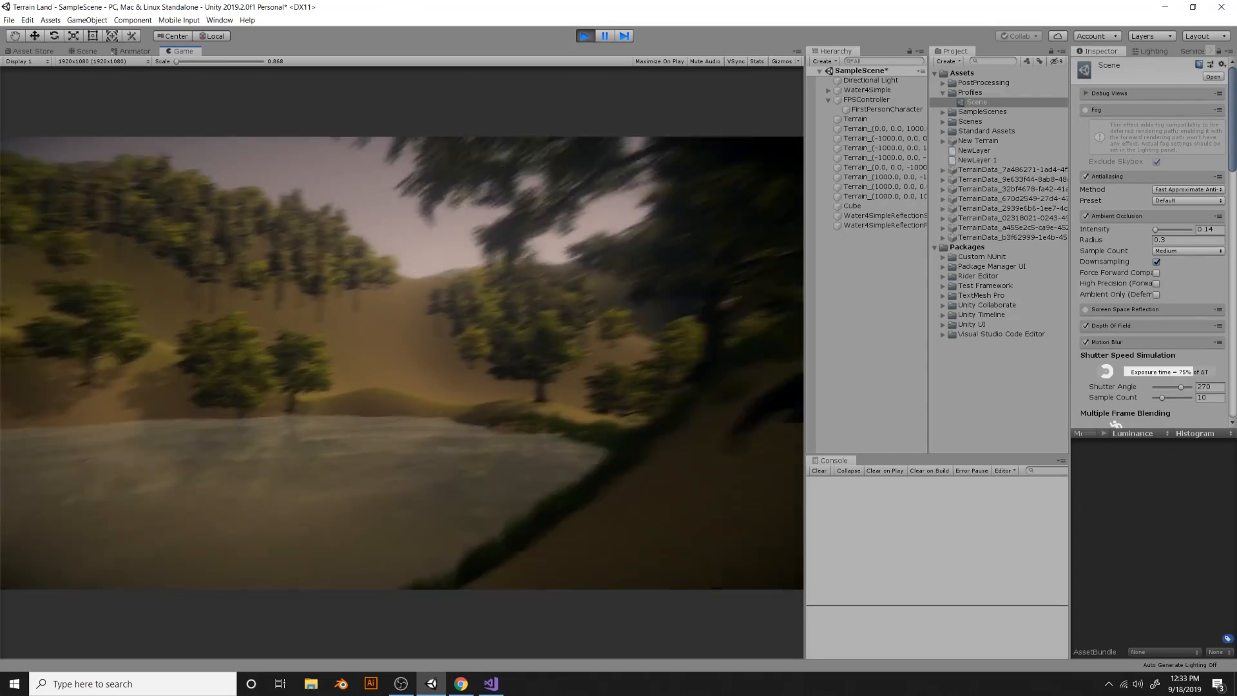
pyautogui.press('w')
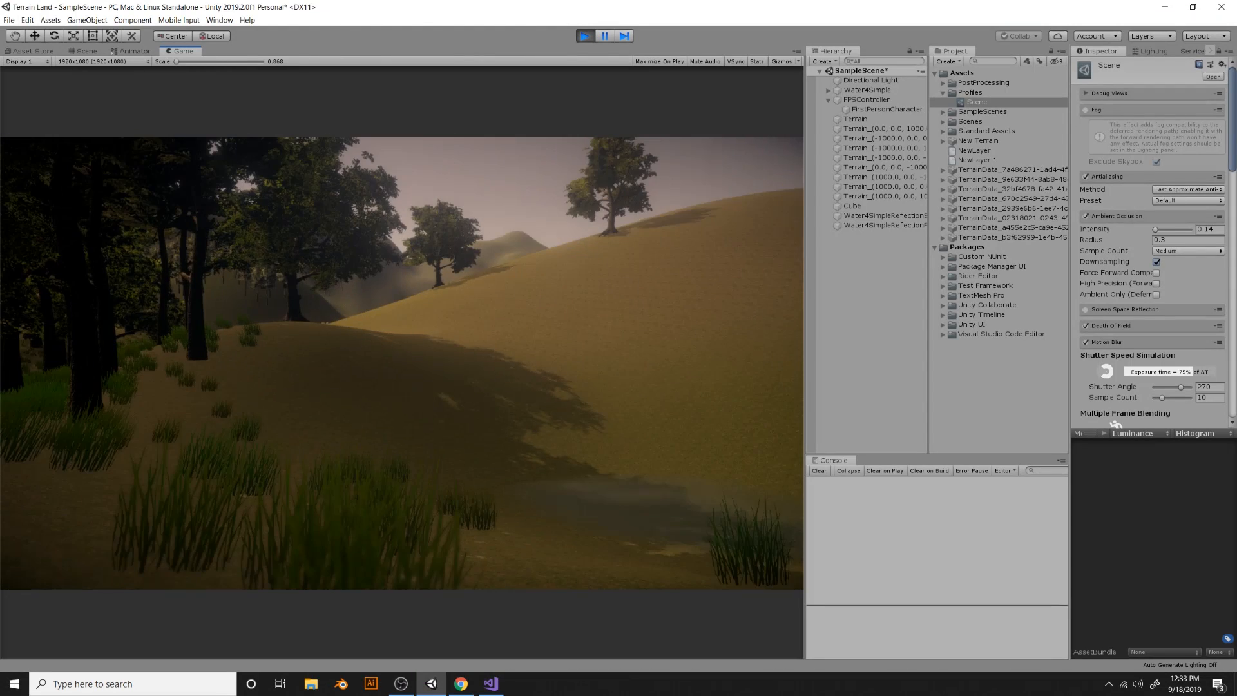
pyautogui.press('w')
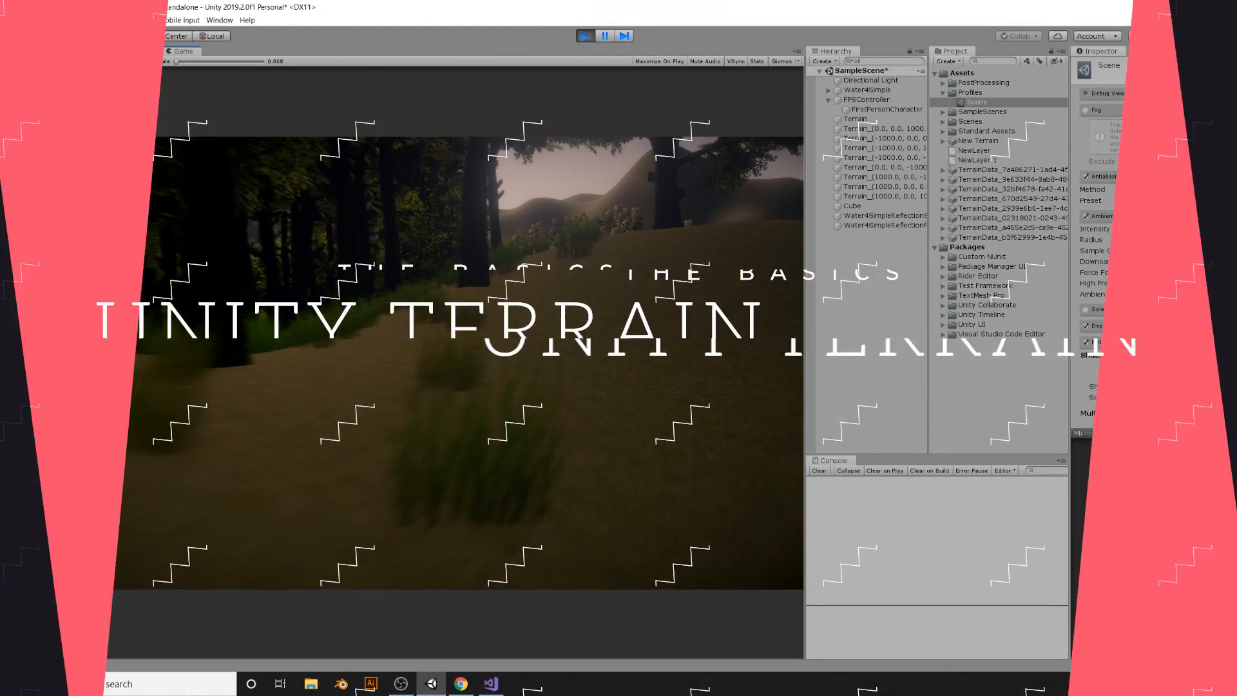